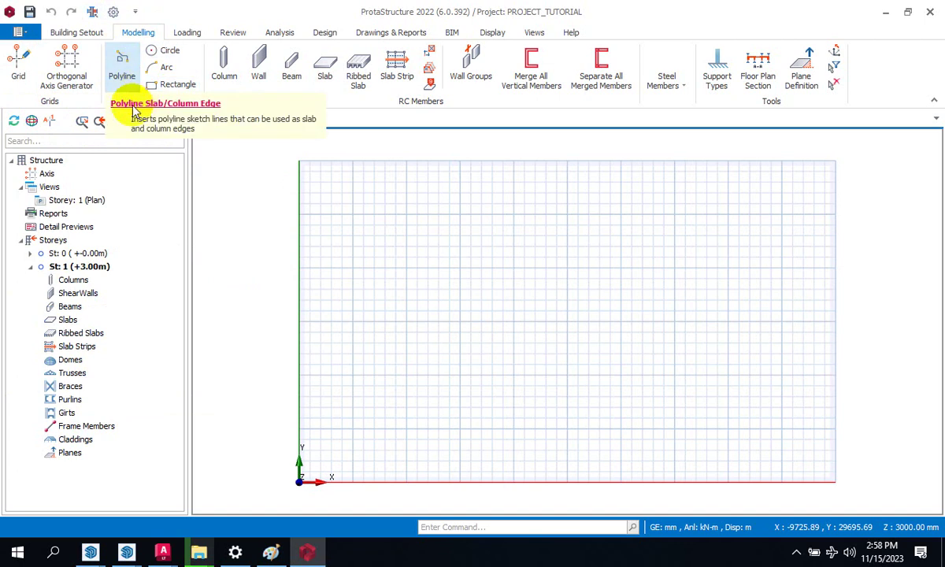
# Start an orthogonal axis grid at about x 20423 mm, y 18407 mm and set the Dir-1 axis spacings to 5000,5000,5000
pyautogui.click(67, 67)
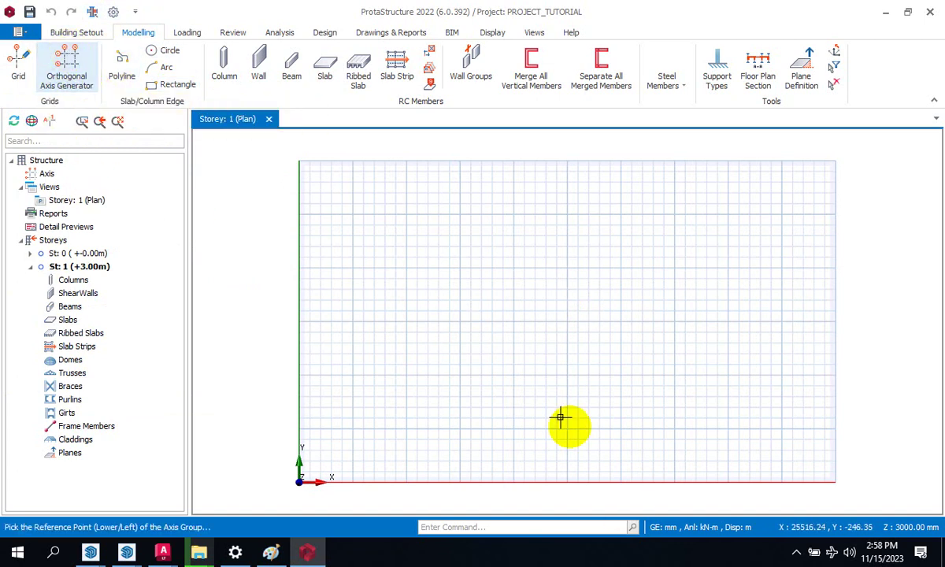
pyautogui.click(517, 286)
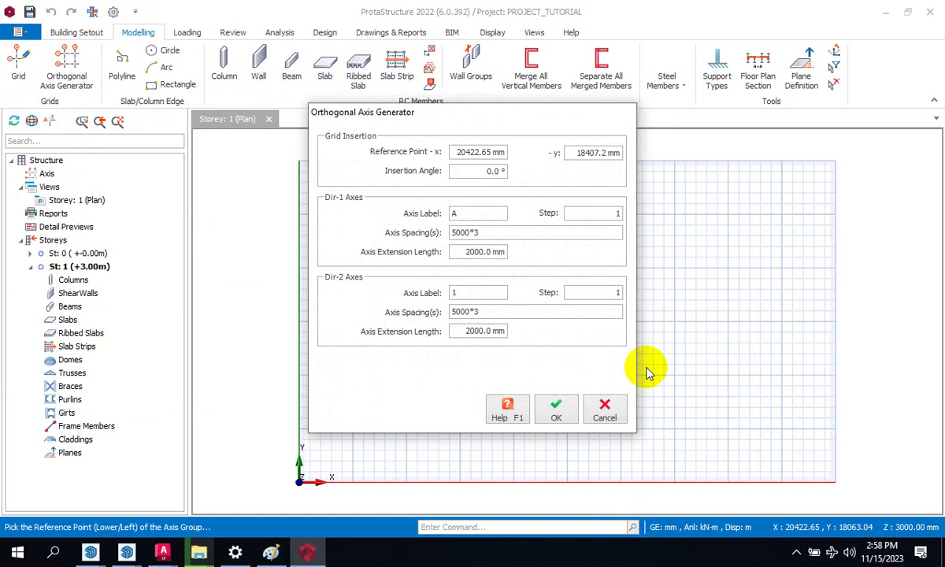
pyautogui.click(488, 233)
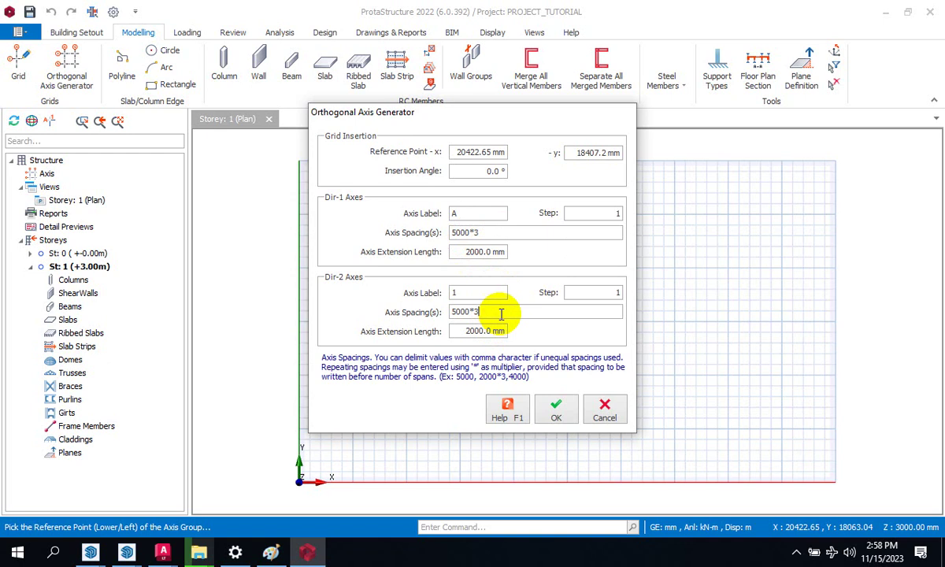
pyautogui.click(495, 234)
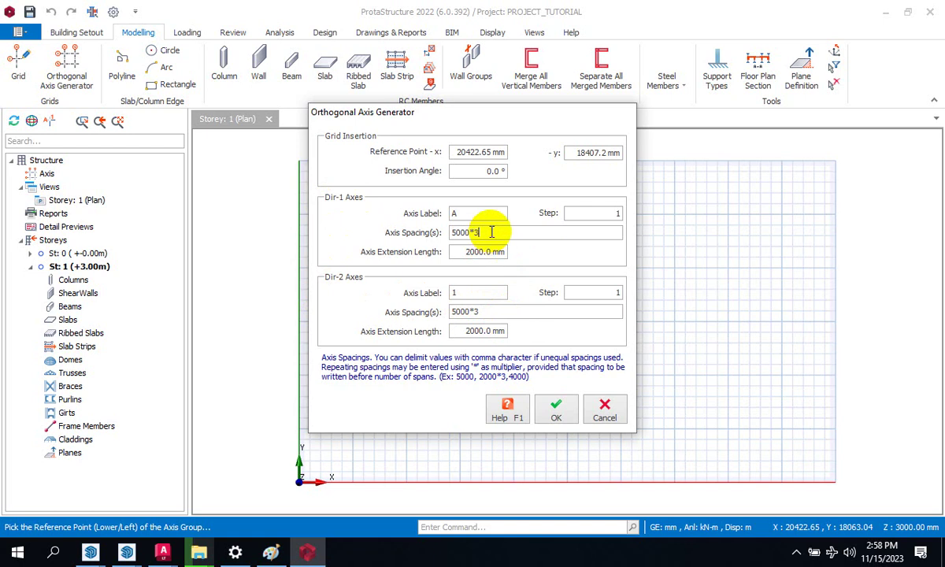
pyautogui.press('BackSpace')
pyautogui.press('BackSpace')
pyautogui.write(',5000,5000')
# Set the Dir-2 axis spacings to 5000,4000,3000 and generate the orthogonal grid
pyautogui.click(493, 312)
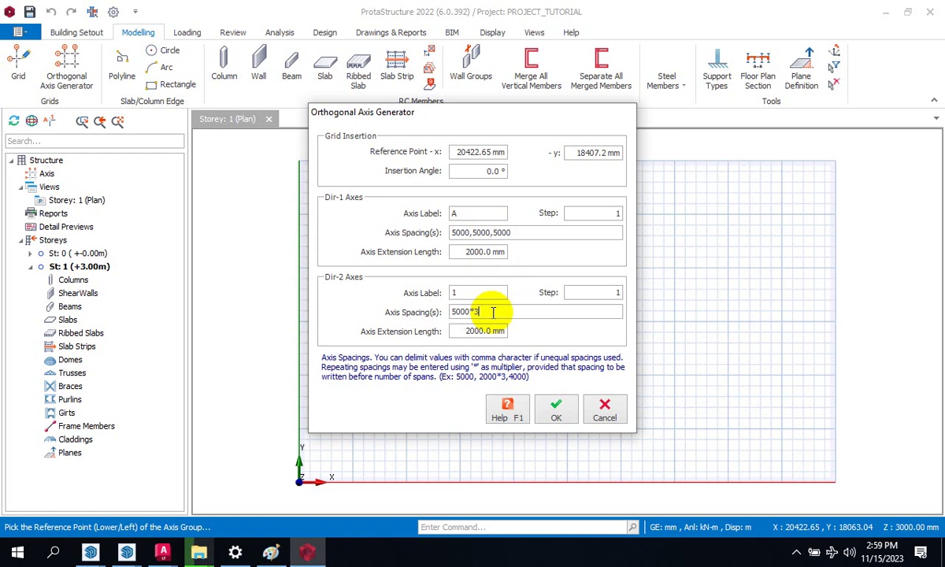
pyautogui.press('BackSpace')
pyautogui.press('BackSpace')
pyautogui.write(',4000,3000')
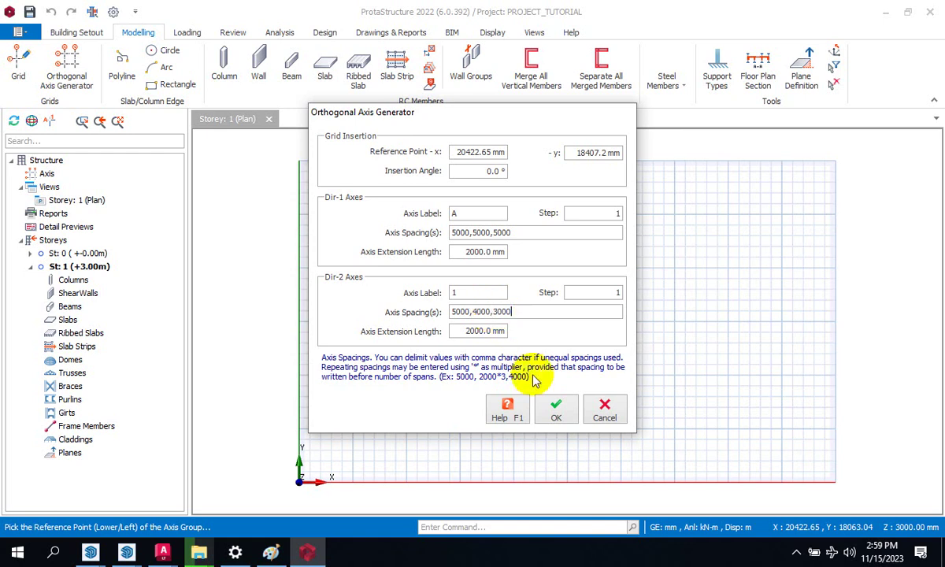
pyautogui.click(554, 415)
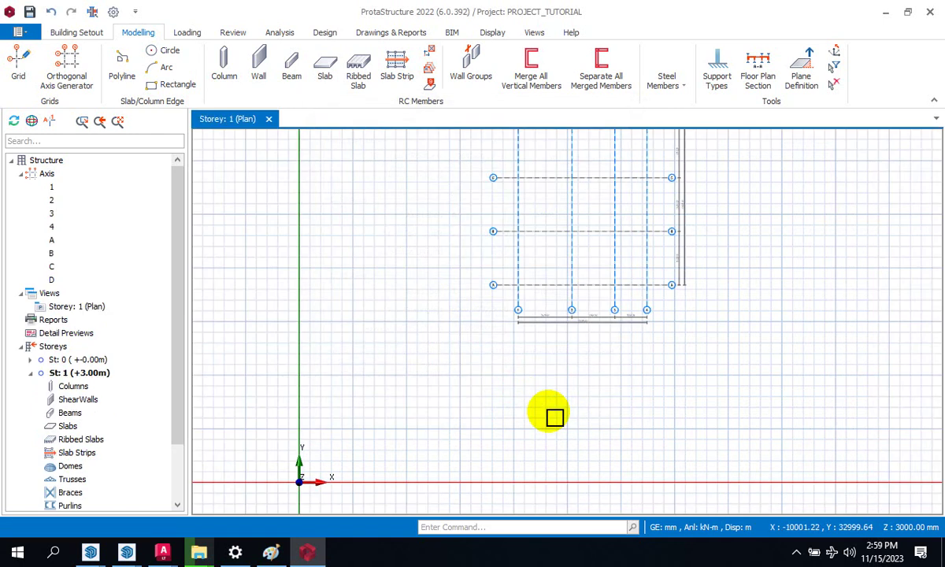
pyautogui.scroll(-2, 571, 346)
pyautogui.scroll(2, 665, 230)
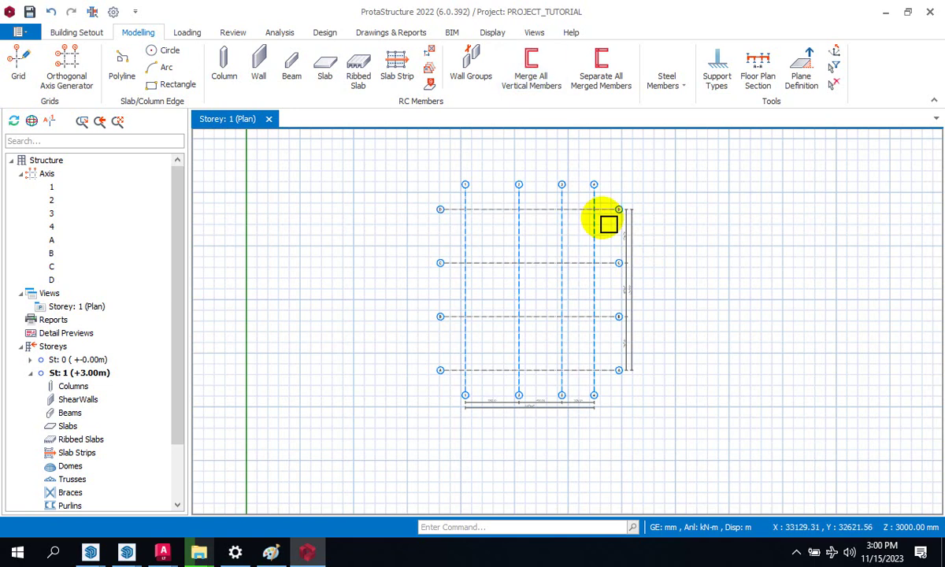
pyautogui.scroll(2, 677, 240)
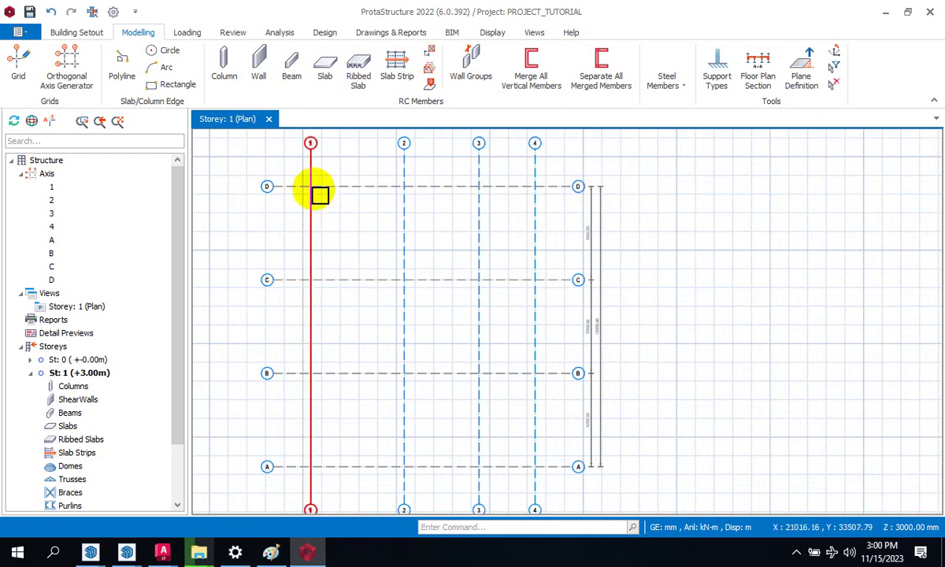
pyautogui.click(225, 63)
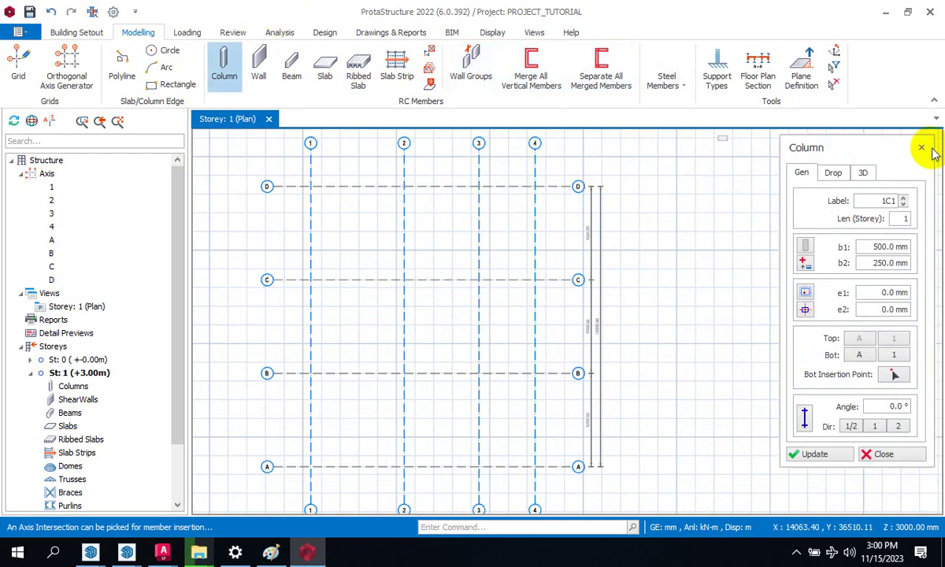
pyautogui.click(923, 148)
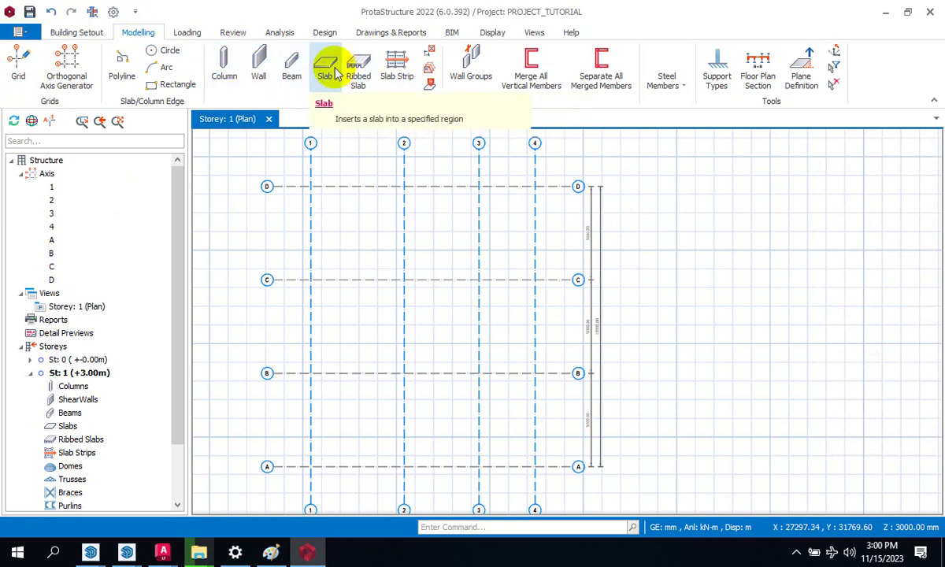
pyautogui.click(682, 87)
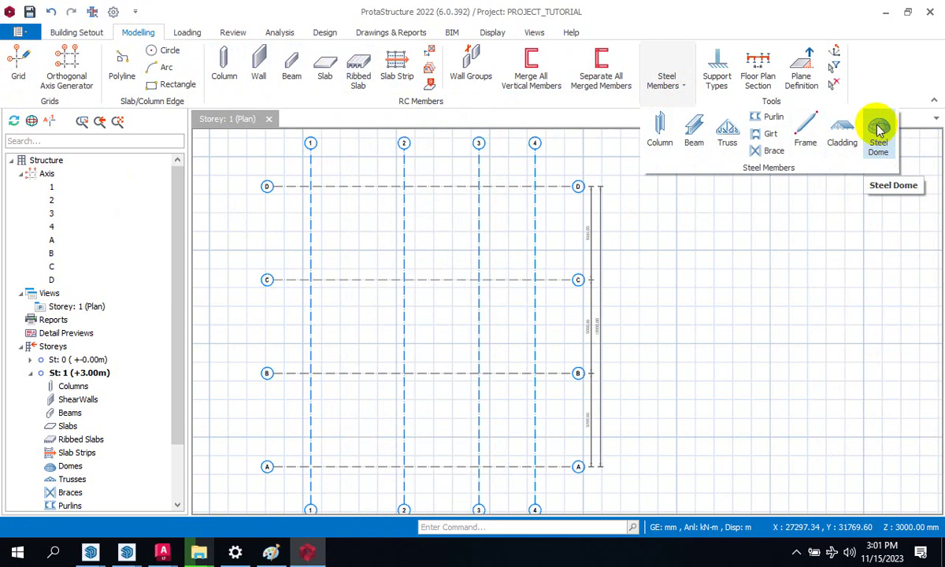
pyautogui.click(528, 94)
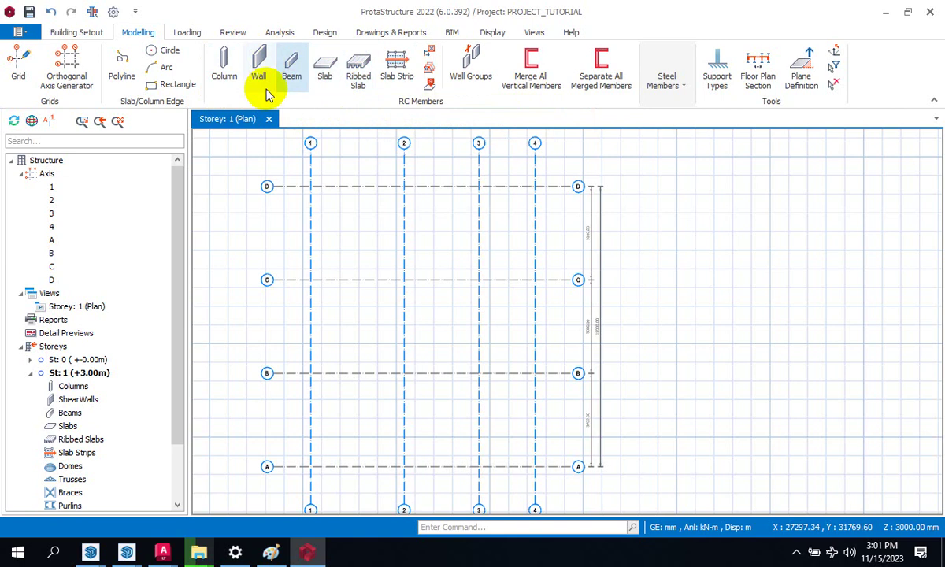
# Start a new reinforced concrete column and set its section dimensions b1 and b2 to 230 mm each
pyautogui.click(224, 63)
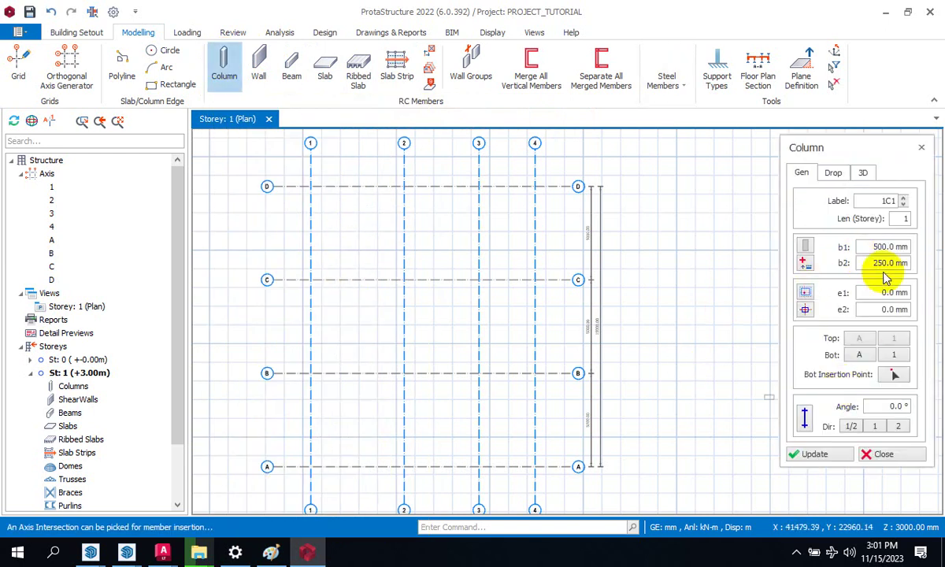
pyautogui.click(874, 249)
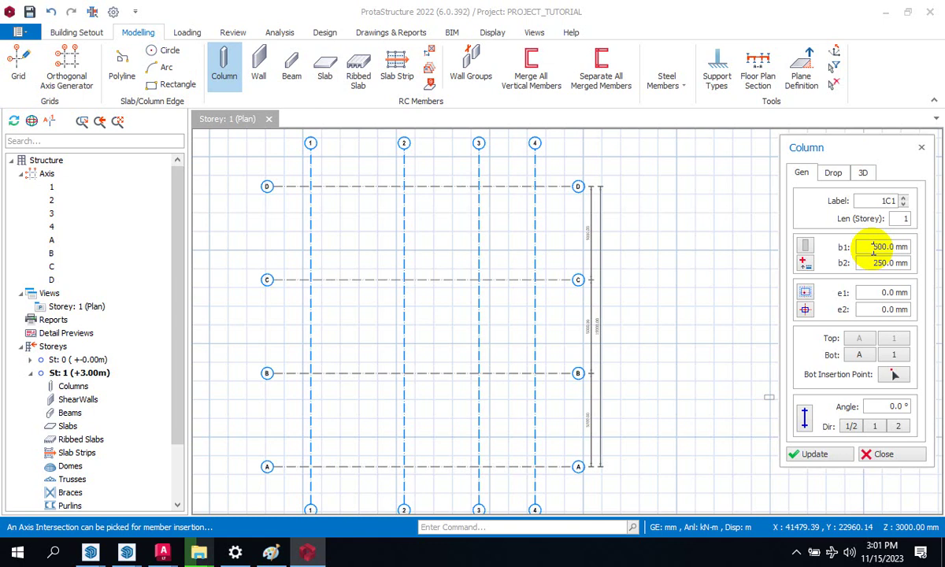
pyautogui.doubleClick(874, 249)
pyautogui.write('230')
pyautogui.click(875, 263)
pyautogui.doubleClick(875, 263)
pyautogui.write('230')
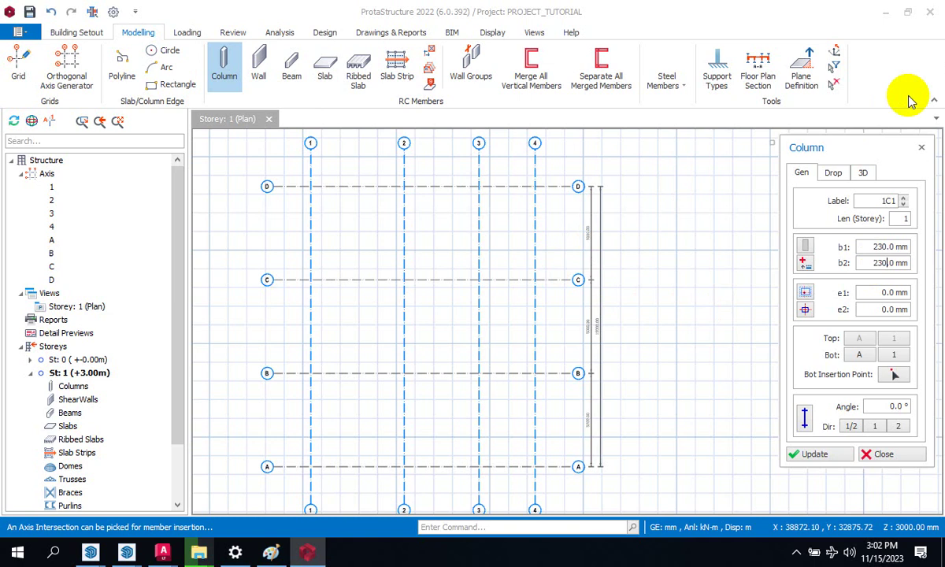
pyautogui.click(835, 174)
pyautogui.click(862, 175)
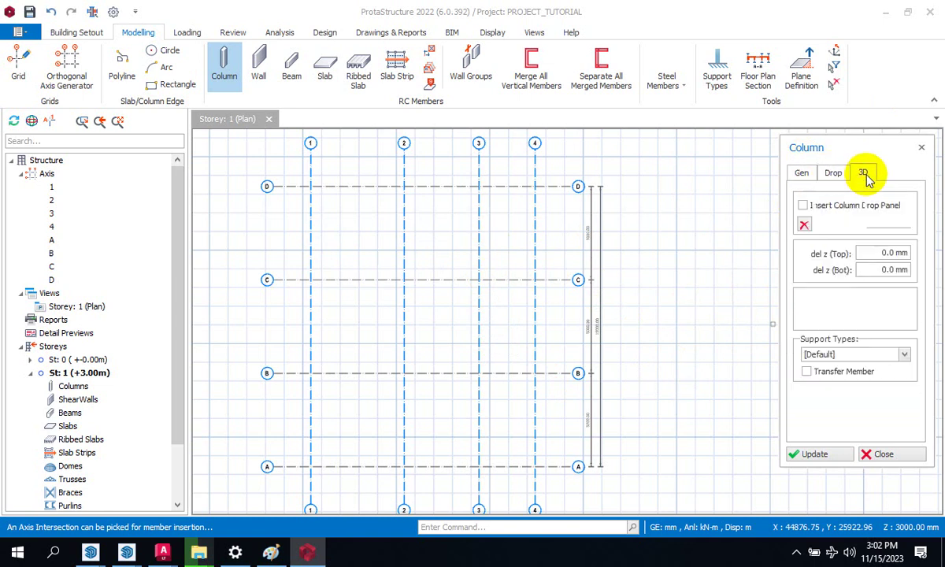
pyautogui.click(833, 173)
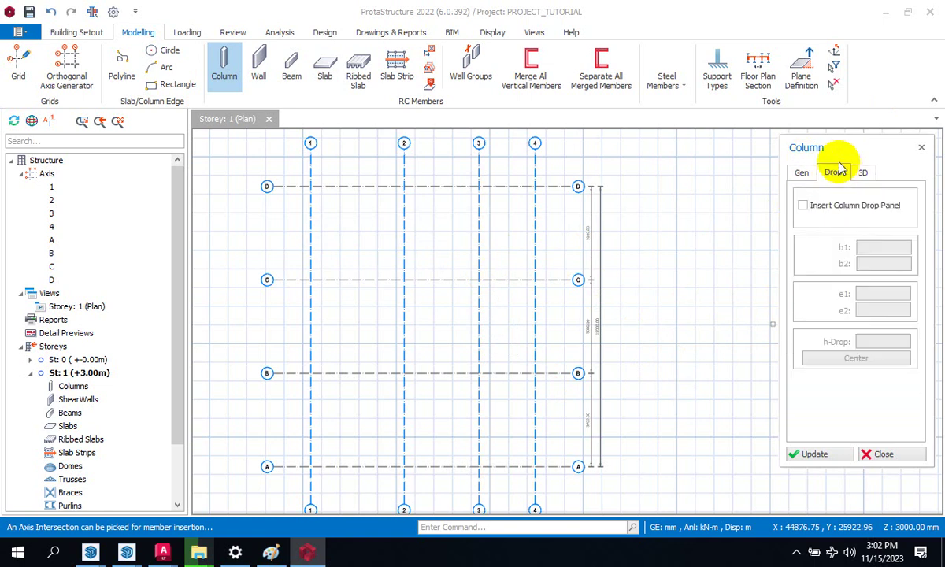
pyautogui.click(802, 174)
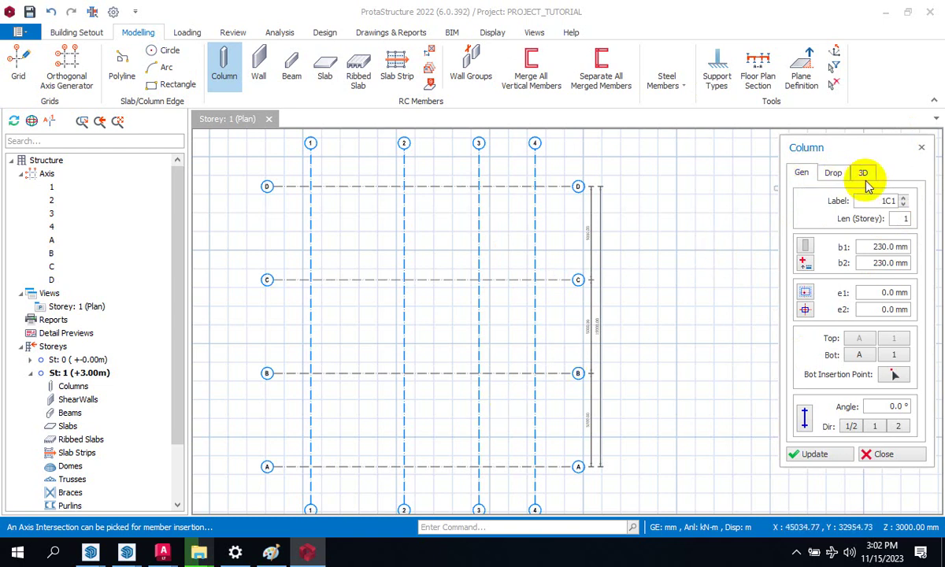
# Insert individual columns along axis D at its intersections with axes 1, 2, 3 and 4
pyautogui.click(307, 183)
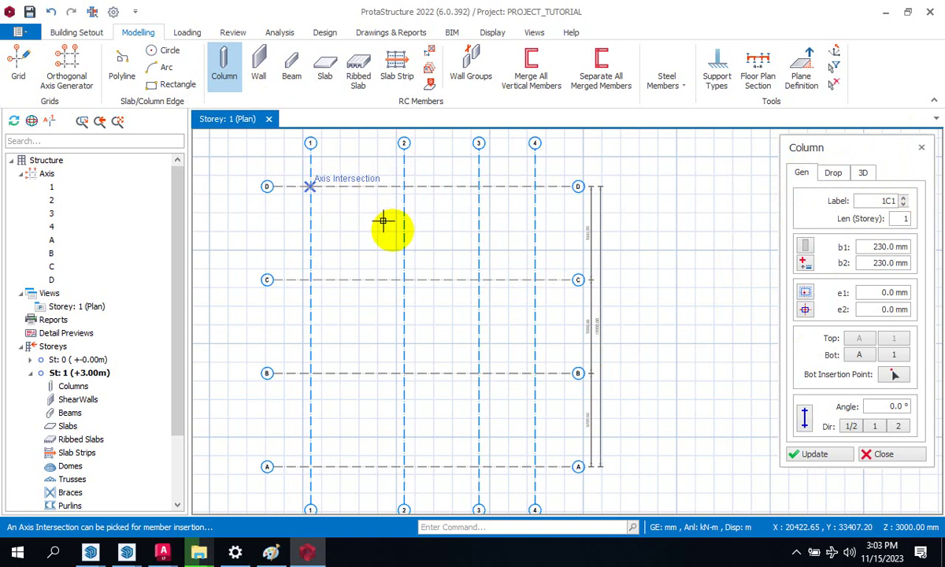
pyautogui.click(363, 238)
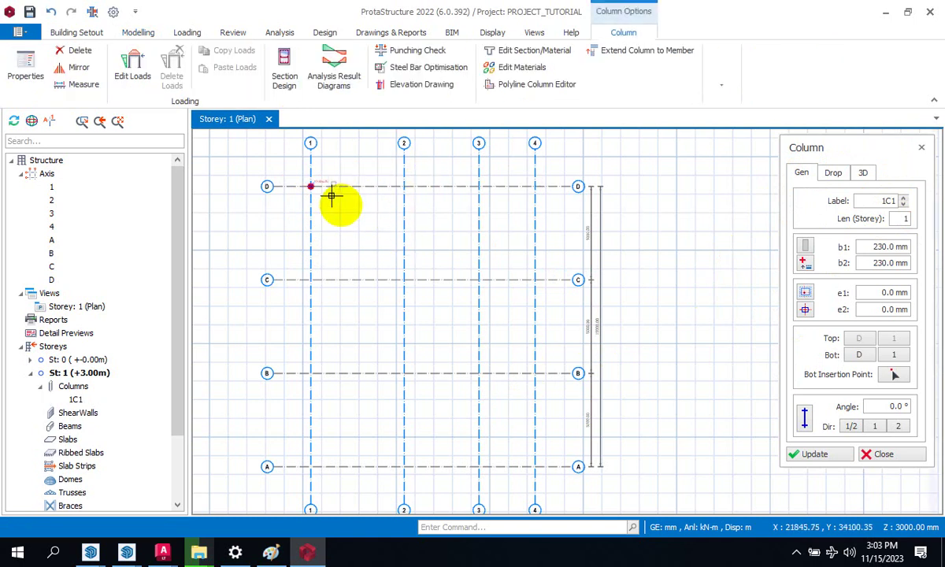
pyautogui.scroll(2, 299, 166)
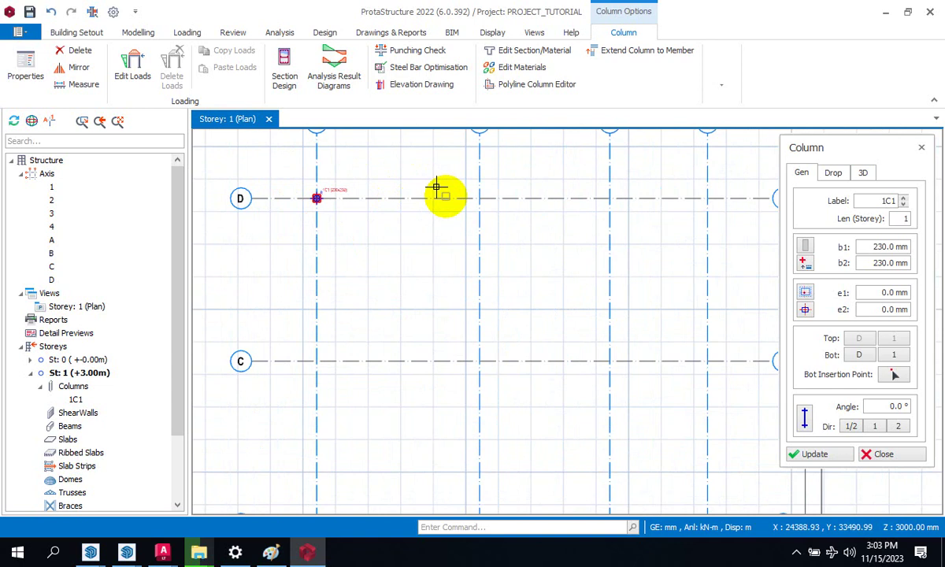
pyautogui.click(479, 198)
pyautogui.scroll(-2, 371, 189)
pyautogui.scroll(-1, 365, 175)
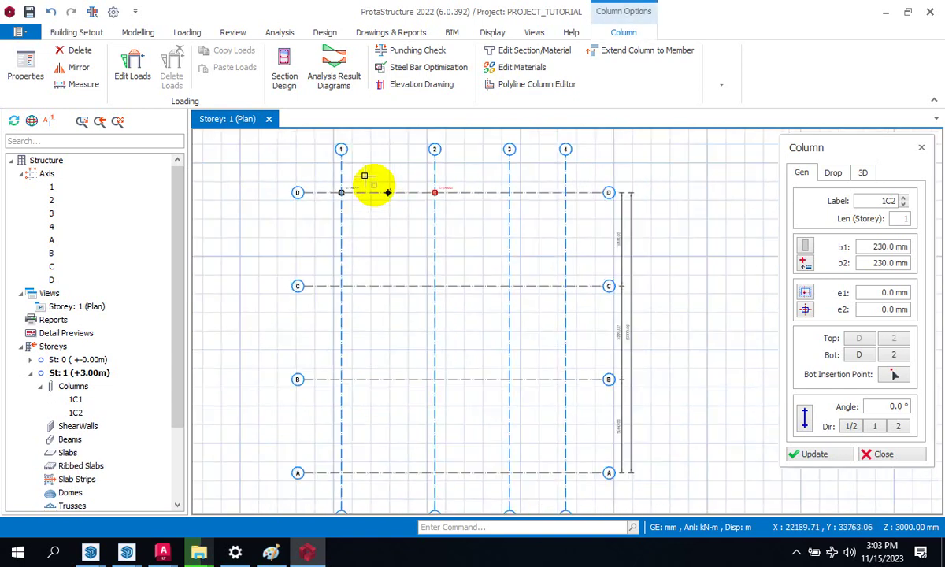
pyautogui.scroll(-1, 381, 190)
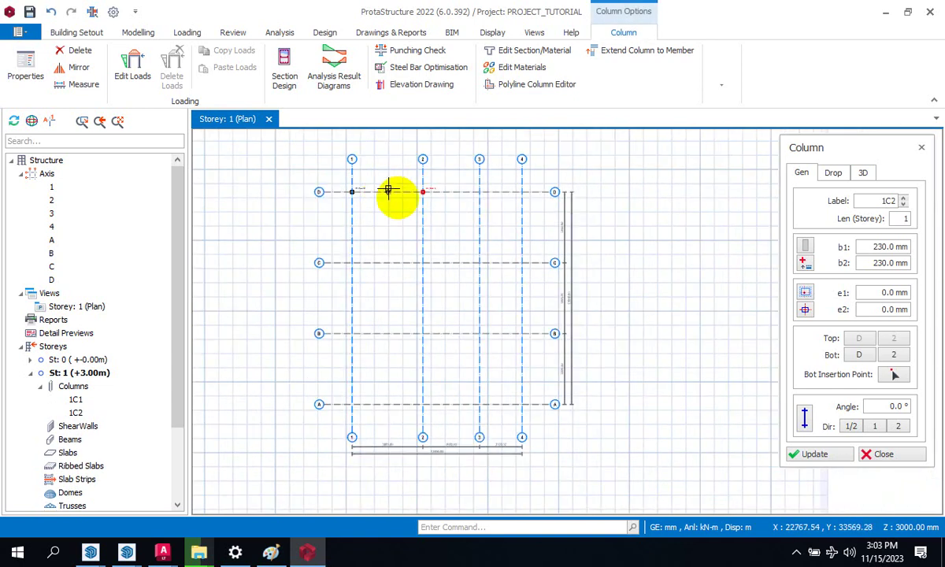
pyautogui.click(479, 191)
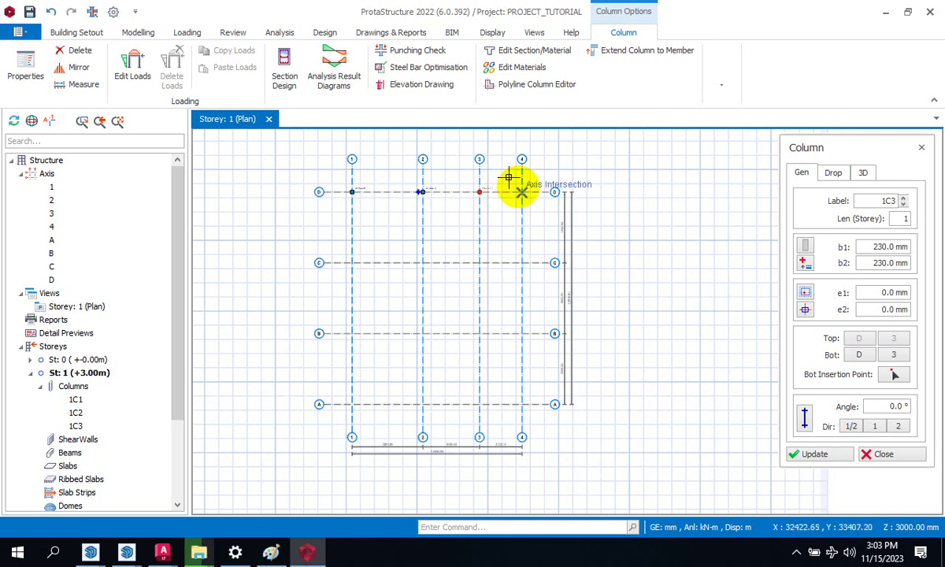
pyautogui.click(456, 292)
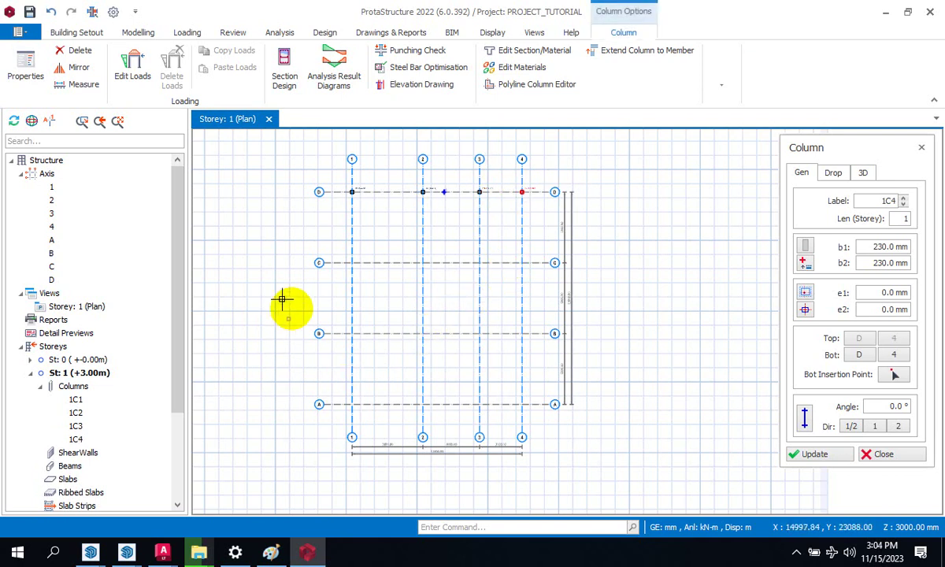
# Insert columns at all intersections of axes A, B and C with axes 1 to 4 in one window, and collapse the axis and column lists
pyautogui.moveTo(325, 241); pyautogui.dragTo(538, 421)
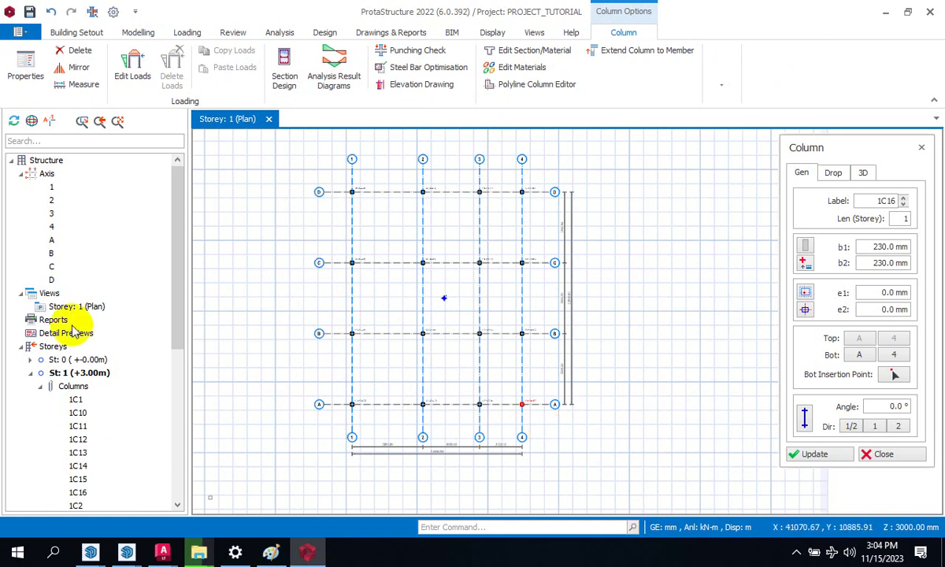
pyautogui.click(21, 174)
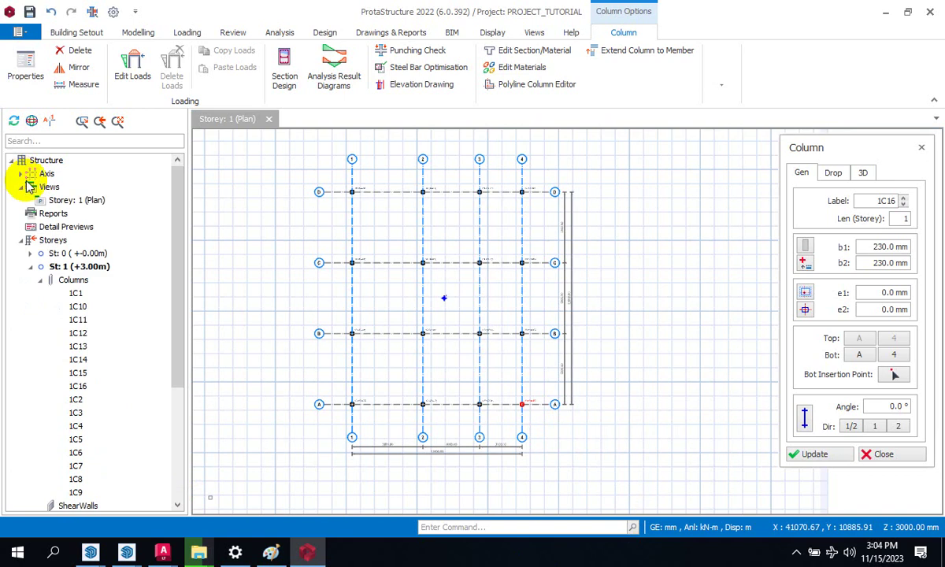
pyautogui.click(41, 281)
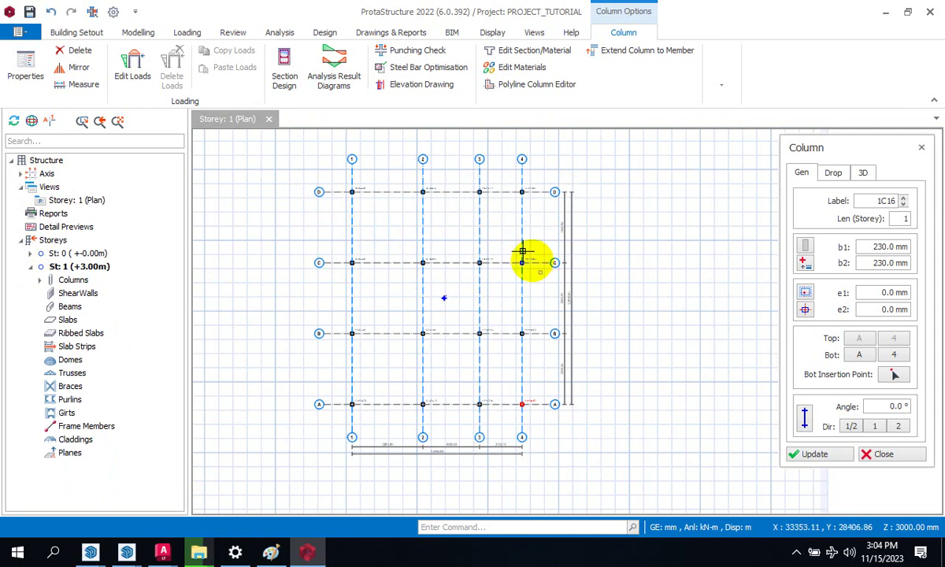
# Examine the placement and section labels of the inserted columns across the storey plan
pyautogui.scroll(5, 506, 174)
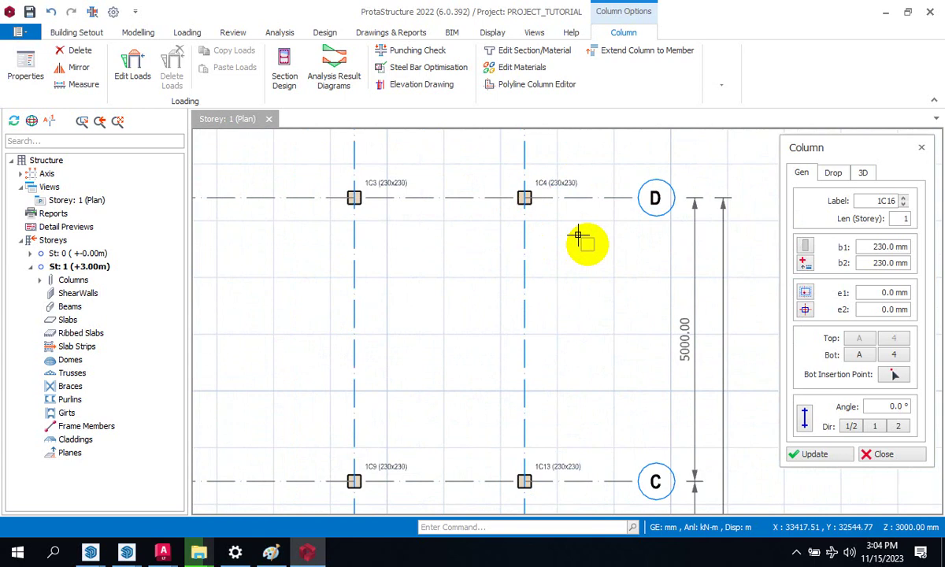
pyautogui.scroll(-5, 561, 262)
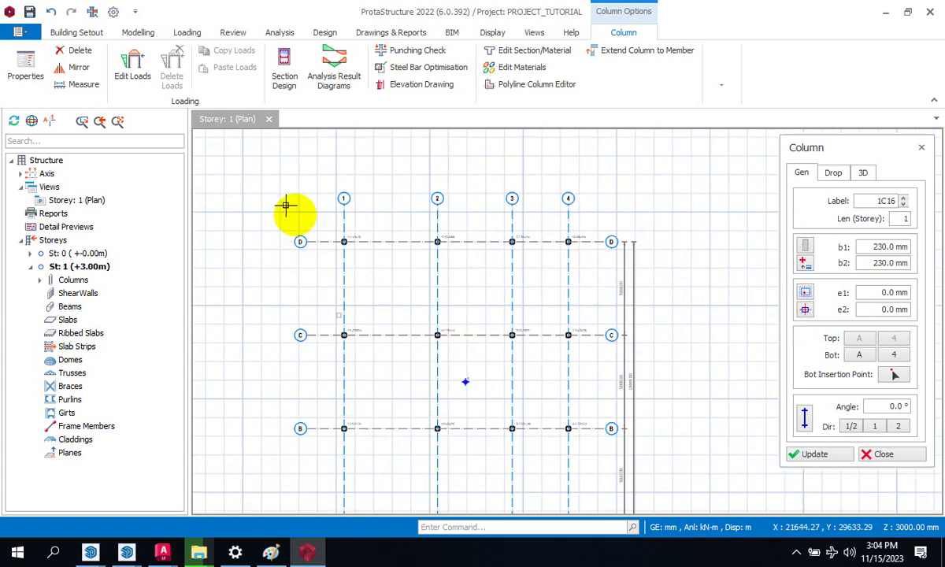
pyautogui.scroll(2, 488, 340)
pyautogui.scroll(3, 512, 335)
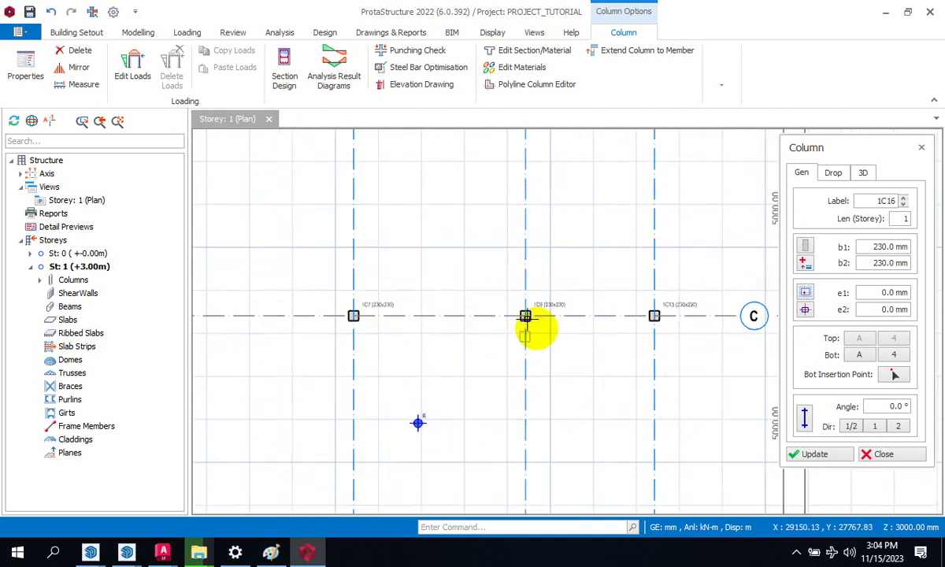
pyautogui.scroll(-3, 544, 274)
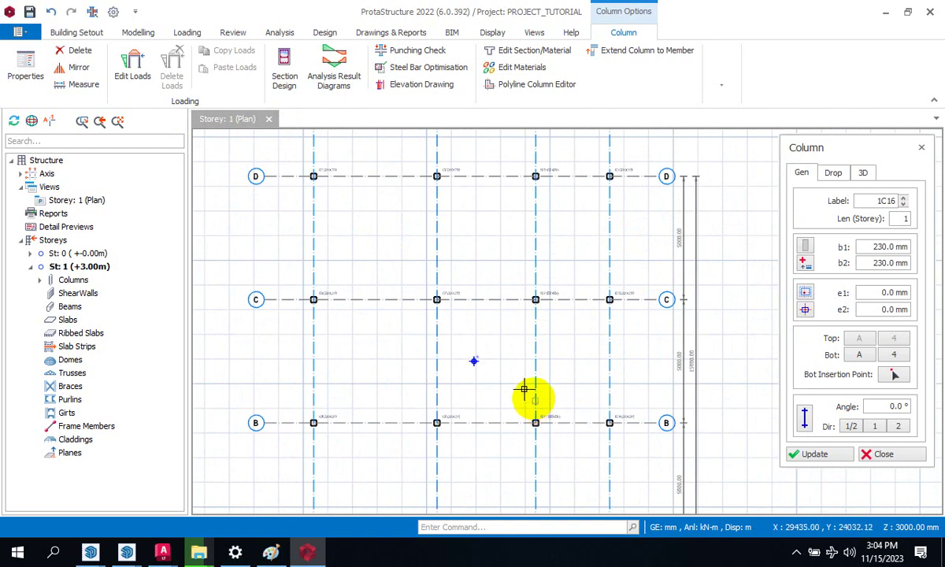
pyautogui.scroll(-4, 523, 388)
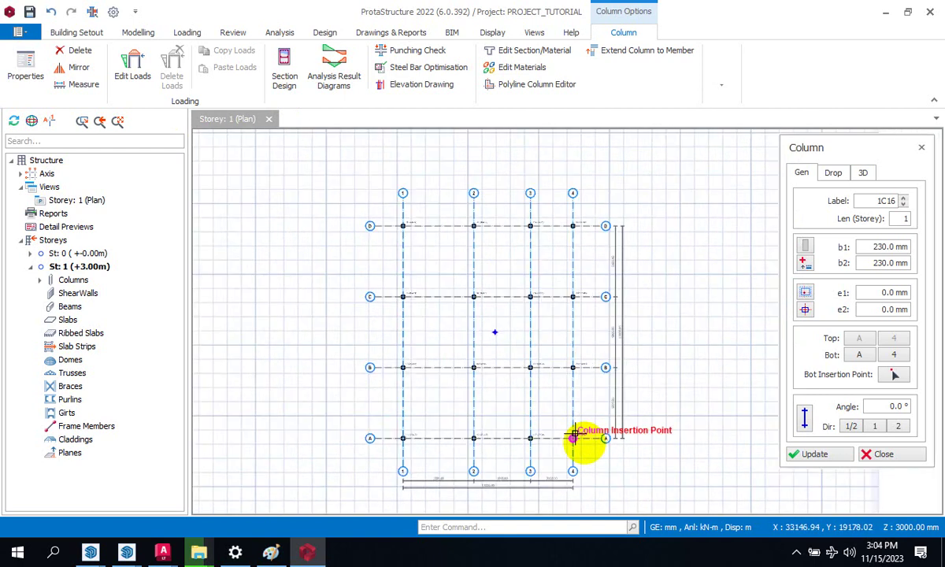
pyautogui.scroll(2, 574, 434)
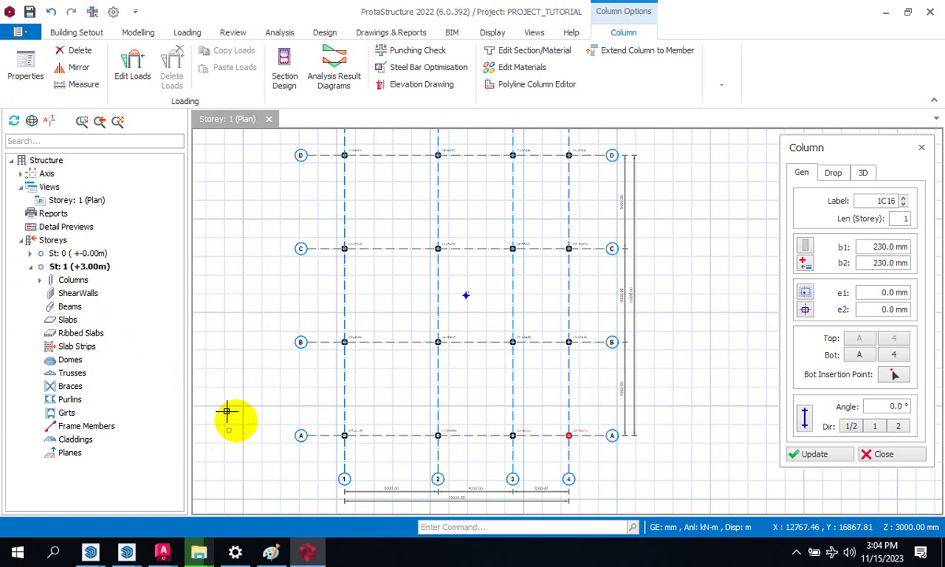
pyautogui.scroll(-2, 346, 425)
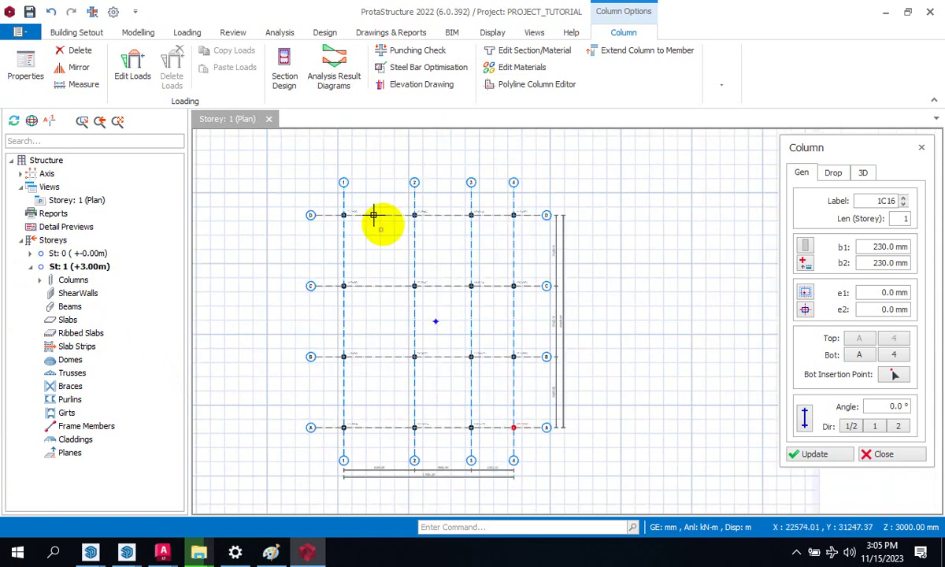
pyautogui.scroll(1, 386, 267)
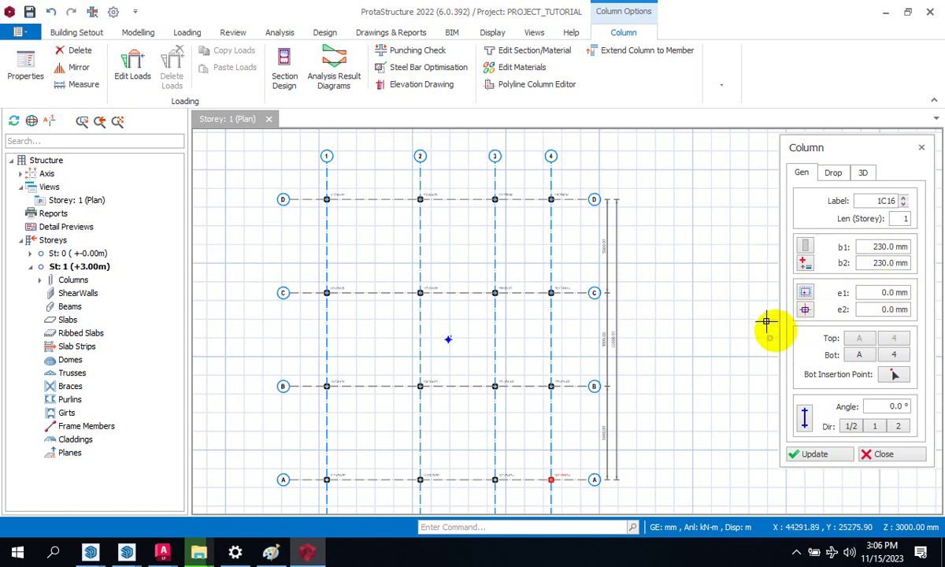
pyautogui.click(807, 311)
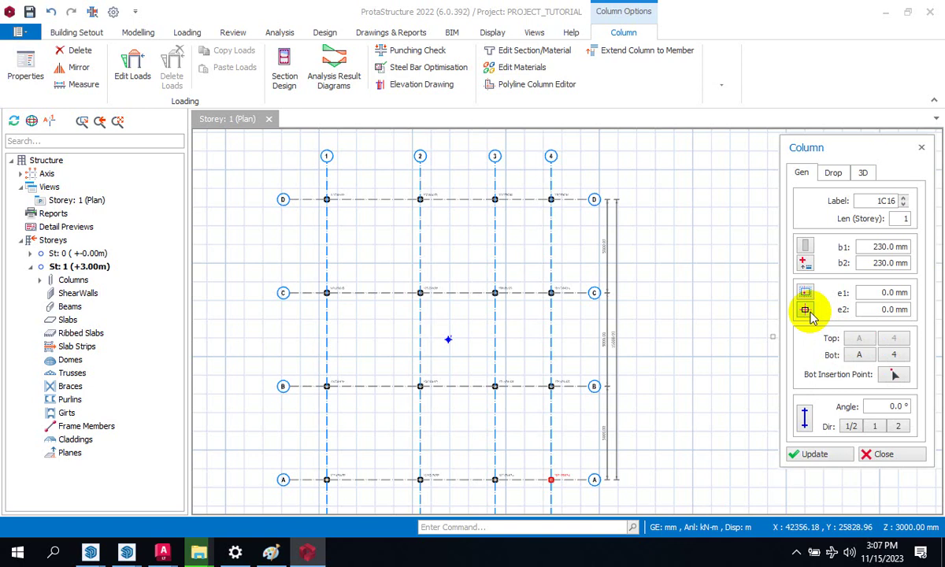
pyautogui.moveTo(810, 310)
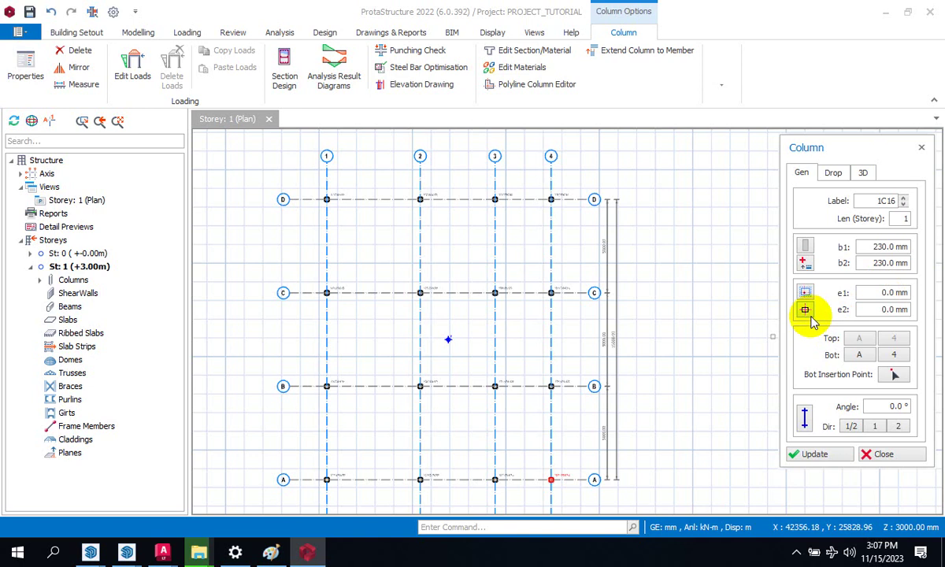
pyautogui.press('Escape')
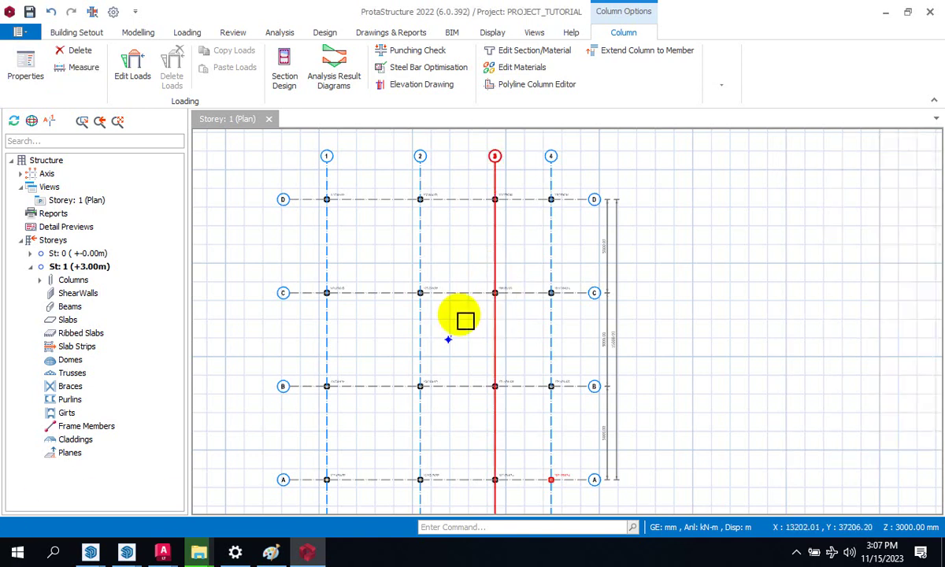
# Delete the two columns on axis C at its intersections with axes 3 and 4
pyautogui.scroll(3, 482, 277)
pyautogui.moveTo(476, 258); pyautogui.dragTo(636, 361)
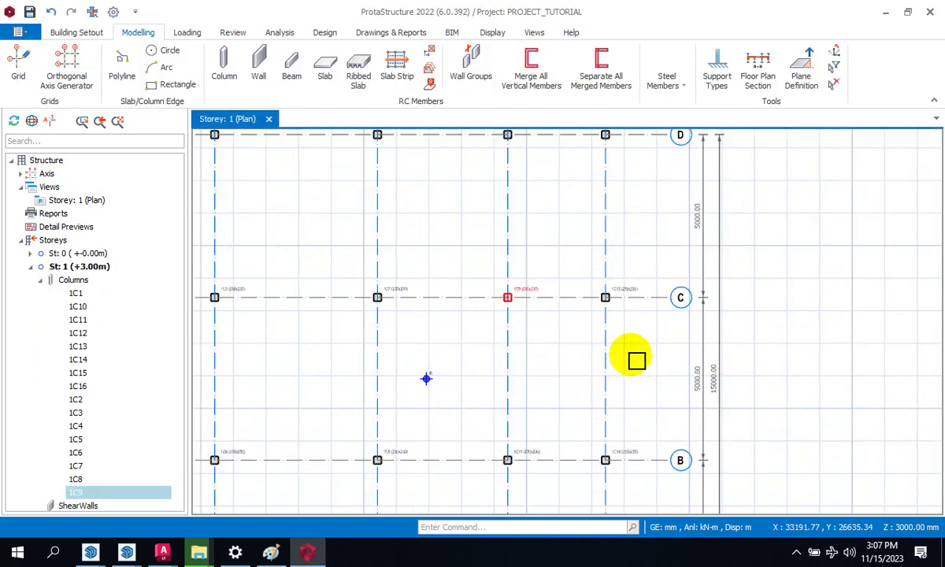
pyautogui.moveTo(464, 243); pyautogui.dragTo(655, 361)
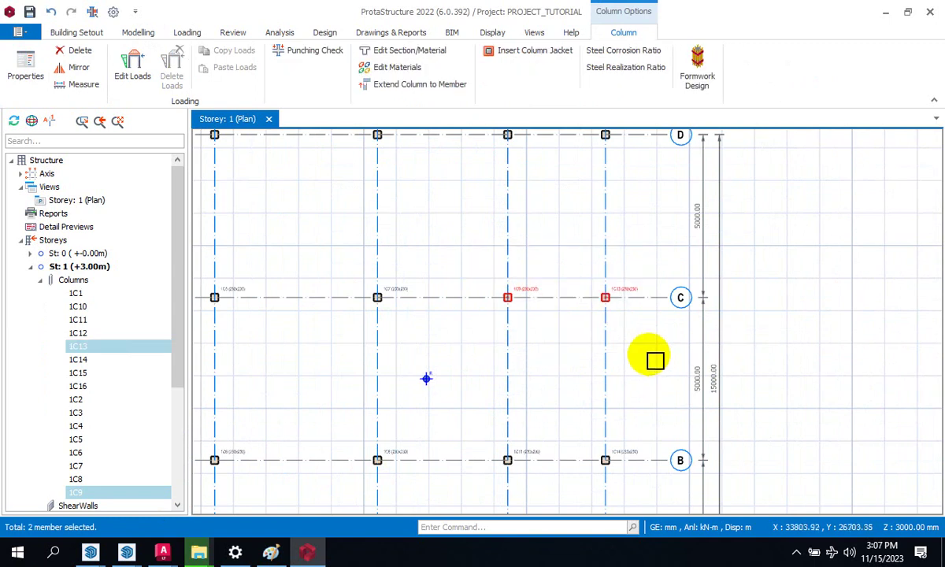
pyautogui.press('Delete')
pyautogui.click(478, 441)
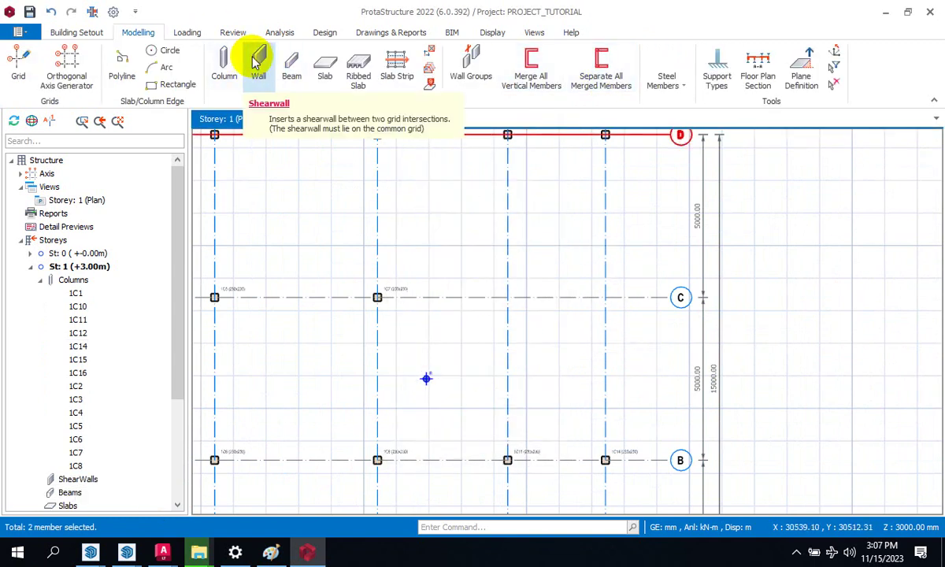
# Insert a column at C/3 using the corner alignment preset with eccentricities e1 = 115 mm and e2 = -115 mm
pyautogui.click(226, 58)
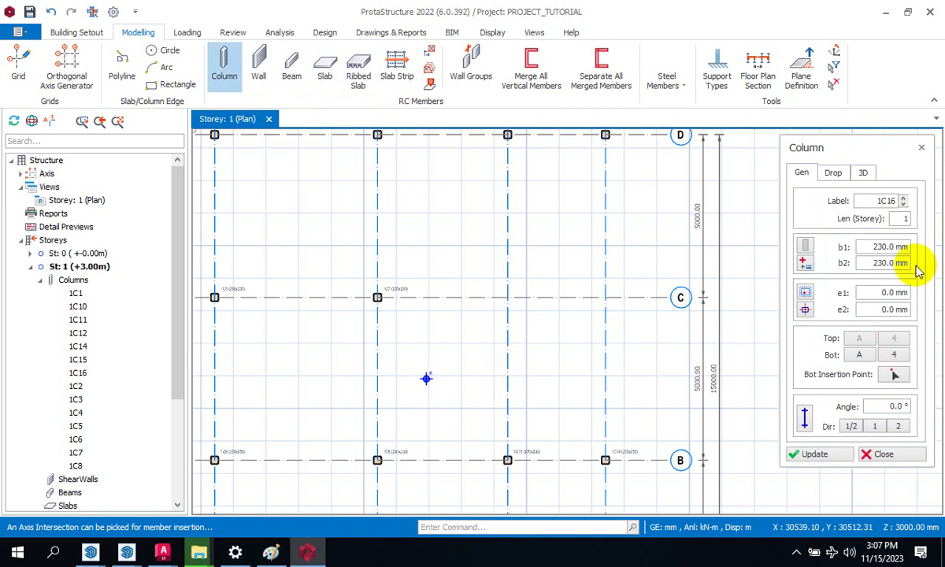
pyautogui.click(805, 309)
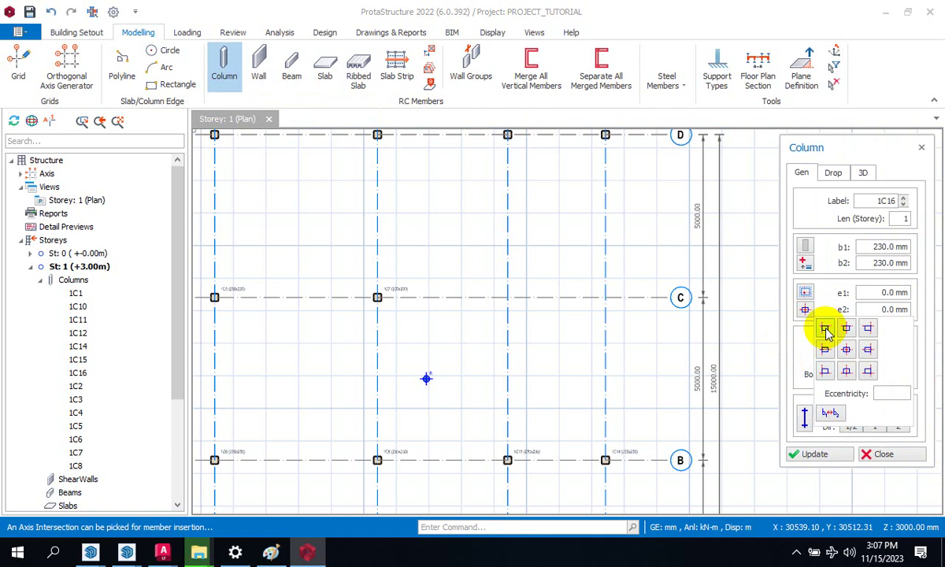
pyautogui.click(825, 330)
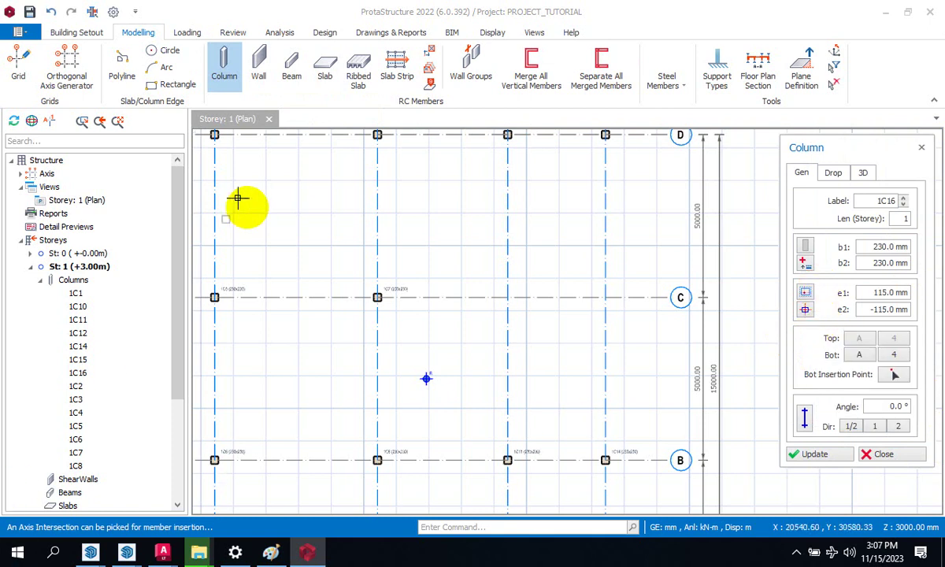
pyautogui.click(494, 294)
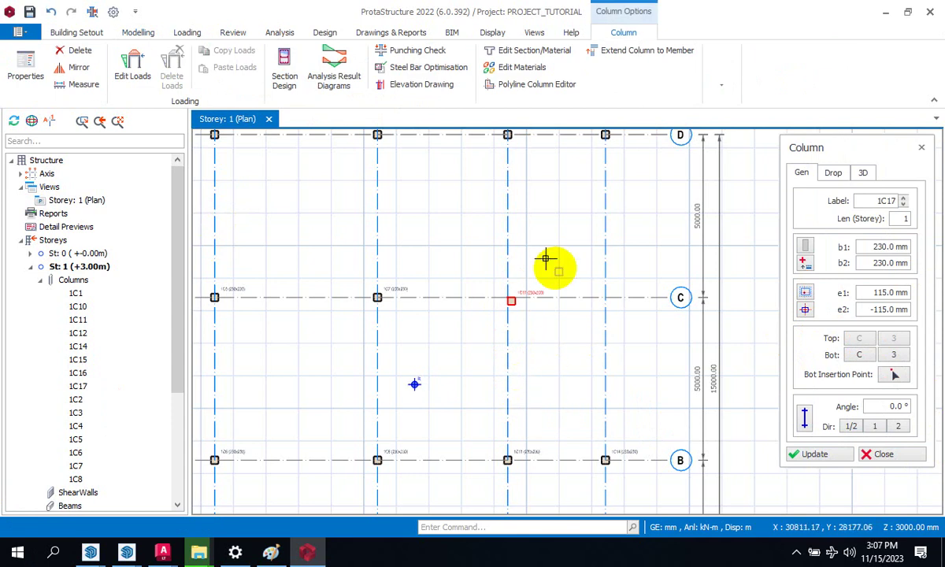
pyautogui.scroll(5, 428, 354)
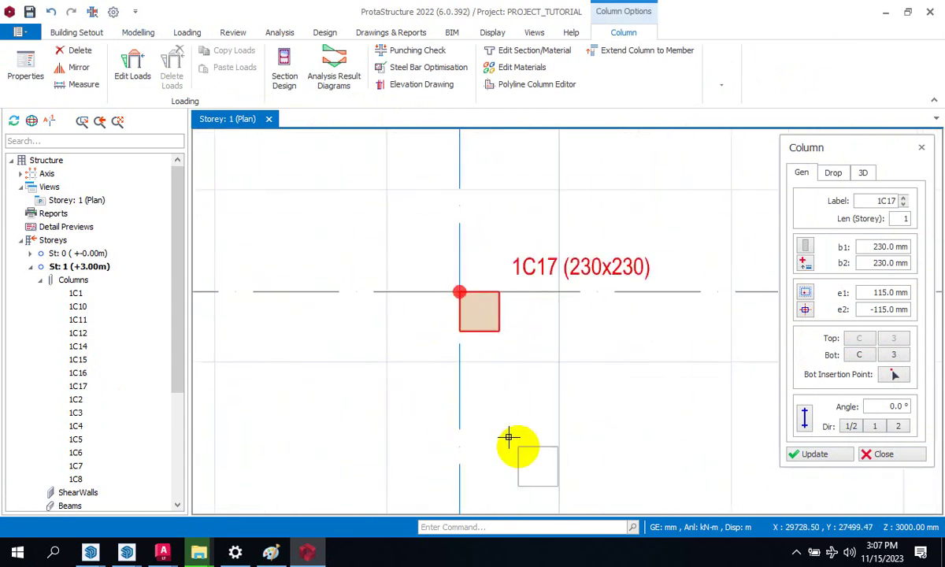
pyautogui.scroll(-3, 426, 285)
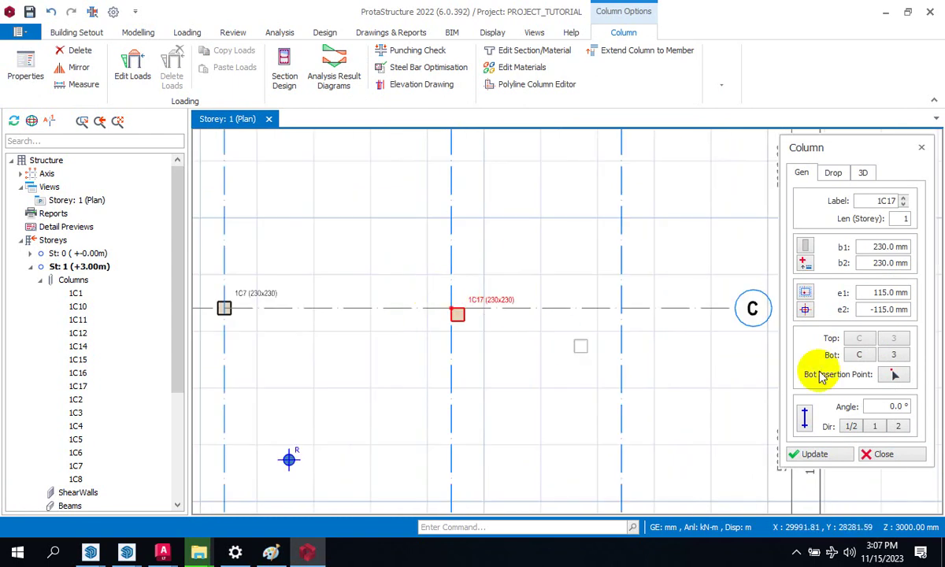
# Insert a column at C/4 using the edge alignment preset with eccentricities e1 = 0 mm and e2 = -115 mm
pyautogui.click(804, 310)
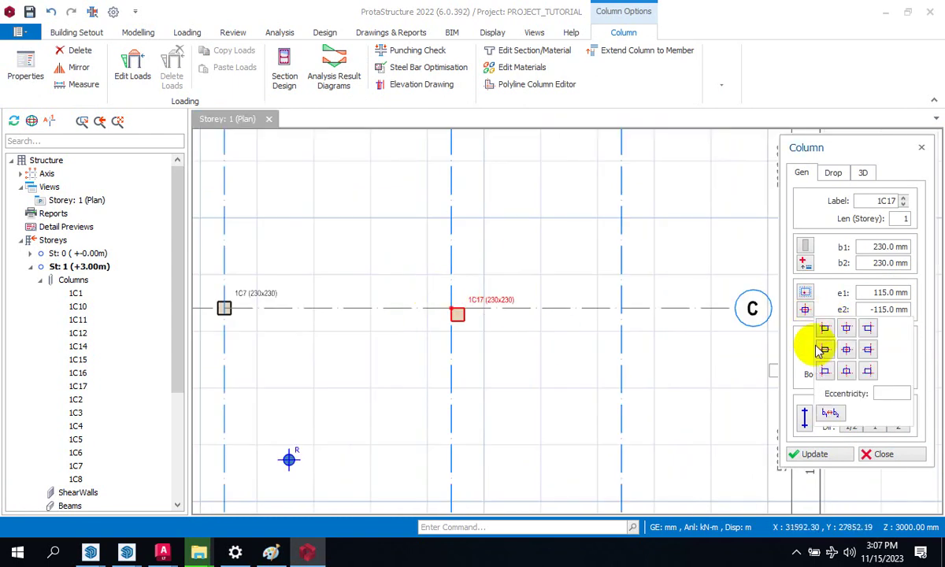
pyautogui.click(843, 326)
pyautogui.scroll(2, 618, 310)
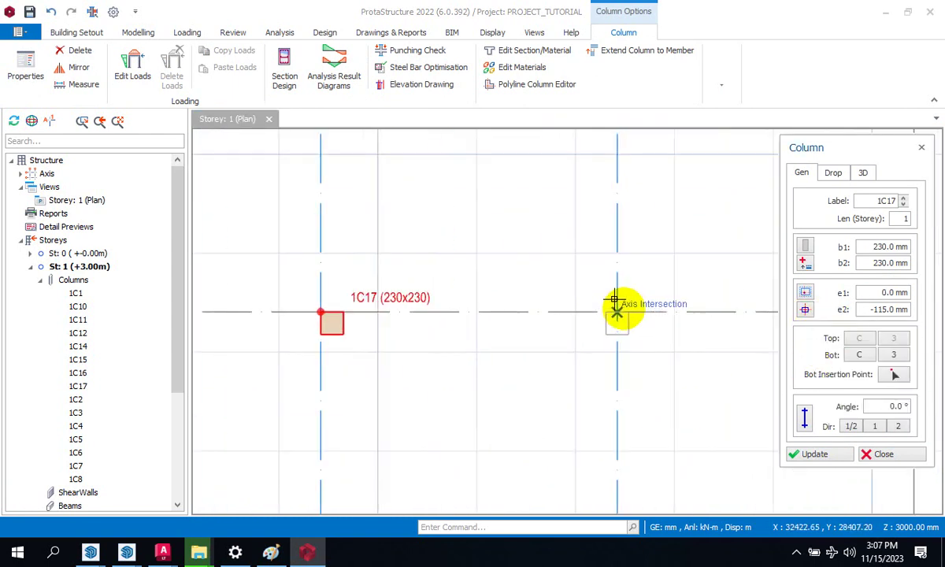
pyautogui.click(620, 313)
pyautogui.scroll(2, 632, 289)
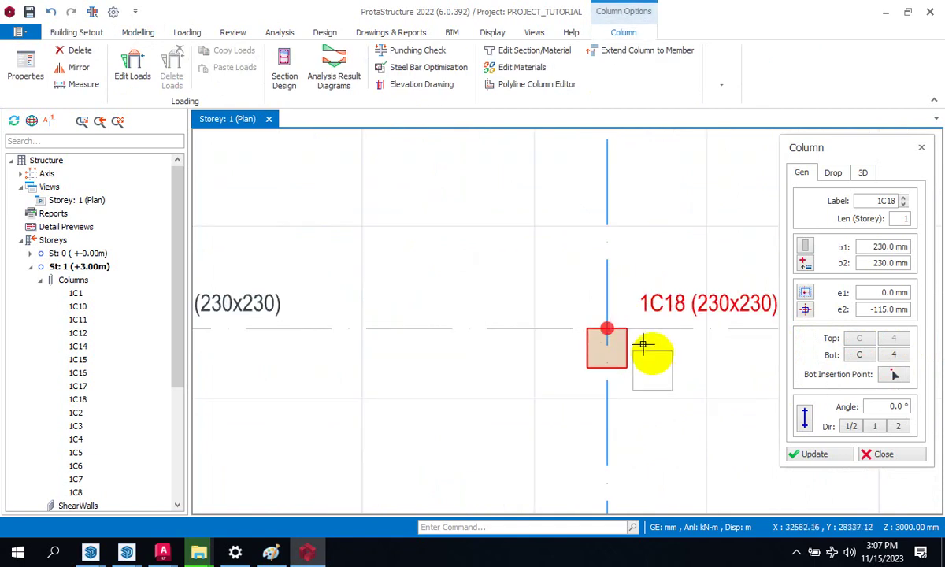
pyautogui.scroll(-2, 646, 340)
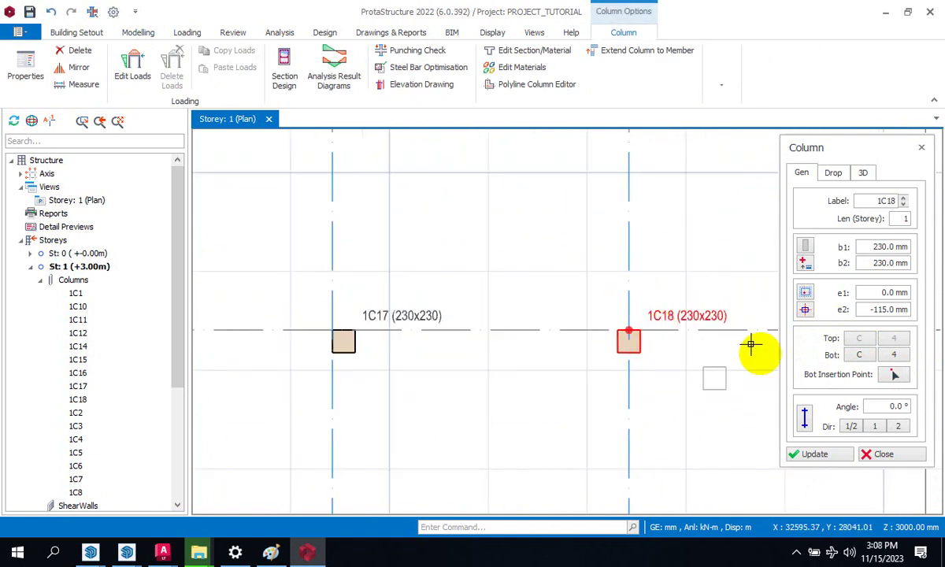
# Reset the column alignment to centred, with e1 and e2 at 0 mm, and end column insertion
pyautogui.click(806, 312)
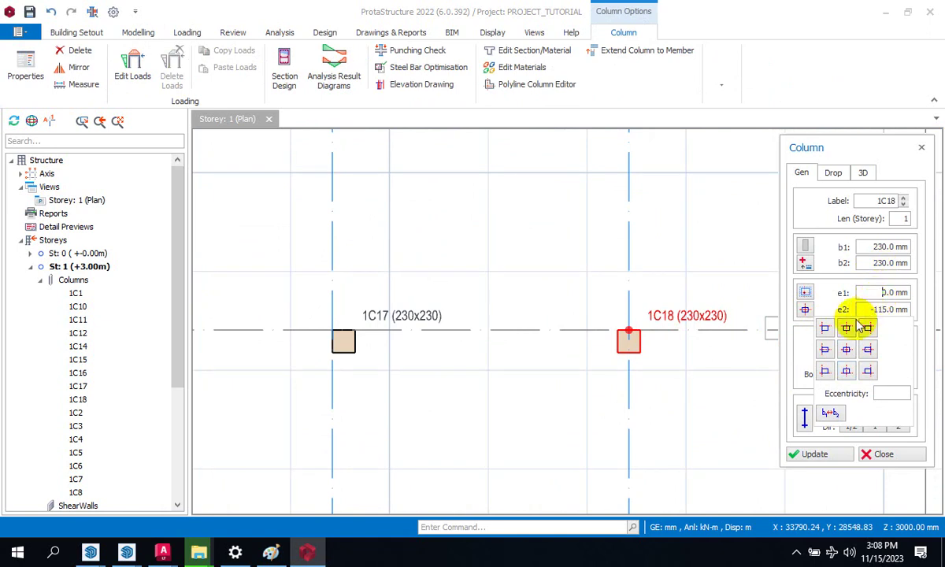
pyautogui.click(804, 310)
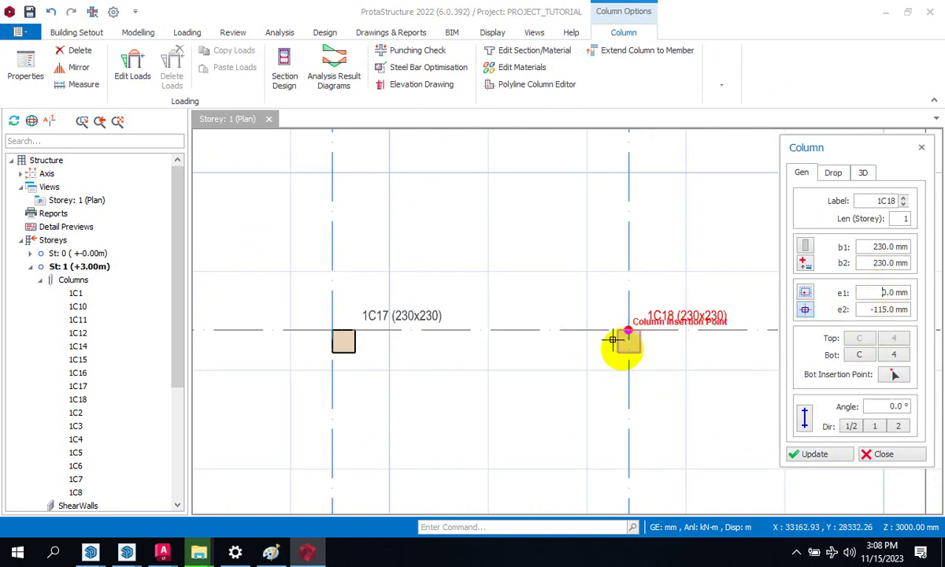
pyautogui.scroll(-1, 646, 319)
pyautogui.click(635, 329)
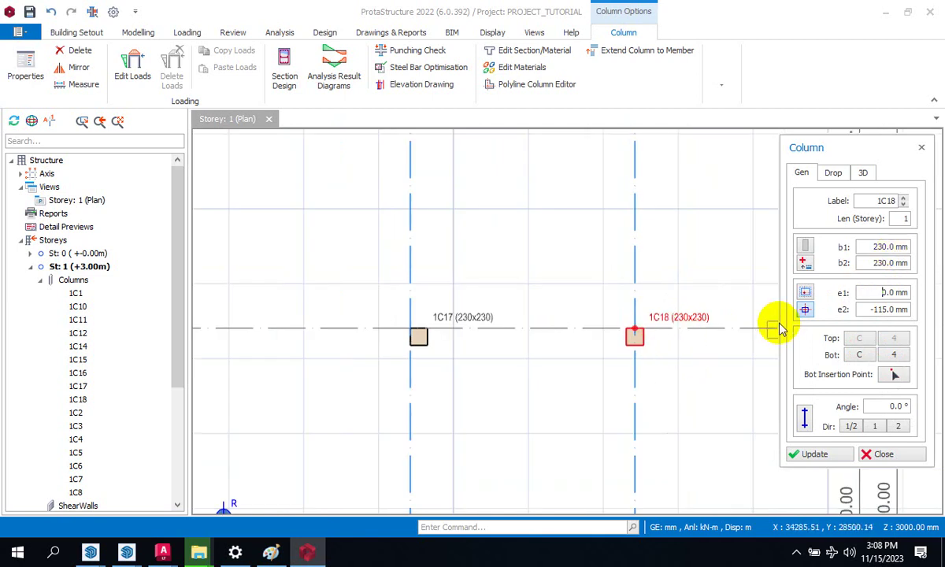
pyautogui.click(804, 309)
pyautogui.click(841, 350)
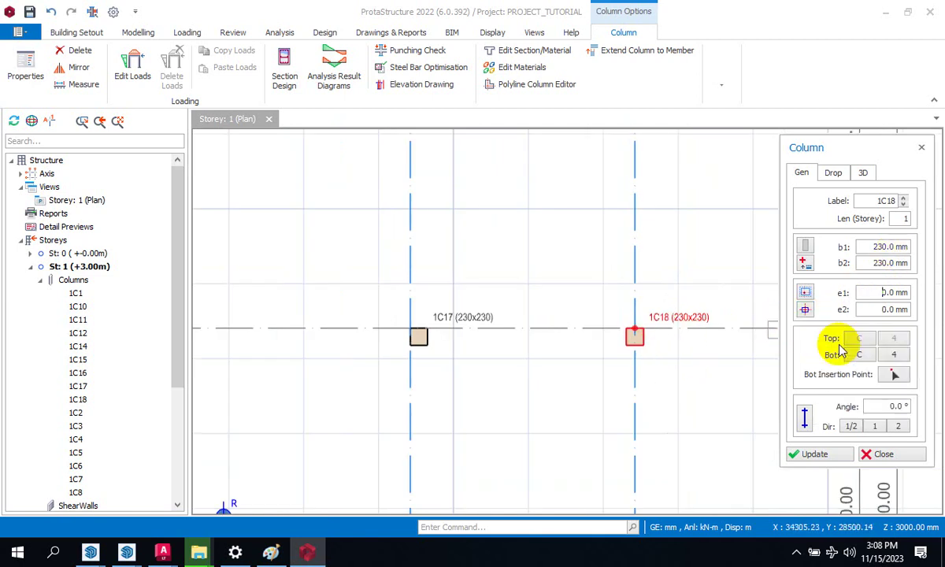
pyautogui.press('Escape')
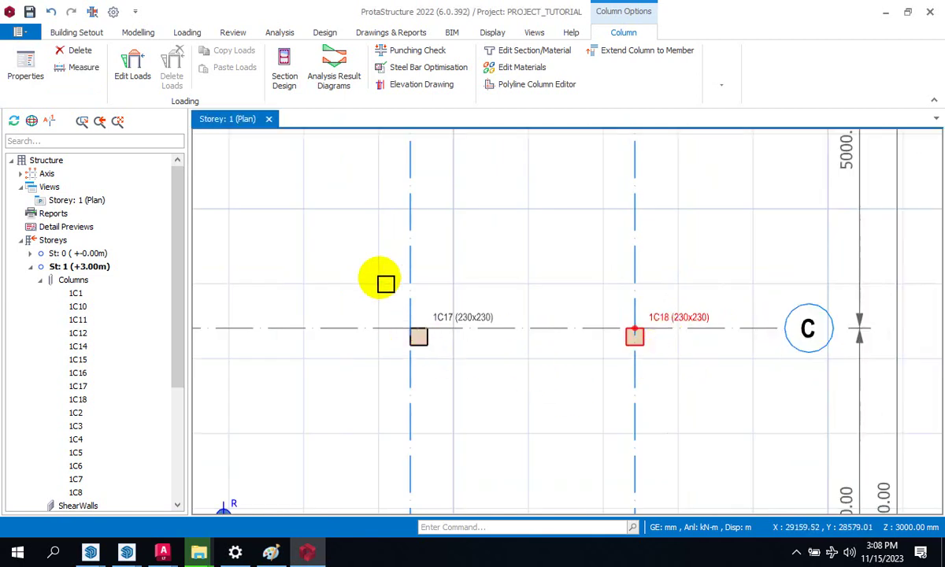
# Delete the two eccentric columns at the intersections C/3 and C/4
pyautogui.moveTo(377, 272); pyautogui.dragTo(749, 428)
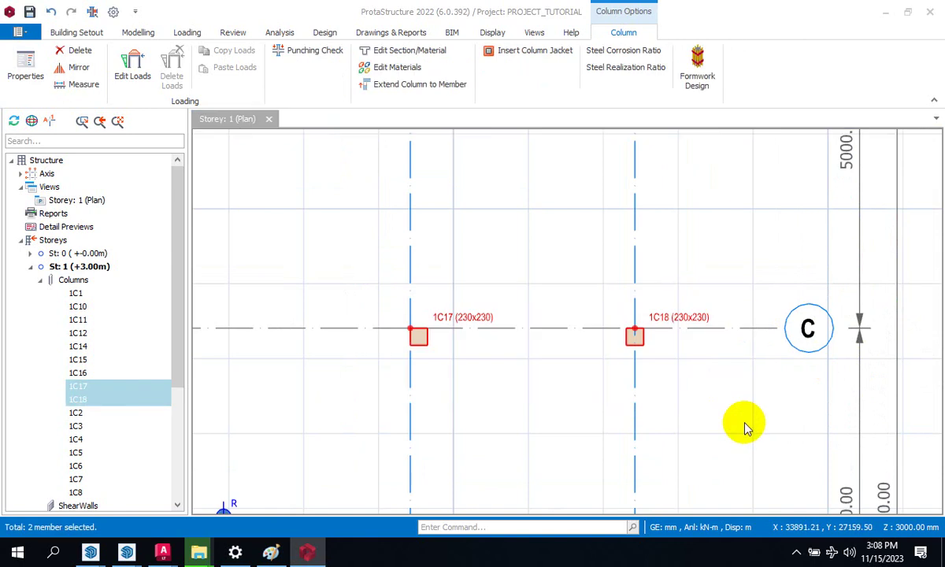
pyautogui.press('Delete')
pyautogui.click(481, 443)
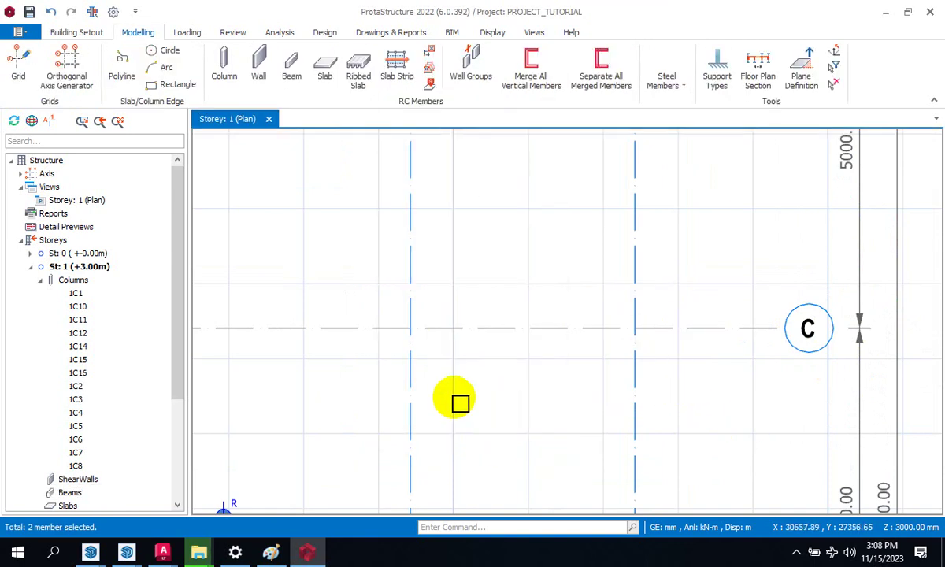
# Insert a column at C/3 with custom eccentricities of 100 mm for e1 and 150 mm for e2
pyautogui.click(225, 60)
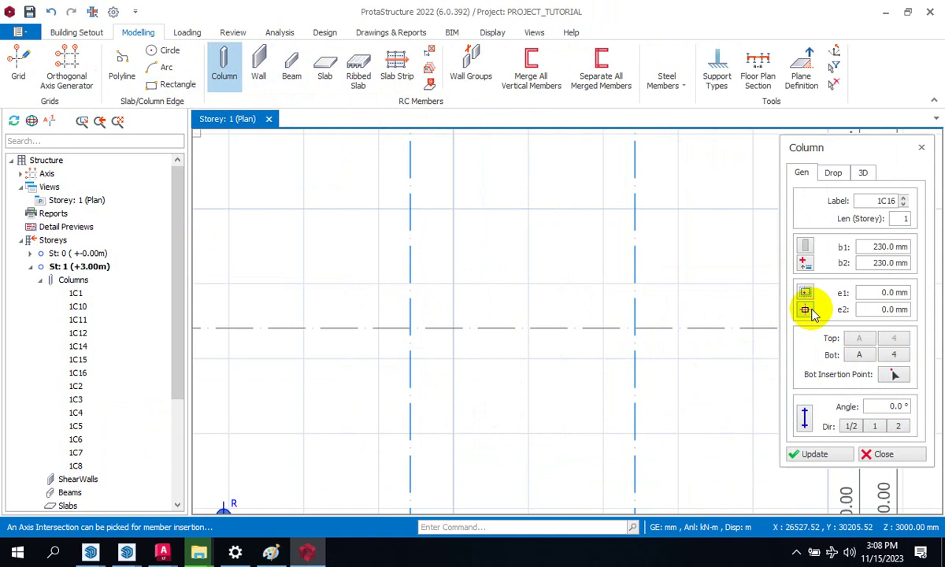
pyautogui.click(883, 291)
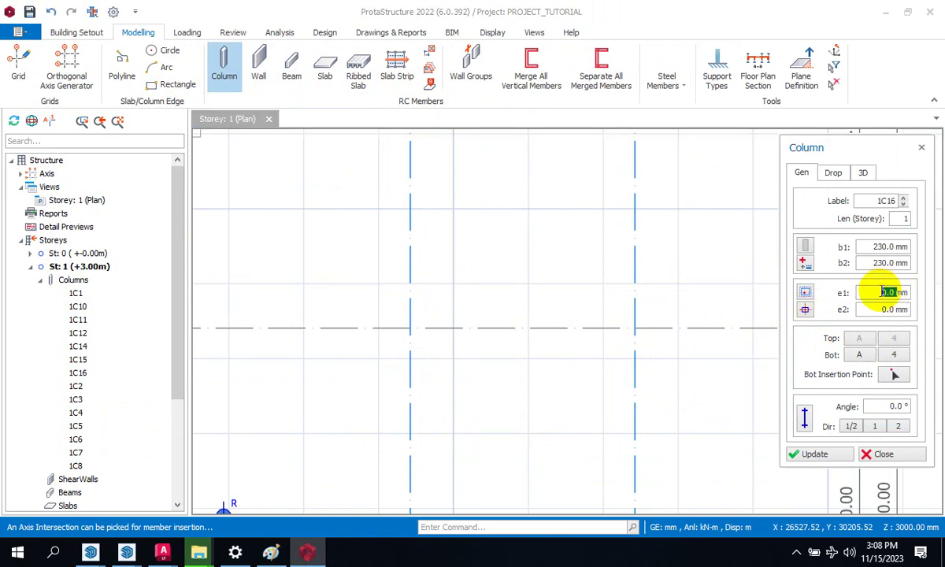
pyautogui.write('100')
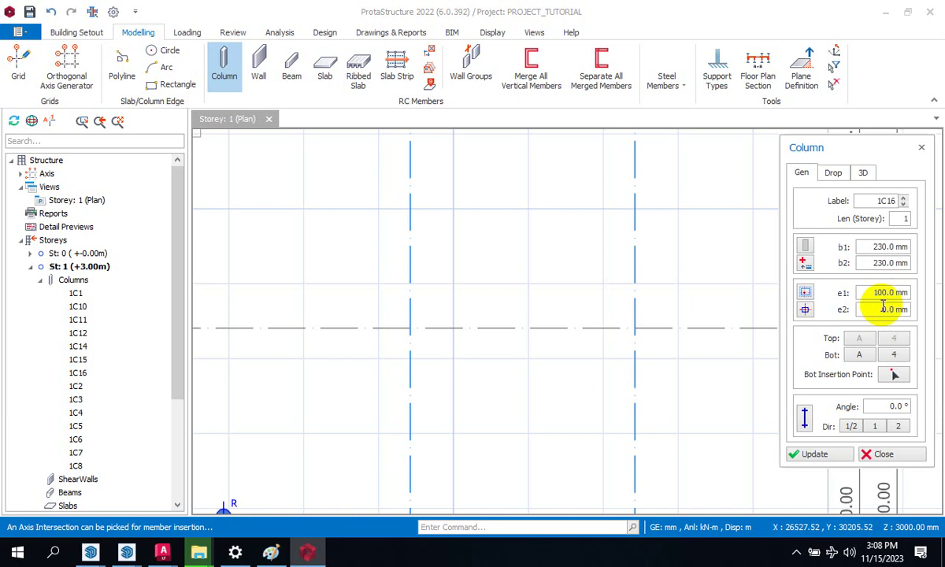
pyautogui.click(879, 309)
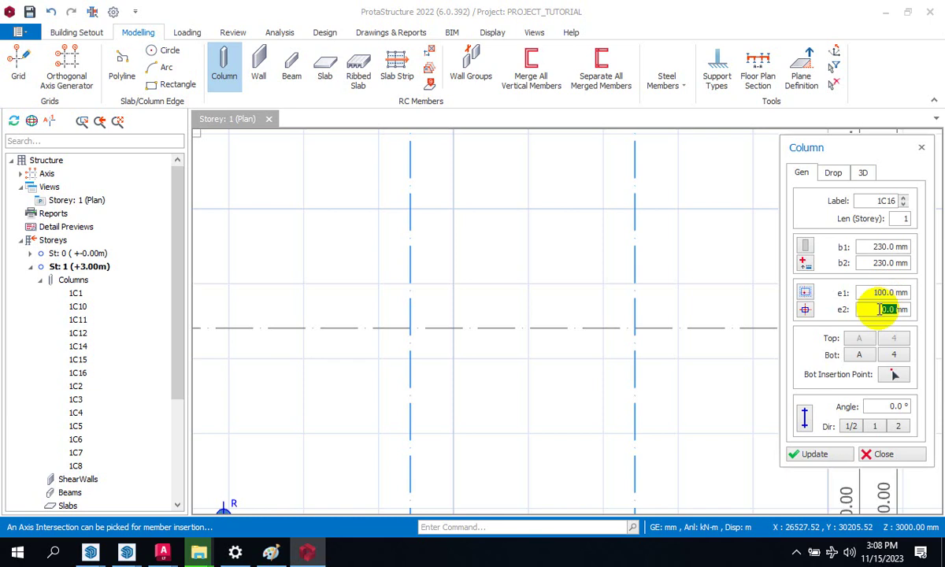
pyautogui.write('150')
pyautogui.click(410, 327)
pyautogui.scroll(3, 415, 298)
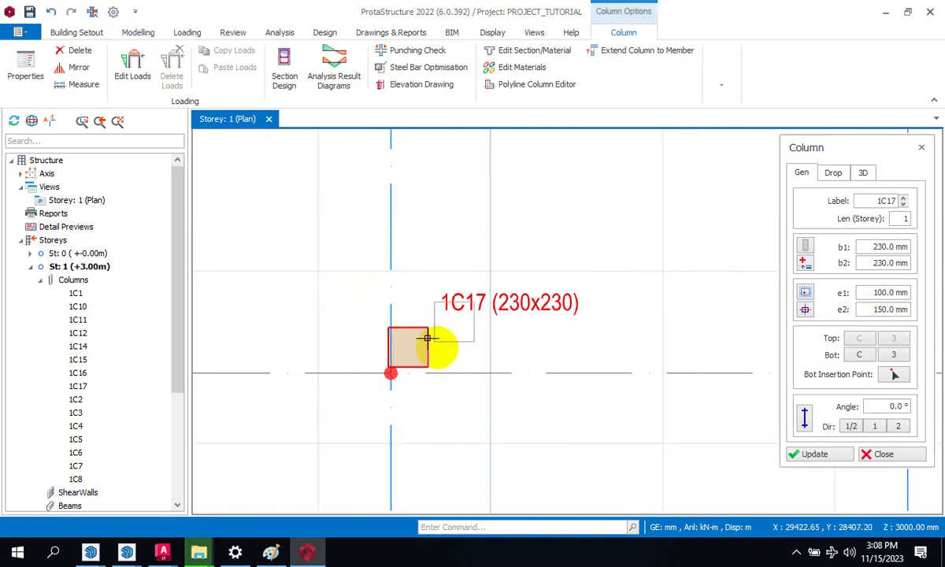
# Reset the column alignment to centred and delete the eccentric column at C/3
pyautogui.click(806, 310)
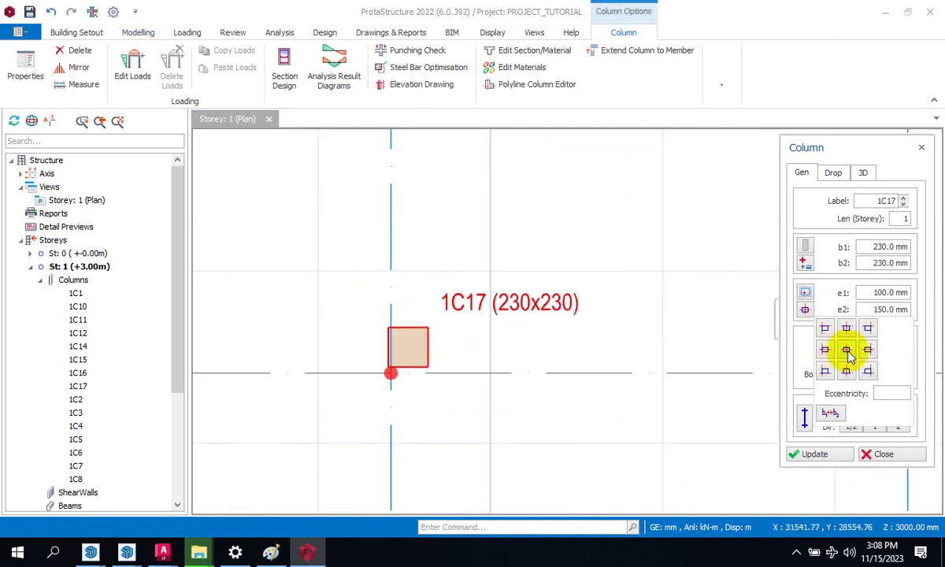
pyautogui.click(845, 351)
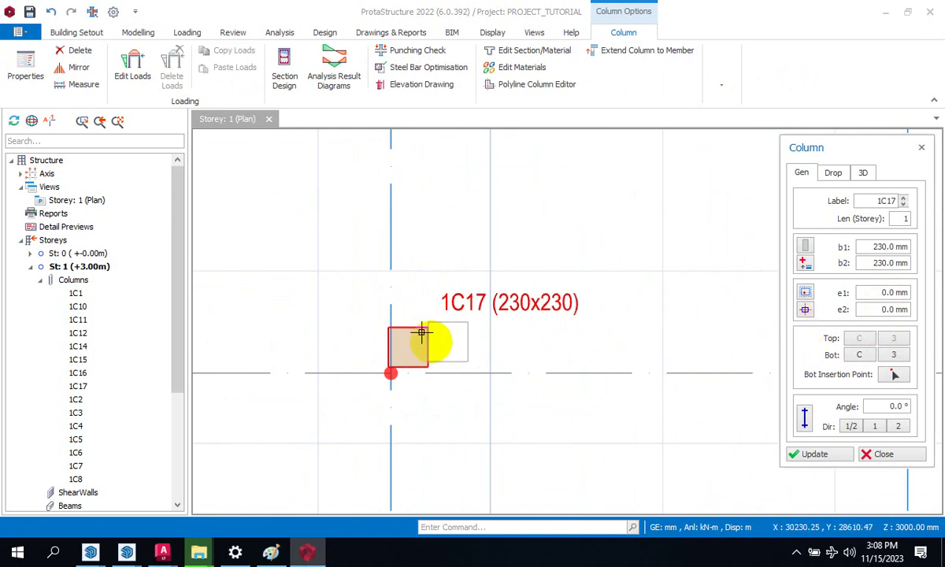
pyautogui.press('Escape')
pyautogui.click(577, 304)
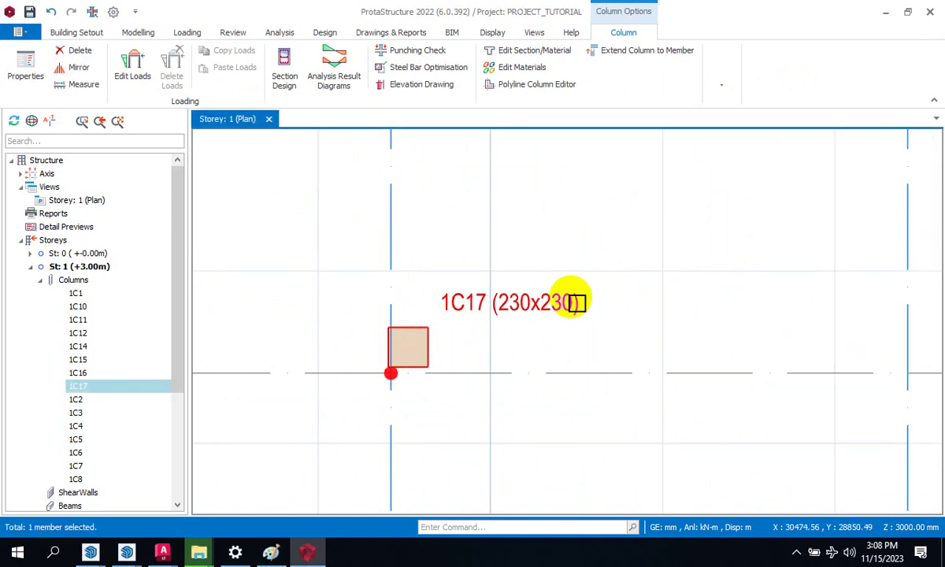
pyautogui.press('Delete')
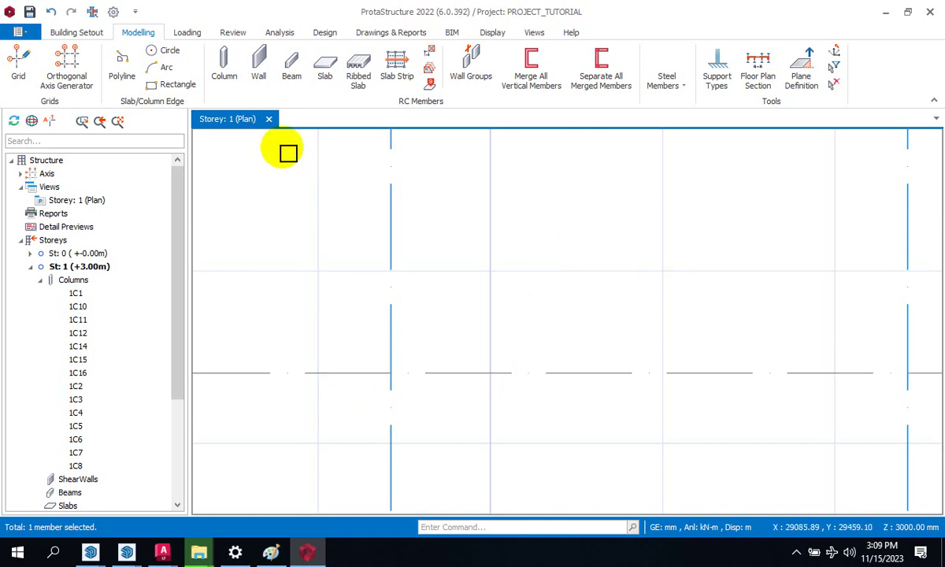
# Insert centred 230 x 230 mm columns at axis intersections C/3 and C/4, with zero eccentricity, and end column insertion
pyautogui.click(224, 65)
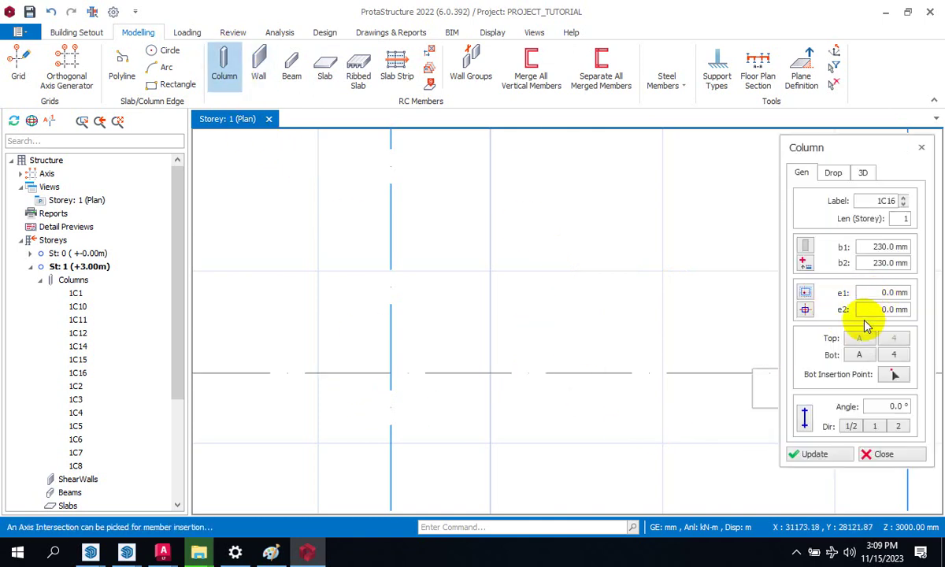
pyautogui.click(805, 310)
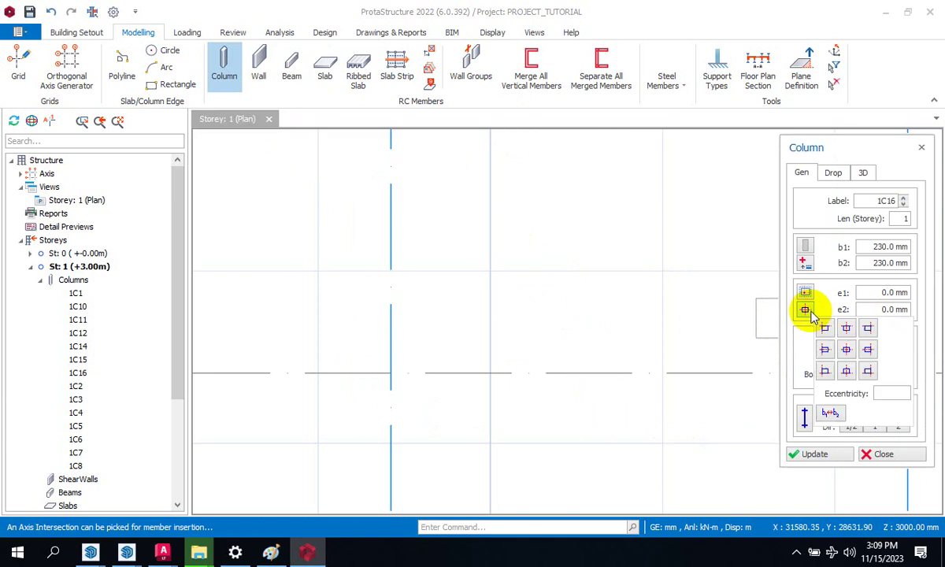
pyautogui.click(844, 349)
pyautogui.scroll(-1, 327, 277)
pyautogui.scroll(-4, 330, 282)
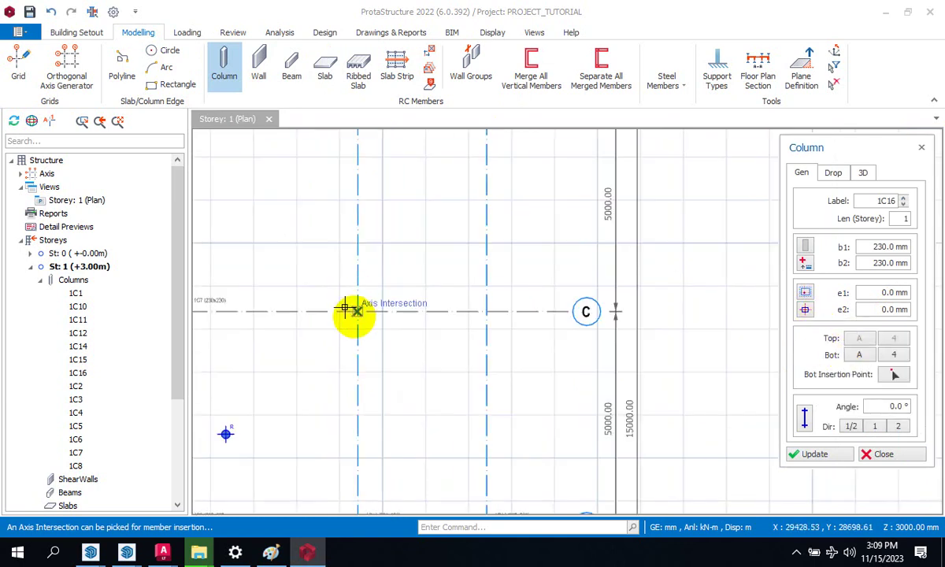
pyautogui.click(350, 296)
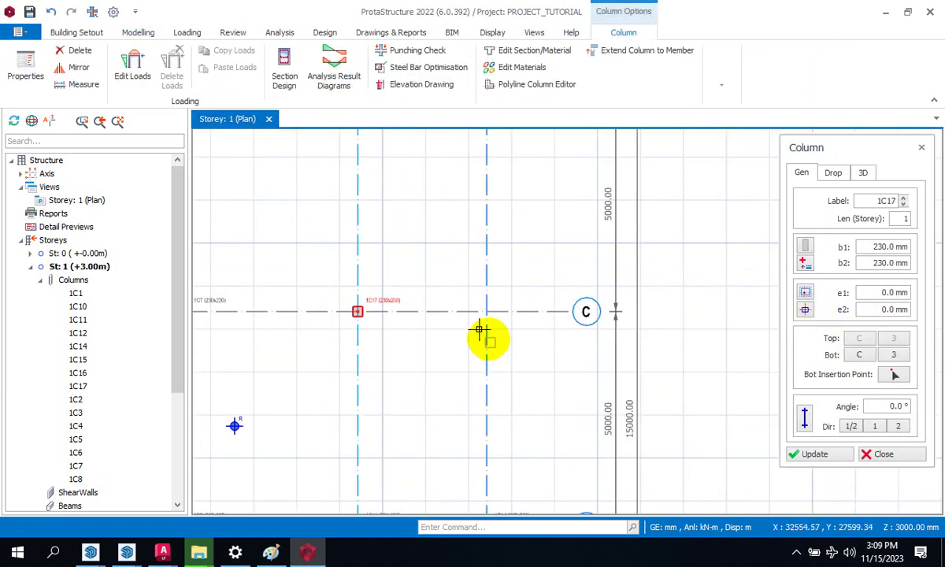
pyautogui.click(508, 262)
pyautogui.scroll(-2, 536, 279)
pyautogui.scroll(-2, 544, 282)
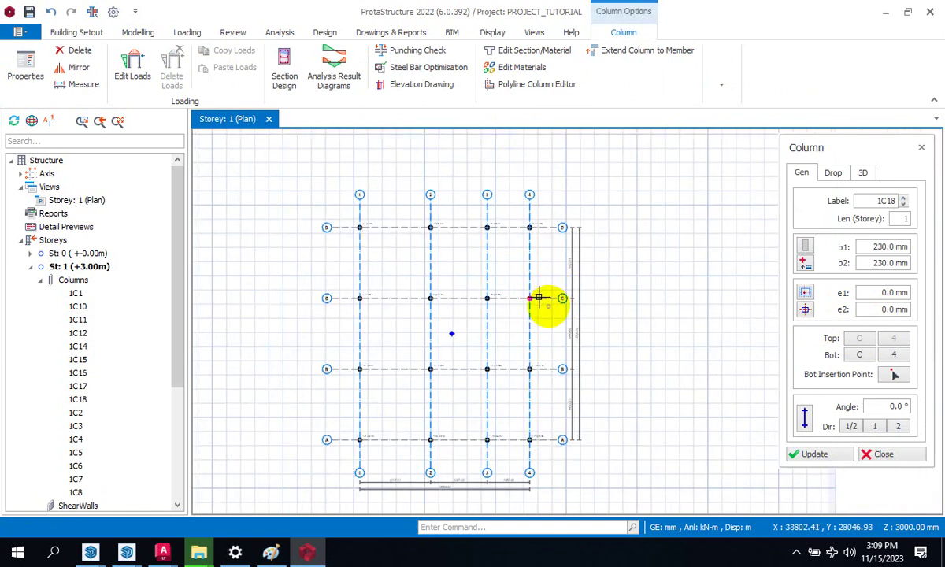
pyautogui.press('Escape')
# Examine the positions and labels of the storey 1 columns along axes C and B in the plan
pyautogui.scroll(5, 510, 294)
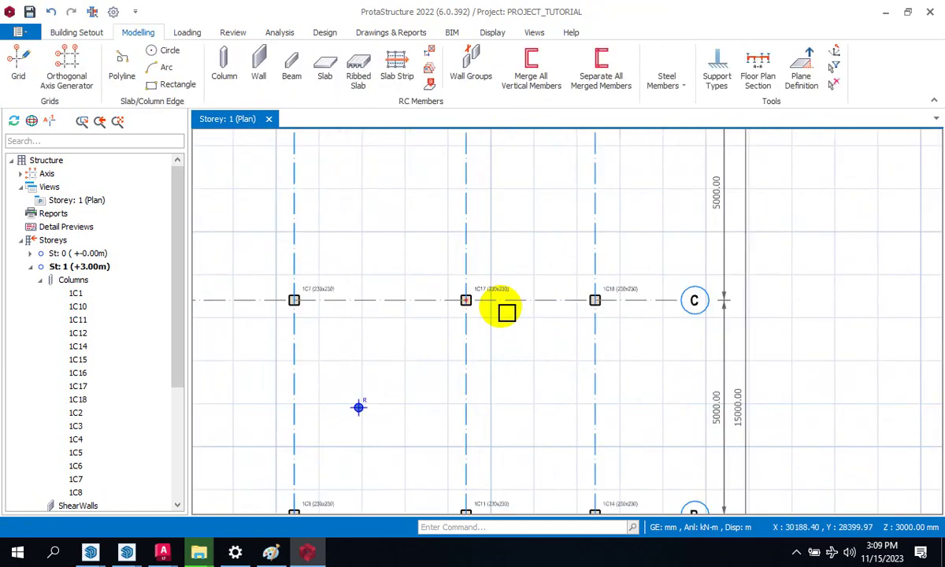
pyautogui.moveTo(501, 309)
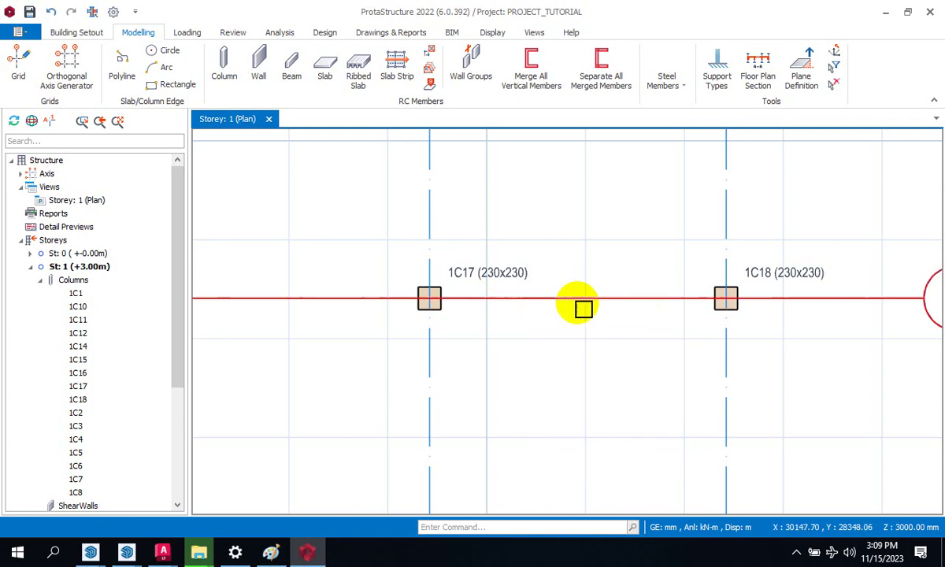
pyautogui.scroll(-3, 407, 285)
pyautogui.scroll(5, 435, 312)
pyautogui.scroll(-2, 389, 310)
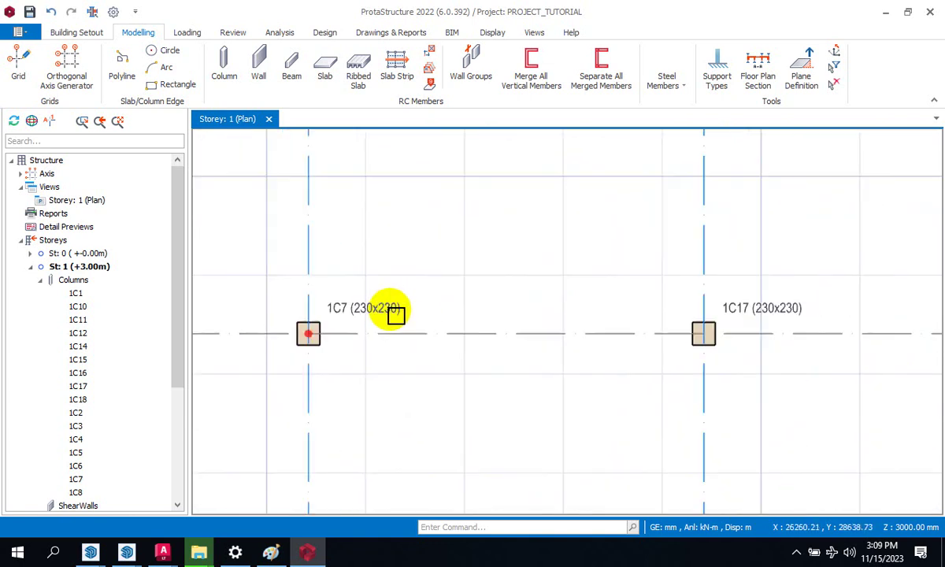
pyautogui.scroll(2, 678, 330)
pyautogui.scroll(2, 691, 288)
pyautogui.scroll(-3, 551, 293)
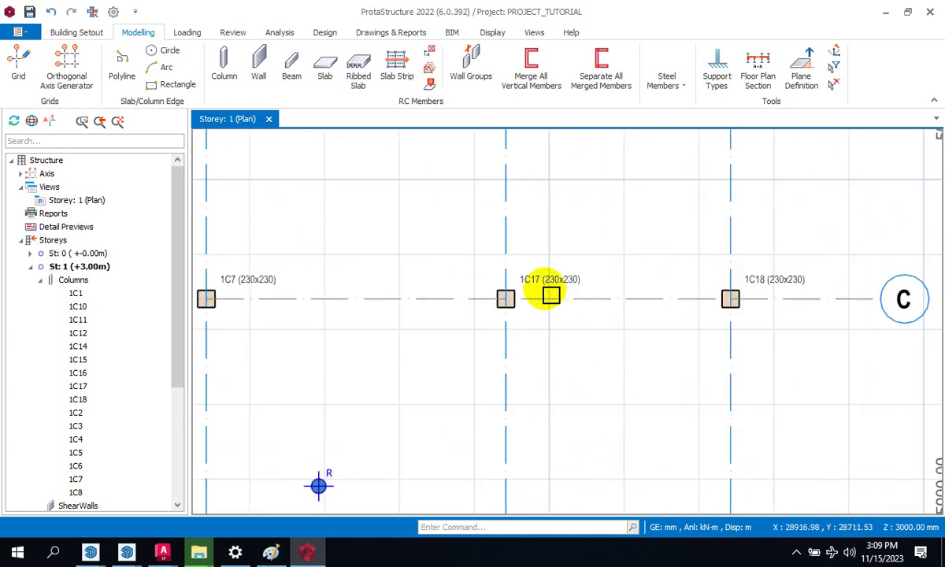
pyautogui.scroll(2, 811, 342)
pyautogui.scroll(-2, 850, 242)
pyautogui.scroll(-2, 850, 242)
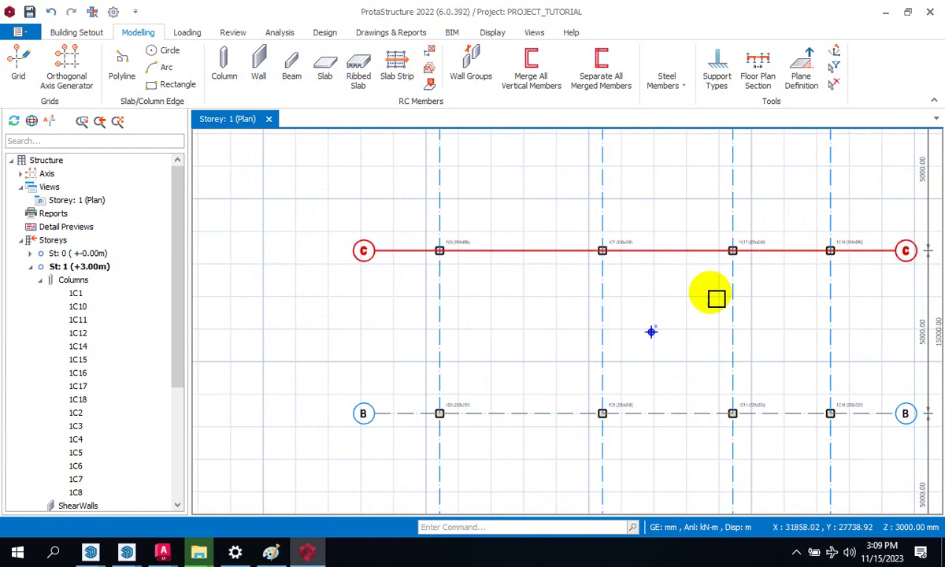
pyautogui.scroll(3, 464, 411)
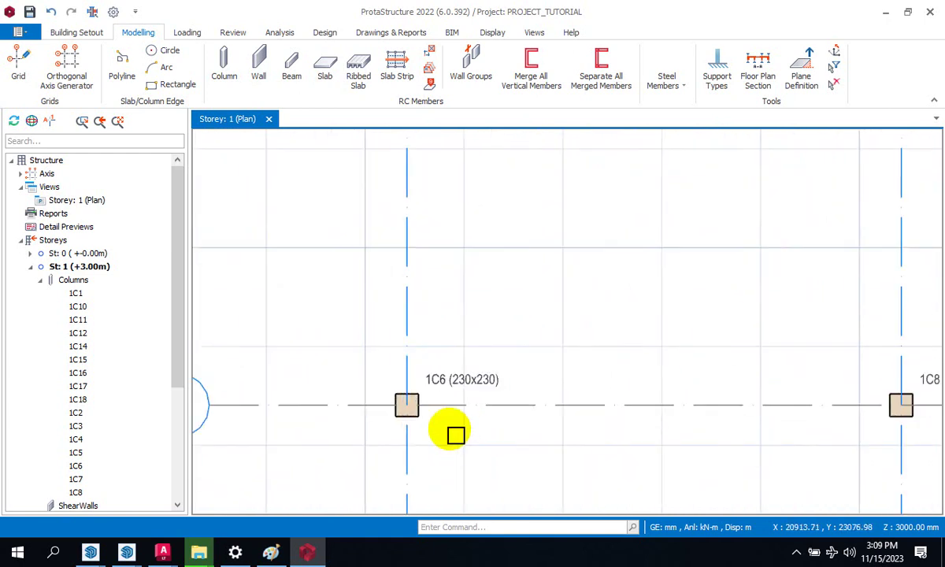
pyautogui.scroll(-5, 441, 354)
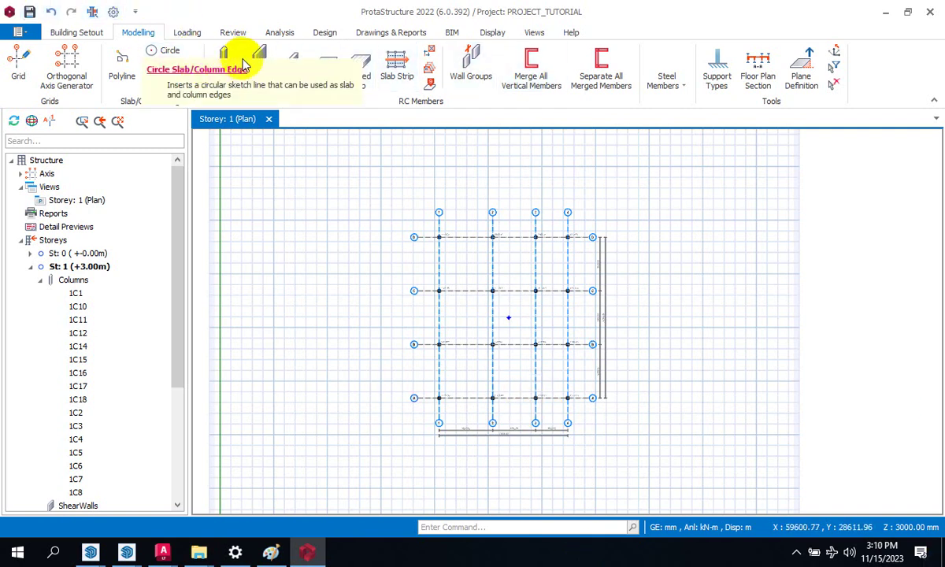
# Insert storey number 2 with a height of 3000 mm, without an intermediate storey or generated members
pyautogui.click(40, 281)
pyautogui.click(50, 243)
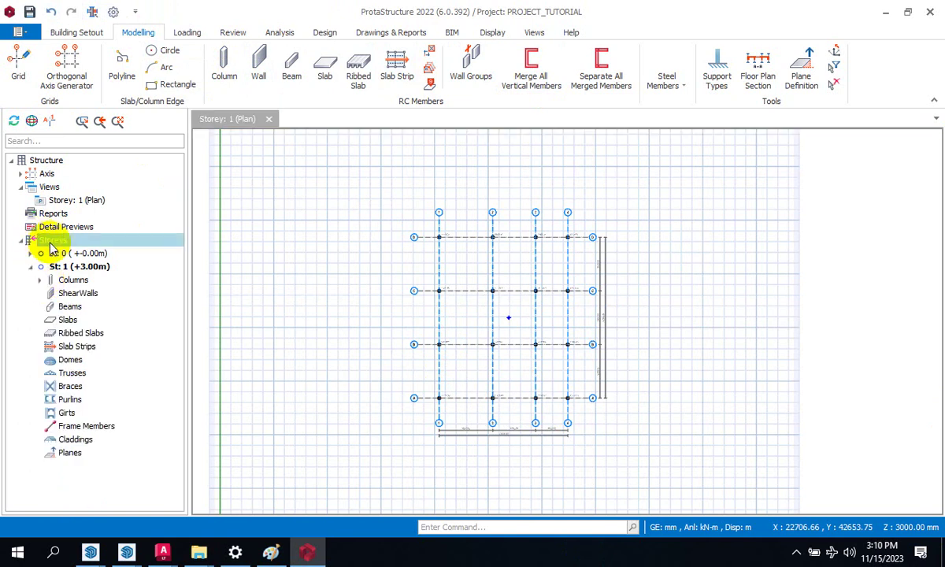
pyautogui.rightClick(52, 249)
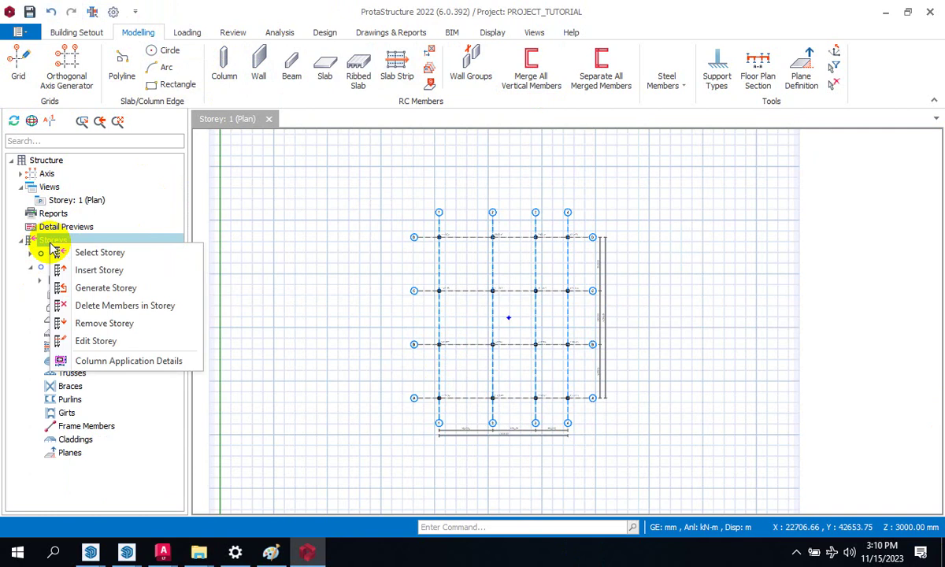
pyautogui.click(55, 240)
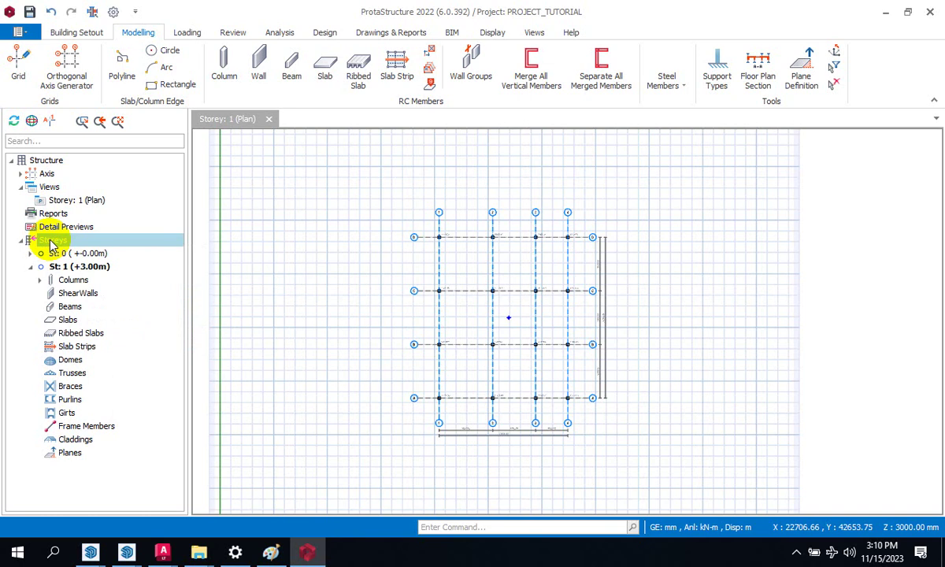
pyautogui.rightClick(52, 247)
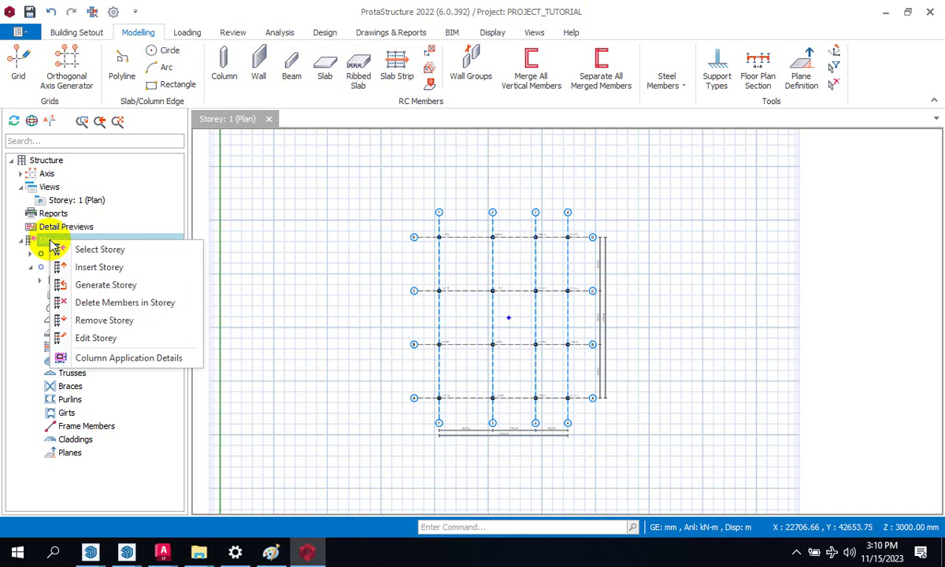
pyautogui.click(80, 270)
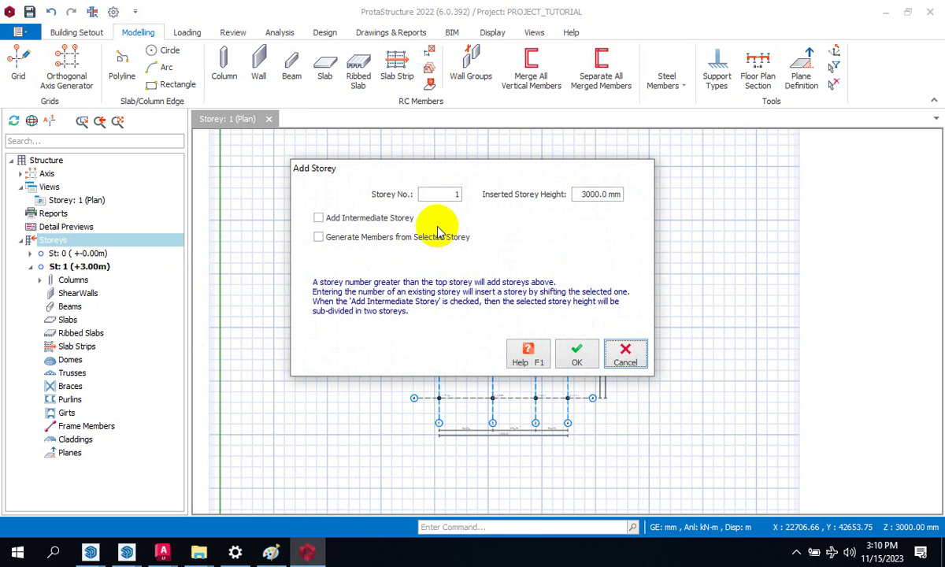
pyautogui.doubleClick(448, 193)
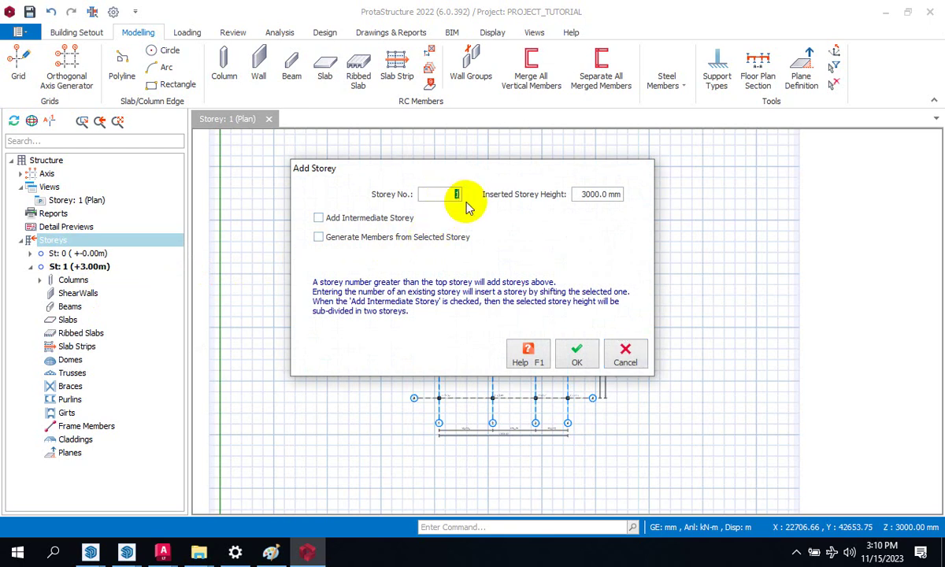
pyautogui.write('2')
pyautogui.click(435, 194)
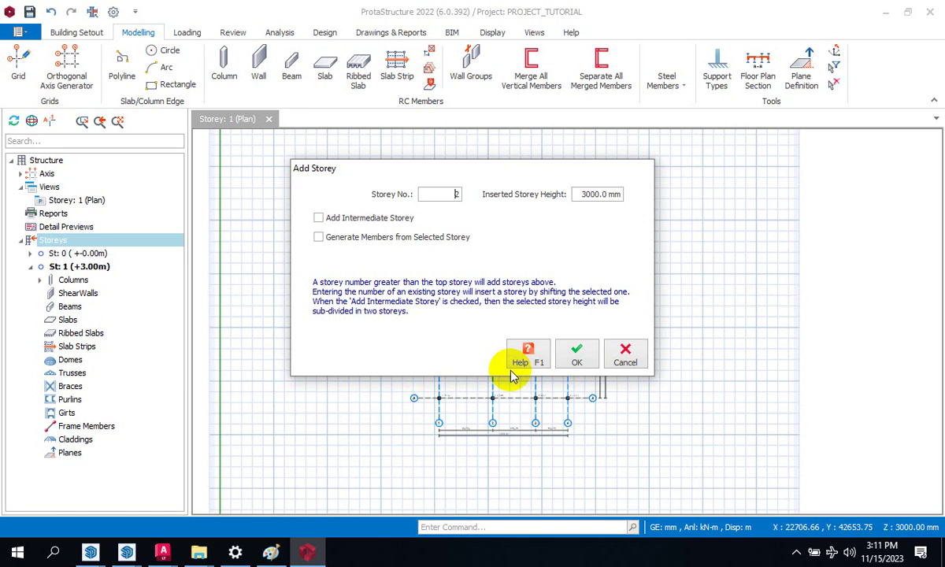
pyautogui.click(580, 363)
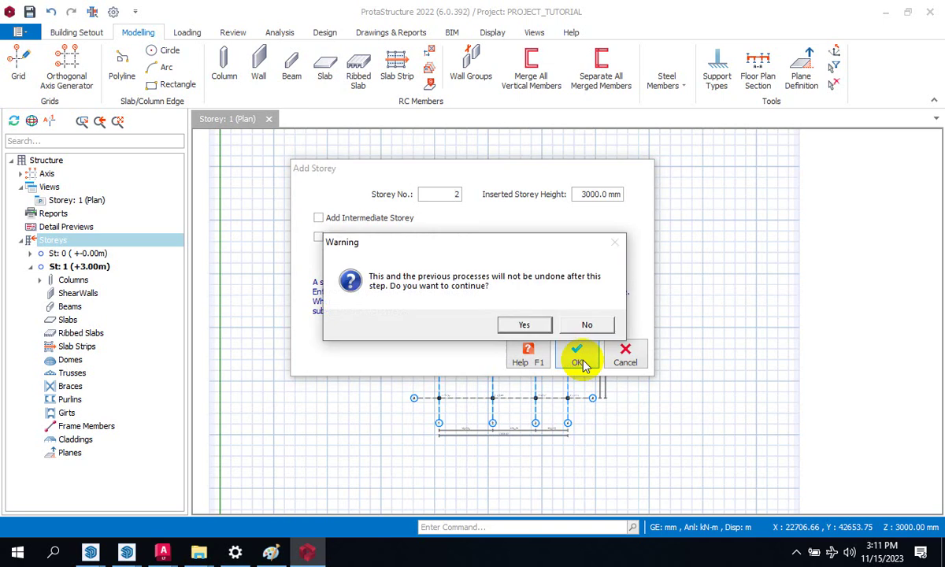
pyautogui.click(526, 326)
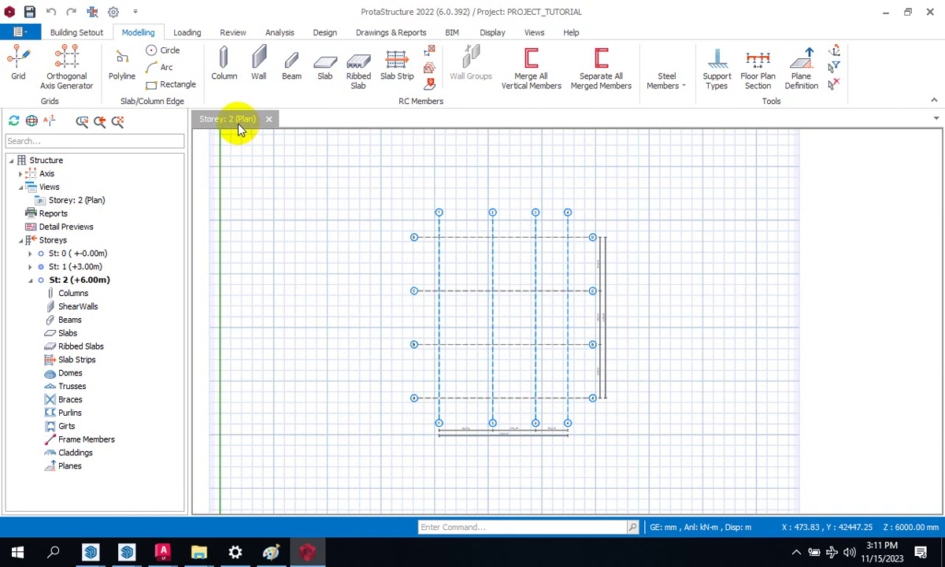
# Switch to the storey 1 plan and review the storey heights and levels in the storey editing table without changing them
pyautogui.doubleClick(66, 268)
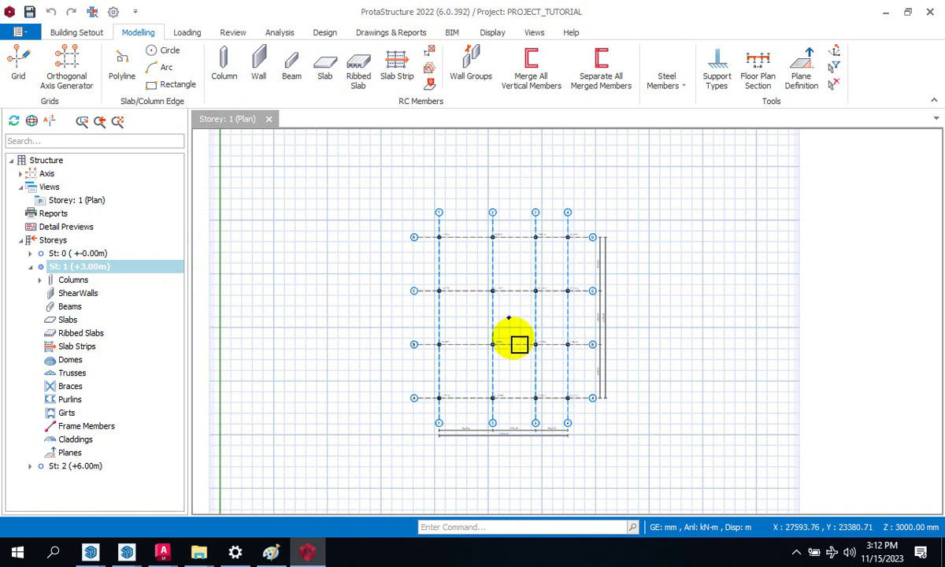
pyautogui.scroll(1, 598, 367)
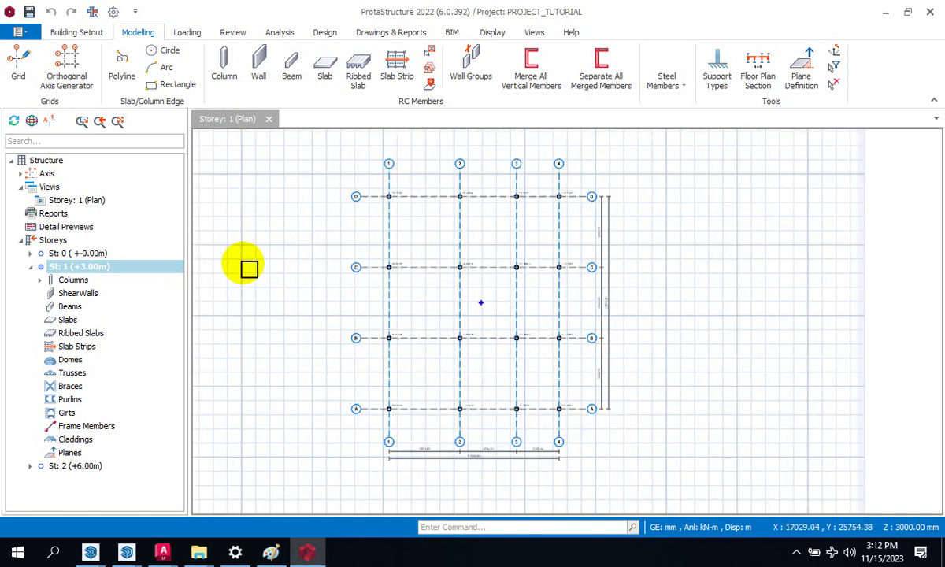
pyautogui.click(60, 240)
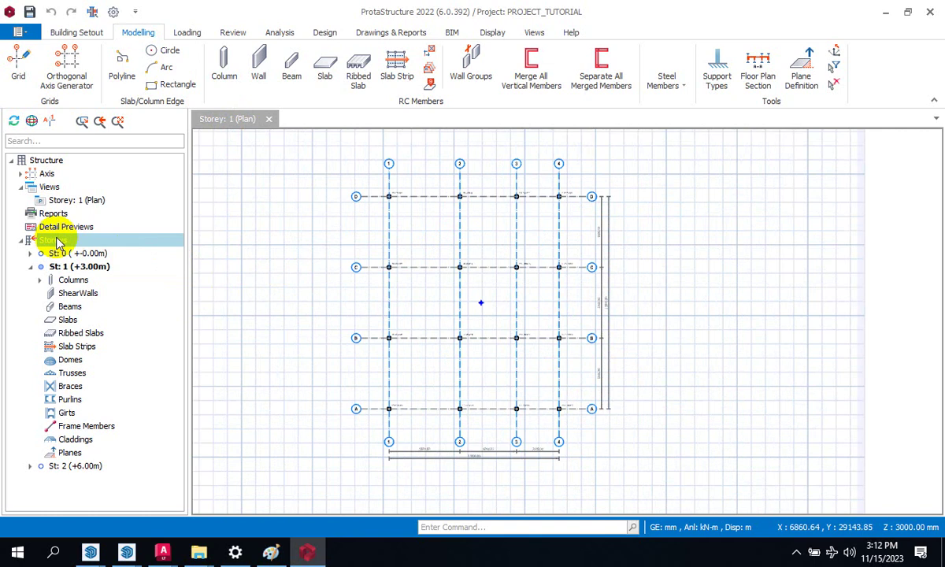
pyautogui.rightClick(58, 244)
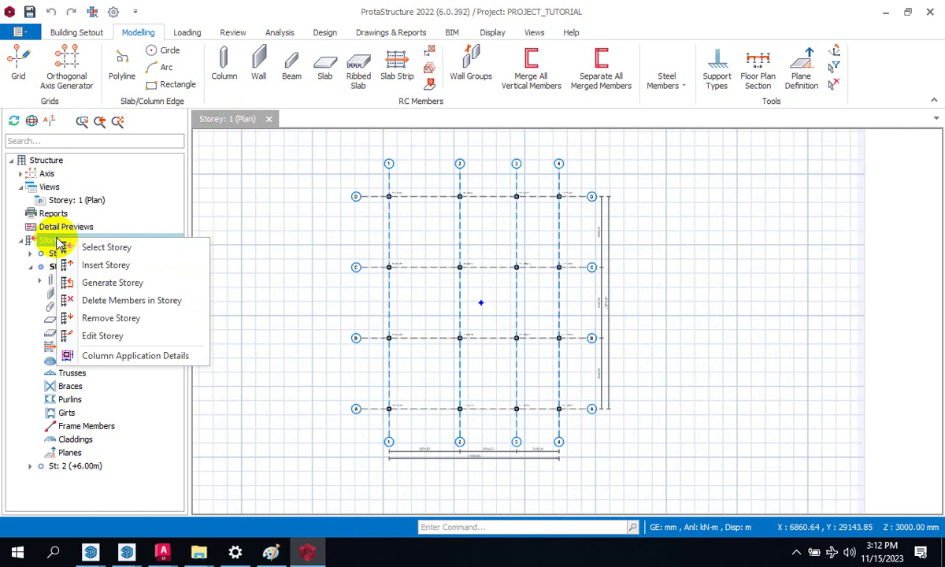
pyautogui.click(94, 337)
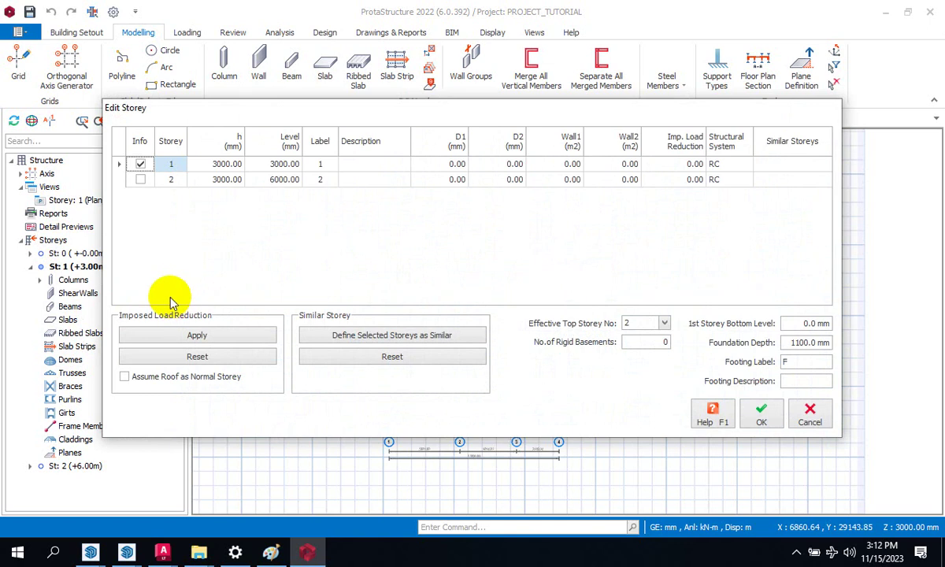
pyautogui.click(810, 414)
pyautogui.scroll(-2, 517, 337)
pyautogui.scroll(2, 656, 285)
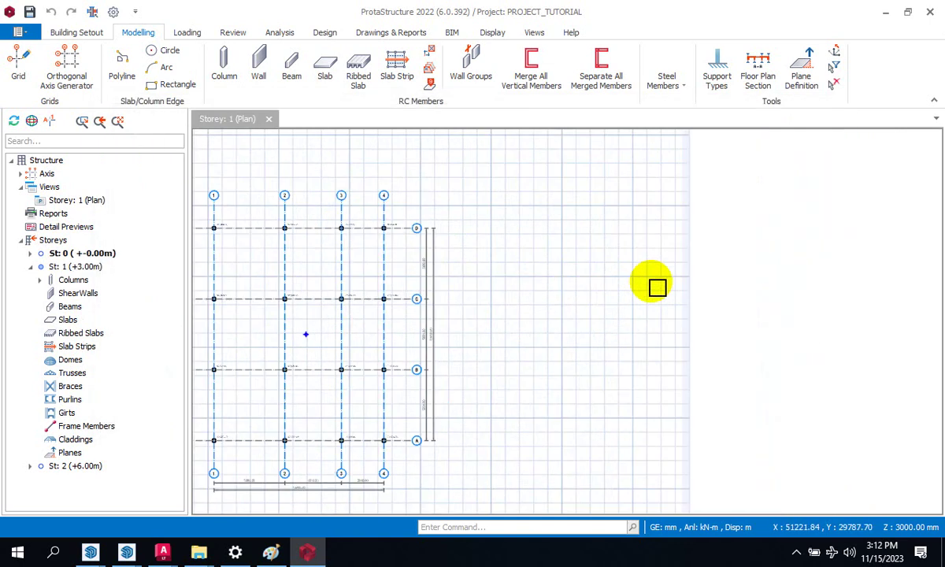
# Generate a second orthogonal axis grid at x 51000, y 28000 mm with Dir-1 spacings 5000,5000 and Dir-2 spacings 5000*3
pyautogui.click(57, 69)
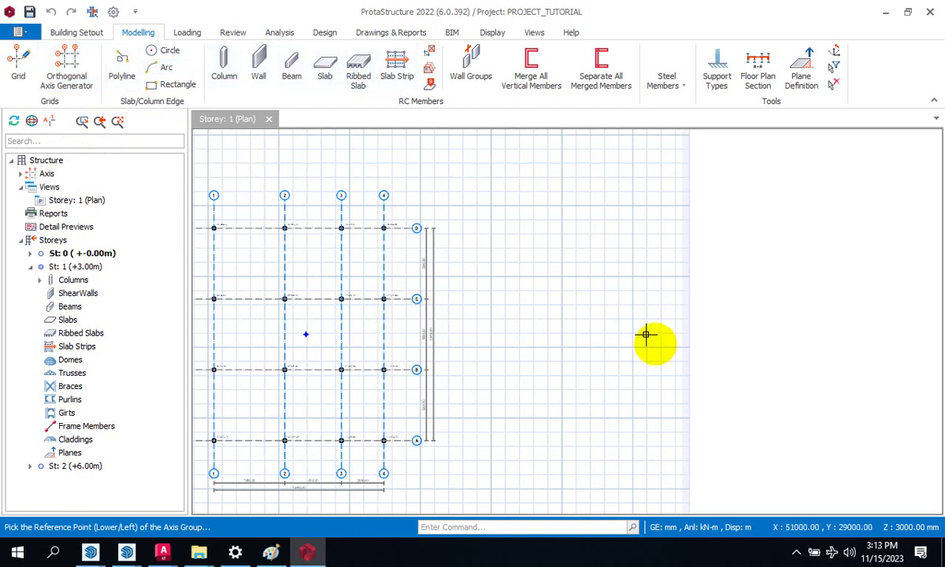
pyautogui.click(646, 304)
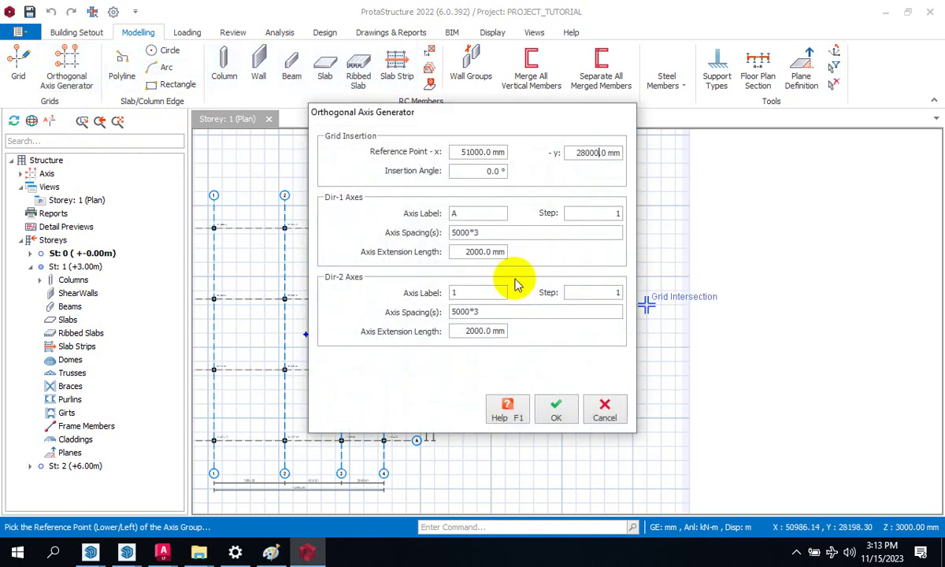
pyautogui.click(498, 232)
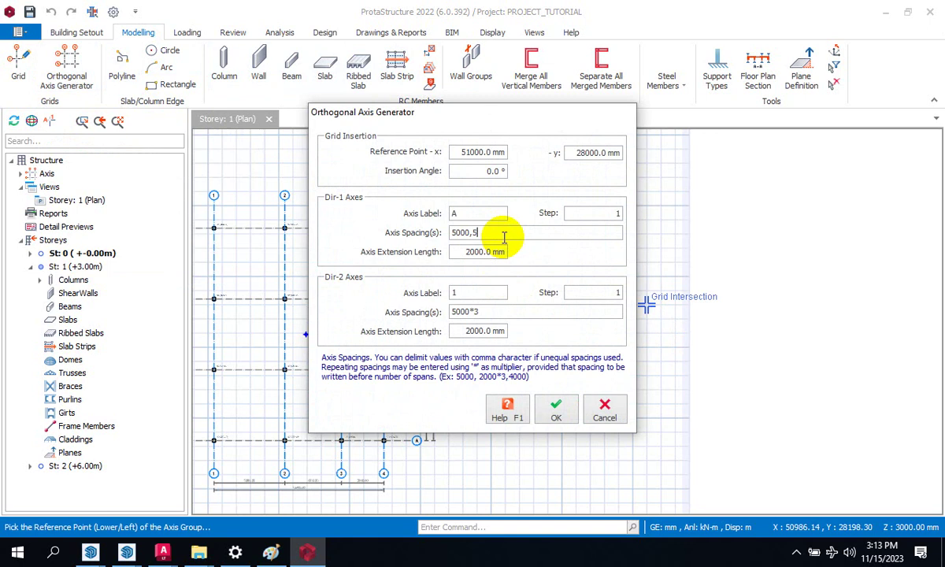
pyautogui.write('000')
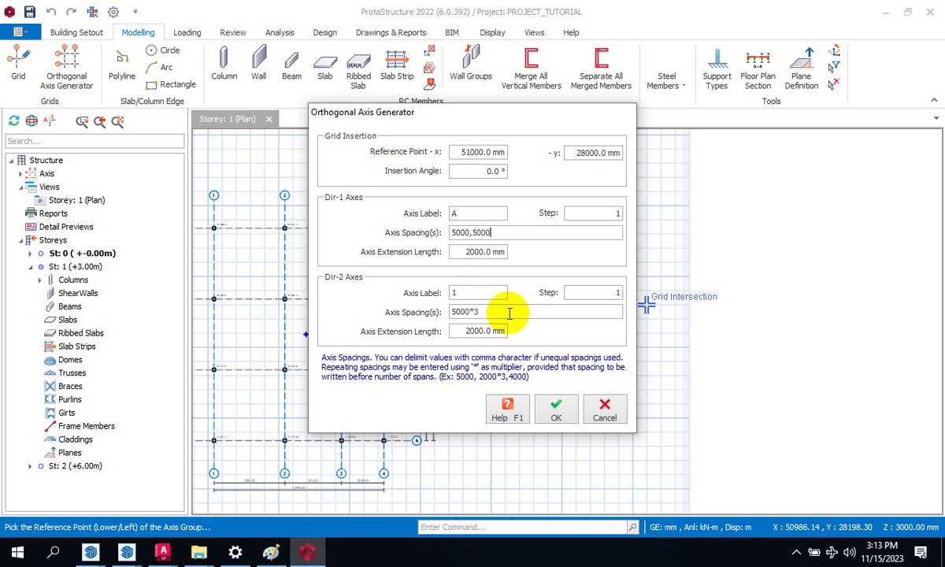
pyautogui.click(558, 410)
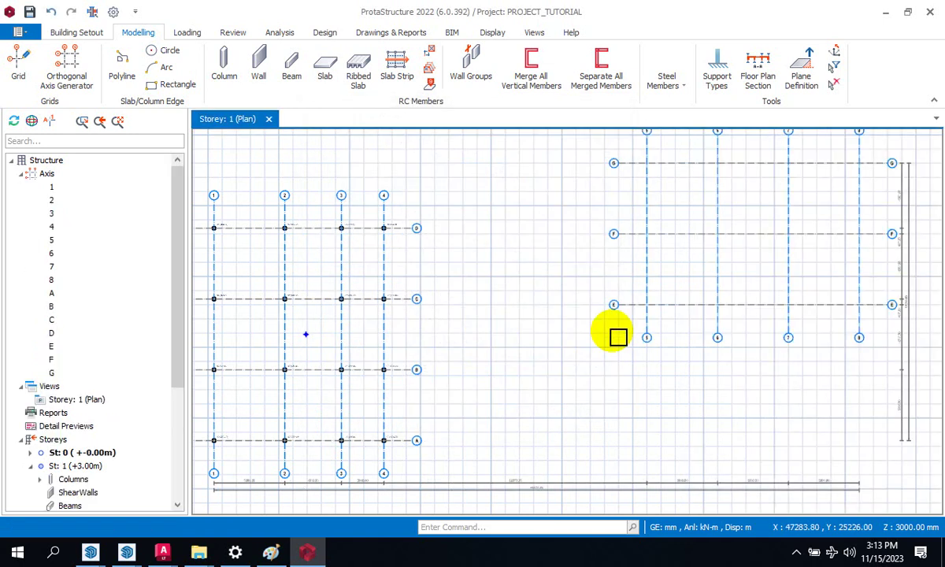
pyautogui.scroll(-3, 656, 323)
pyautogui.moveTo(589, 240); pyautogui.dragTo(813, 388)
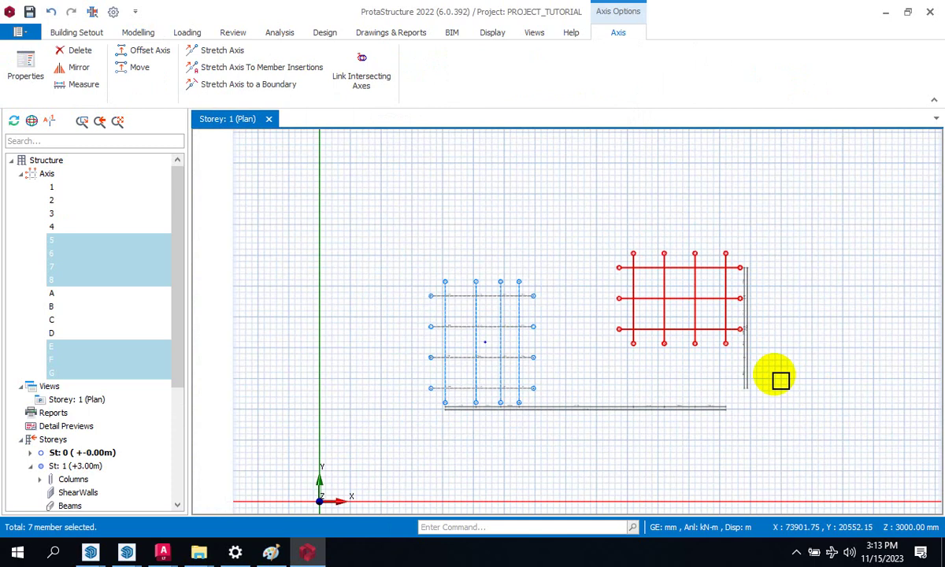
pyautogui.press('Escape')
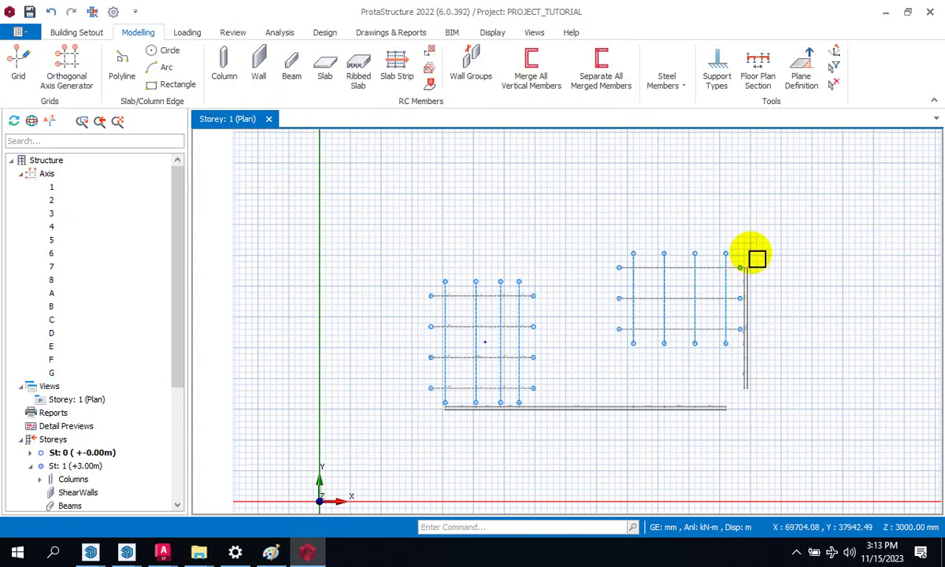
pyautogui.scroll(2, 755, 258)
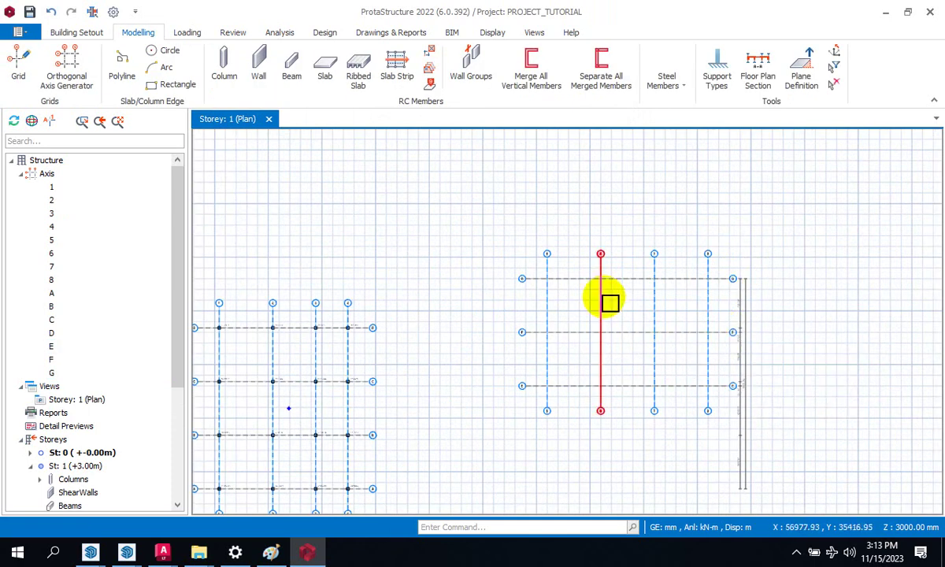
pyautogui.click(225, 71)
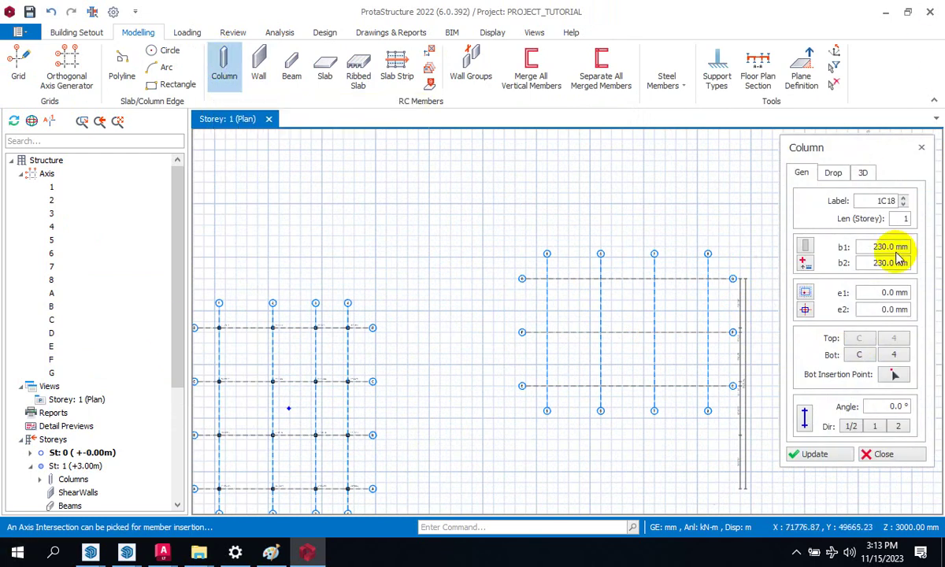
pyautogui.click(805, 310)
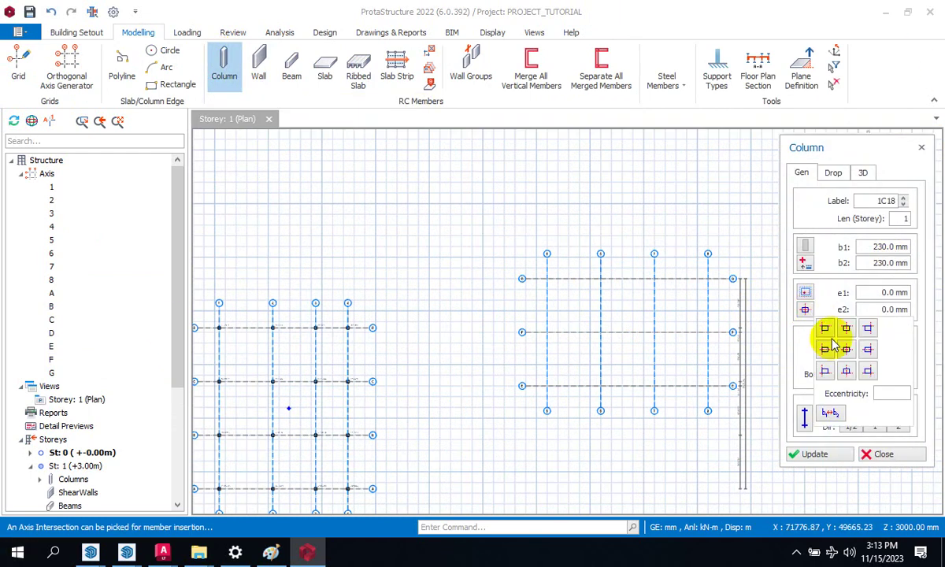
pyautogui.click(847, 351)
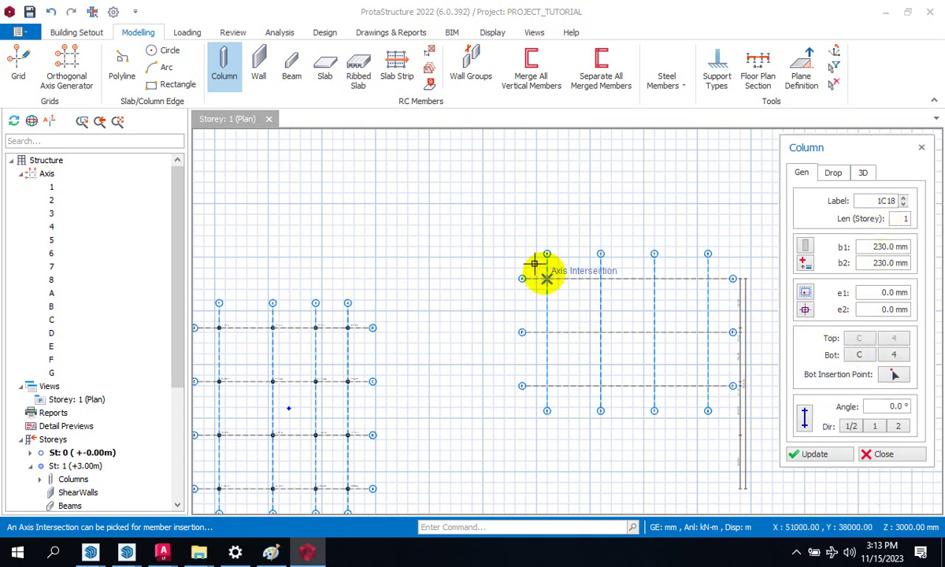
pyautogui.scroll(3, 536, 260)
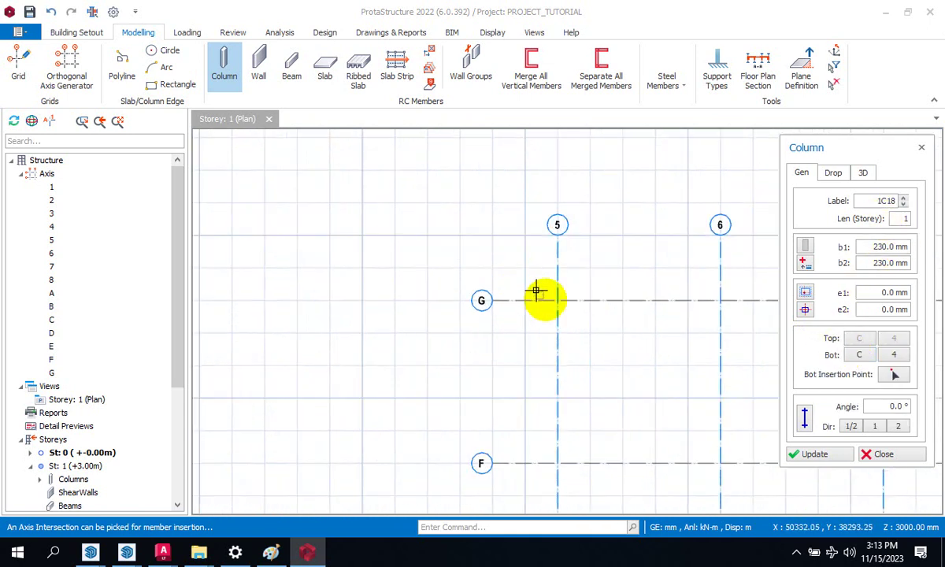
pyautogui.click(586, 296)
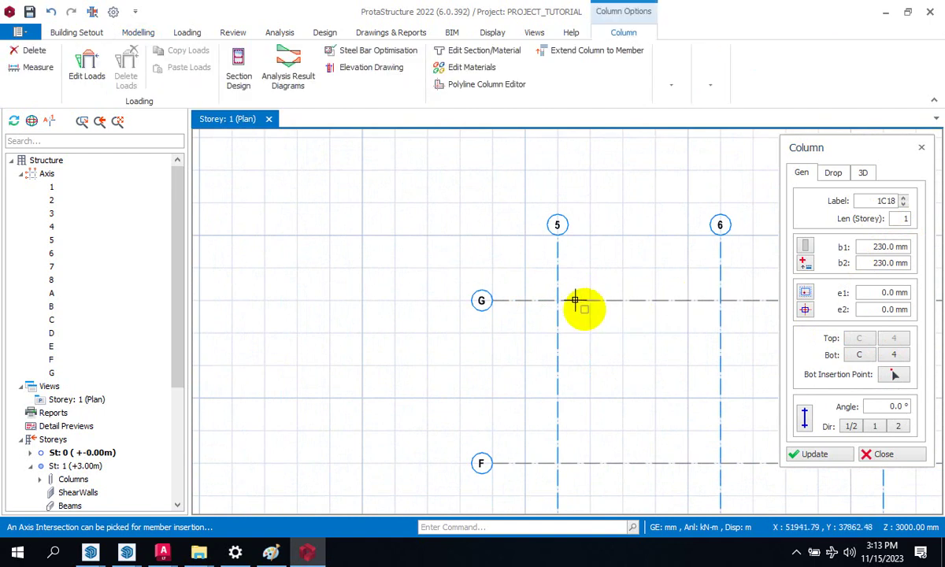
pyautogui.scroll(-3, 492, 270)
pyautogui.press('Escape')
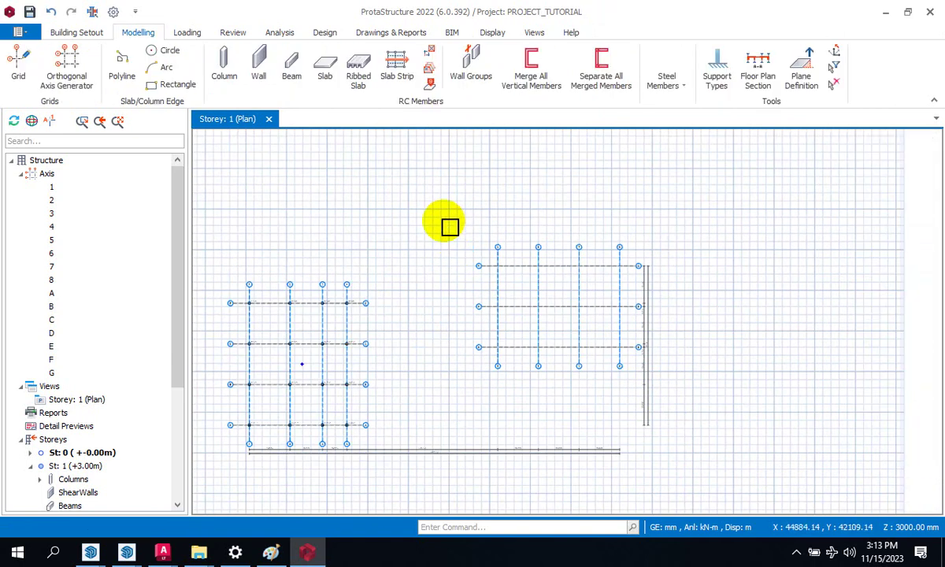
# Delete the second orthogonal grid, axes 5 to 8 and E to G, with only axes included in the member filter
pyautogui.moveTo(443, 222); pyautogui.dragTo(682, 438)
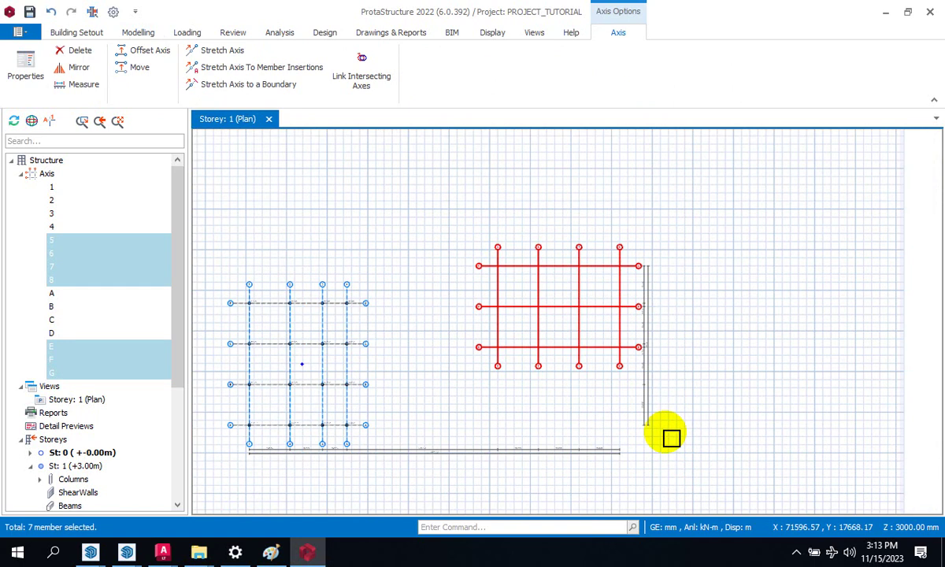
pyautogui.press('Delete')
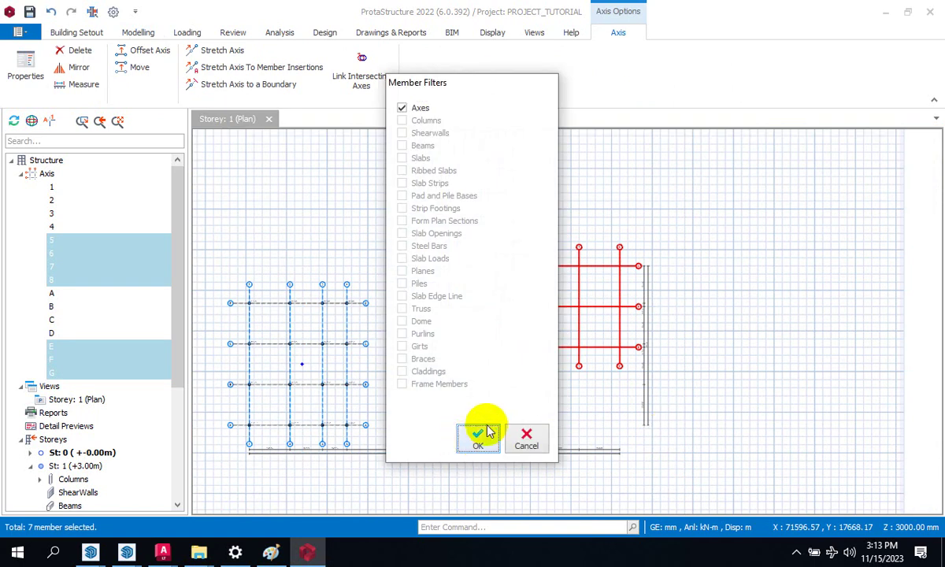
pyautogui.click(488, 435)
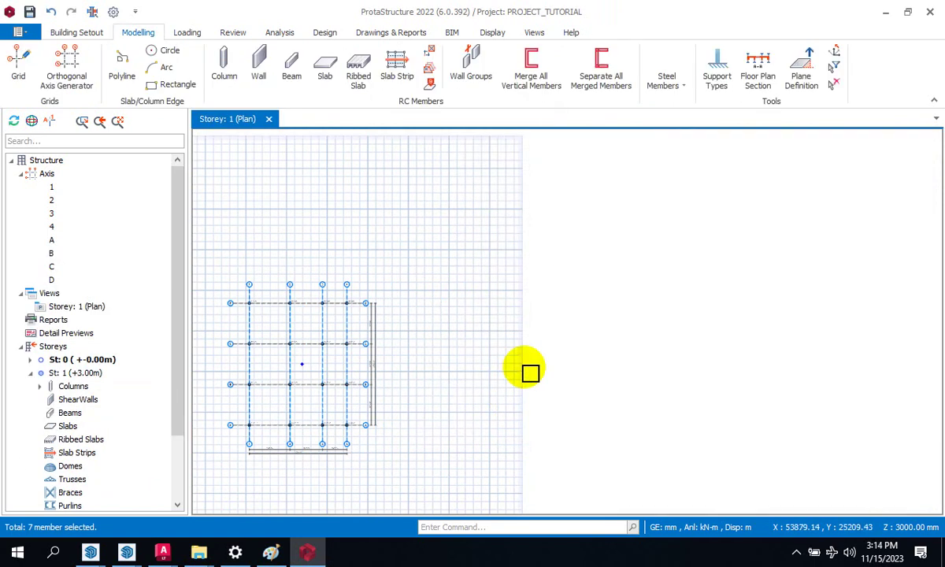
pyautogui.scroll(-2, 530, 372)
pyautogui.scroll(4, 416, 346)
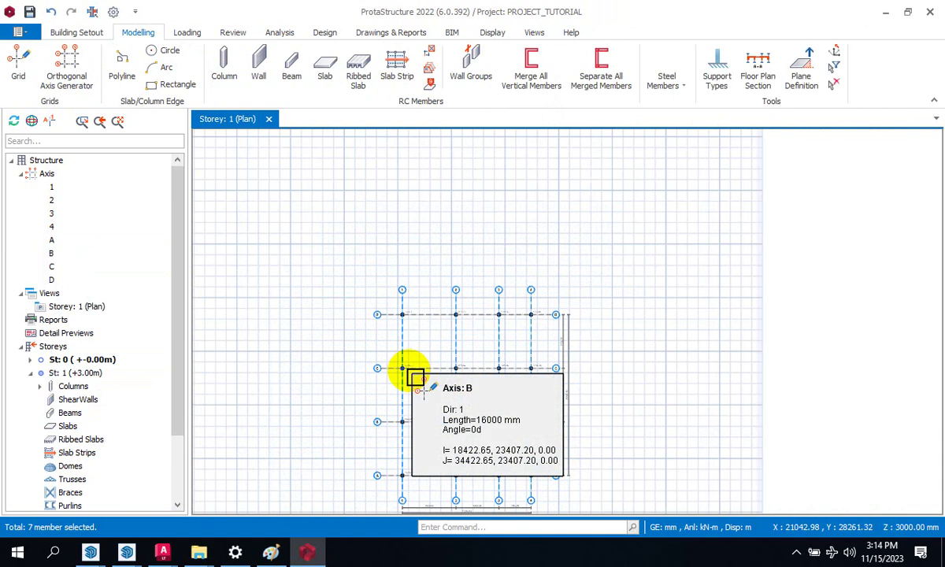
pyautogui.scroll(2, 429, 342)
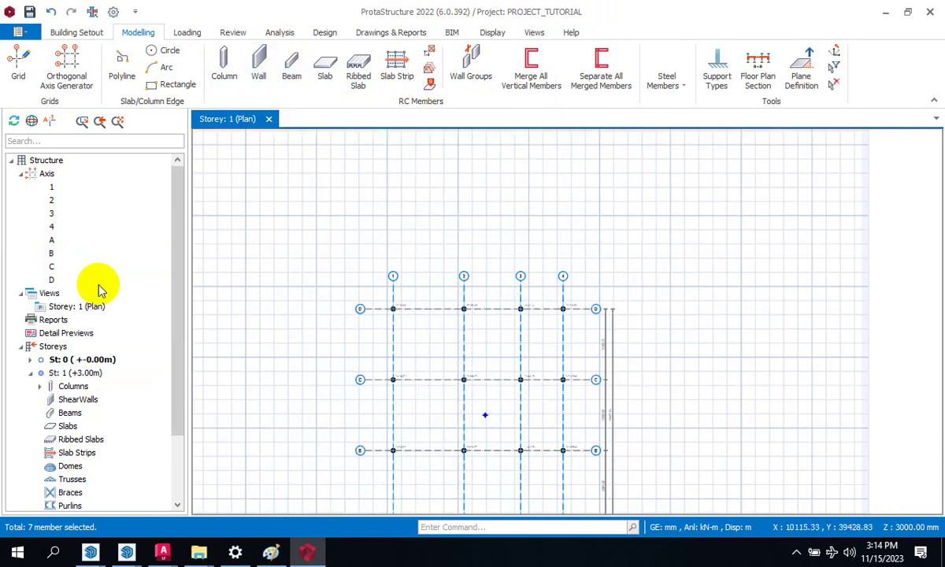
pyautogui.click(69, 306)
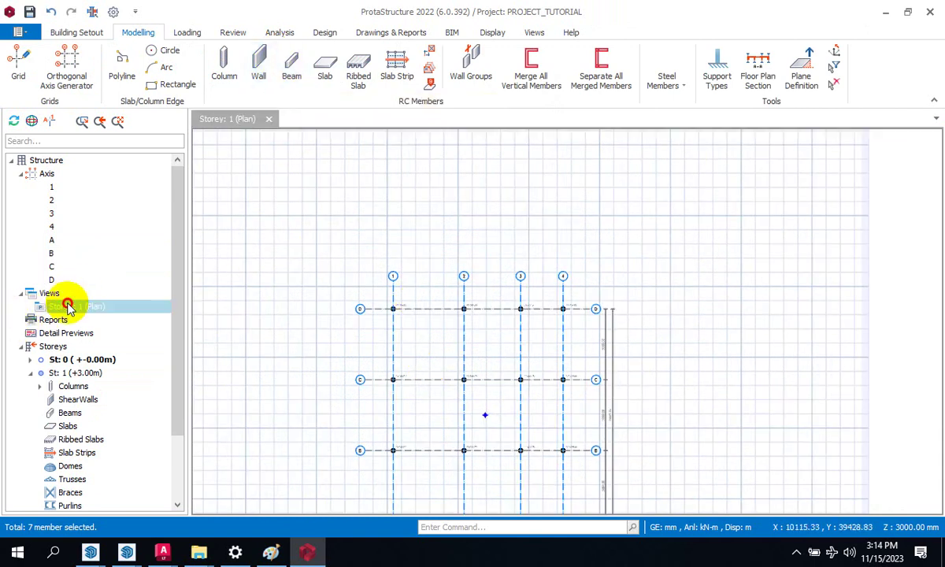
pyautogui.doubleClick(69, 307)
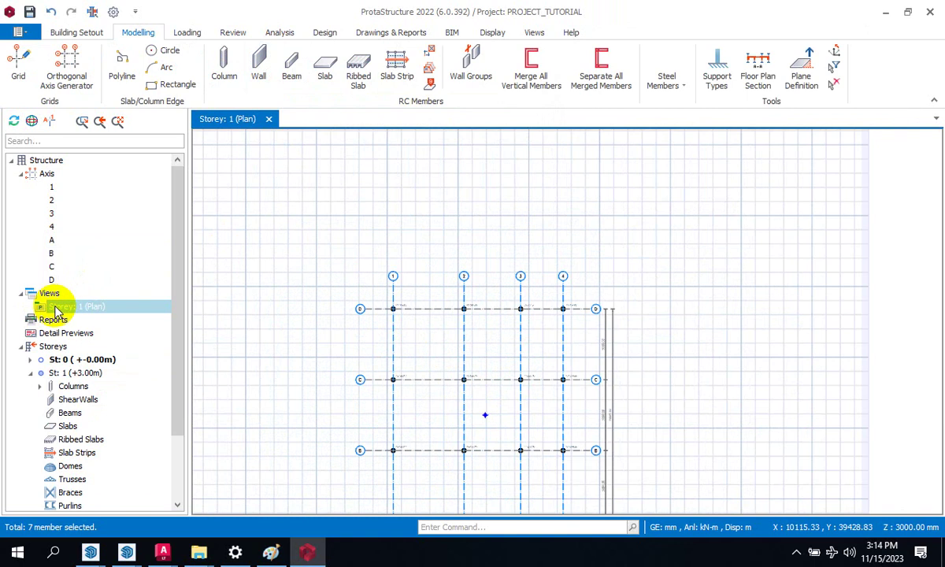
pyautogui.rightClick(56, 311)
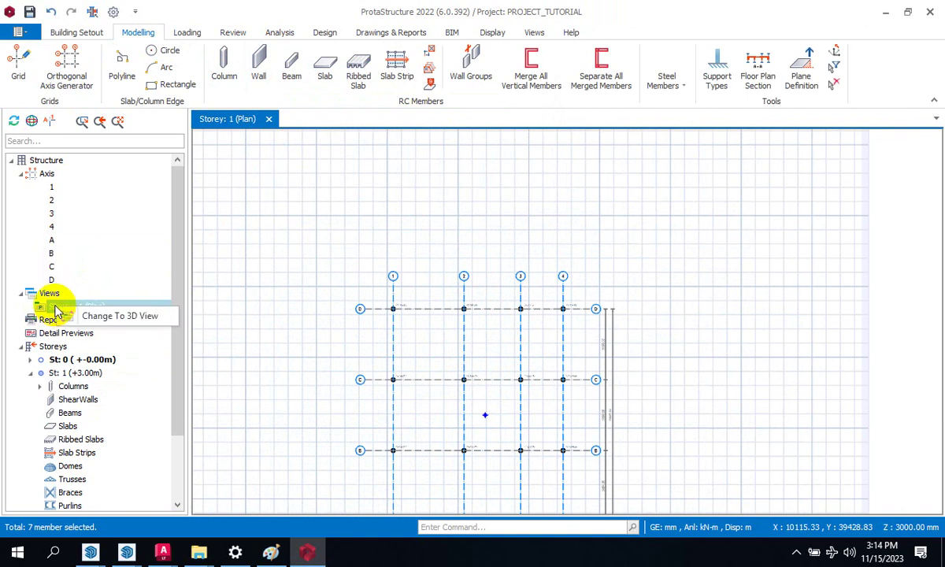
pyautogui.doubleClick(54, 306)
pyautogui.doubleClick(55, 305)
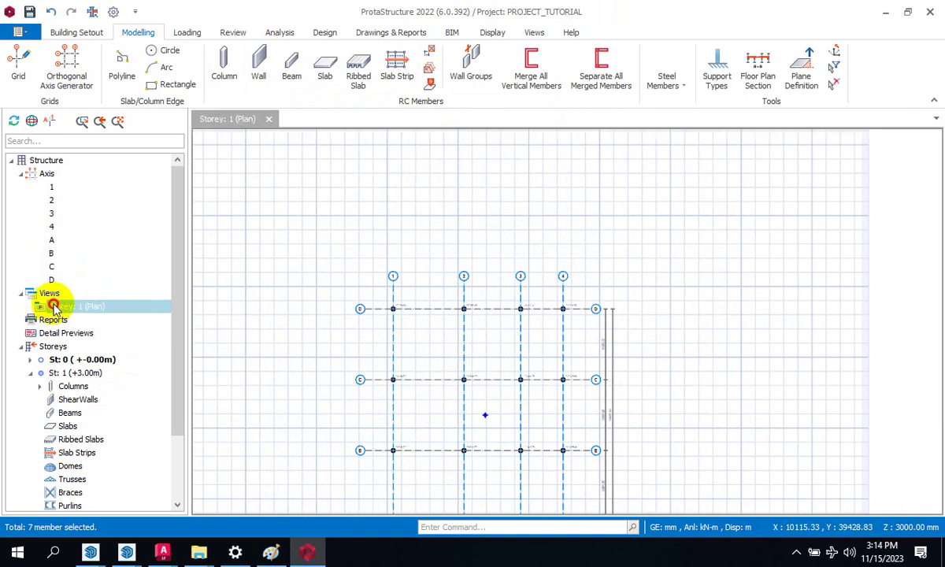
pyautogui.rightClick(55, 308)
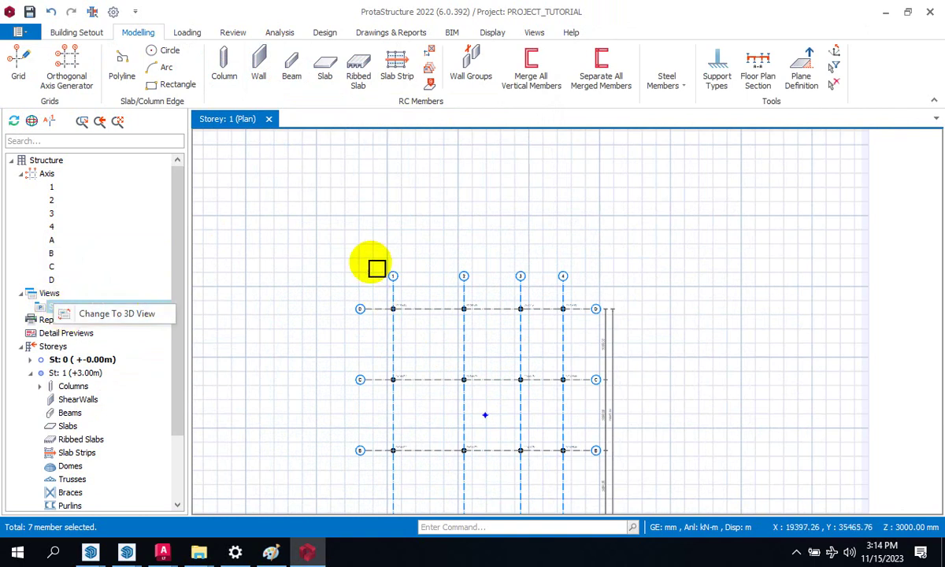
pyautogui.click(347, 232)
pyautogui.scroll(-5, 246, 221)
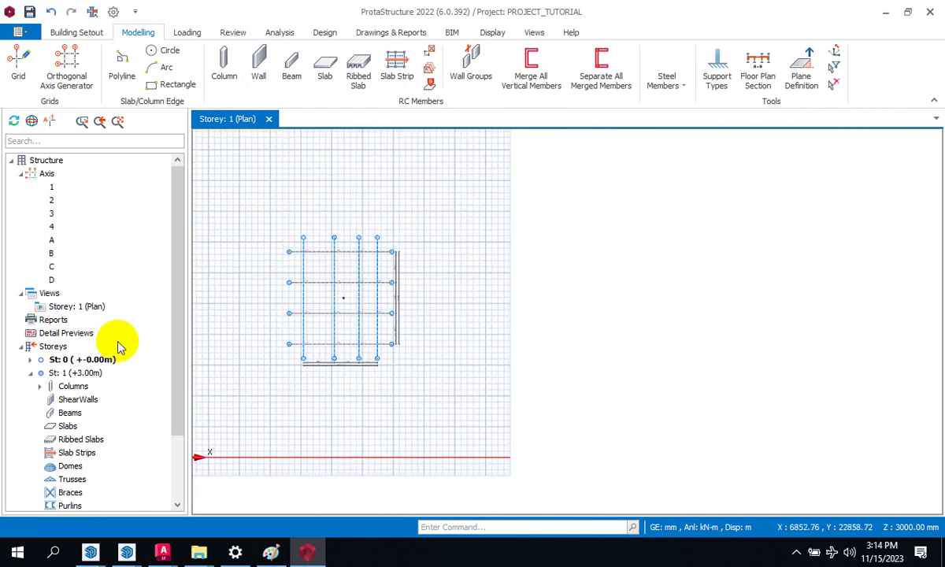
# Edit the storey settings with a foundation depth of 1200 mm and footing label F
pyautogui.scroll(-1, 114, 362)
pyautogui.scroll(-1, 115, 362)
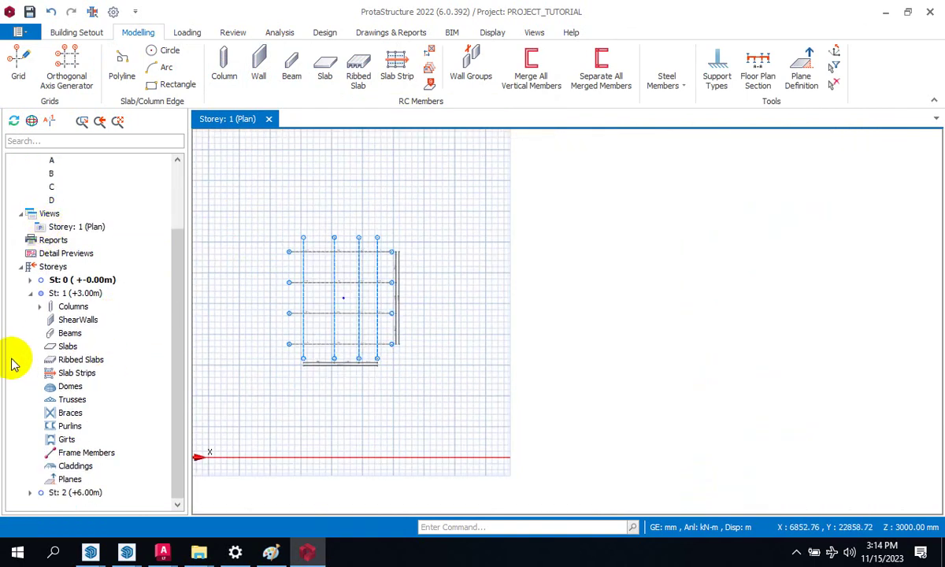
pyautogui.click(64, 268)
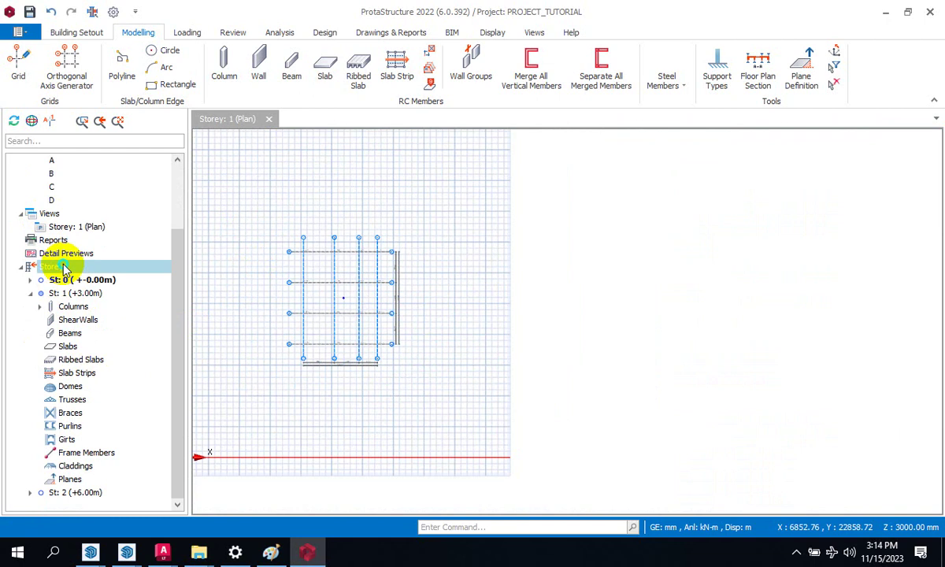
pyautogui.rightClick(65, 268)
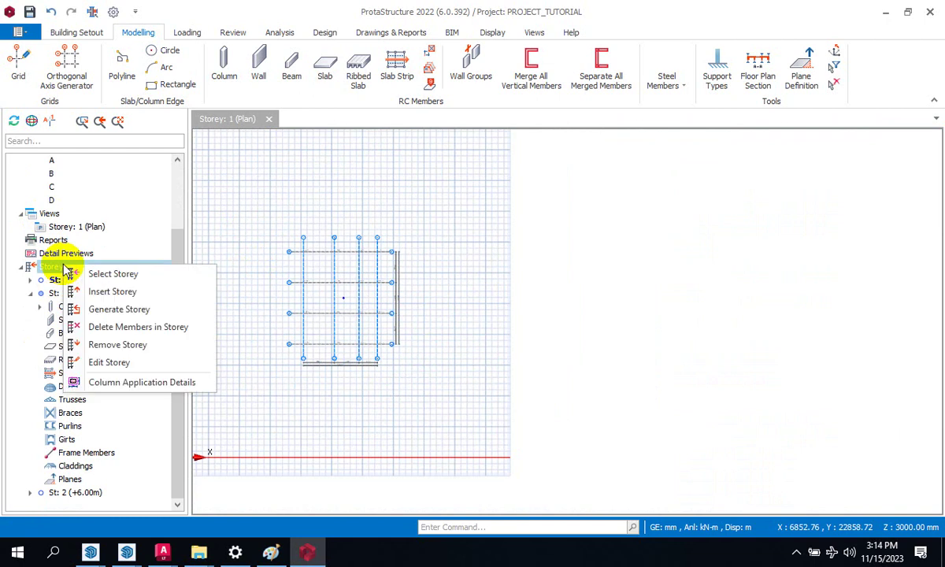
pyautogui.click(109, 363)
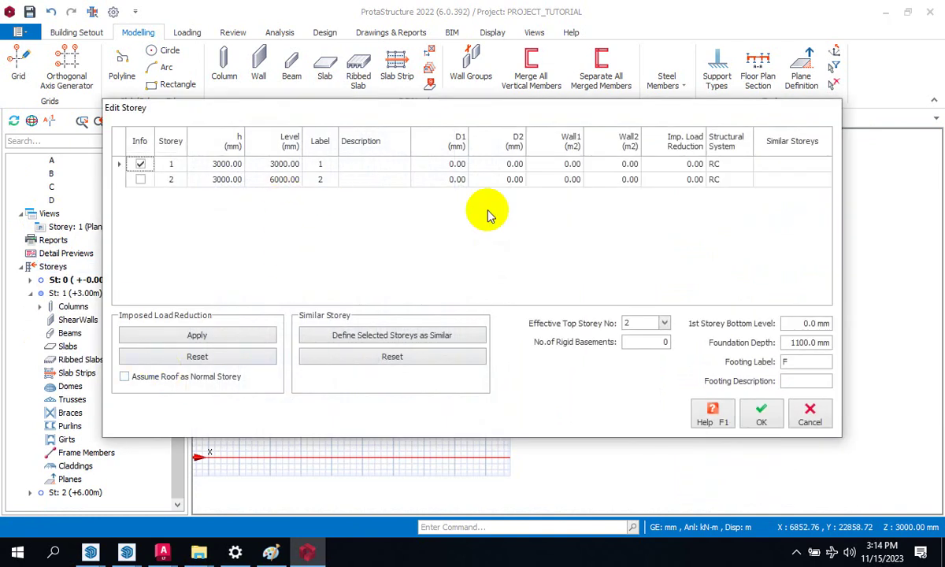
pyautogui.click(794, 344)
pyautogui.doubleClick(794, 344)
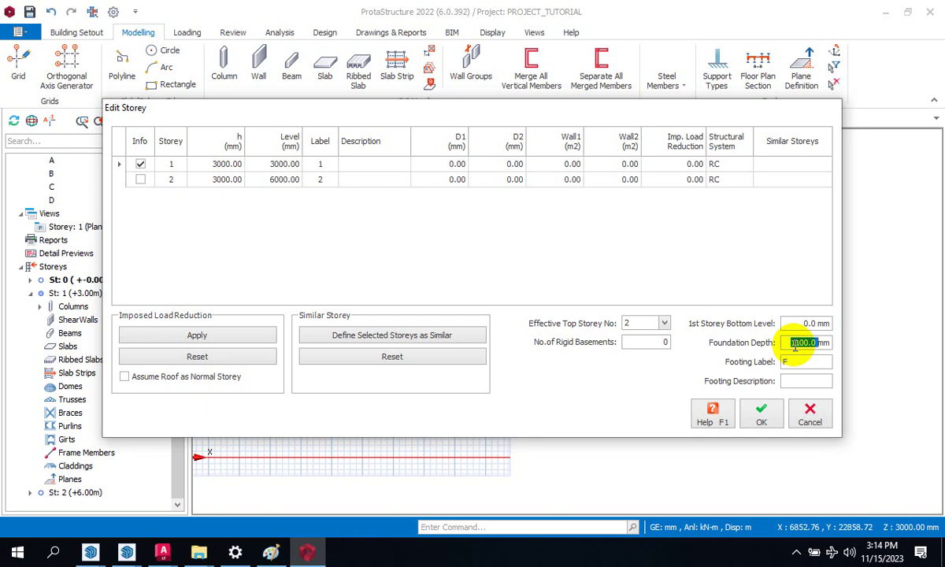
pyautogui.write('1200')
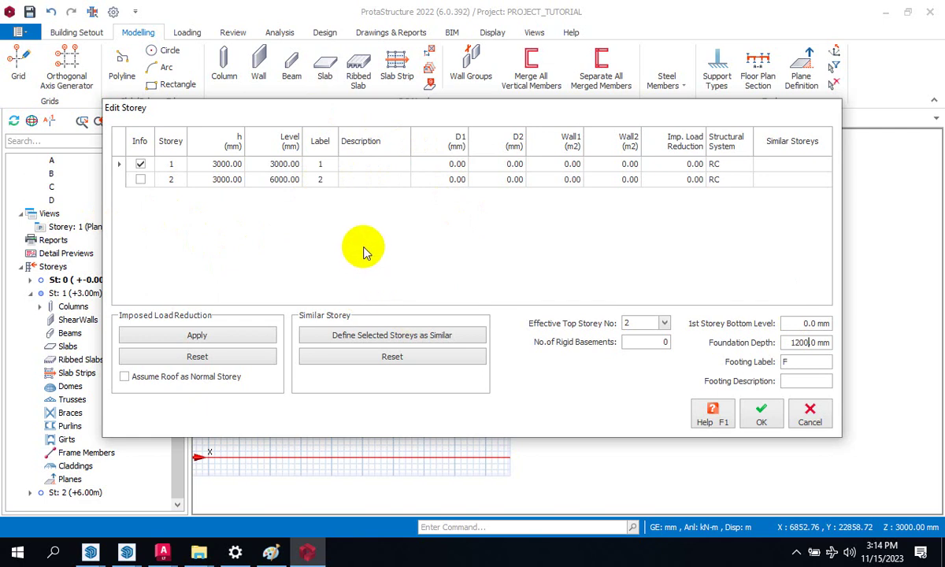
pyautogui.click(800, 364)
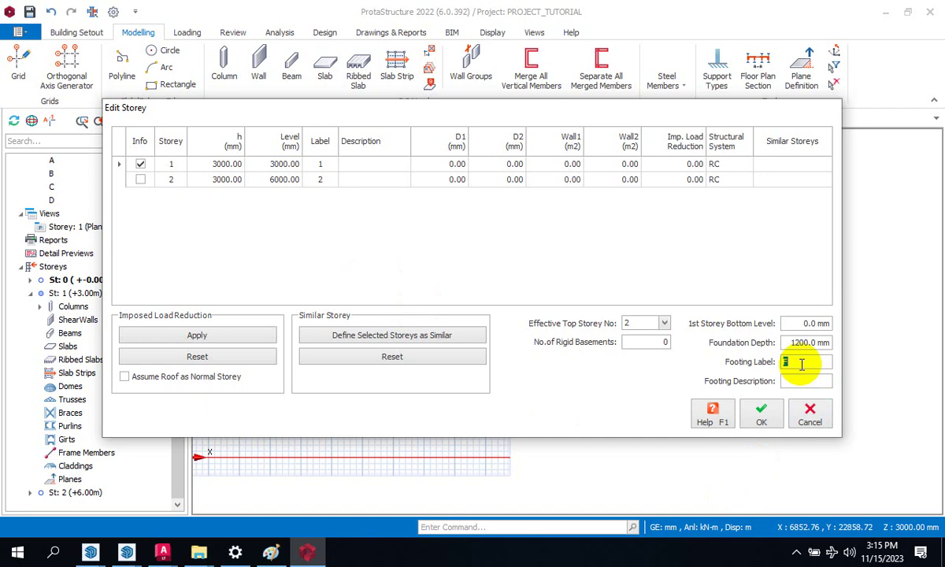
pyautogui.write('F')
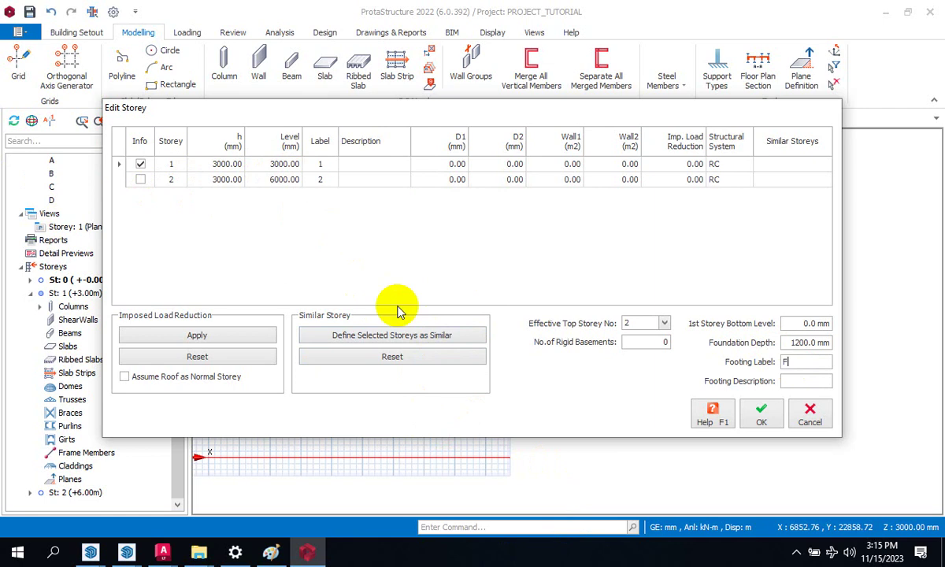
# Check the structural system options for storeys 1 and 2, keep both as RC, and apply the storey edits
pyautogui.click(747, 167)
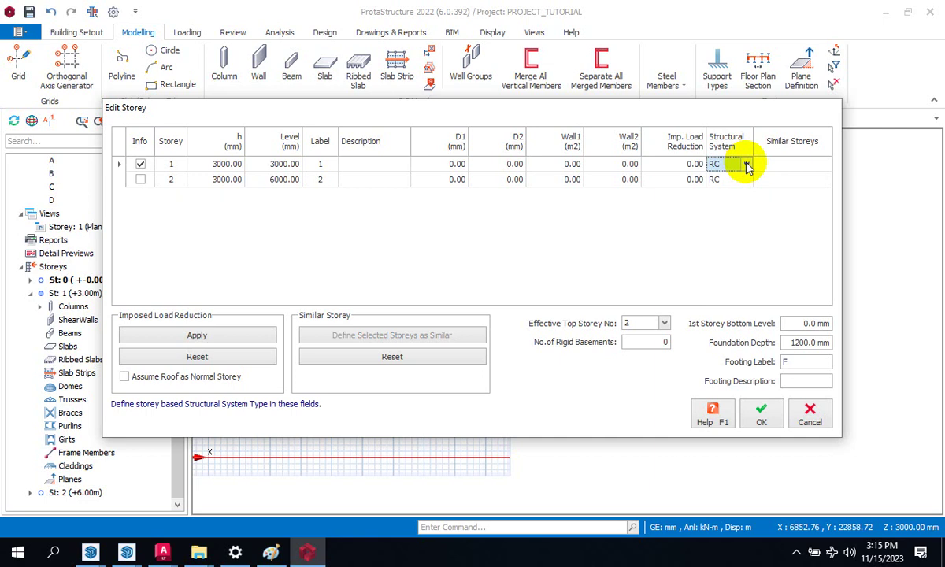
pyautogui.click(747, 166)
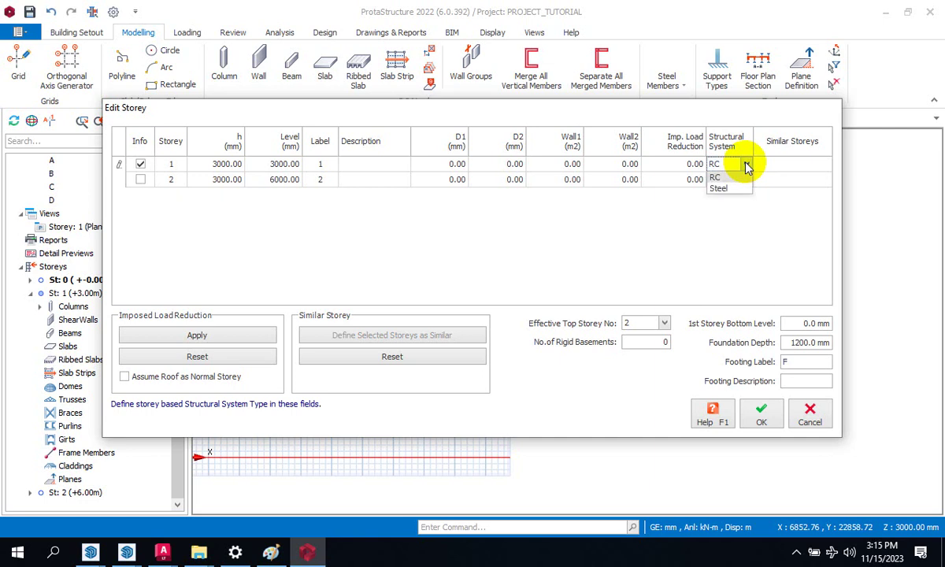
pyautogui.click(722, 191)
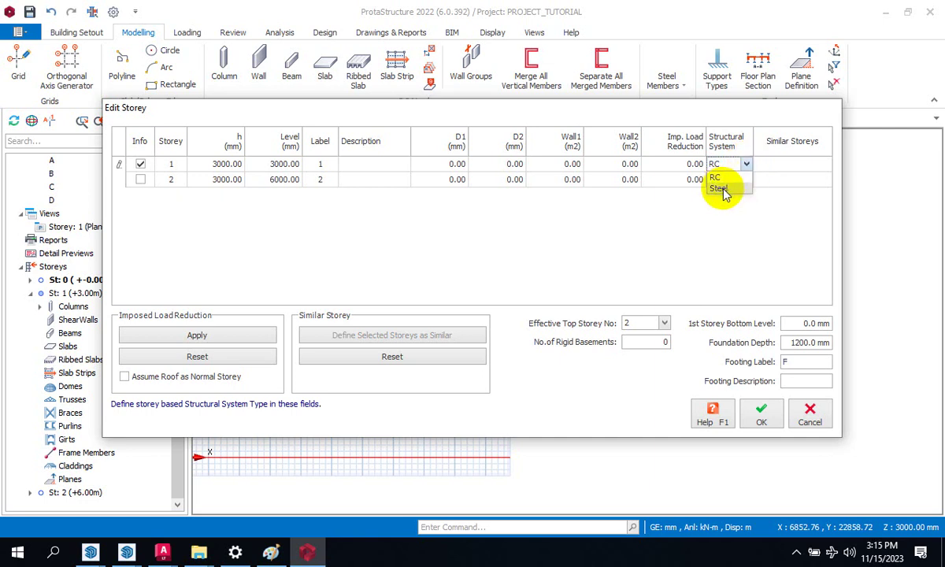
pyautogui.click(743, 183)
pyautogui.click(743, 185)
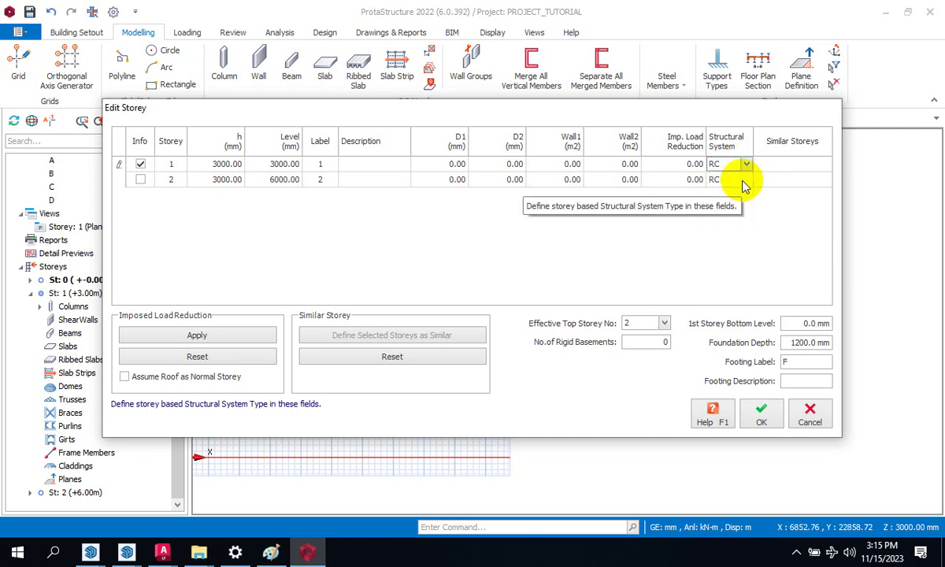
pyautogui.click(745, 183)
pyautogui.click(746, 183)
pyautogui.click(746, 182)
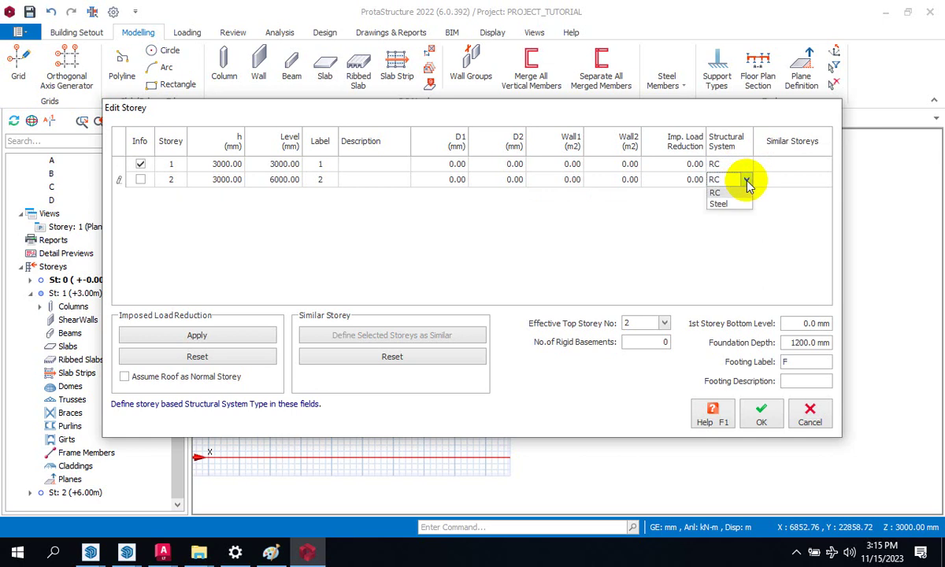
pyautogui.click(746, 182)
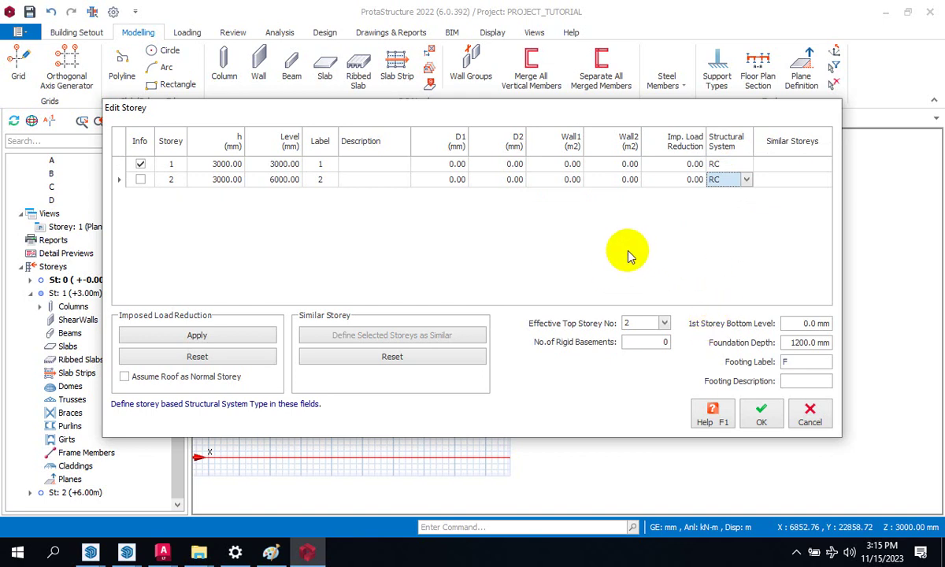
pyautogui.click(759, 417)
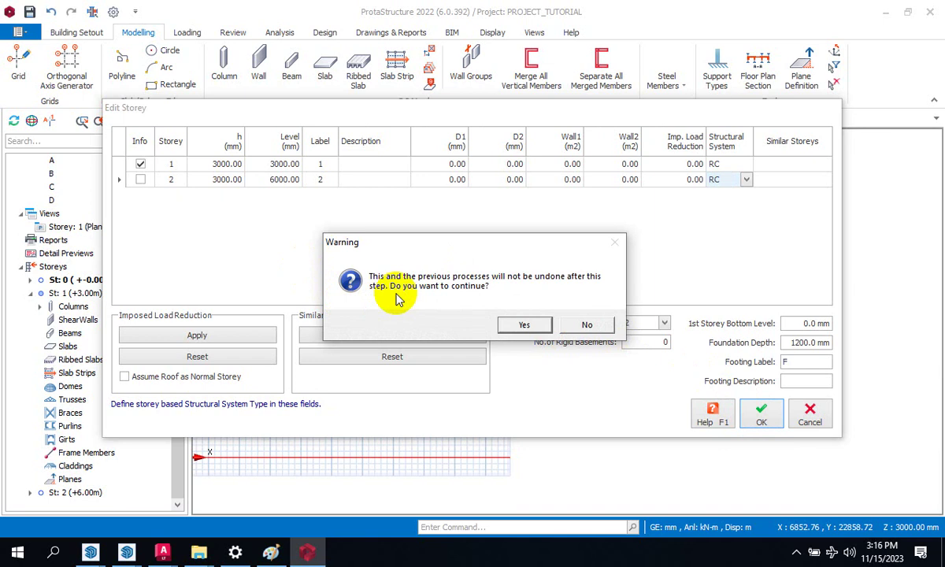
pyautogui.click(504, 325)
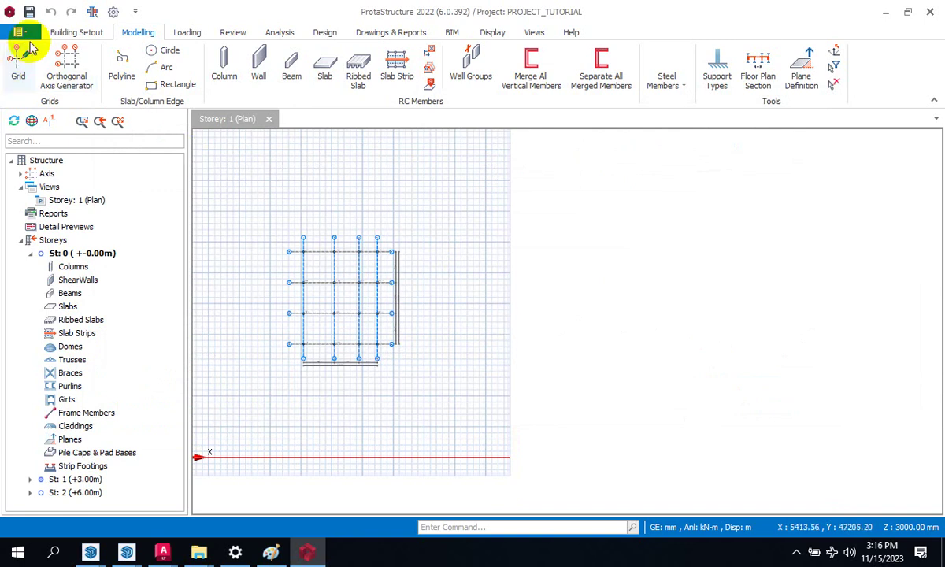
# Check the foundation depth in the storey settings and accept the dialog
pyautogui.click(54, 243)
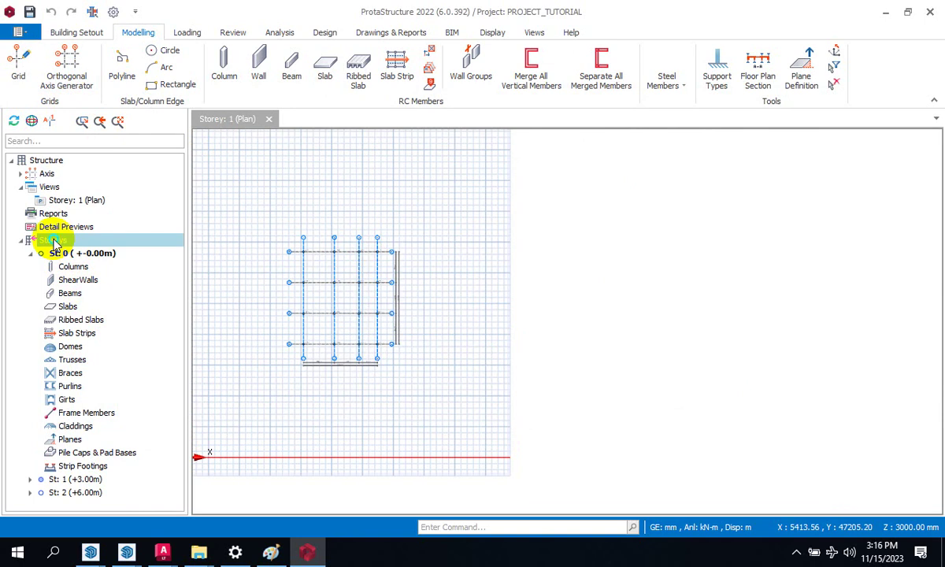
pyautogui.rightClick(54, 245)
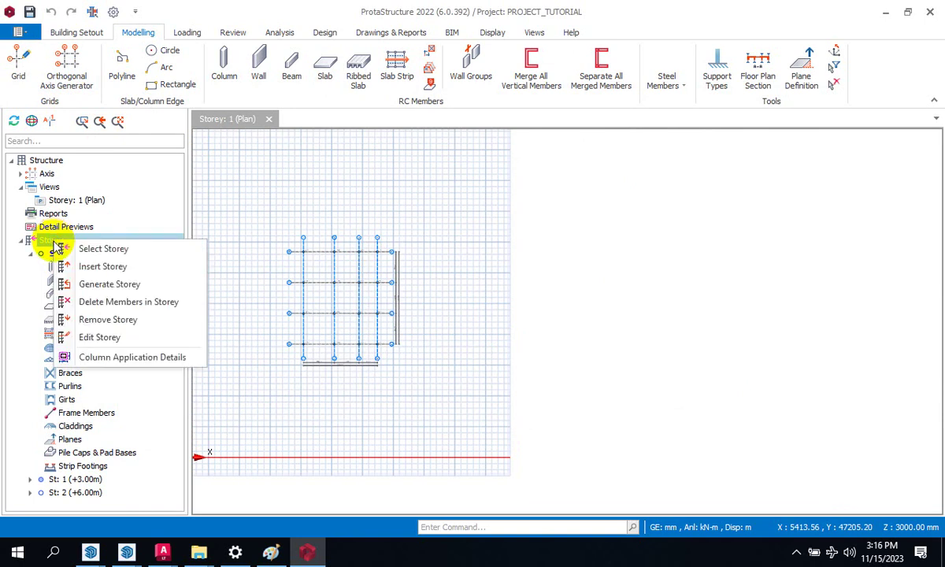
pyautogui.click(101, 337)
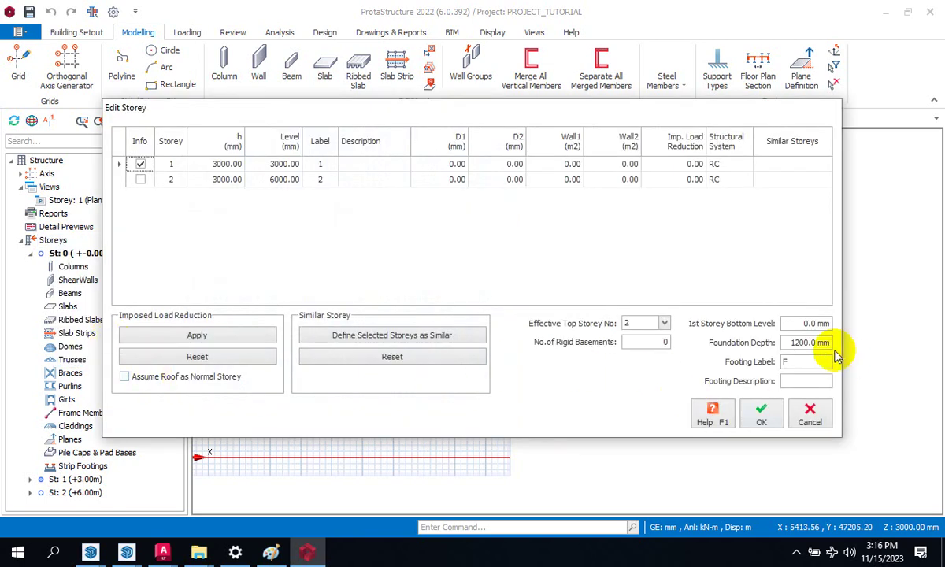
pyautogui.click(811, 347)
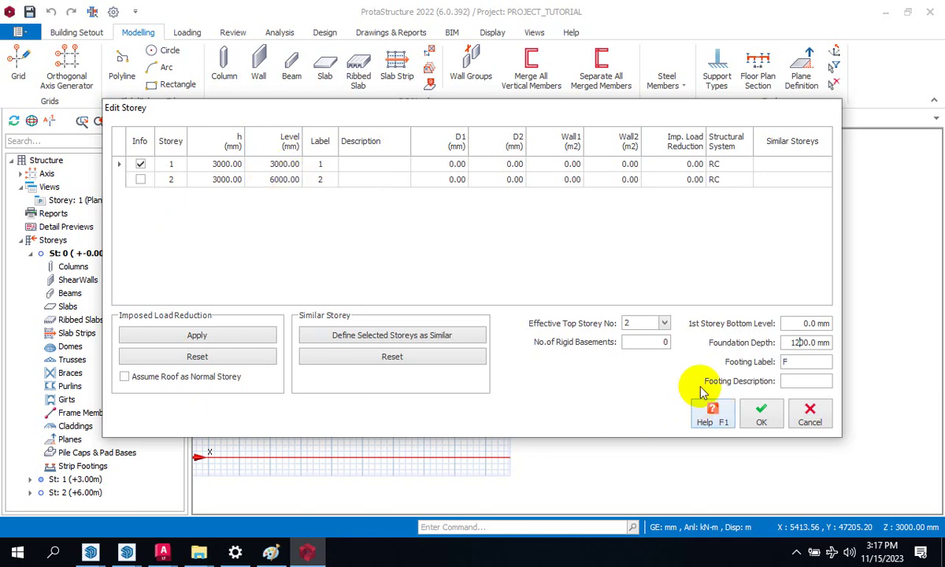
pyautogui.click(758, 416)
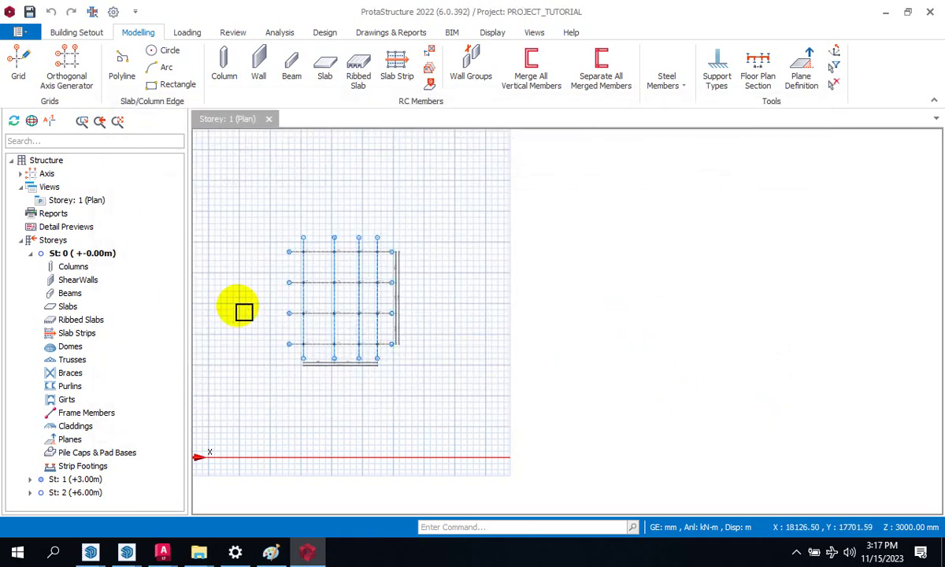
# Reopen the storey settings to review storeys 1 and 2, and accept them
pyautogui.scroll(3, 260, 256)
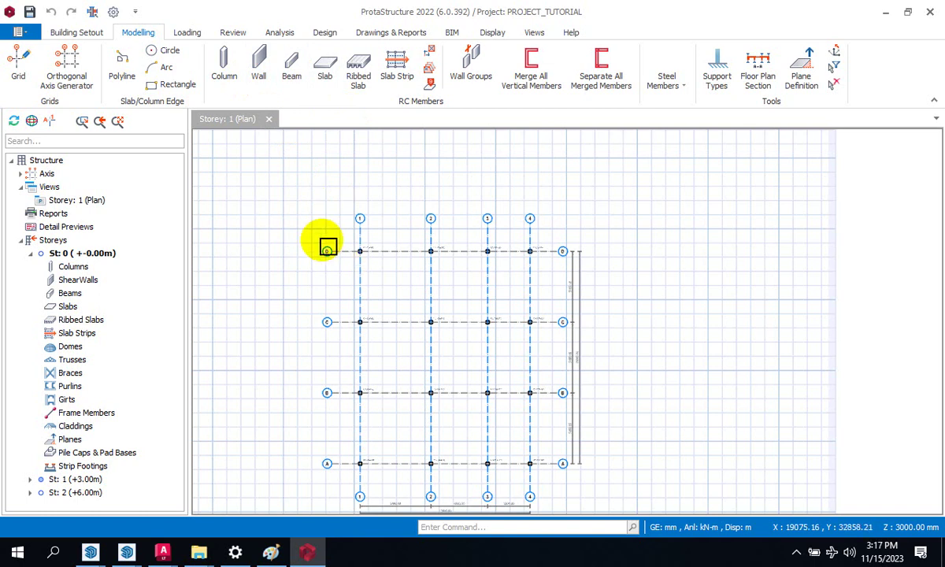
pyautogui.rightClick(37, 243)
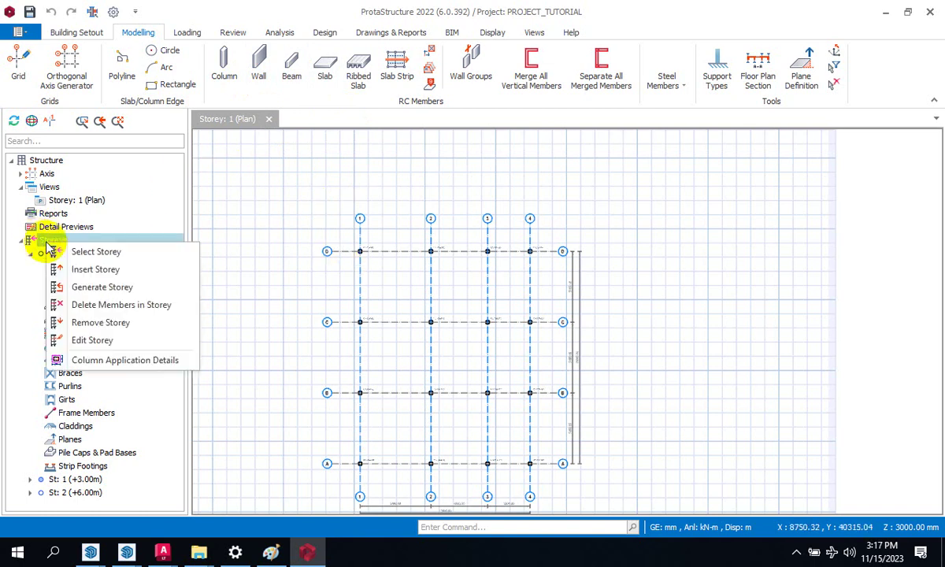
pyautogui.click(93, 341)
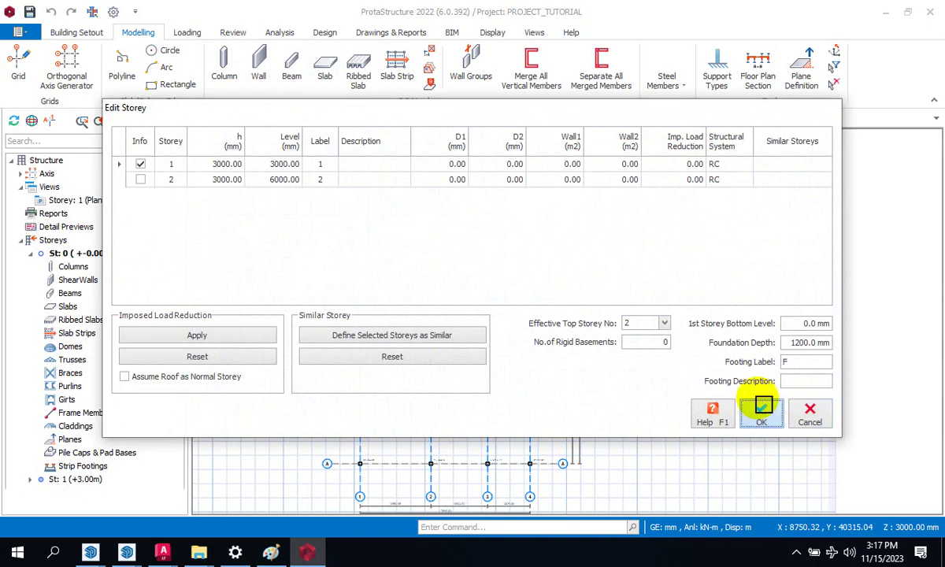
pyautogui.click(762, 420)
pyautogui.scroll(-2, 400, 246)
pyautogui.scroll(2, 464, 391)
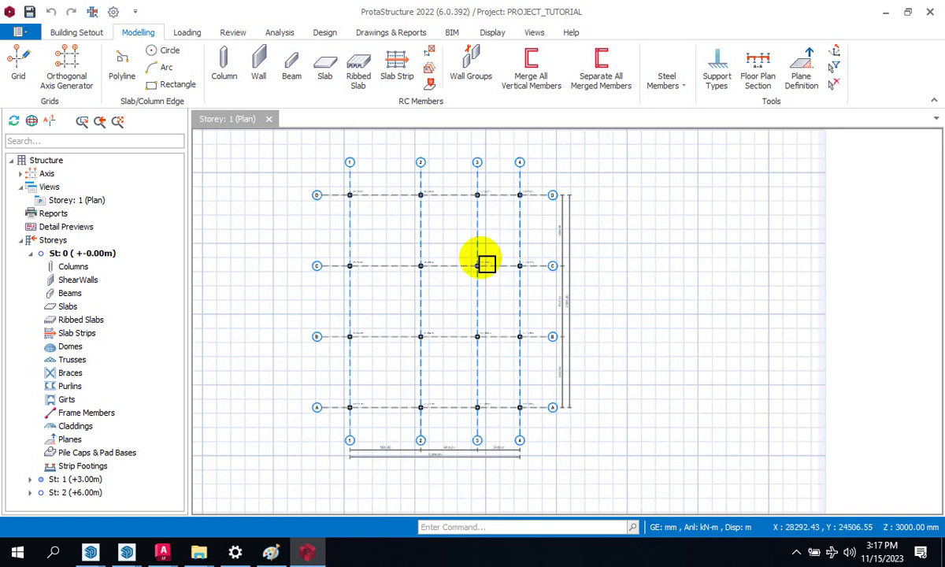
pyautogui.scroll(2, 371, 189)
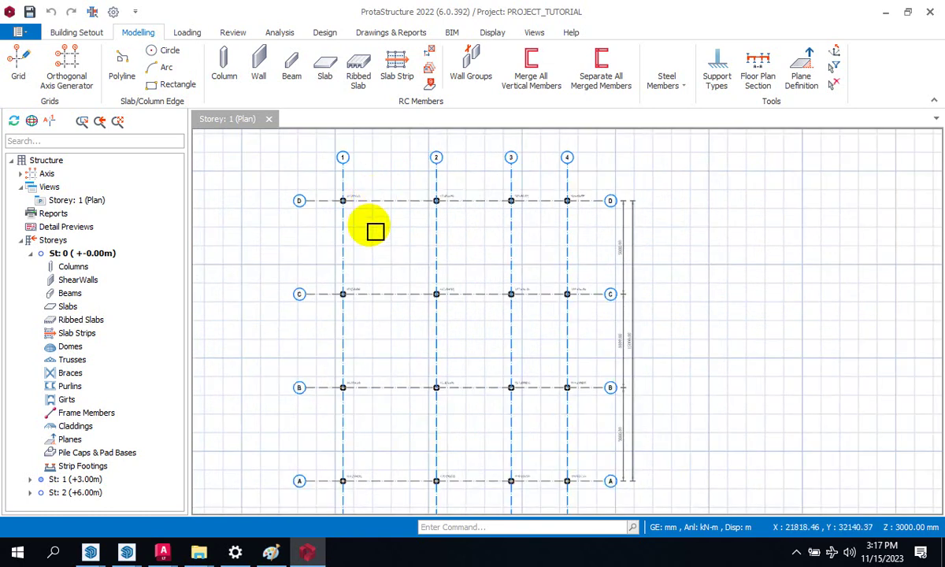
pyautogui.click(50, 241)
pyautogui.rightClick(50, 241)
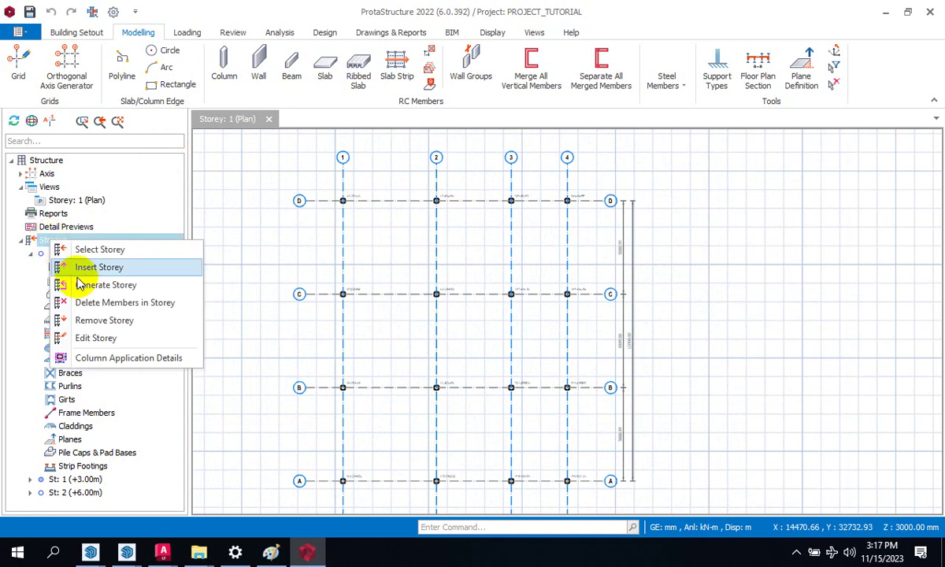
pyautogui.click(242, 240)
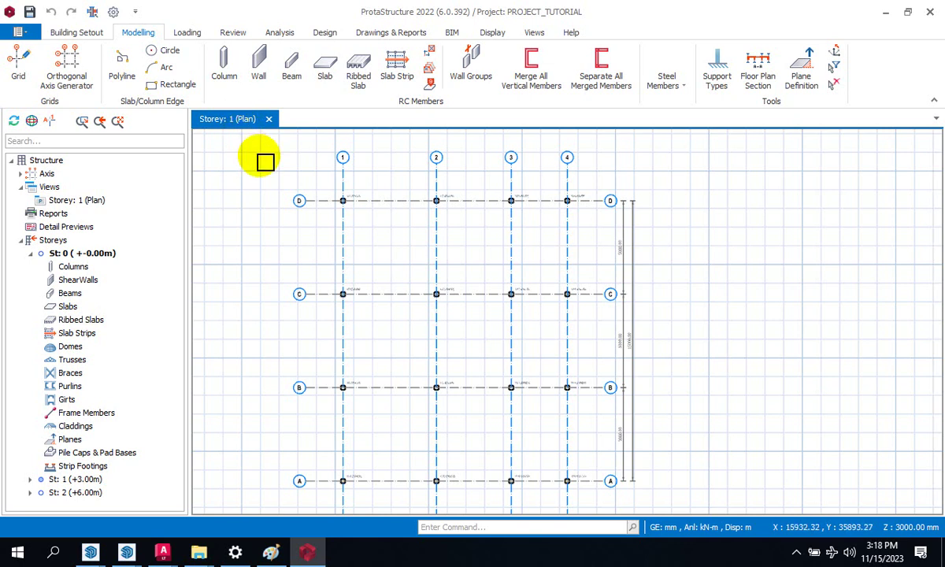
# Start the Beam command and set the section to 230 mm wide and 450 mm deep
pyautogui.scroll(-3, 271, 180)
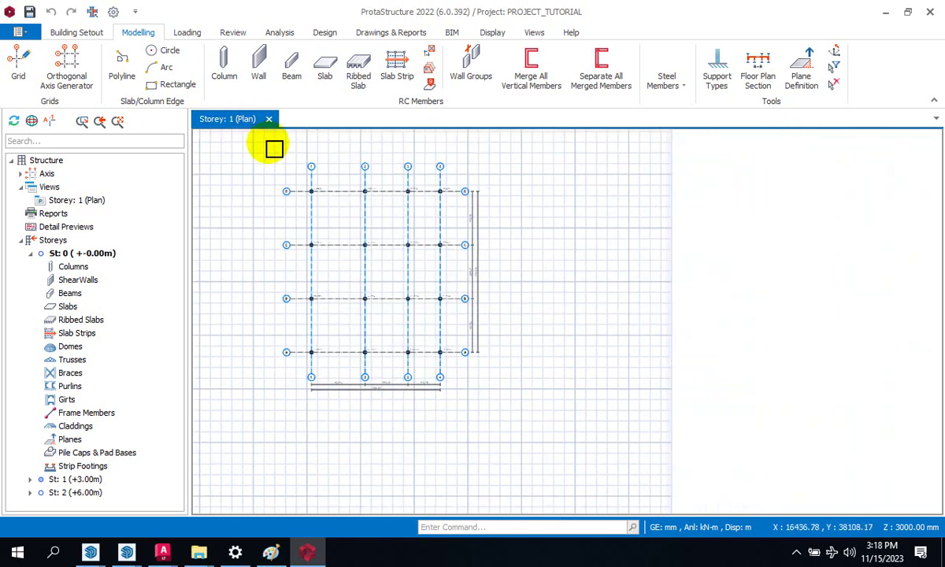
pyautogui.scroll(1, 270, 146)
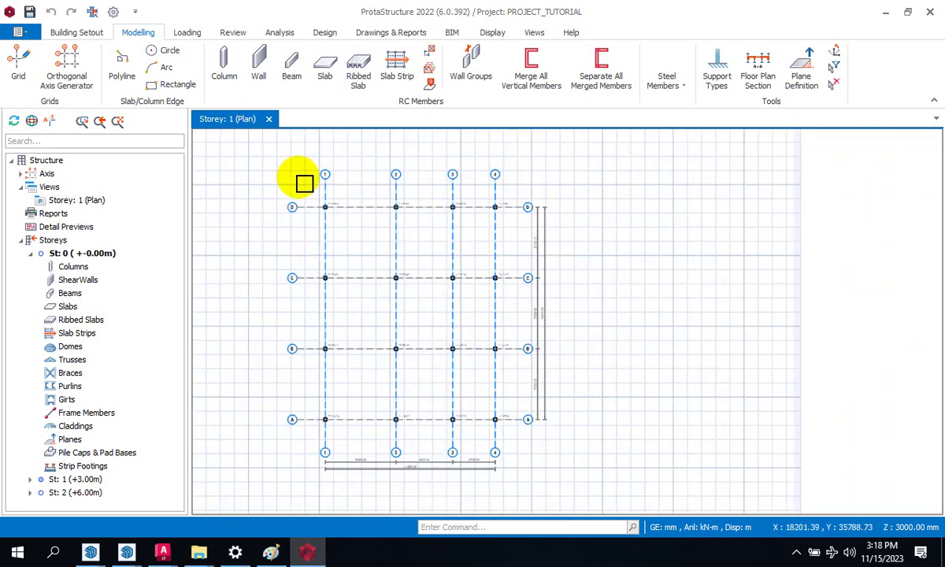
pyautogui.click(296, 63)
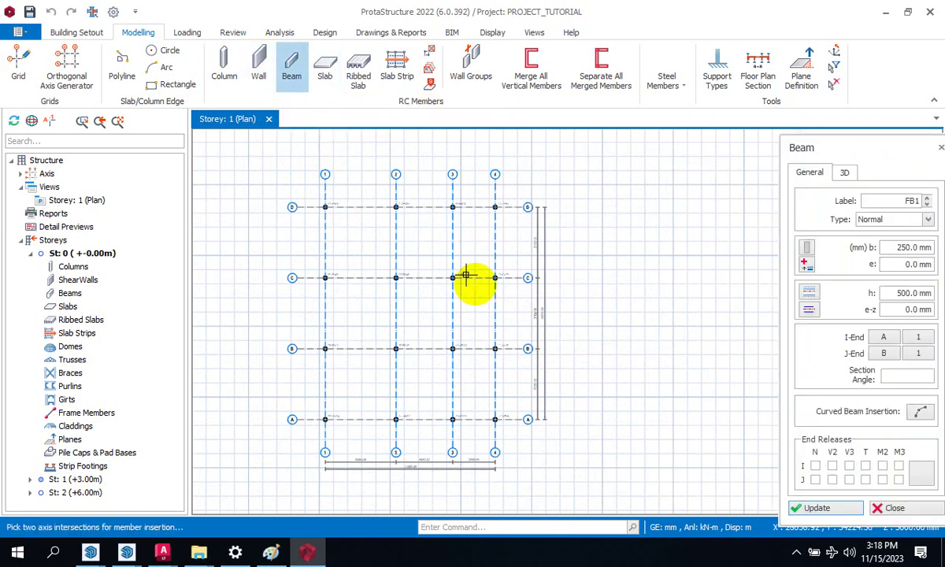
pyautogui.click(891, 249)
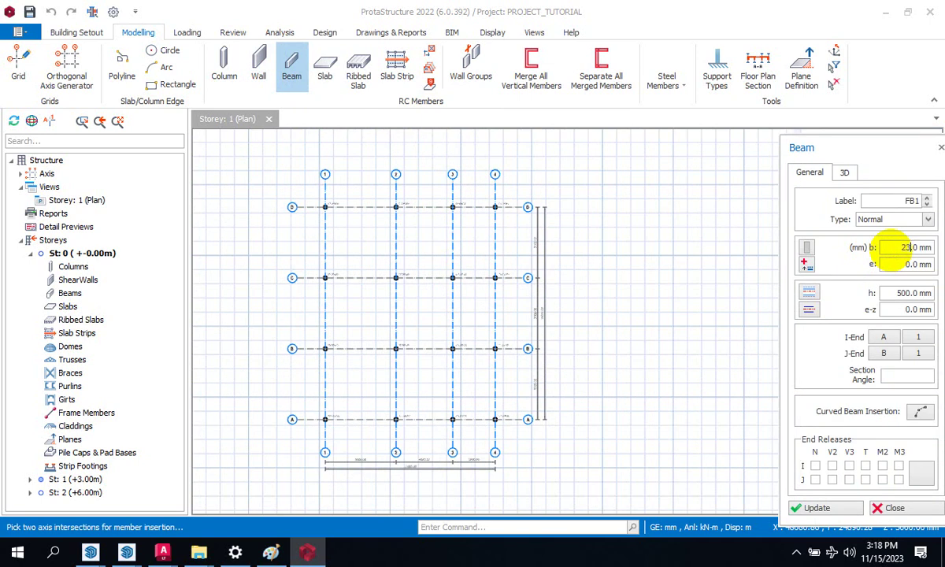
pyautogui.doubleClick(886, 296)
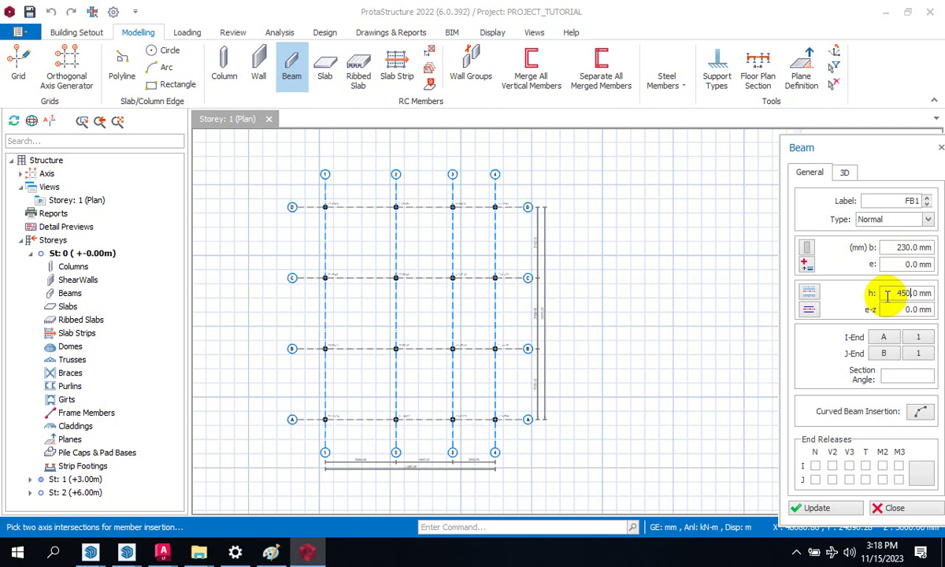
pyautogui.moveTo(910, 292); pyautogui.dragTo(895, 293)
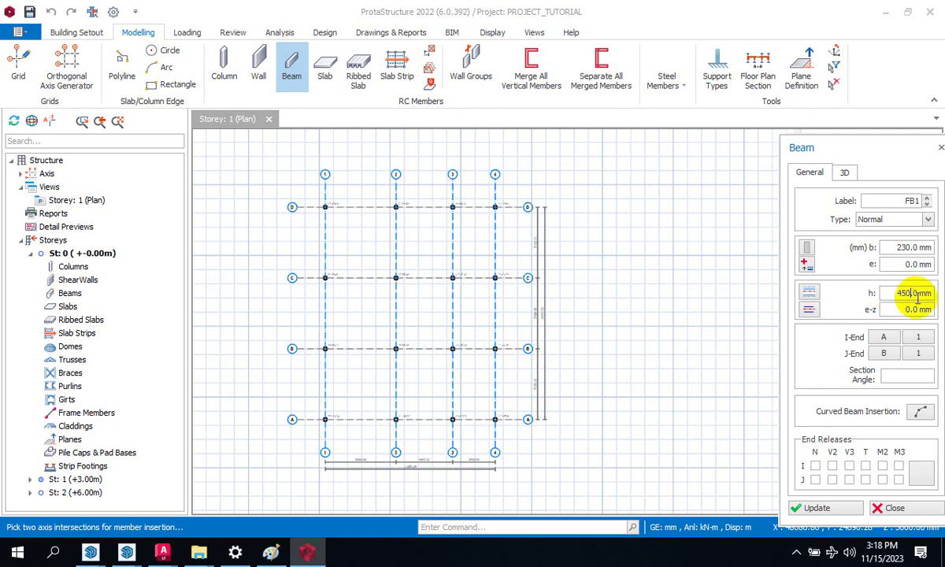
pyautogui.click(911, 292)
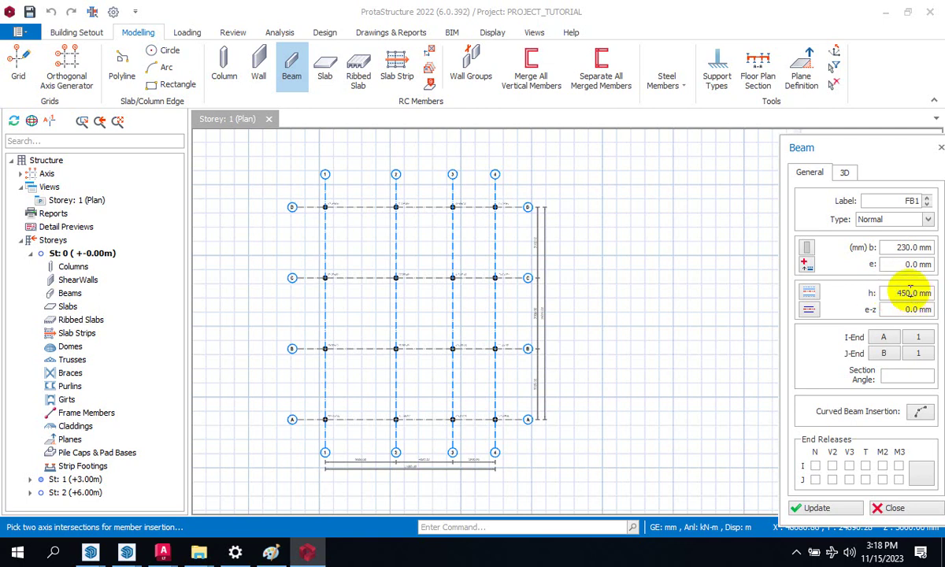
pyautogui.moveTo(911, 292); pyautogui.dragTo(898, 293)
pyautogui.click(901, 293)
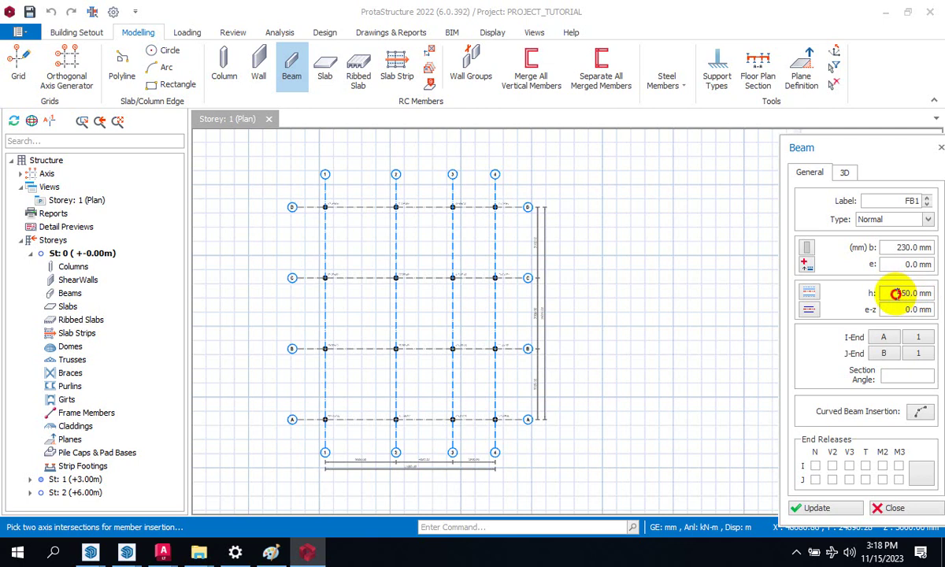
pyautogui.click(896, 293)
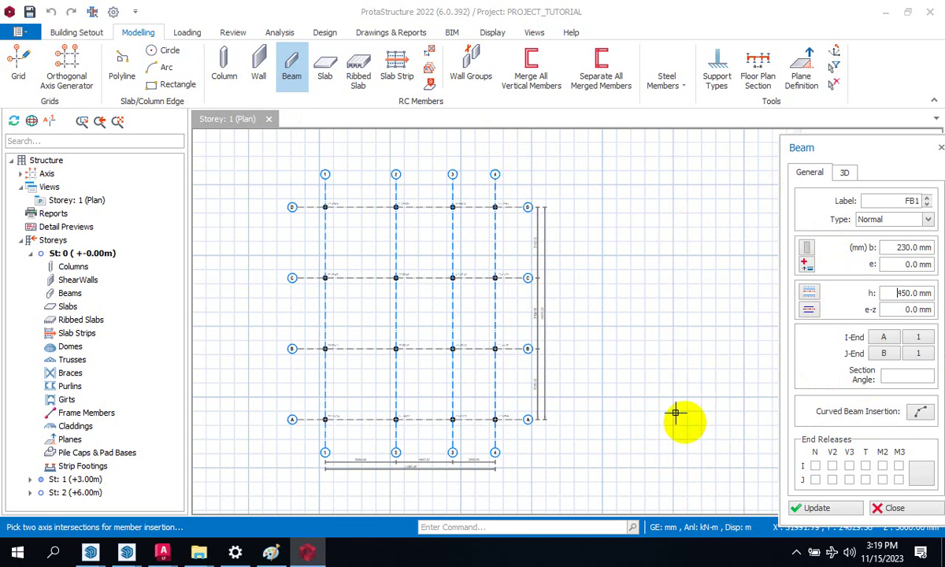
# Check the beam's 3D options and insert beams along axis D from axis 1 to axis 4
pyautogui.click(846, 173)
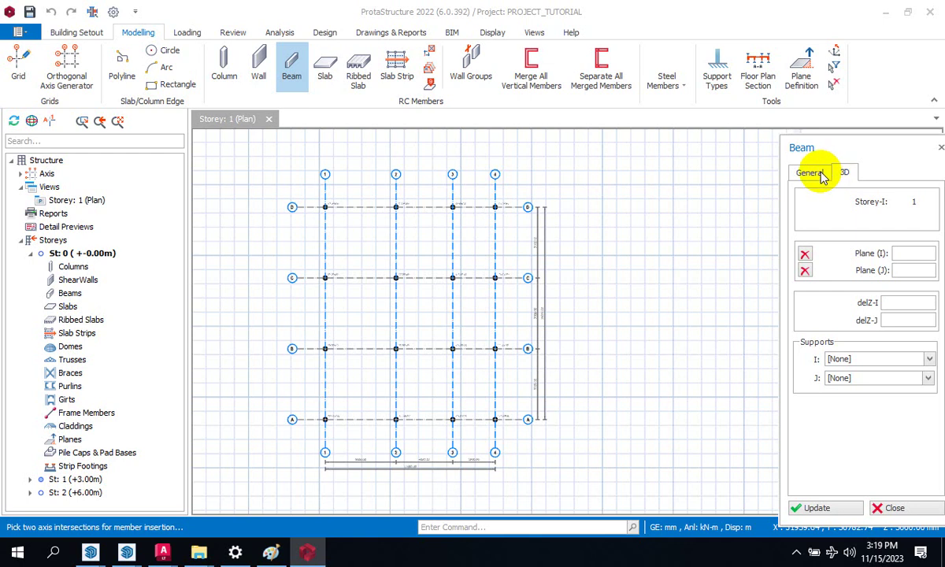
pyautogui.click(820, 174)
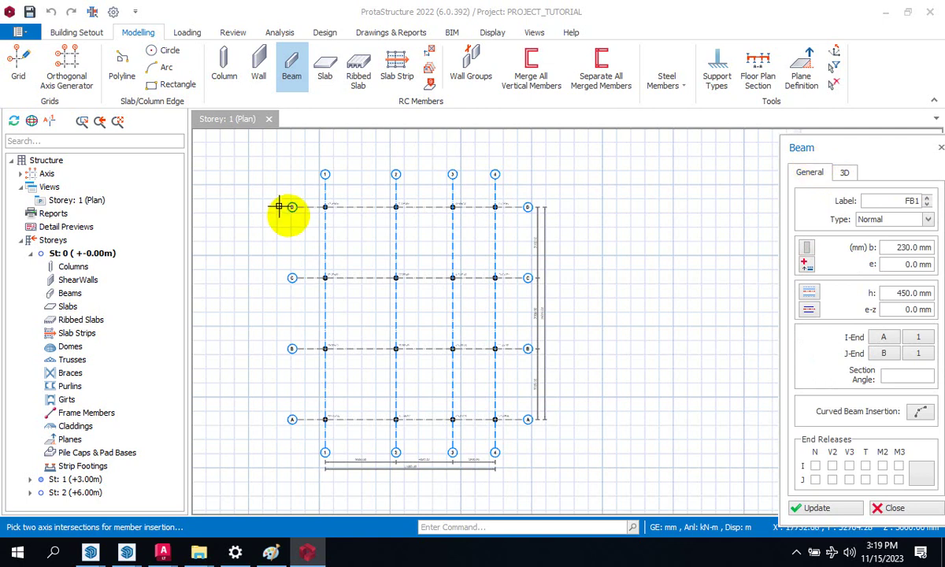
pyautogui.click(323, 206)
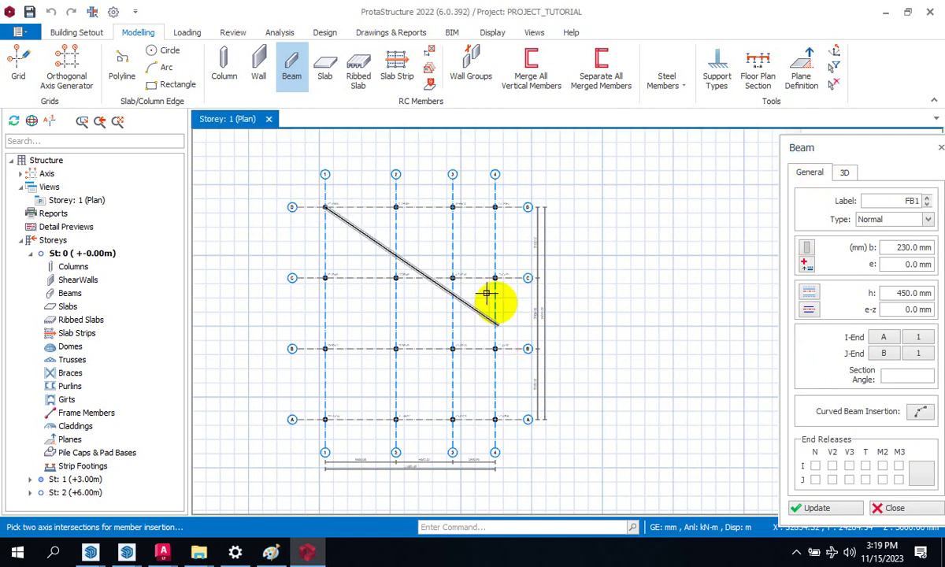
pyautogui.click(493, 207)
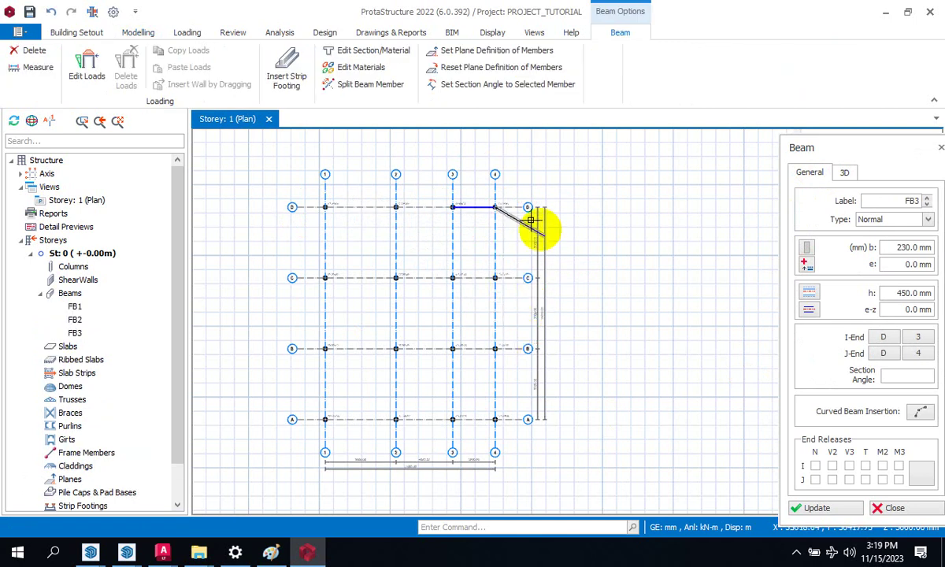
# Leave beam insertion and inspect the beam on axis D between axes 3 and 4 at its column connections
pyautogui.scroll(5, 520, 211)
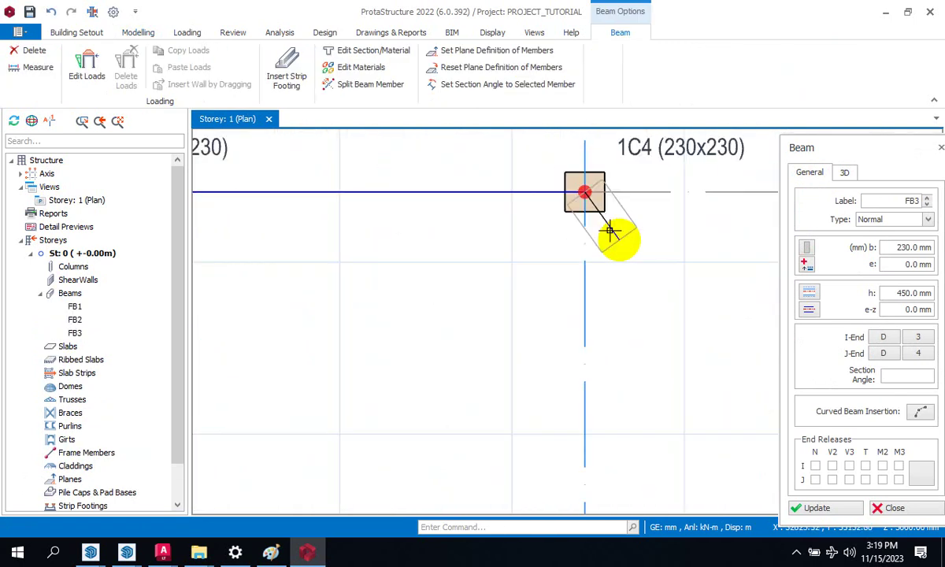
pyautogui.scroll(-3, 630, 230)
pyautogui.press('Escape')
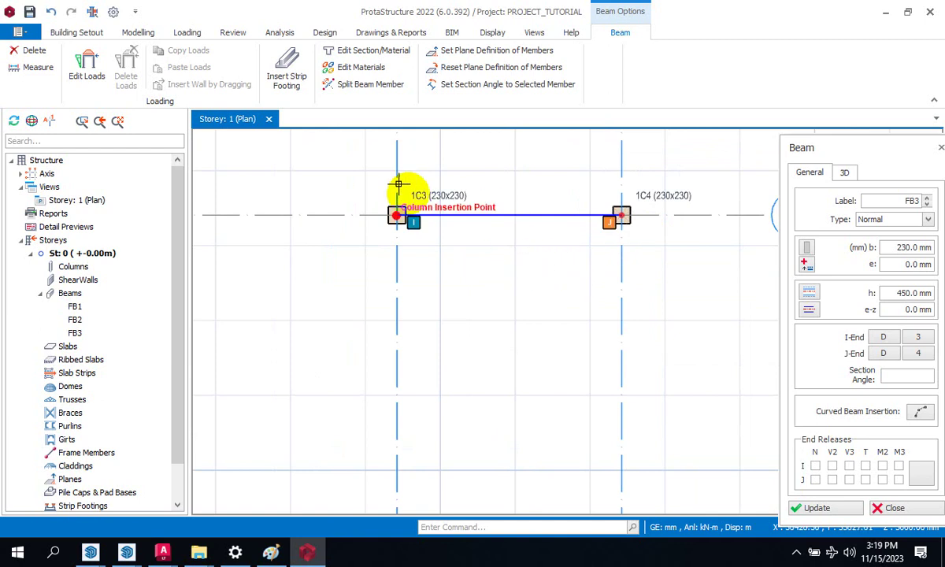
pyautogui.scroll(3, 418, 224)
pyautogui.press('Escape')
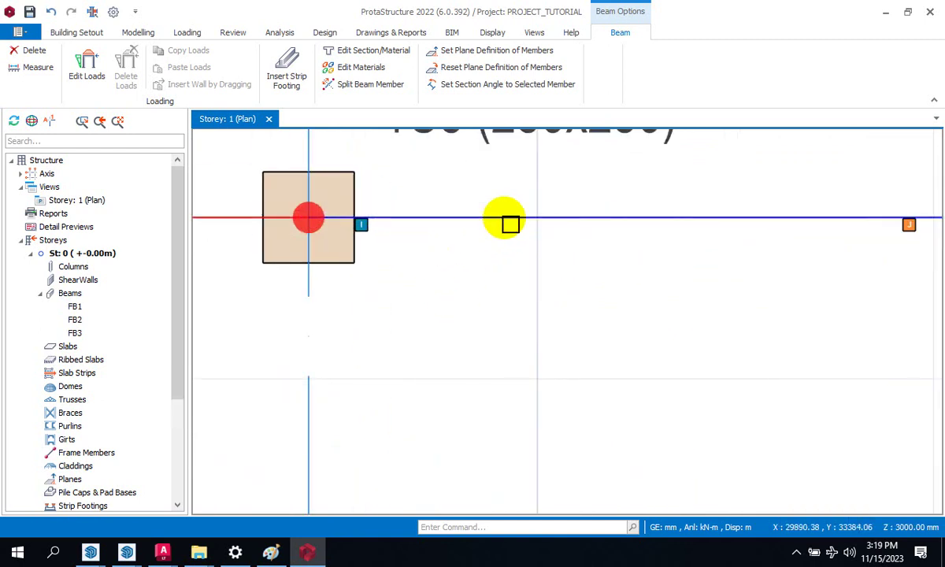
pyautogui.click(464, 223)
pyautogui.scroll(-5, 464, 224)
pyautogui.click(545, 261)
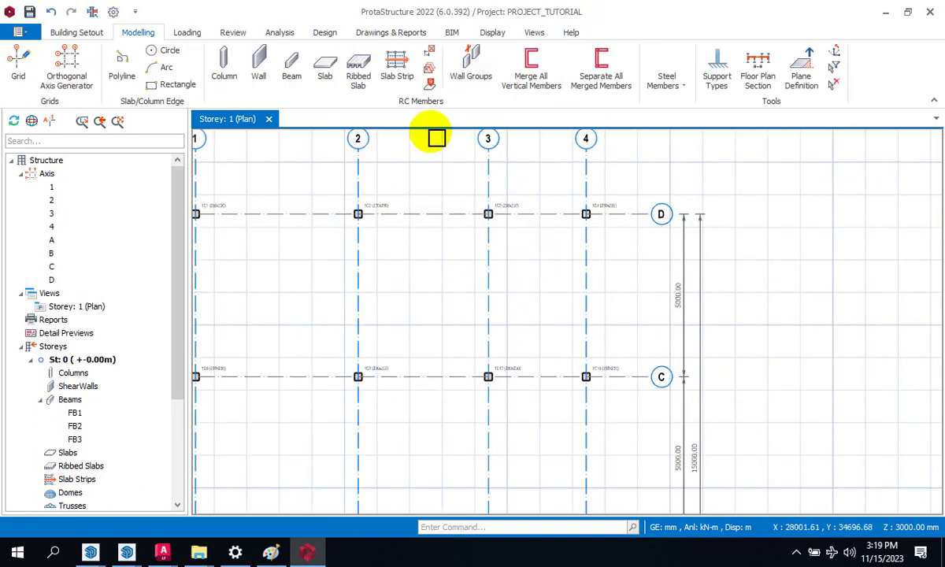
pyautogui.scroll(-3, 473, 262)
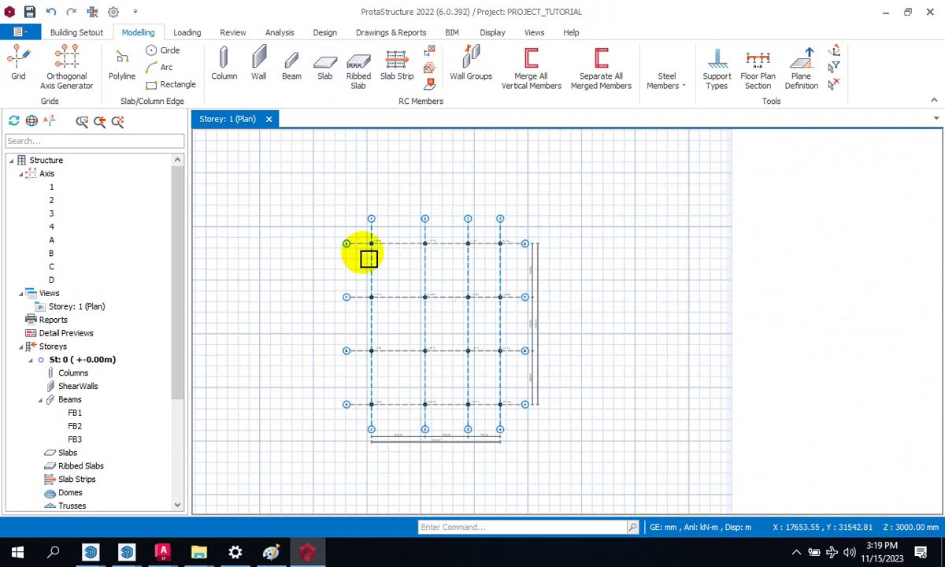
# Restart the Beam command with a width of 230 mm and a depth of 450 mm
pyautogui.click(295, 61)
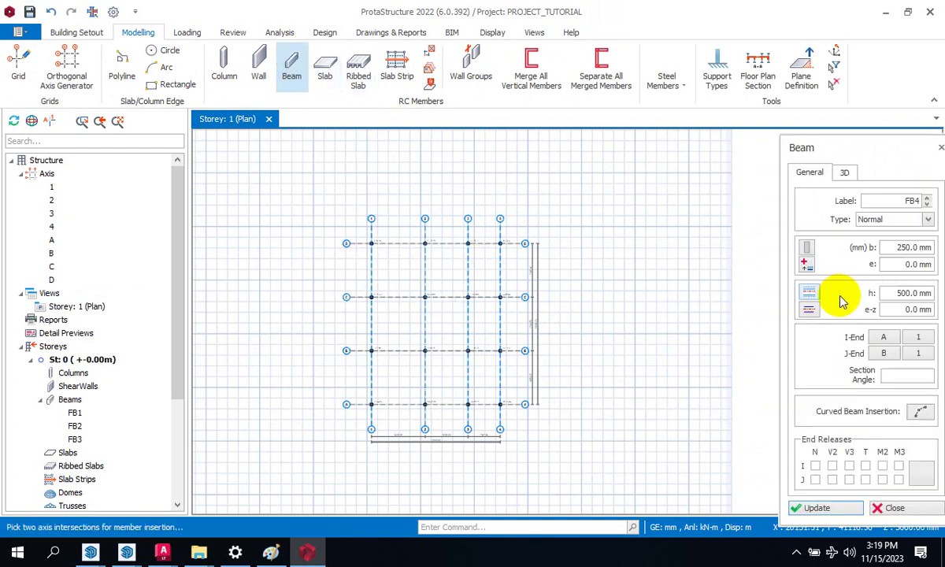
pyautogui.click(900, 247)
pyautogui.doubleClick(900, 248)
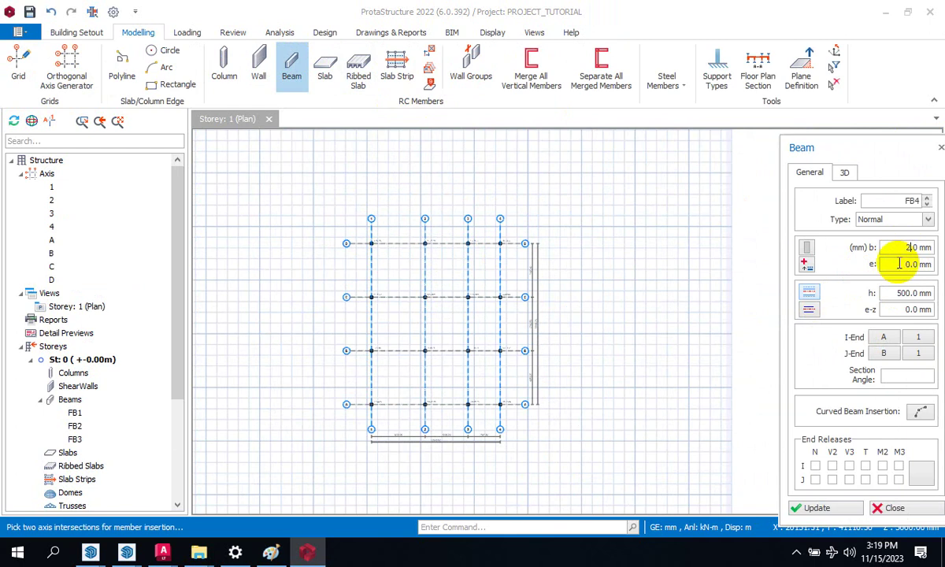
pyautogui.click(899, 291)
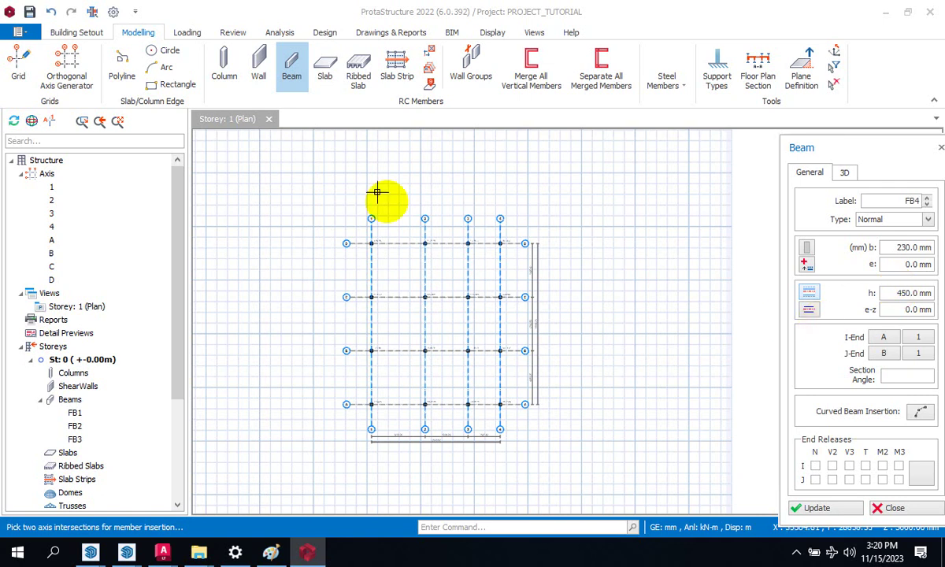
# Try to insert beams again along axis D between axes 1 and 4
pyautogui.click(371, 244)
pyautogui.scroll(5, 492, 242)
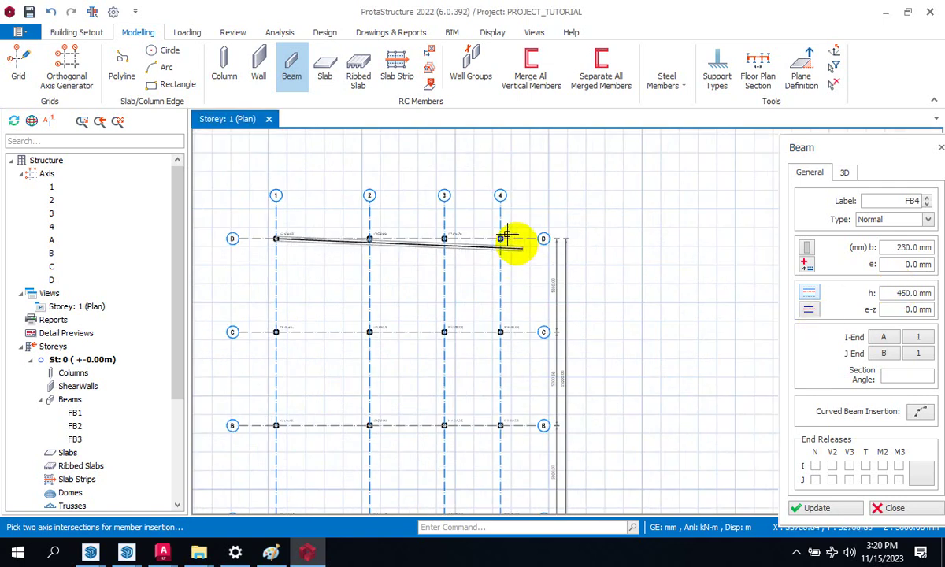
pyautogui.click(481, 240)
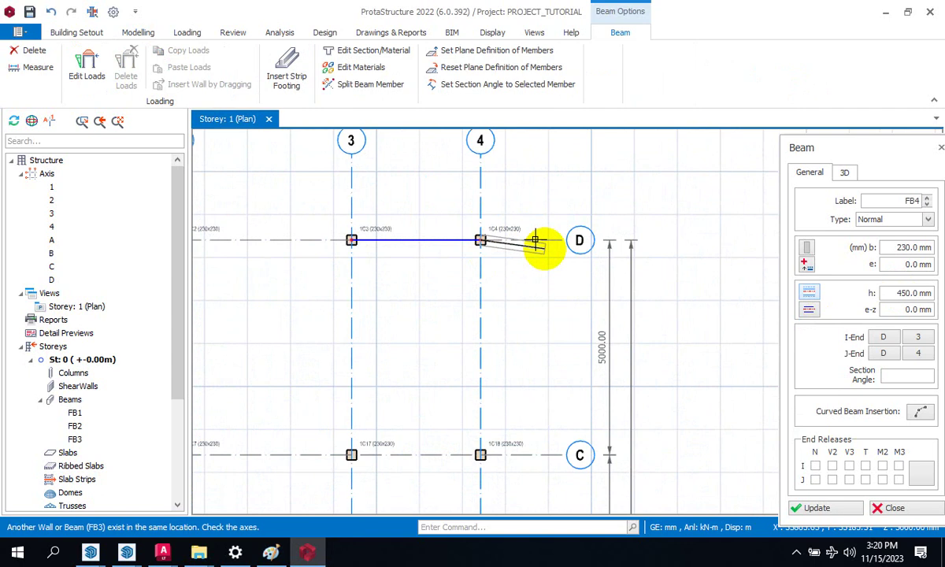
# Leave beam insertion and examine the plan along axis D for the beams between axes 1 and 4
pyautogui.scroll(-3, 606, 249)
pyautogui.press('Escape')
pyautogui.press('Escape')
pyautogui.scroll(5, 539, 228)
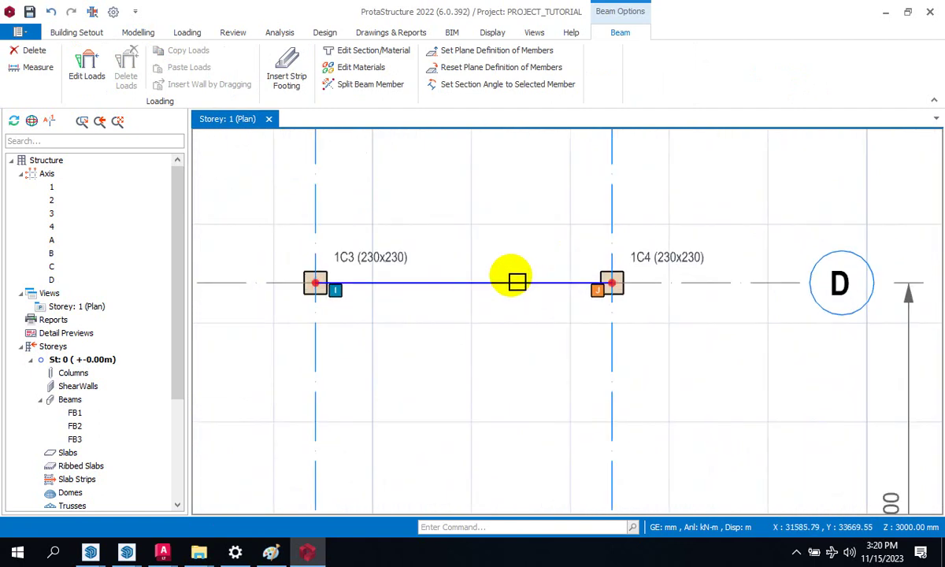
pyautogui.scroll(-6, 654, 255)
pyautogui.scroll(4, 418, 277)
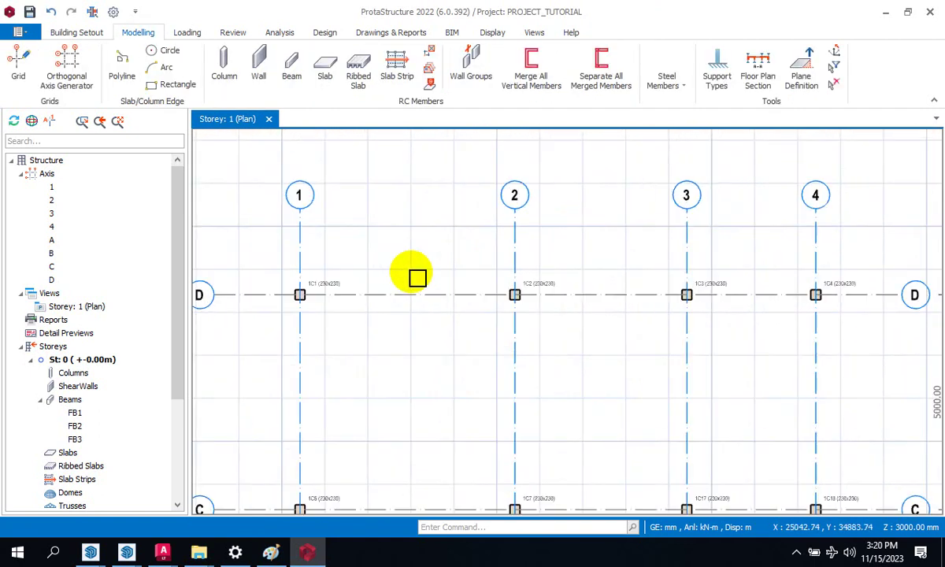
pyautogui.scroll(2, 418, 277)
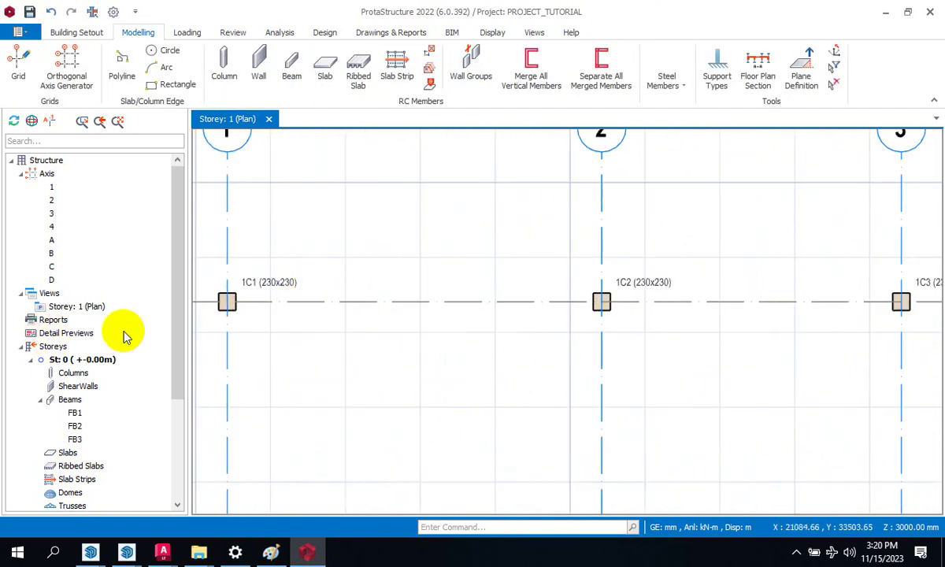
pyautogui.scroll(-3, 321, 249)
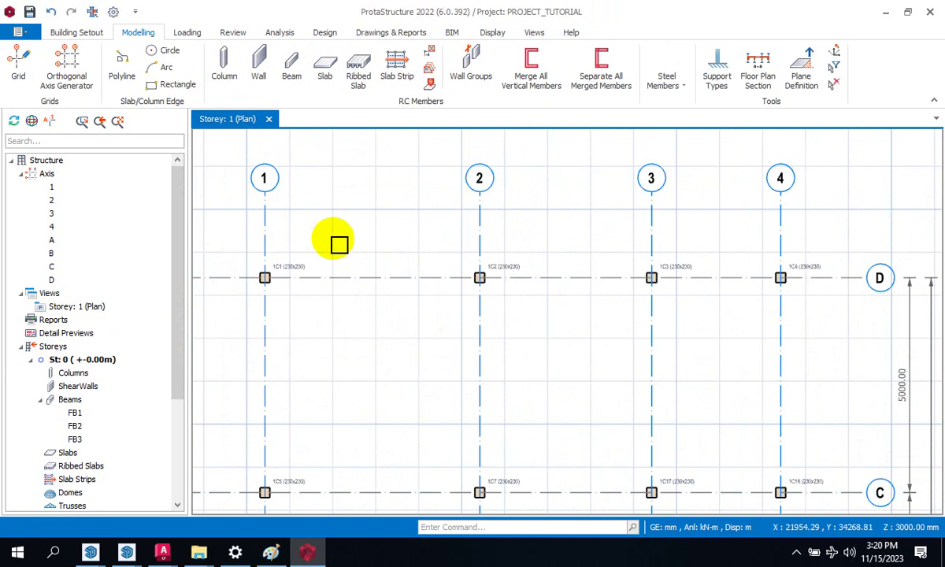
pyautogui.scroll(-2, 350, 239)
pyautogui.scroll(8, 521, 239)
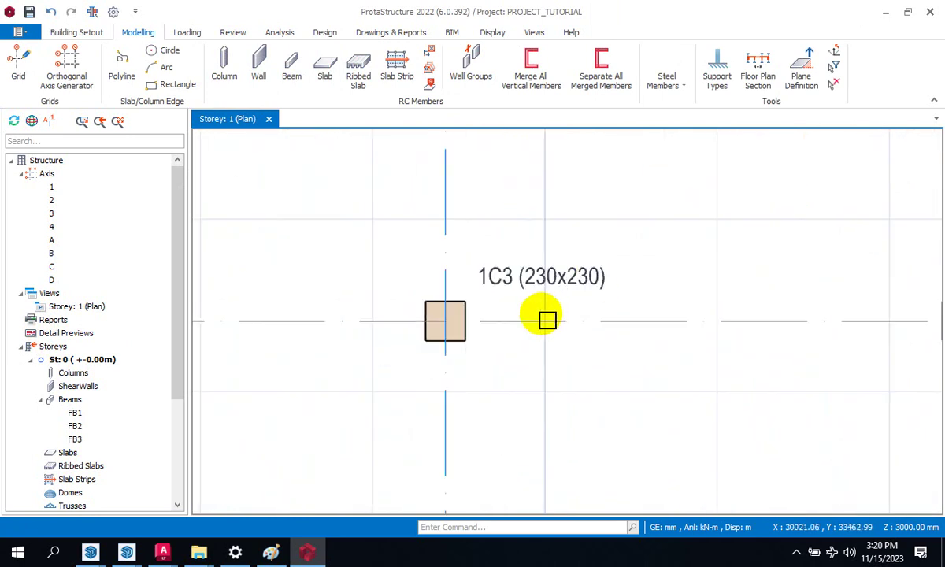
pyautogui.scroll(-6, 547, 319)
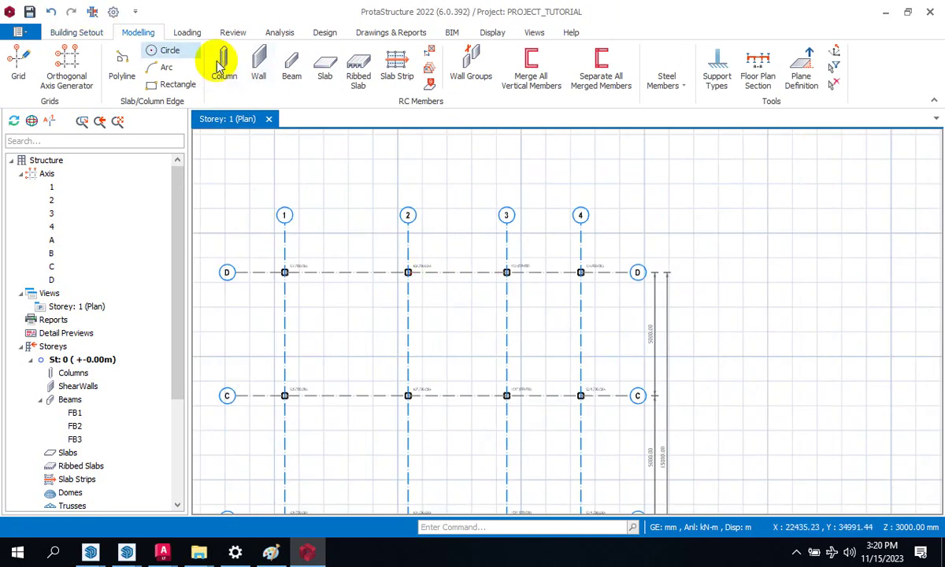
# Restart the Beam command with the width set to 230 mm and the depth to 450 mm
pyautogui.click(292, 67)
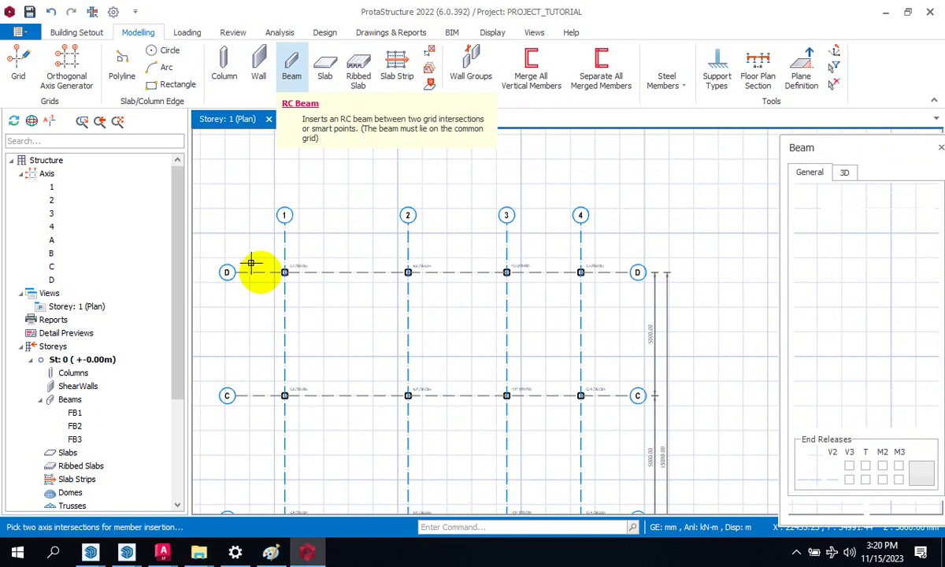
pyautogui.click(893, 247)
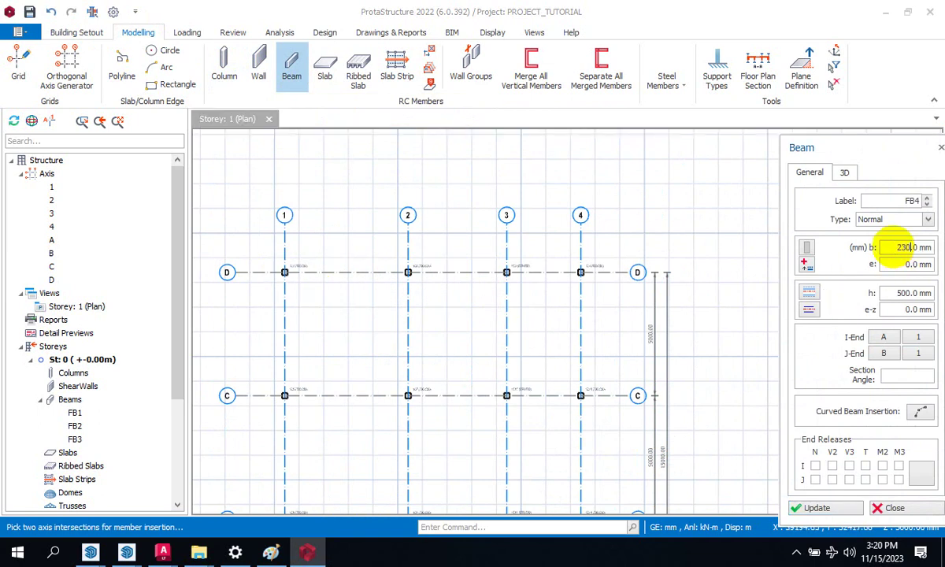
pyautogui.click(895, 293)
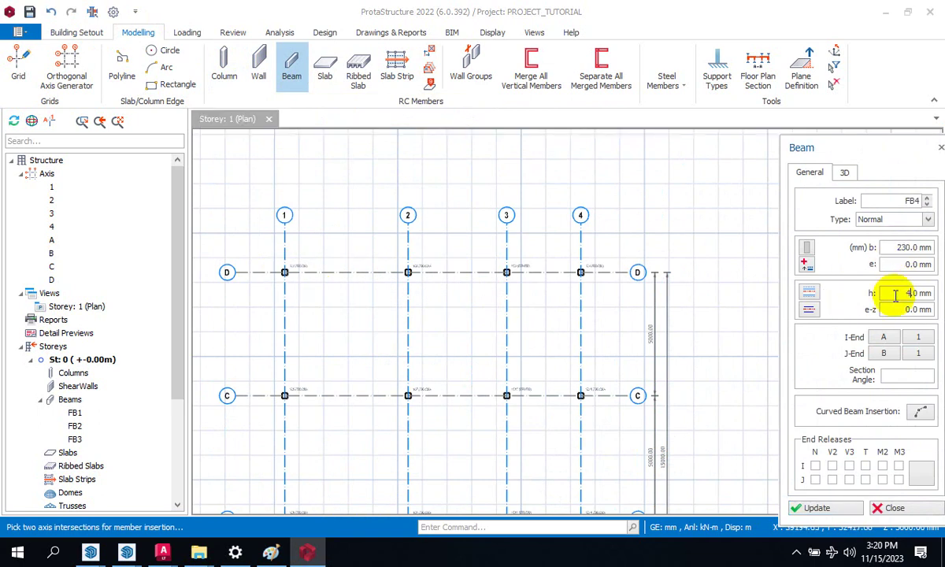
# Try once more to insert beams along axis D from axis 1 to axis 4
pyautogui.click(272, 264)
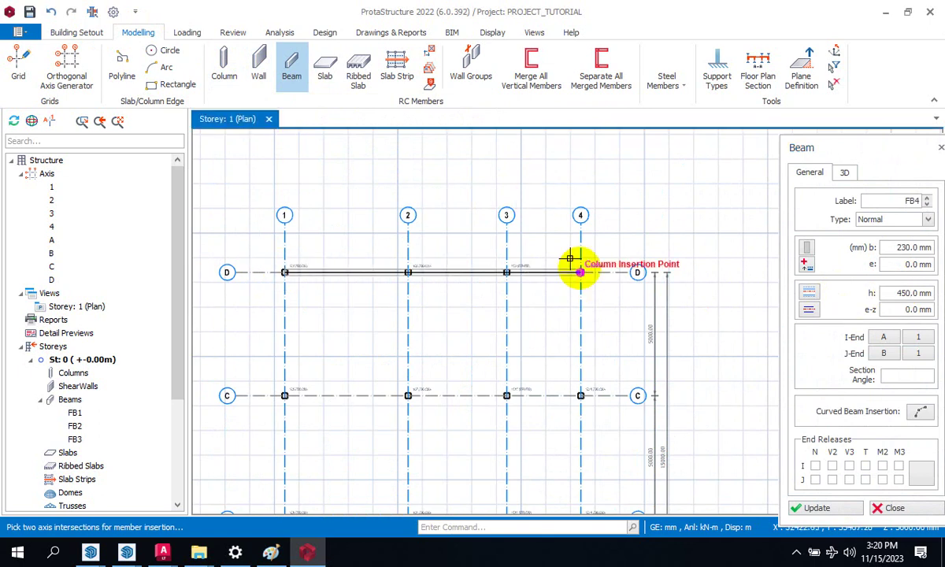
pyautogui.click(569, 258)
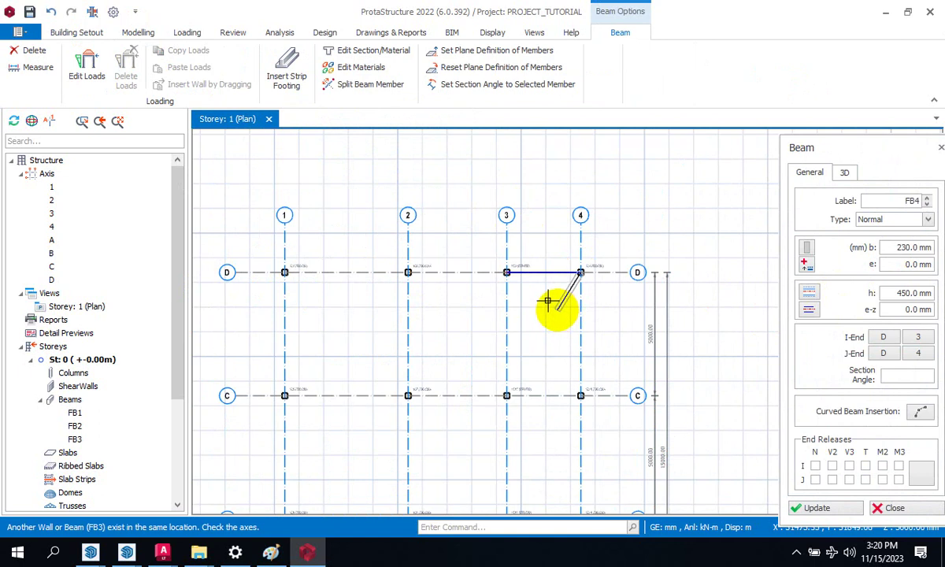
# Insert 230 x 450 mm beams along axis C from axis 1 to axis 4 and leave beam insertion
pyautogui.scroll(-2, 564, 322)
pyautogui.scroll(2, 565, 322)
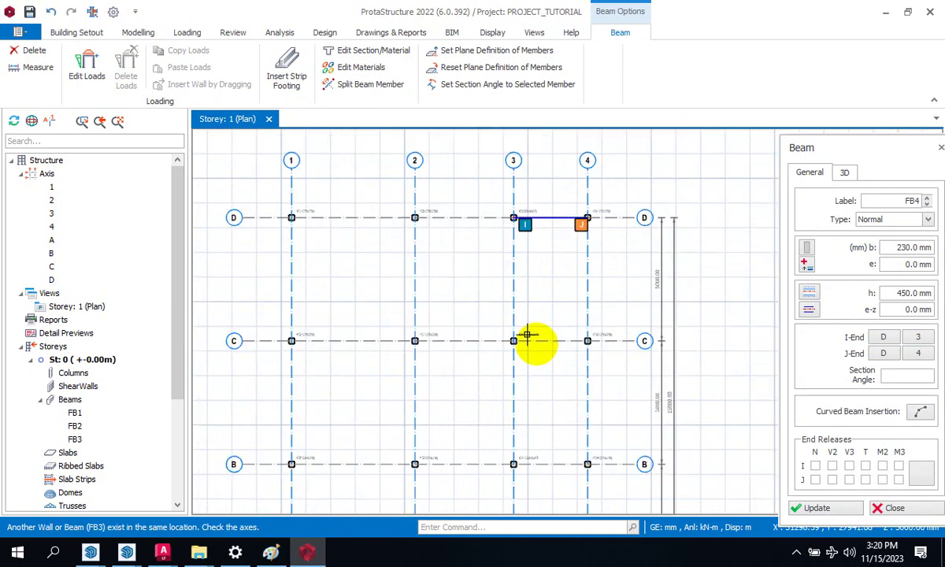
pyautogui.click(290, 341)
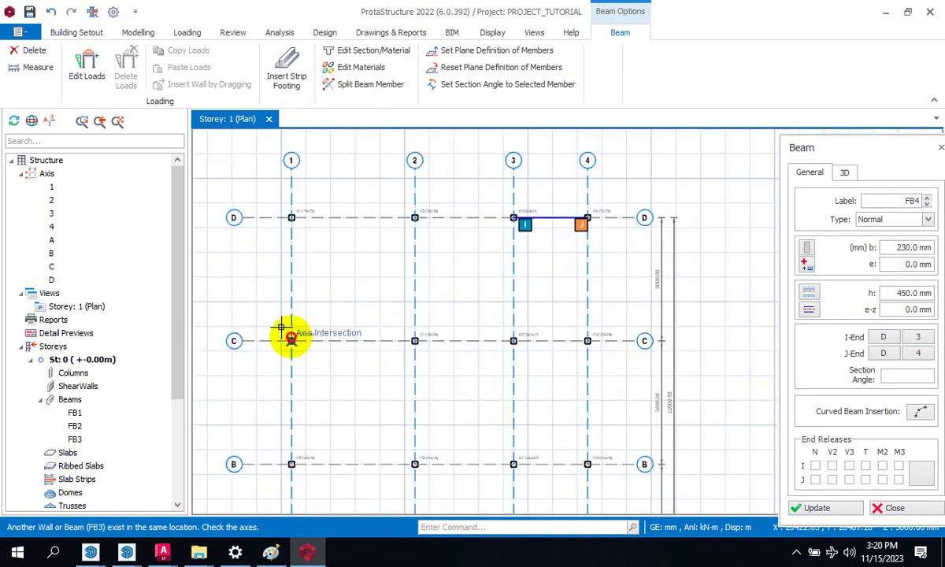
pyautogui.click(581, 334)
pyautogui.scroll(2, 494, 344)
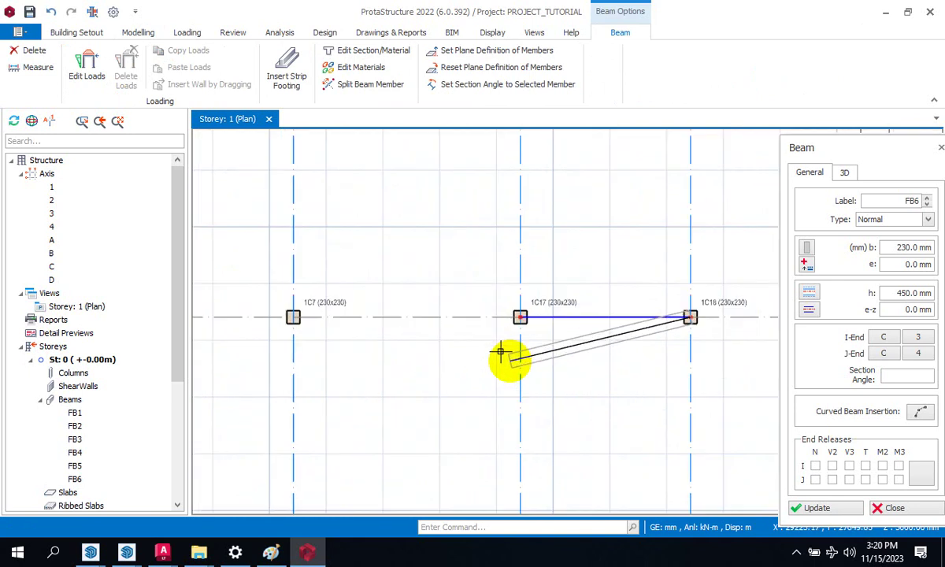
pyautogui.scroll(3, 597, 331)
pyautogui.scroll(-5, 600, 307)
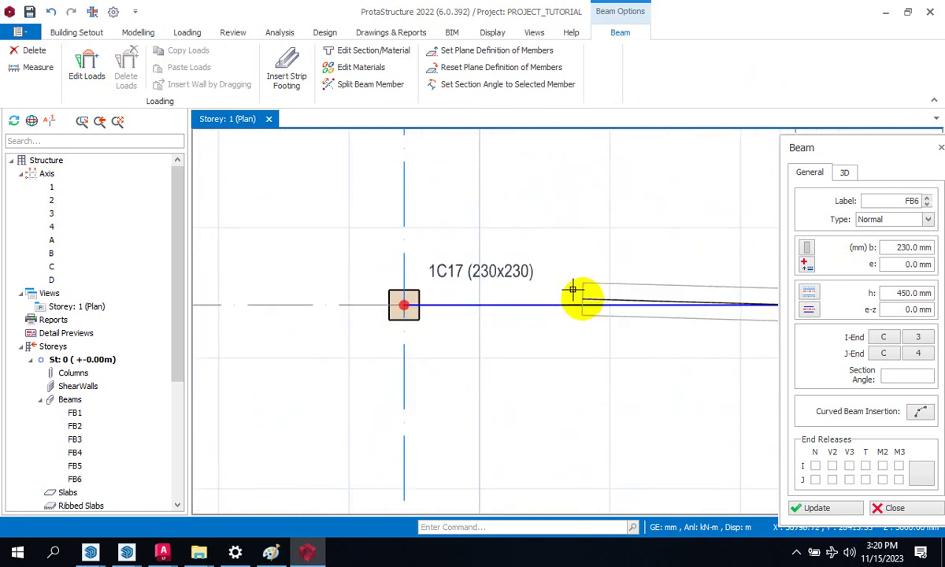
pyautogui.press('Escape')
pyautogui.press('Escape')
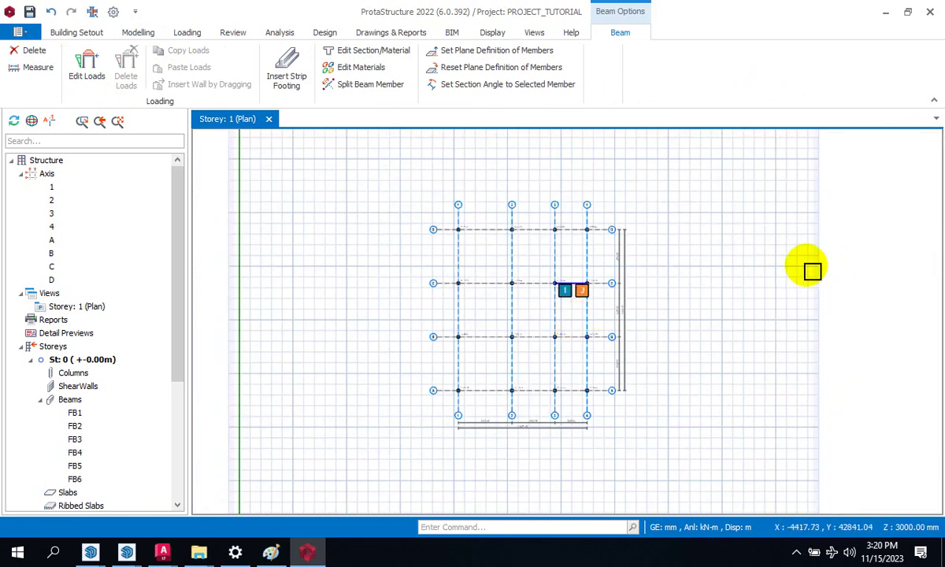
# Examine the storey plan along axes D and C for the inserted beams between the columns
pyautogui.click(86, 32)
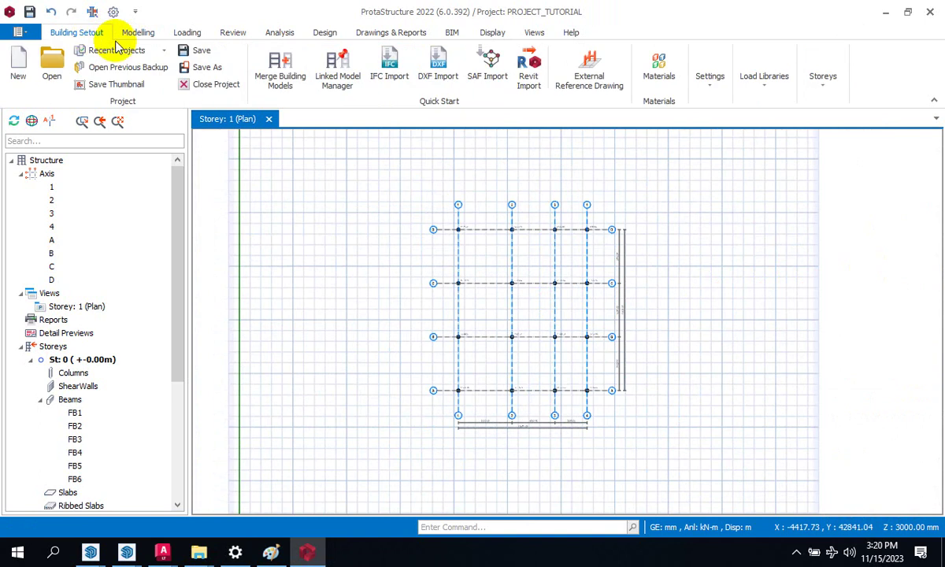
pyautogui.scroll(5, 606, 200)
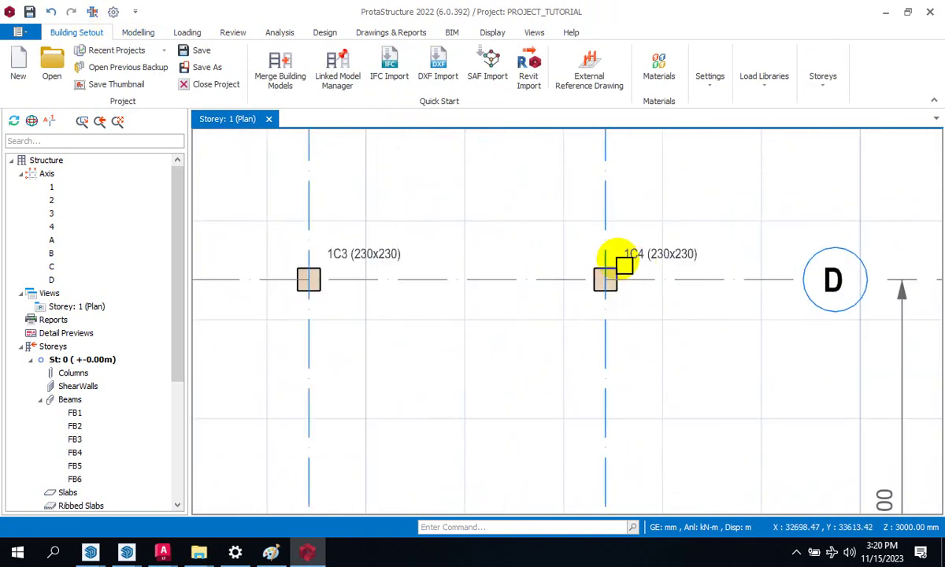
pyautogui.scroll(-4, 630, 264)
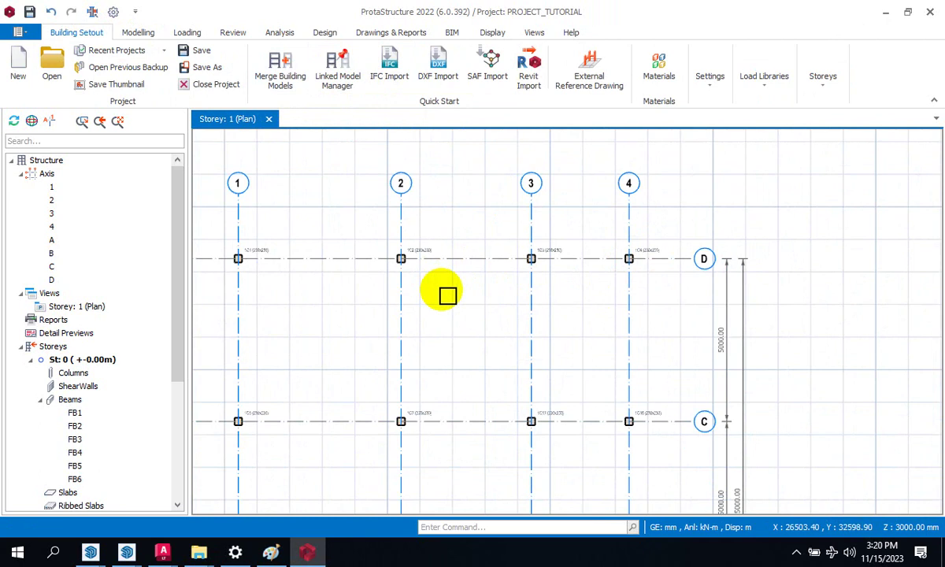
pyautogui.scroll(-2, 416, 258)
pyautogui.scroll(5, 299, 372)
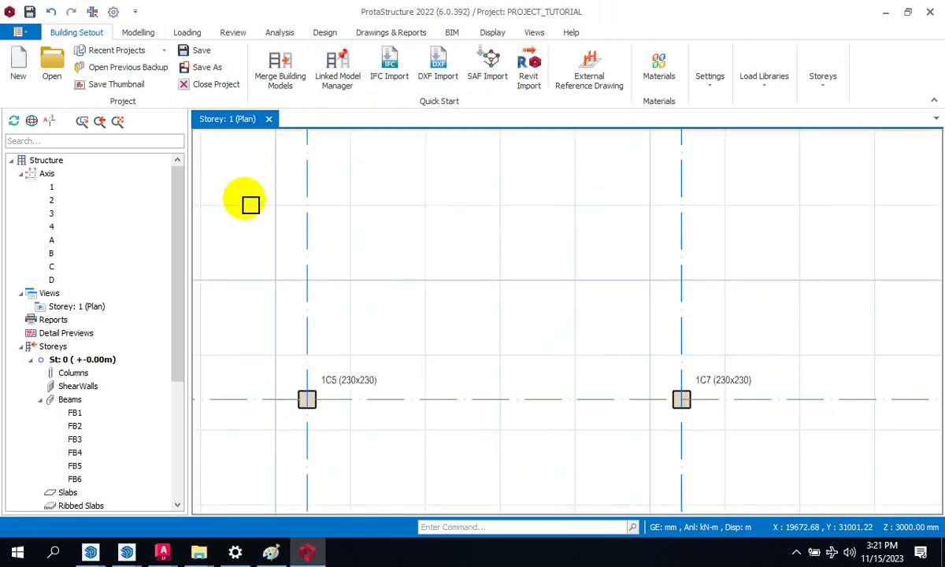
pyautogui.scroll(-2, 244, 197)
pyautogui.click(149, 31)
pyautogui.scroll(-5, 386, 263)
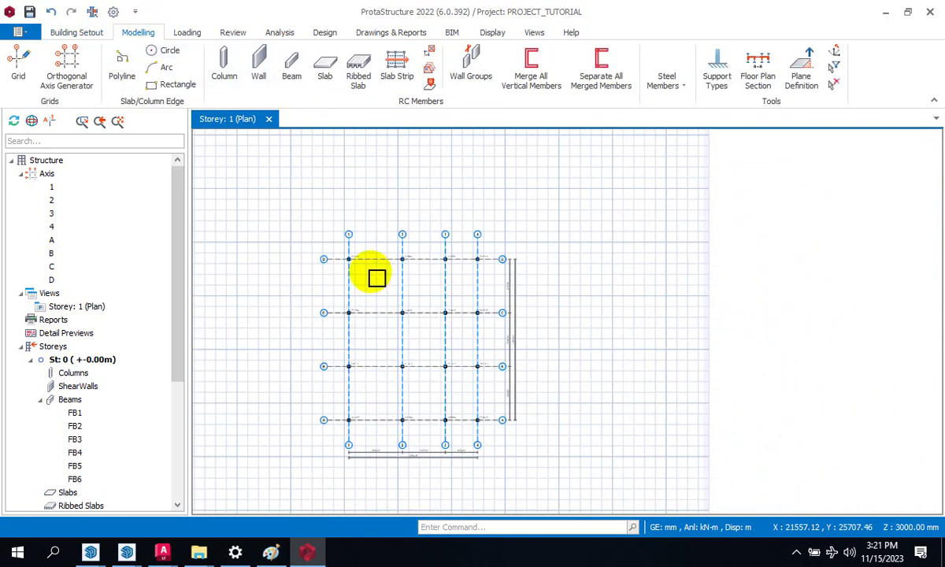
pyautogui.scroll(4, 380, 249)
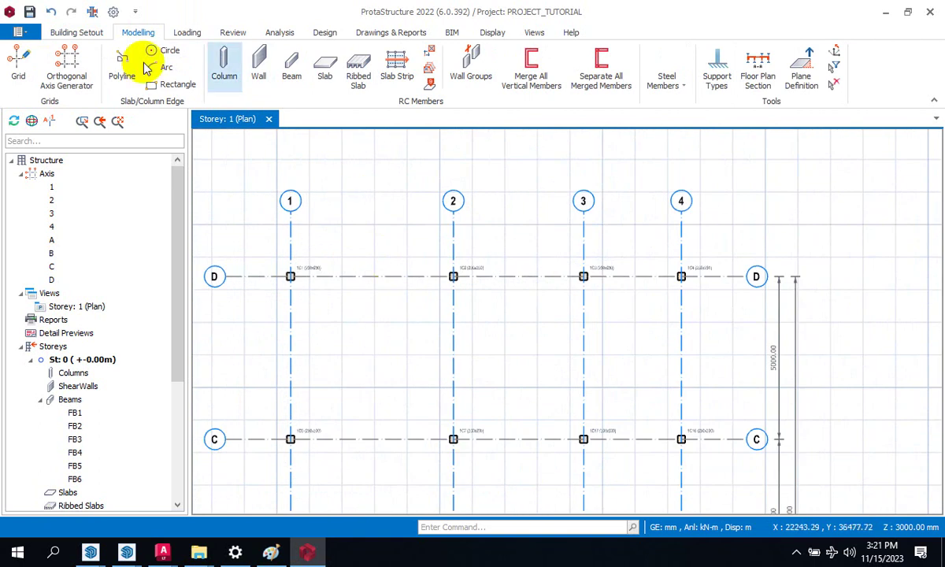
pyautogui.click(291, 63)
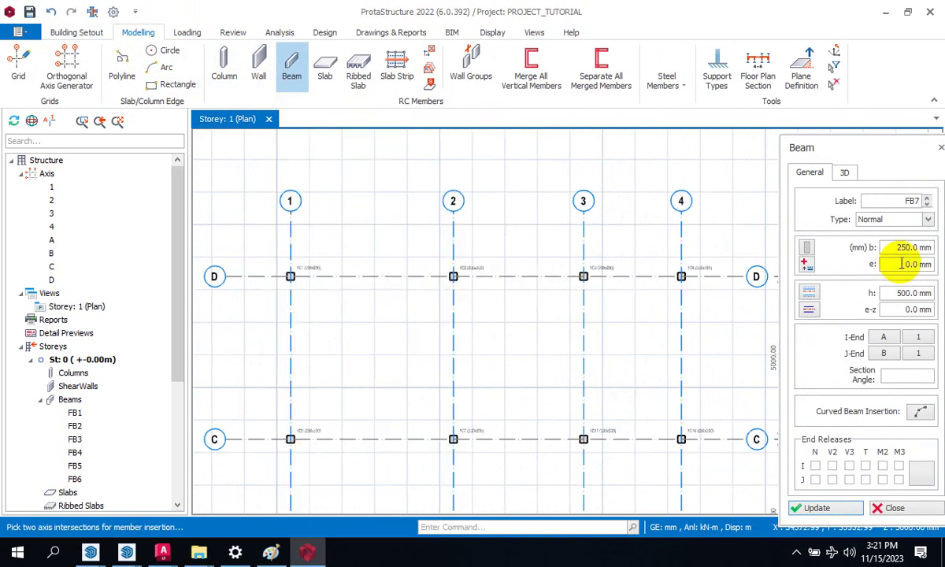
pyautogui.doubleClick(903, 201)
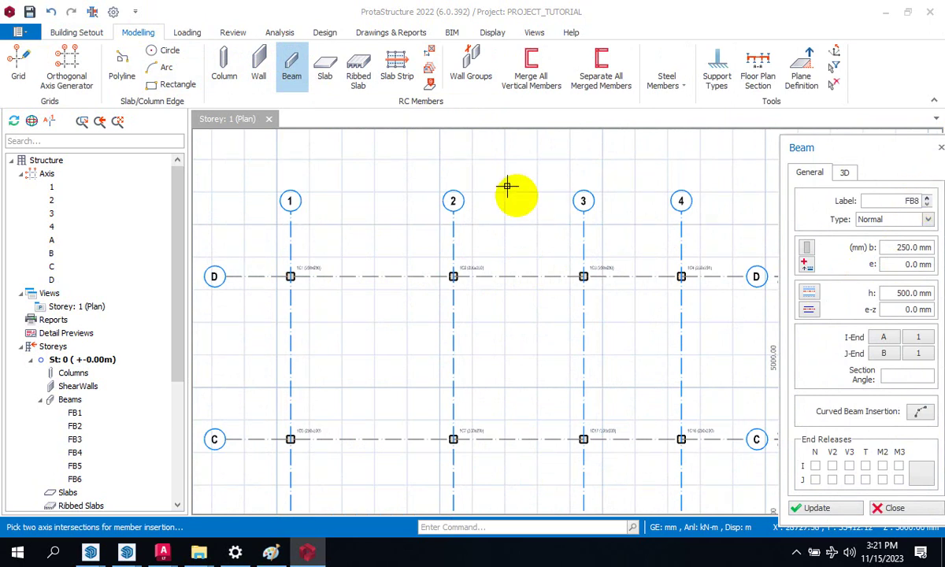
pyautogui.scroll(-5, 504, 201)
pyautogui.press('Escape')
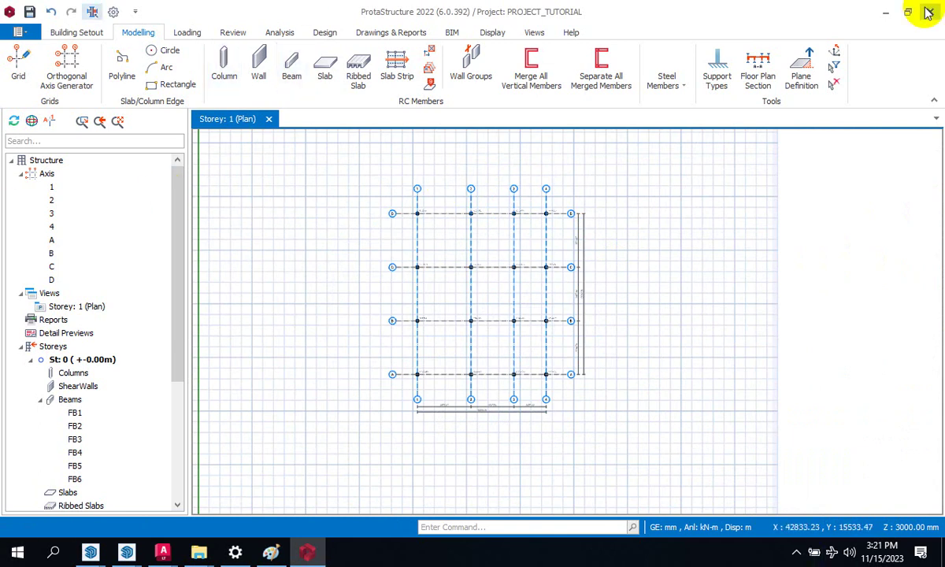
pyautogui.click(526, 324)
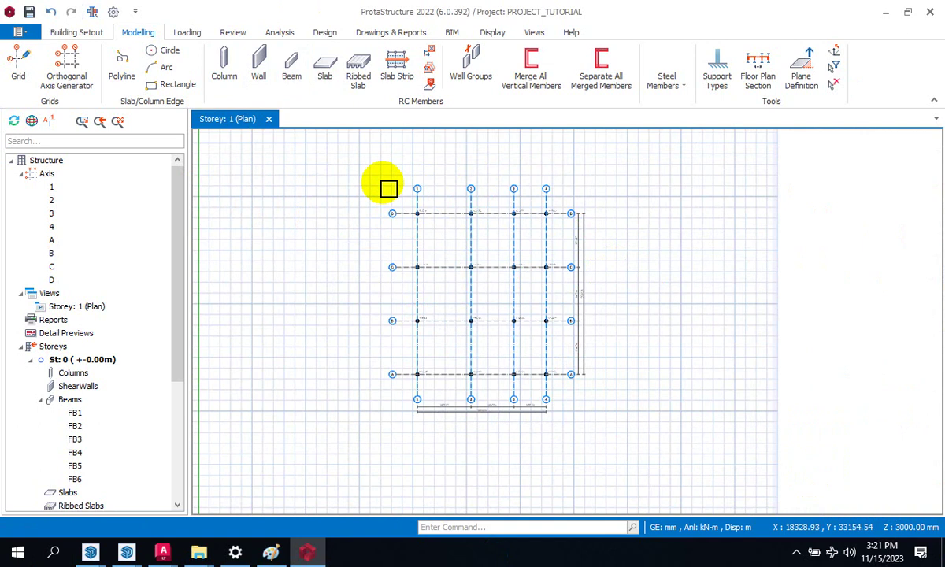
# Restart the Beam command with the default 250 x 500 mm section and try to insert beams along axis D between axes 1 and 4
pyautogui.click(291, 70)
pyautogui.scroll(4, 500, 217)
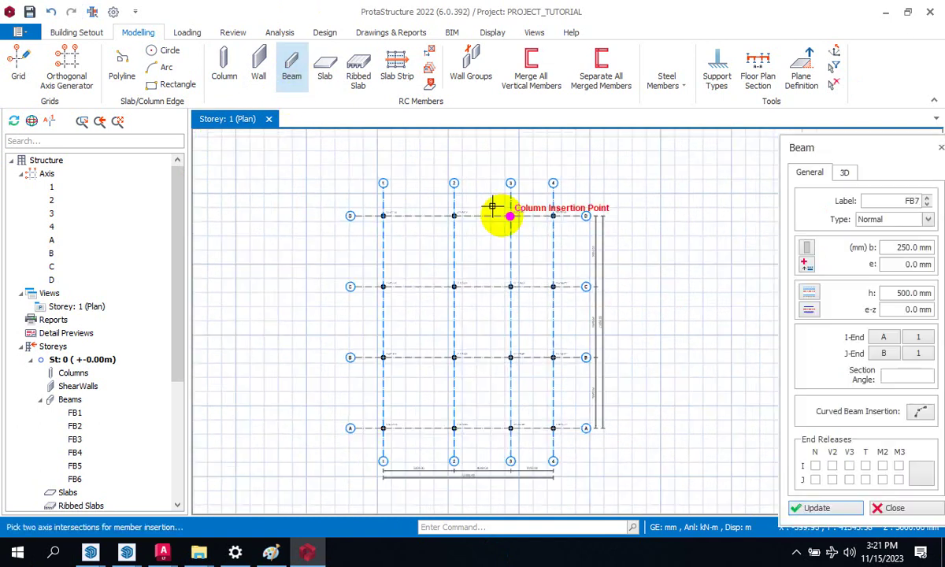
pyautogui.click(322, 206)
pyautogui.scroll(2, 642, 201)
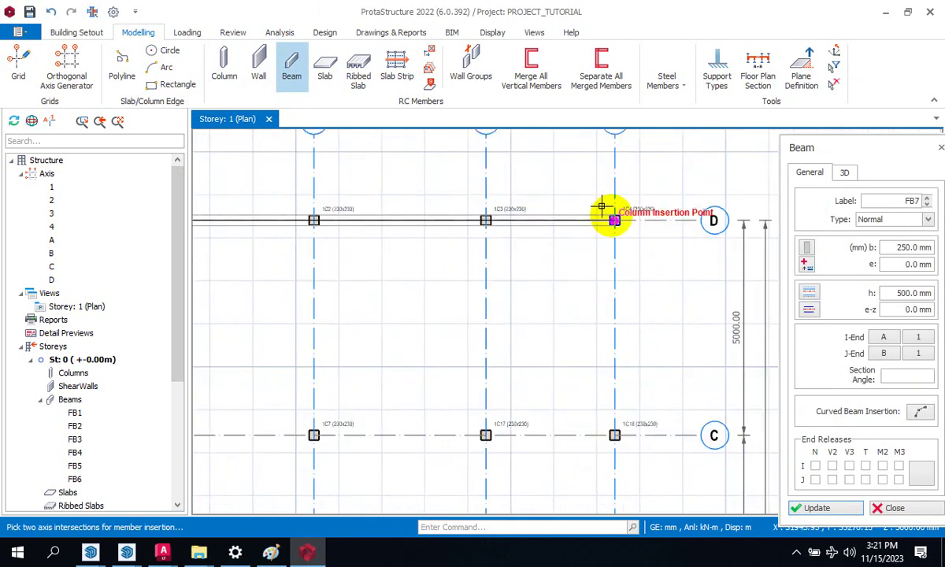
pyautogui.click(605, 206)
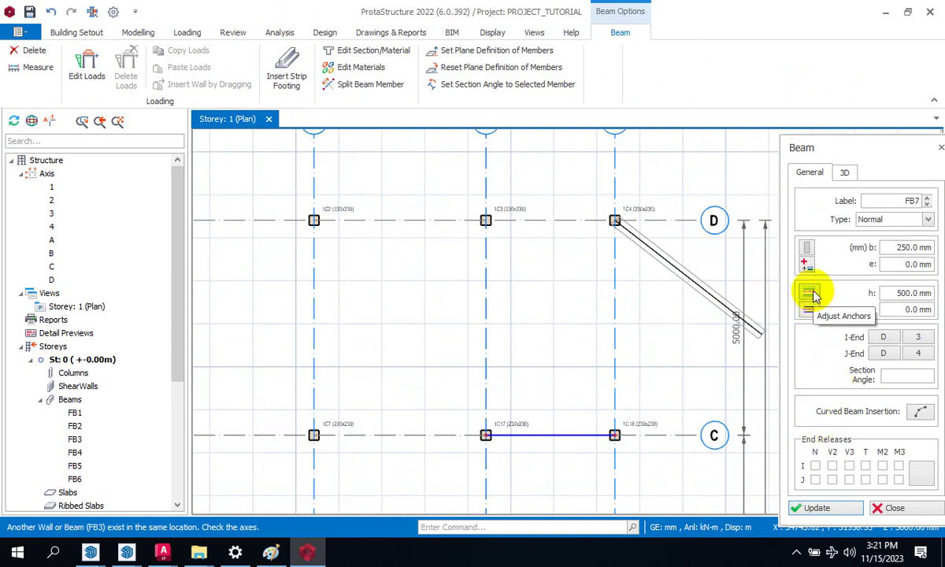
# Insert a 250 x 500 mm beam along axis 4 between axes D and C and leave beam insertion
pyautogui.scroll(-4, 565, 285)
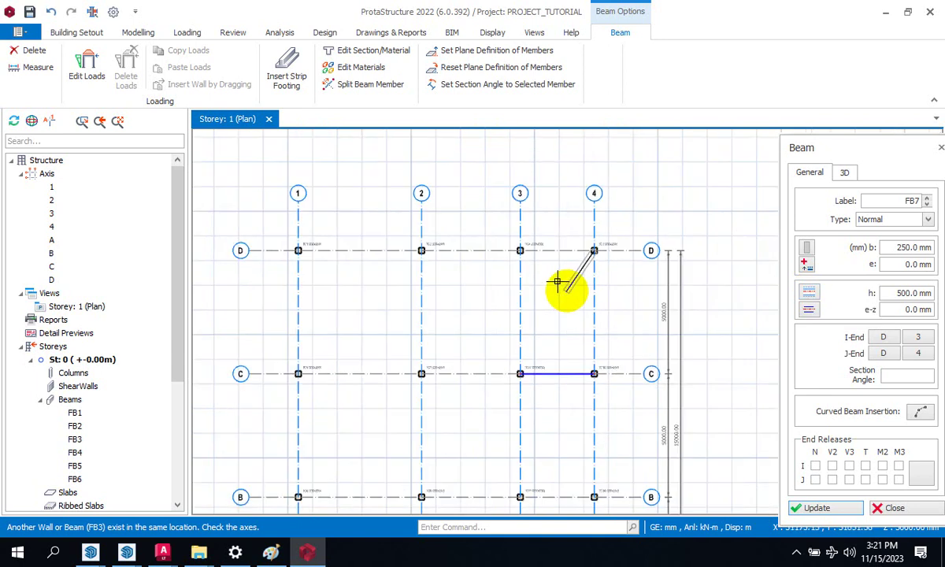
pyautogui.click(581, 341)
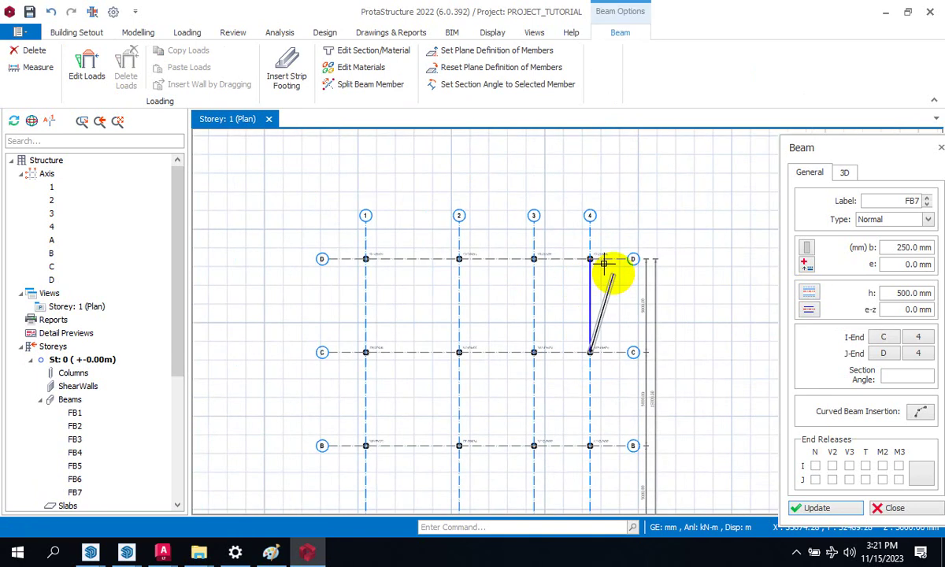
pyautogui.click(592, 263)
pyautogui.press('Escape')
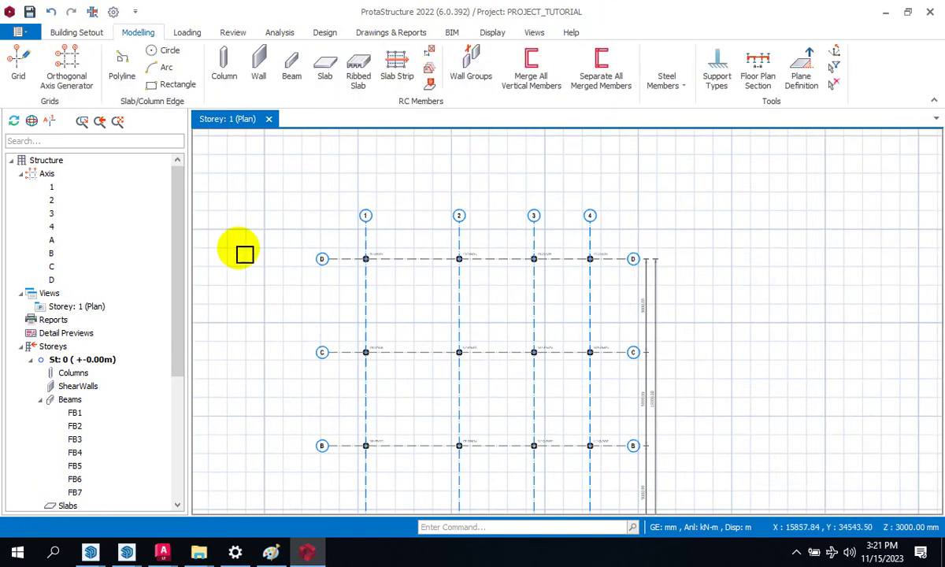
# Inspect beams FB1, FB2 and FB3 listed under storey 0 to locate them on the plan, and close their properties
pyautogui.click(21, 173)
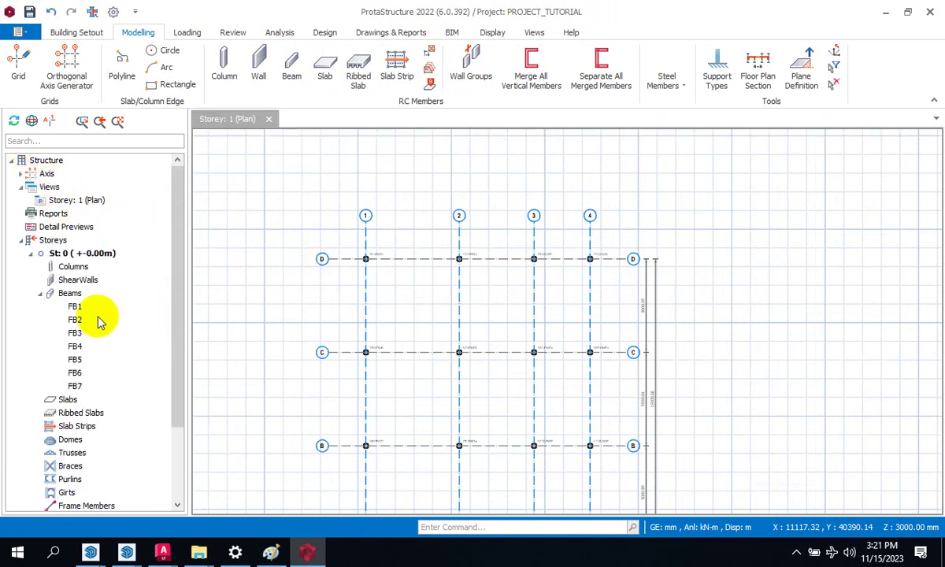
pyautogui.click(74, 309)
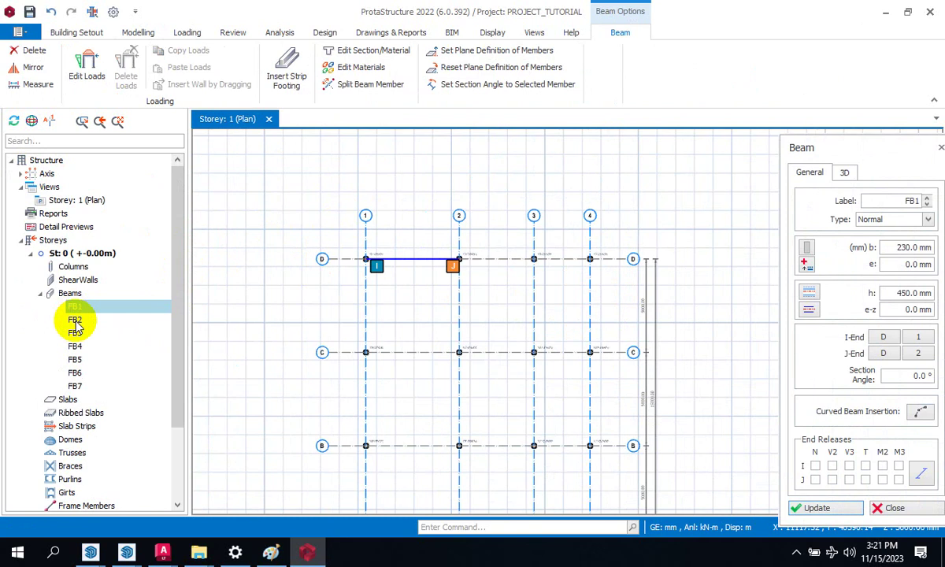
pyautogui.click(75, 321)
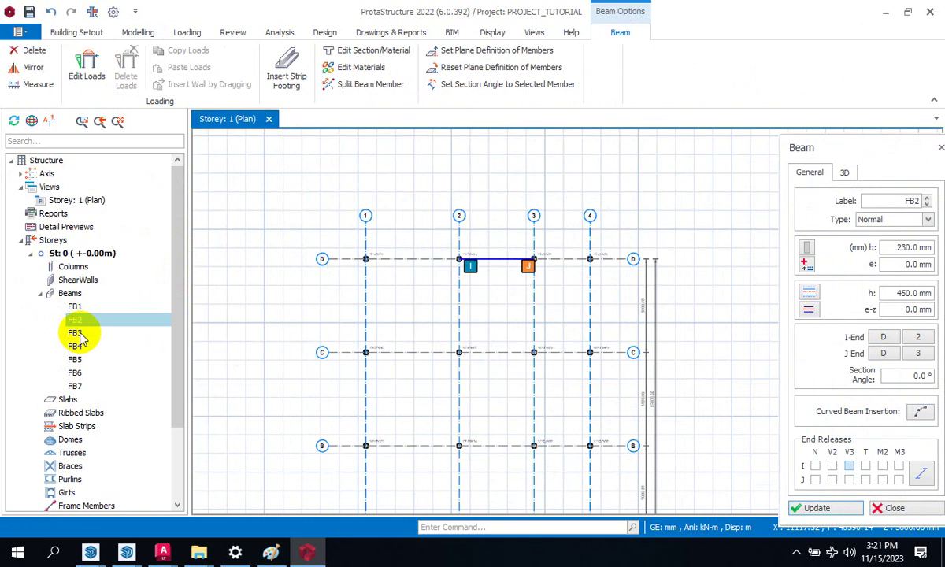
pyautogui.click(78, 334)
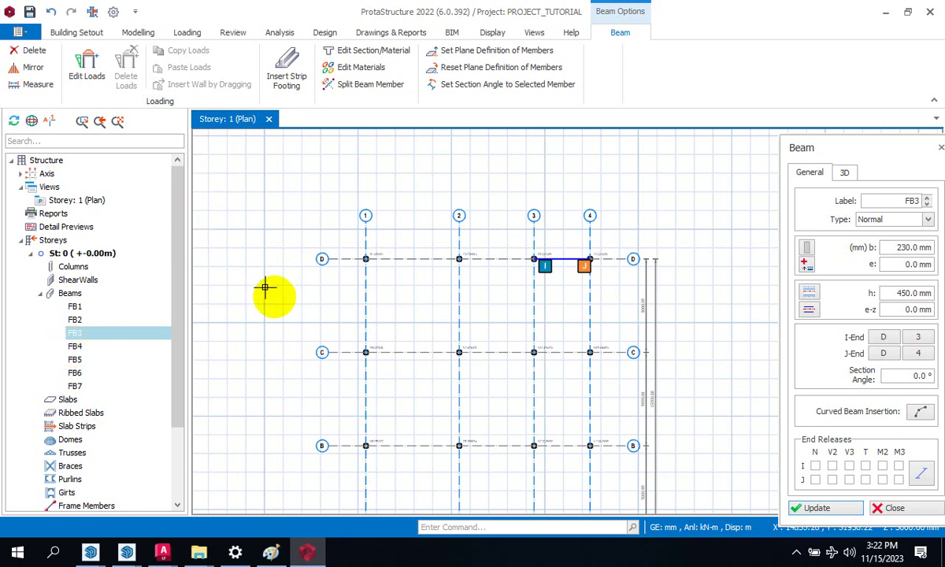
pyautogui.press('Escape')
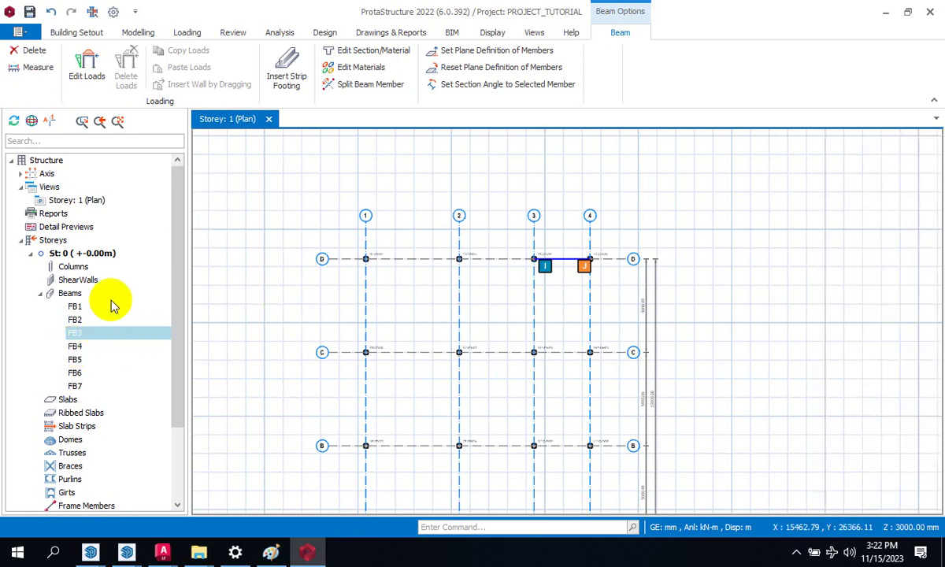
pyautogui.press('Escape')
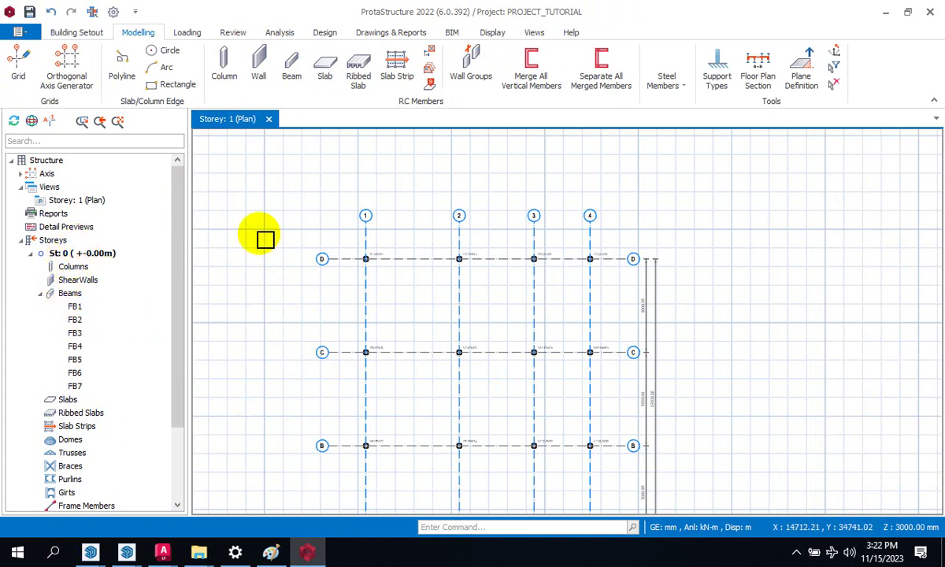
# Make storey St: 1 (+3.00m) the active storey in the structure tree
pyautogui.click(175, 291)
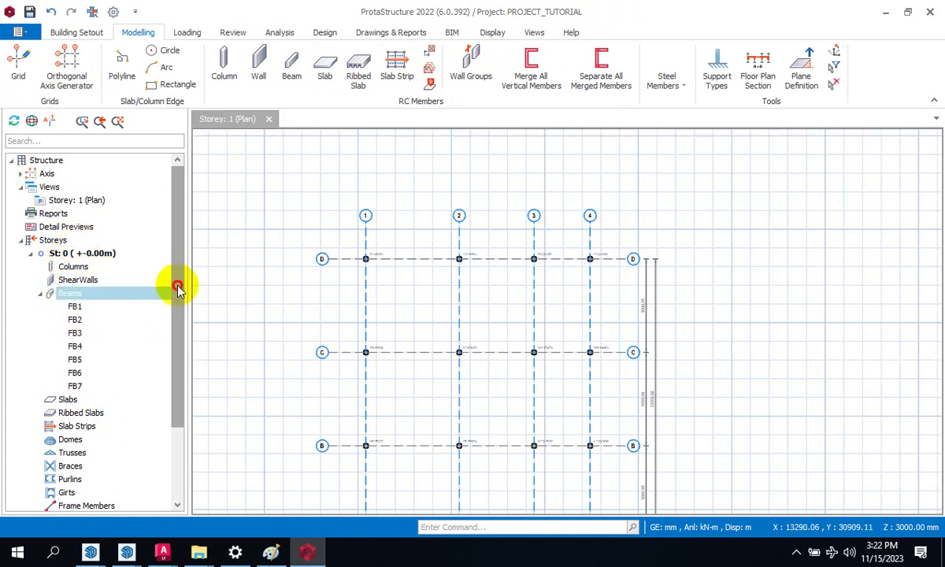
pyautogui.moveTo(178, 290); pyautogui.dragTo(168, 407)
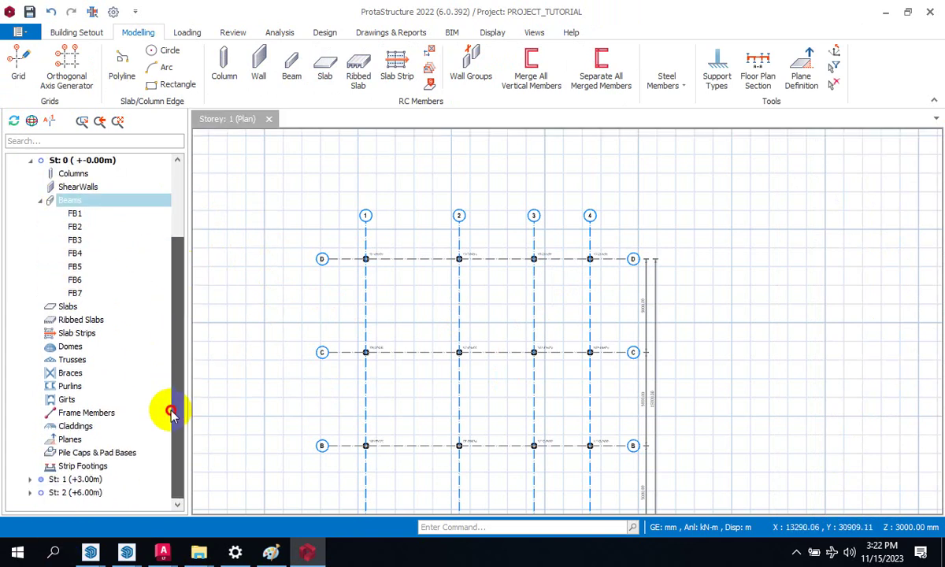
pyautogui.click(71, 481)
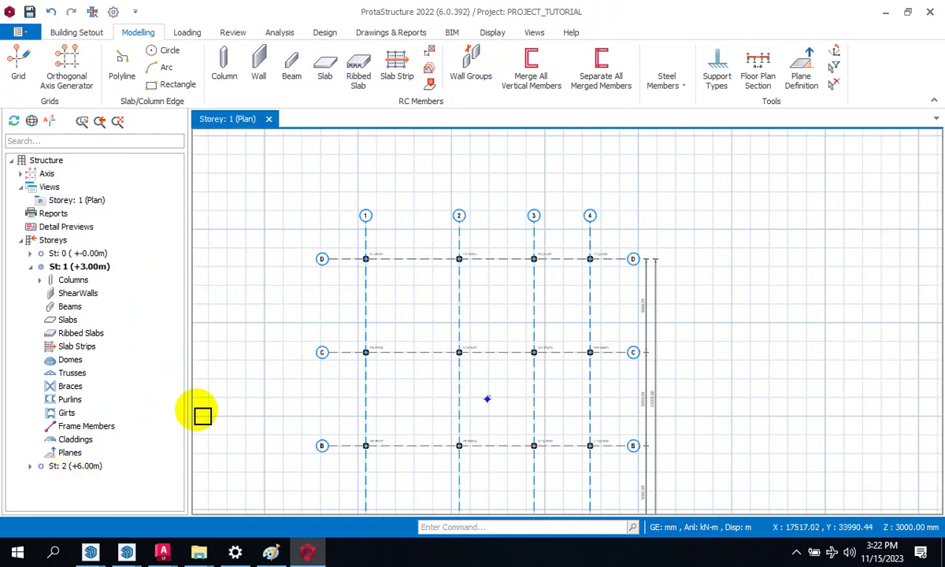
pyautogui.click(90, 266)
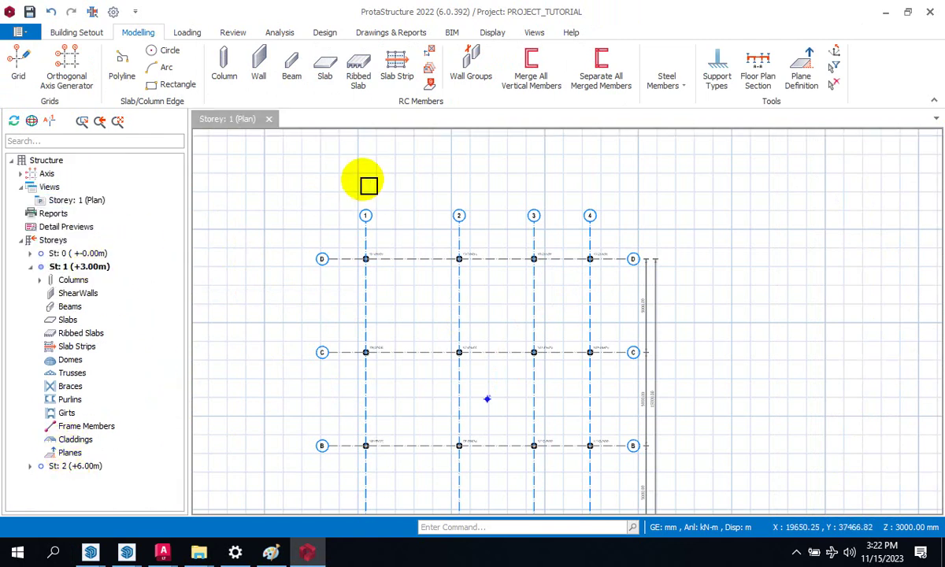
# Examine the storey 1 plan around axes D and C from axis 1 to axis 4 for beams between the columns
pyautogui.click(368, 185)
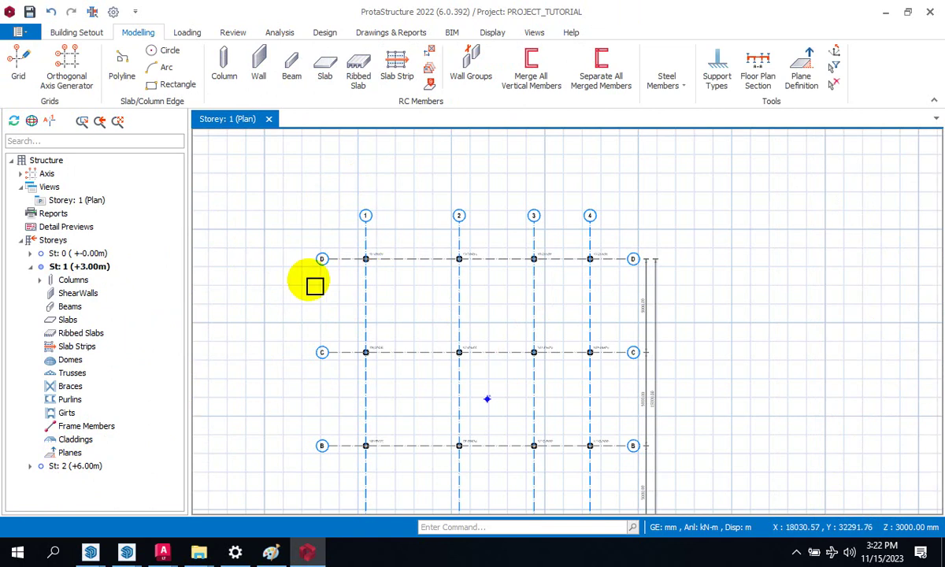
pyautogui.click(392, 172)
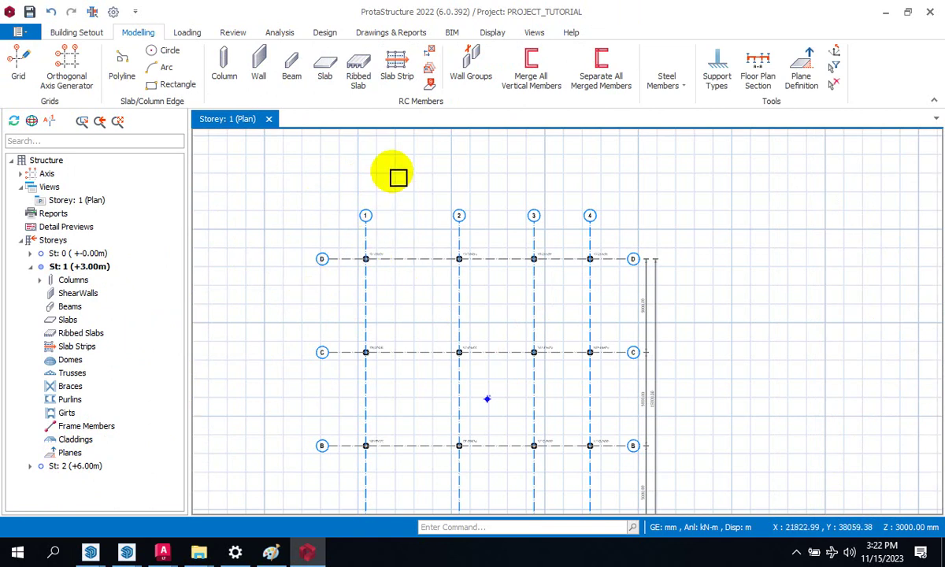
pyautogui.scroll(-3, 414, 180)
pyautogui.scroll(4, 528, 179)
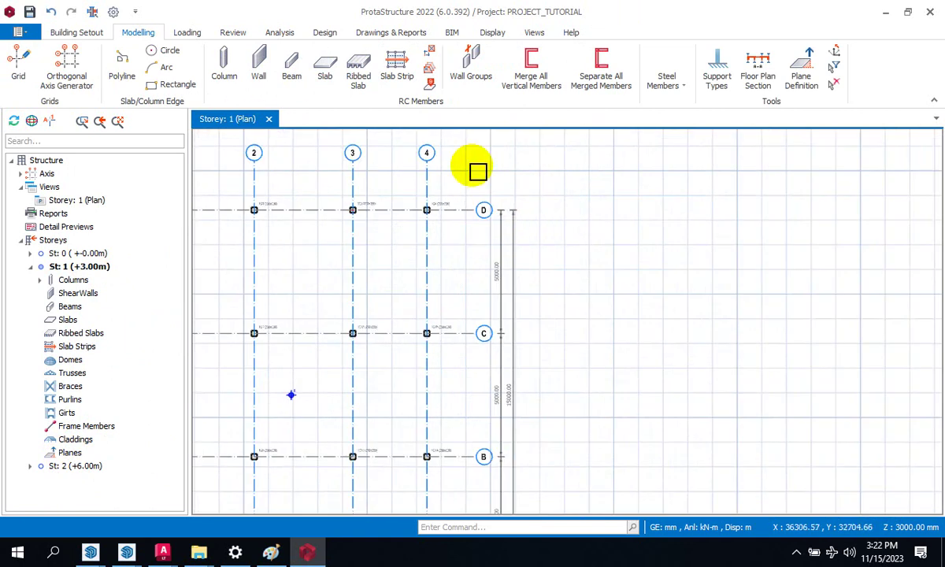
pyautogui.click(484, 211)
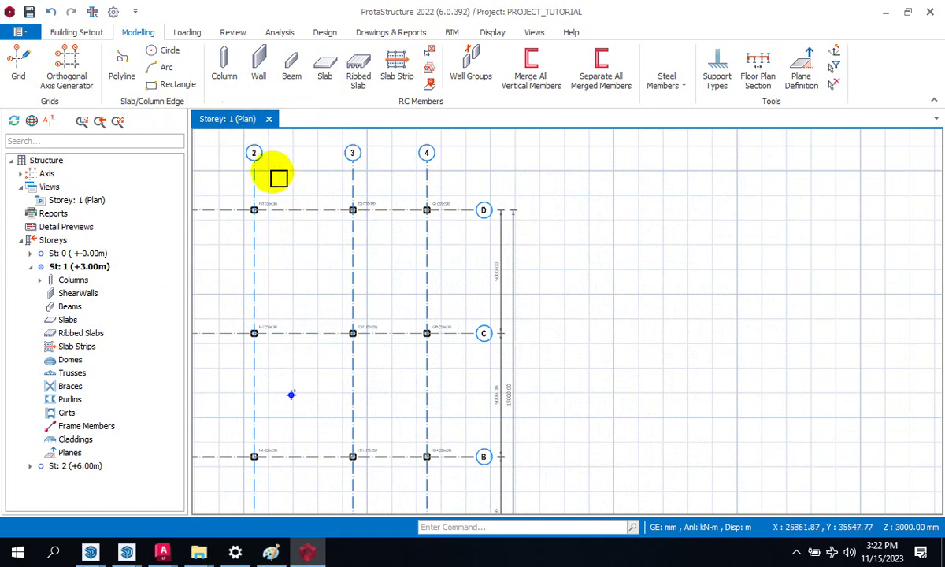
pyautogui.scroll(-4, 546, 354)
pyautogui.scroll(3, 384, 367)
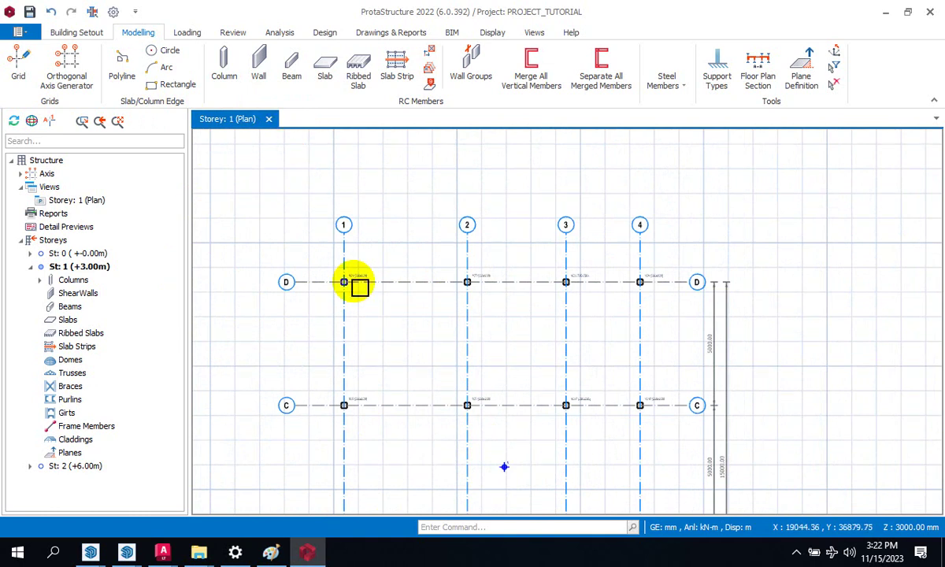
# Select storey St: 0 (+-0.00m) in the structure tree
pyautogui.click(78, 255)
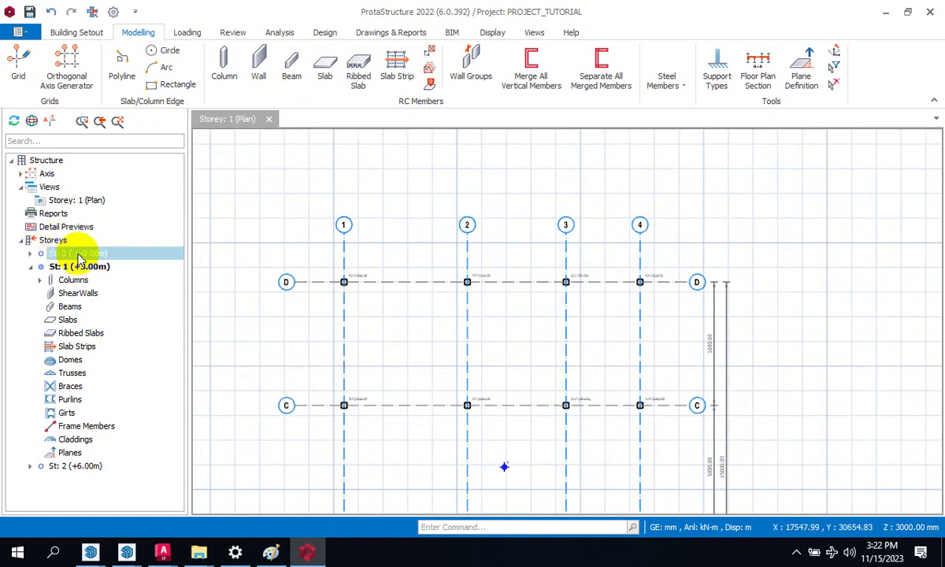
# Open the plan of storey St: 0 and expand its list of beams
pyautogui.doubleClick(79, 255)
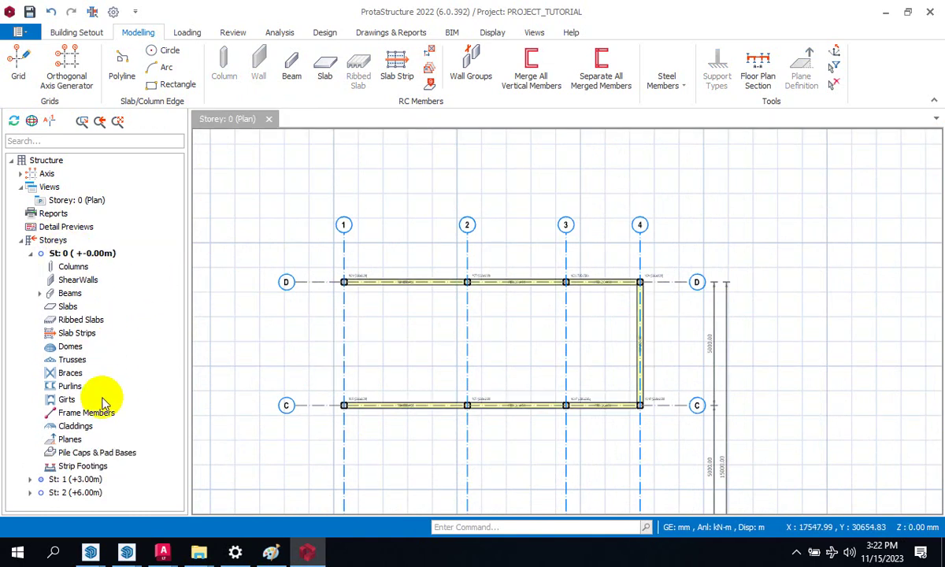
pyautogui.click(37, 294)
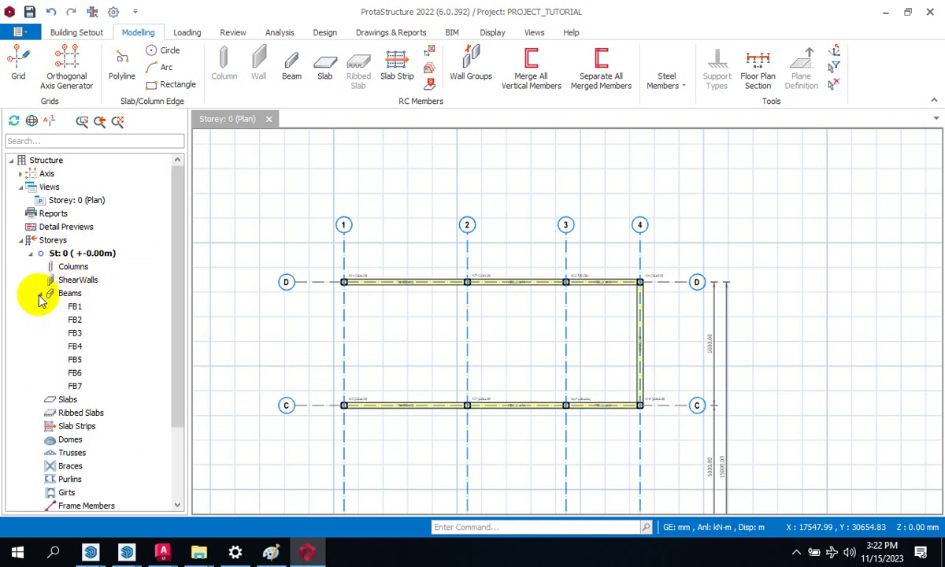
pyautogui.scroll(-4, 434, 257)
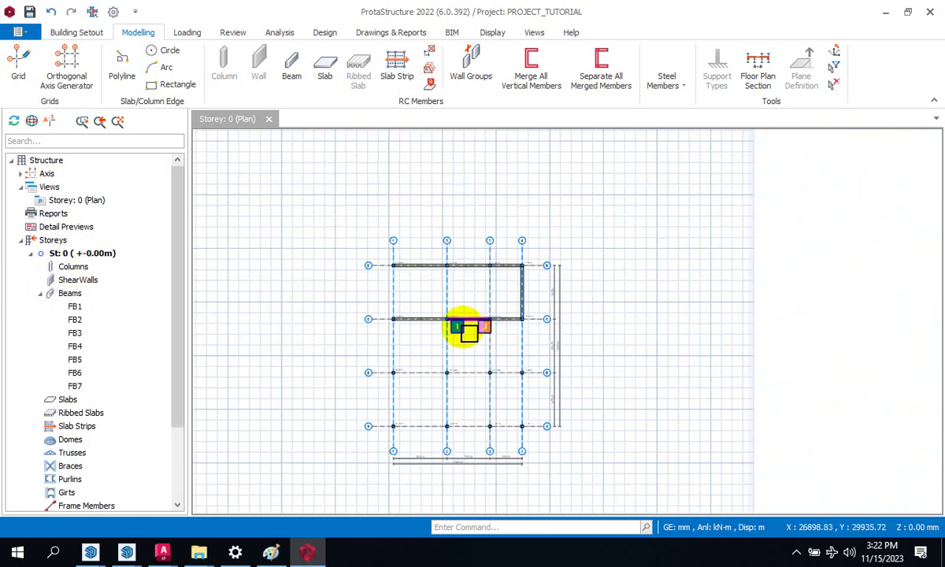
pyautogui.scroll(3, 333, 297)
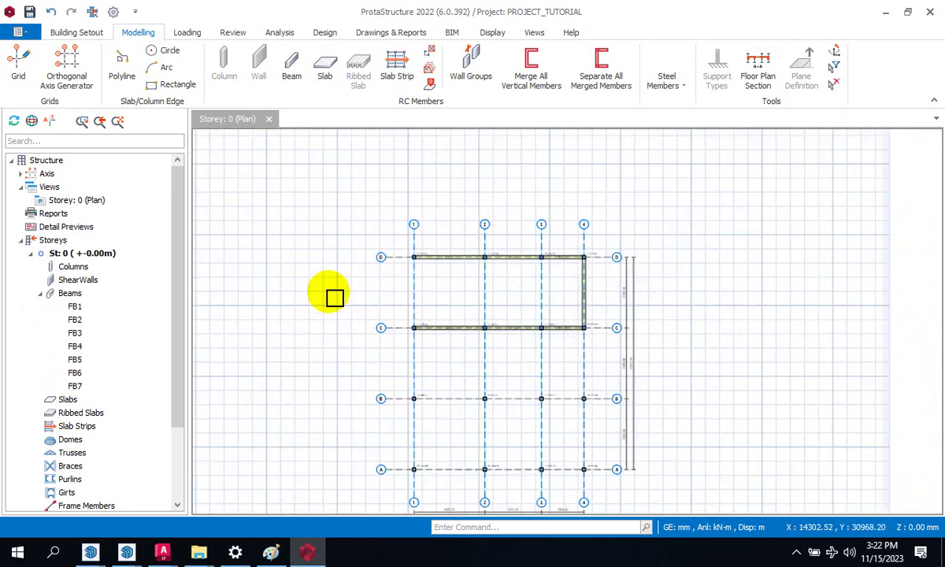
pyautogui.click(439, 225)
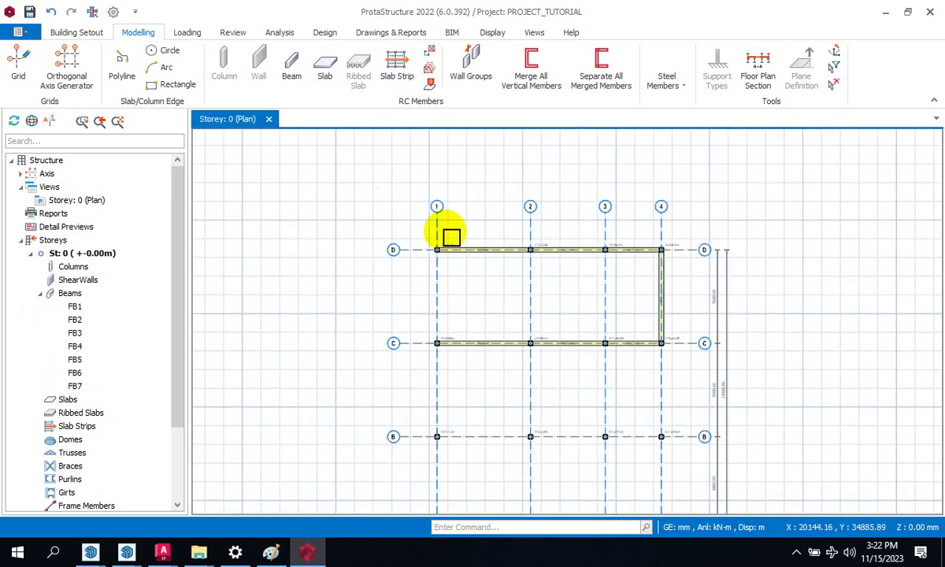
pyautogui.scroll(4, 496, 253)
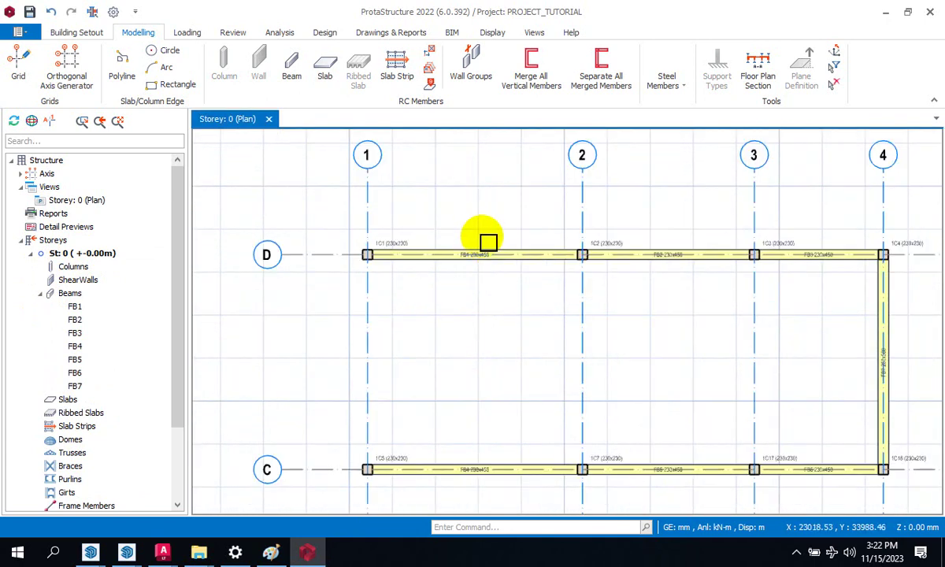
# Delete the storey 0 beams on axis D between axes 1 and 2 and between axes 2 and 3
pyautogui.click(500, 252)
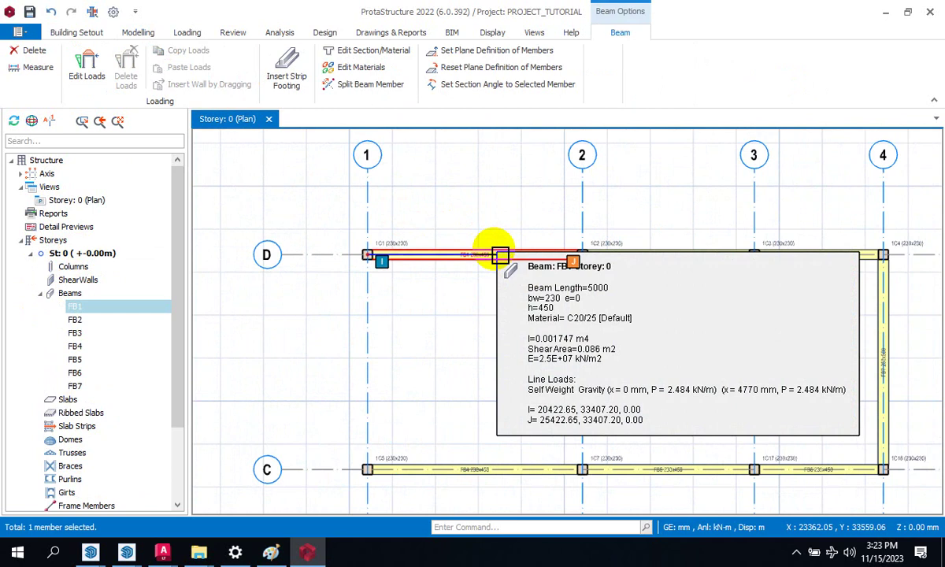
pyautogui.click(634, 253)
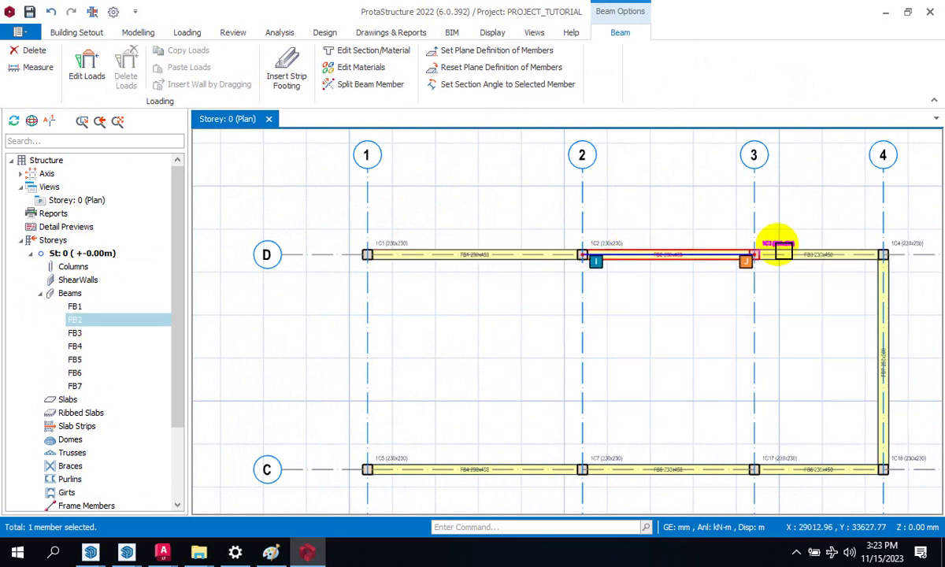
pyautogui.click(786, 248)
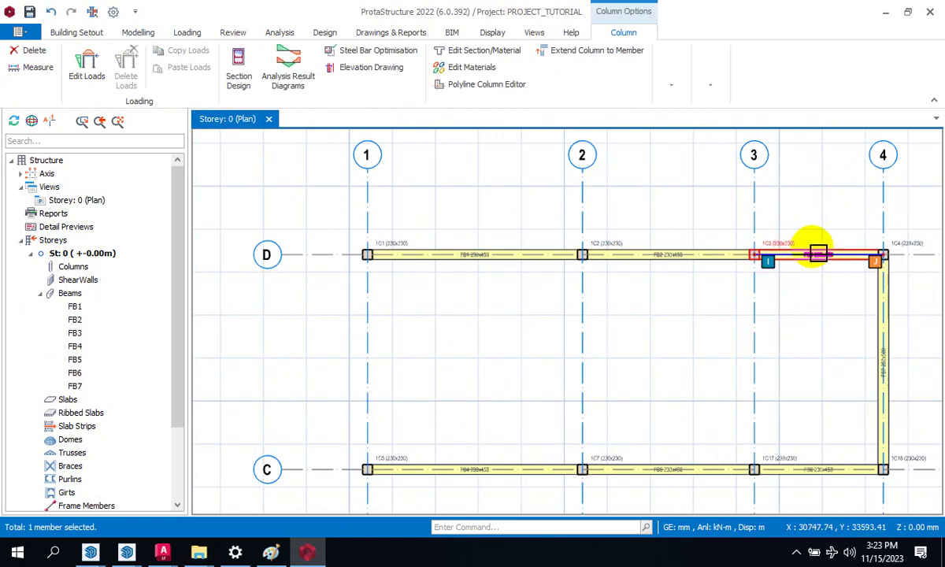
pyautogui.click(811, 252)
pyautogui.click(679, 252)
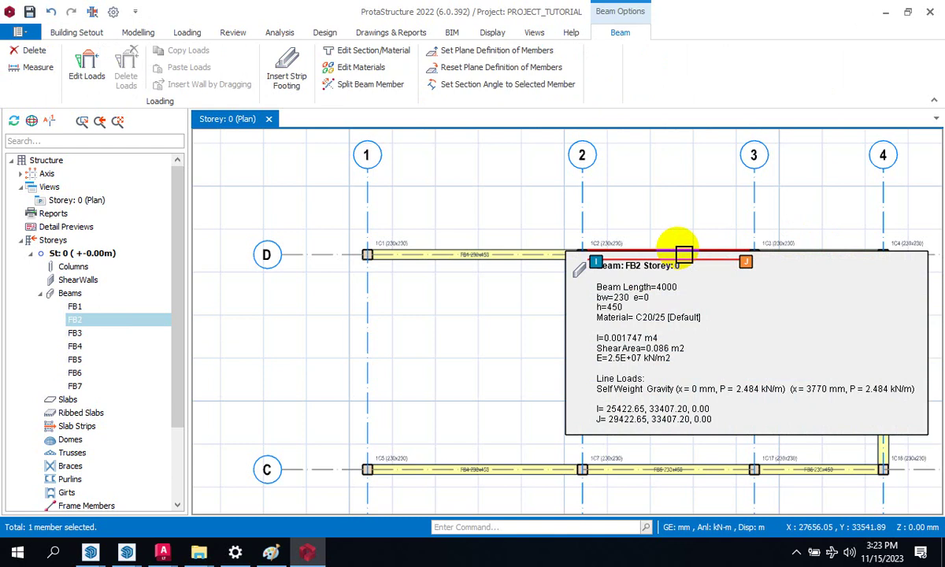
pyautogui.press('Delete')
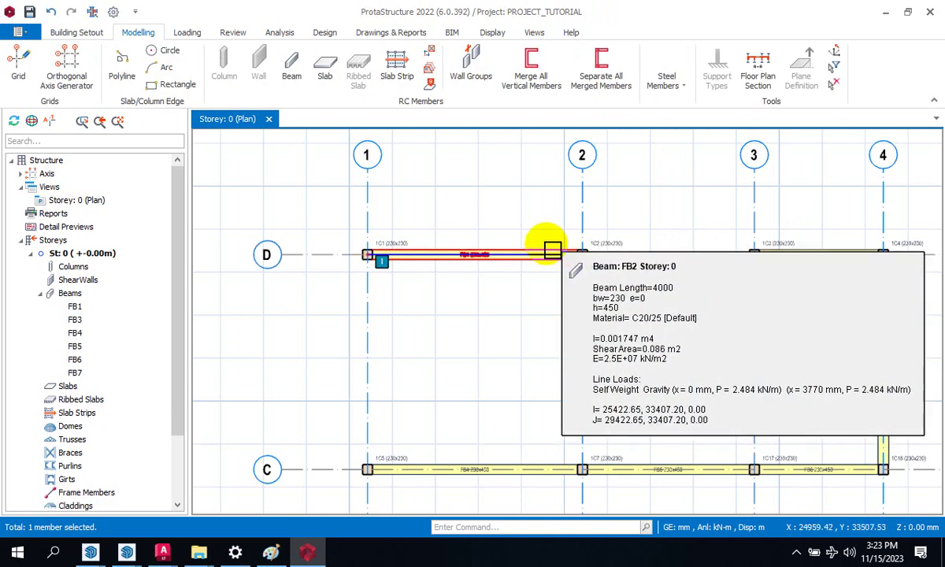
pyautogui.click(550, 252)
pyautogui.press('Delete')
# Delete the storey 0 beam on axis D between axes 3 and 4 and the one on axis 4 between D and C
pyautogui.click(822, 253)
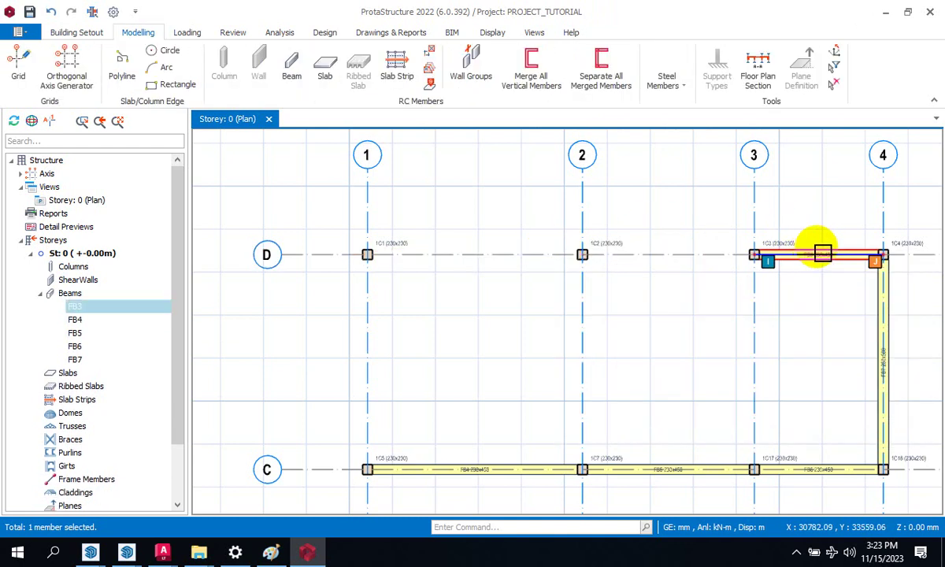
pyautogui.press('Delete')
pyautogui.click(884, 290)
pyautogui.press('Delete')
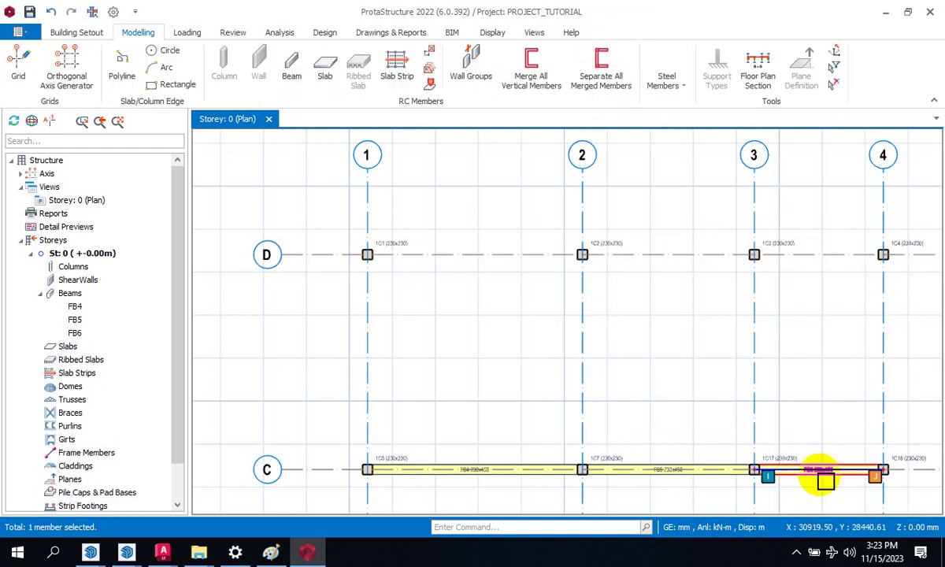
# Delete the three storey 0 beams along axis C between axes 1 and 4
pyautogui.click(819, 468)
pyautogui.press('Delete')
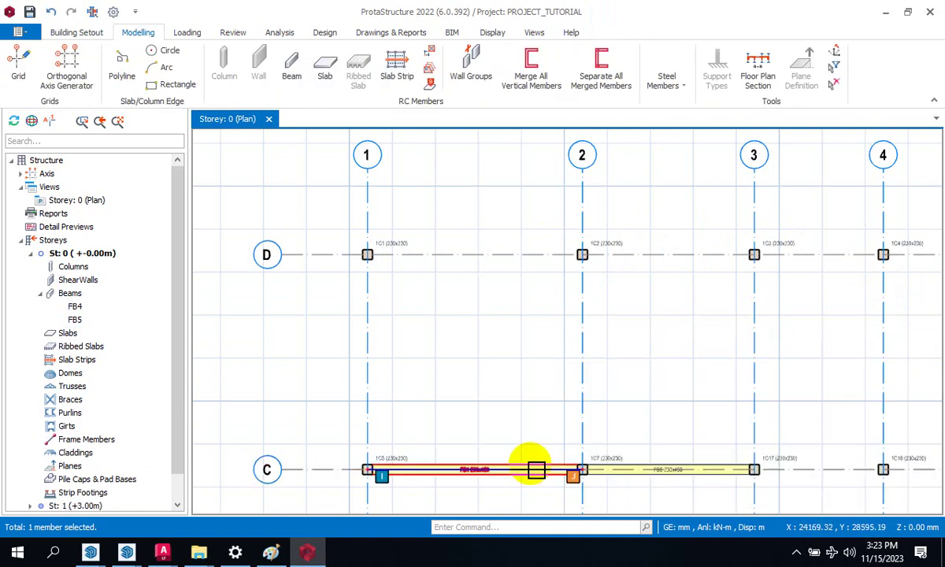
pyautogui.press('Delete')
pyautogui.click(648, 470)
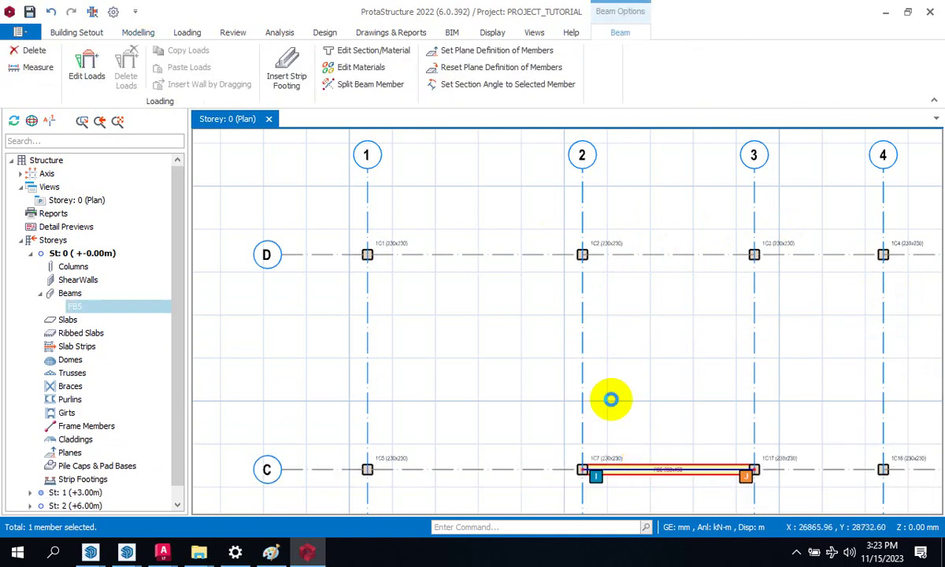
pyautogui.press('Delete')
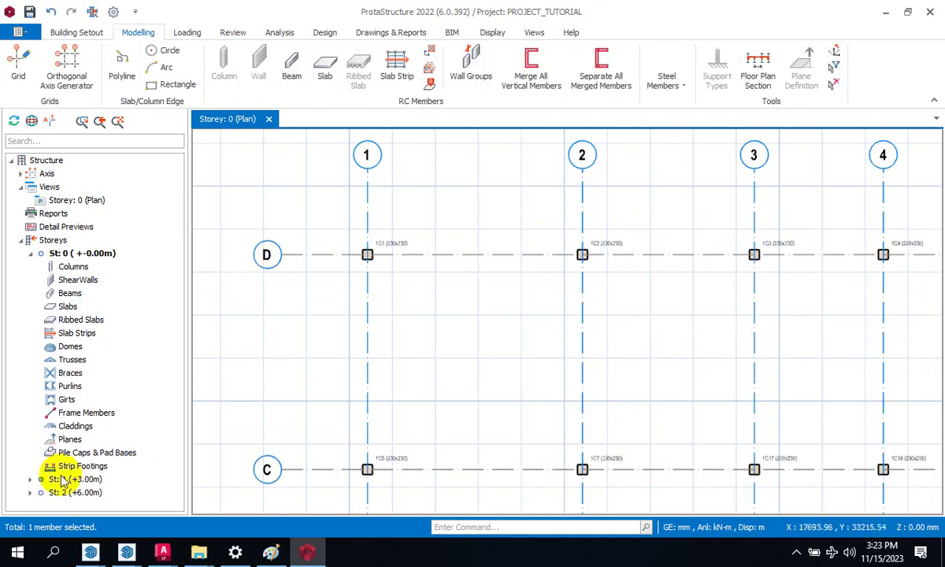
# Open the plan of storey St: 1
pyautogui.click(61, 479)
pyautogui.doubleClick(62, 478)
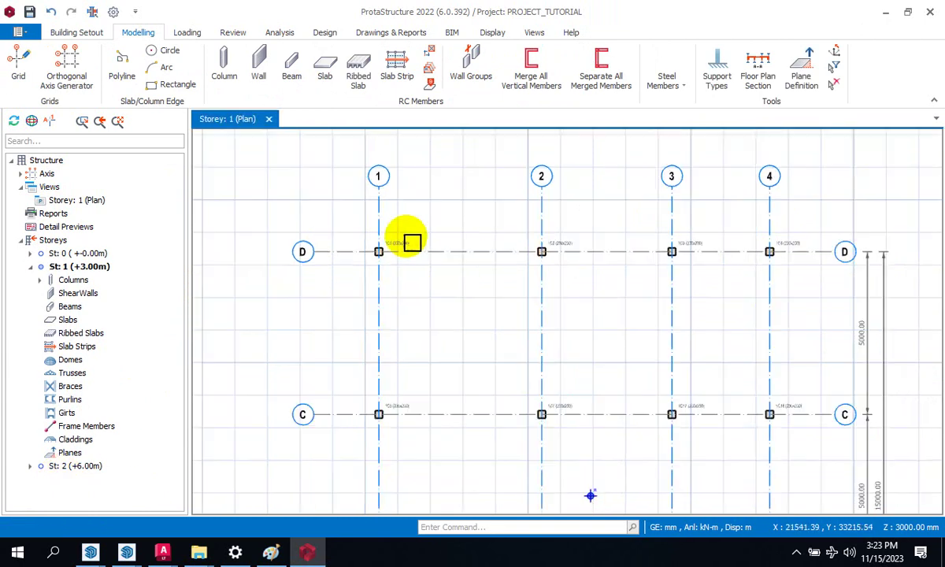
pyautogui.scroll(-3, 402, 236)
pyautogui.scroll(3, 525, 252)
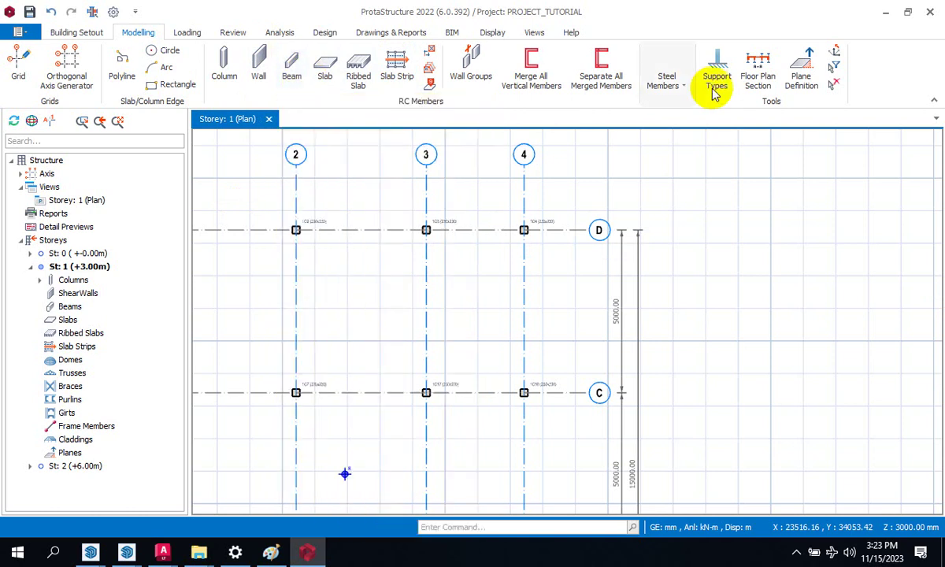
# Insert 250 x 500 mm beams along axis D from axis 1 to axis 4 on storey 1
pyautogui.click(294, 73)
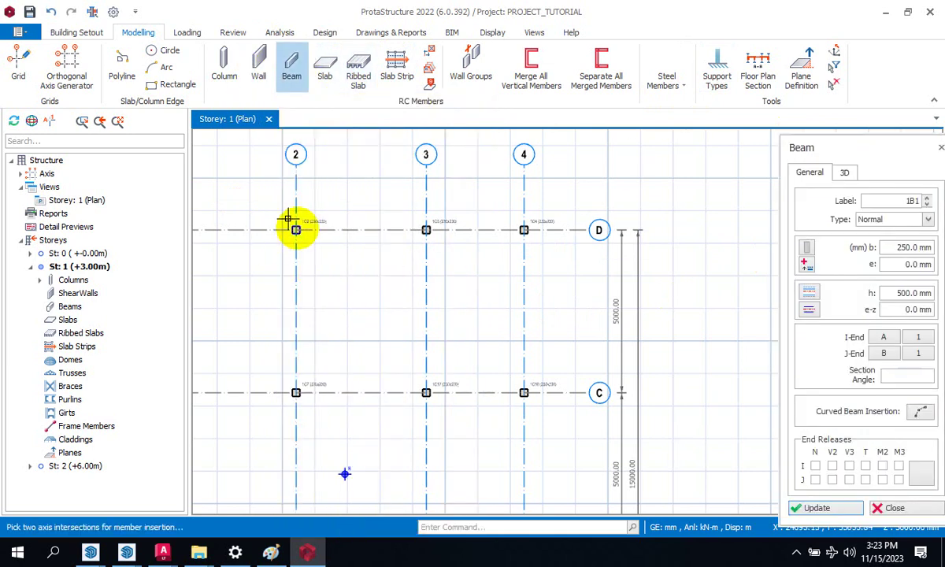
pyautogui.scroll(-2, 534, 249)
pyautogui.scroll(2, 347, 236)
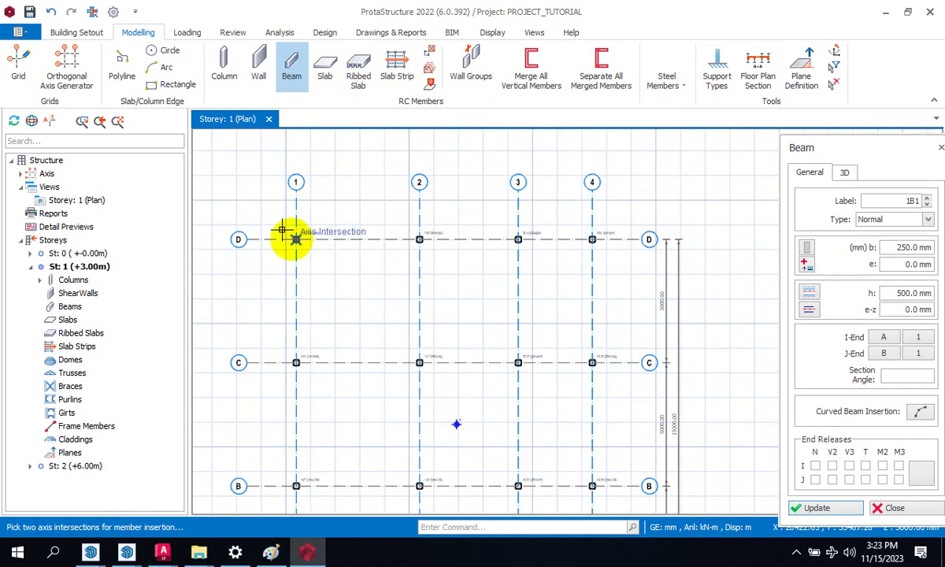
pyautogui.click(283, 231)
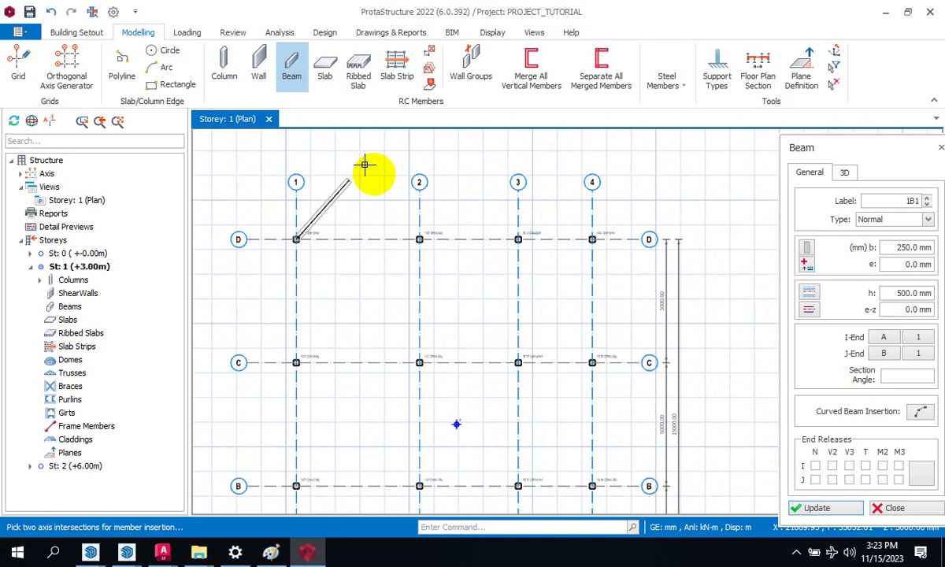
pyautogui.click(586, 236)
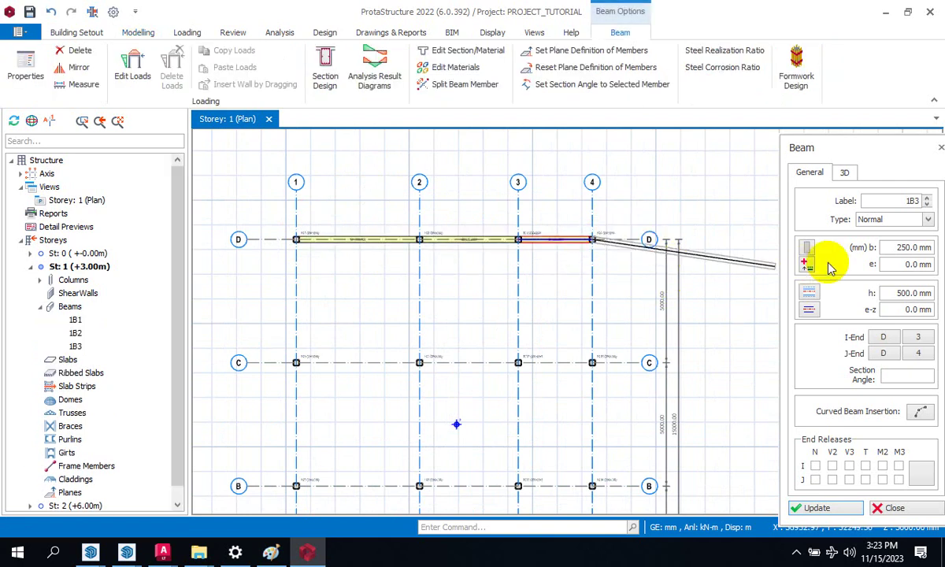
pyautogui.click(895, 247)
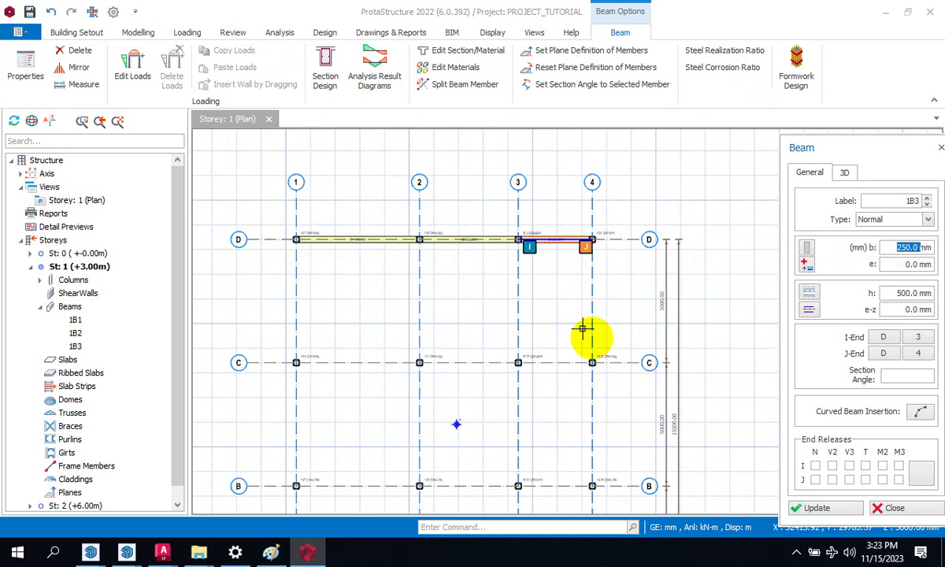
pyautogui.press('Escape')
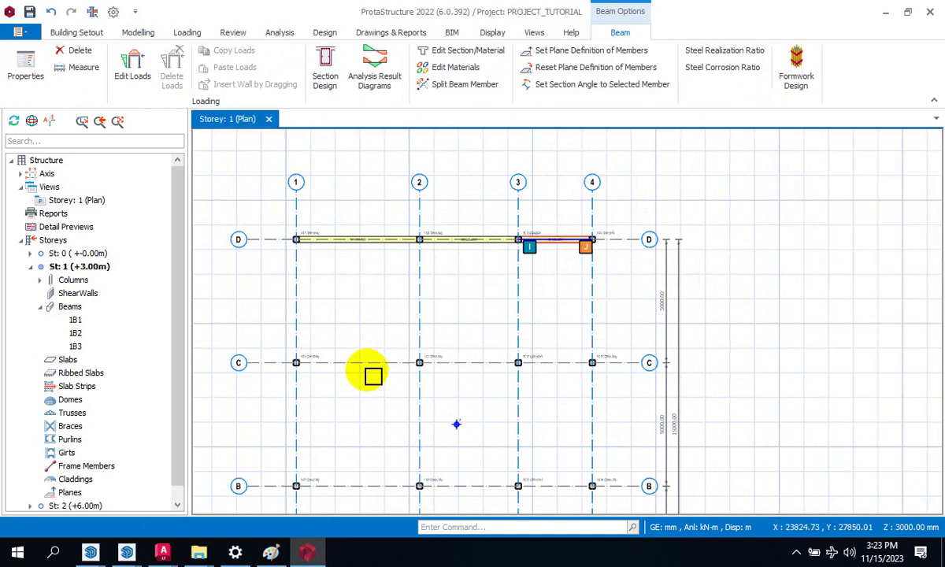
# Set the beam width b to 230 mm and depth h to 450 mm, and insert beams along axis C from axis 1 to axis 4
pyautogui.click(131, 33)
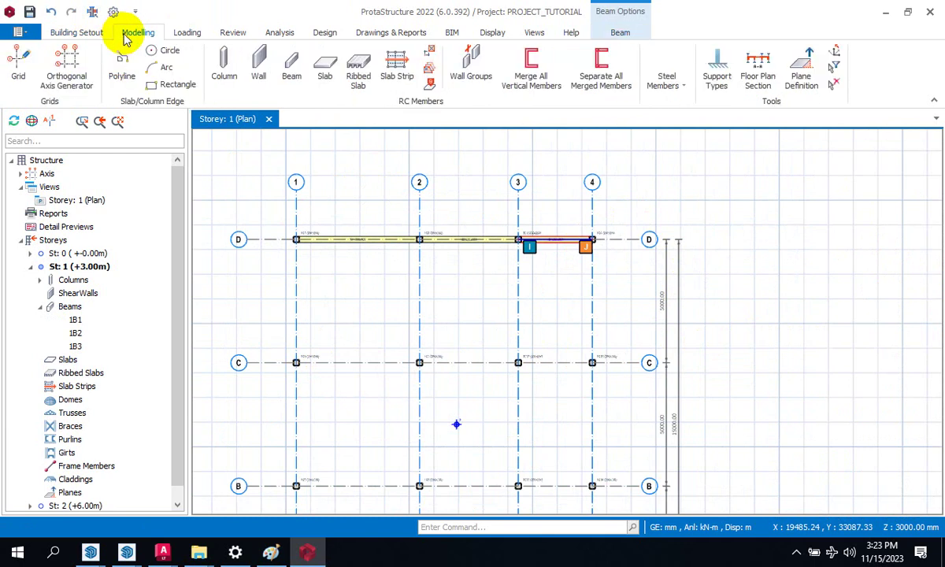
pyautogui.click(293, 71)
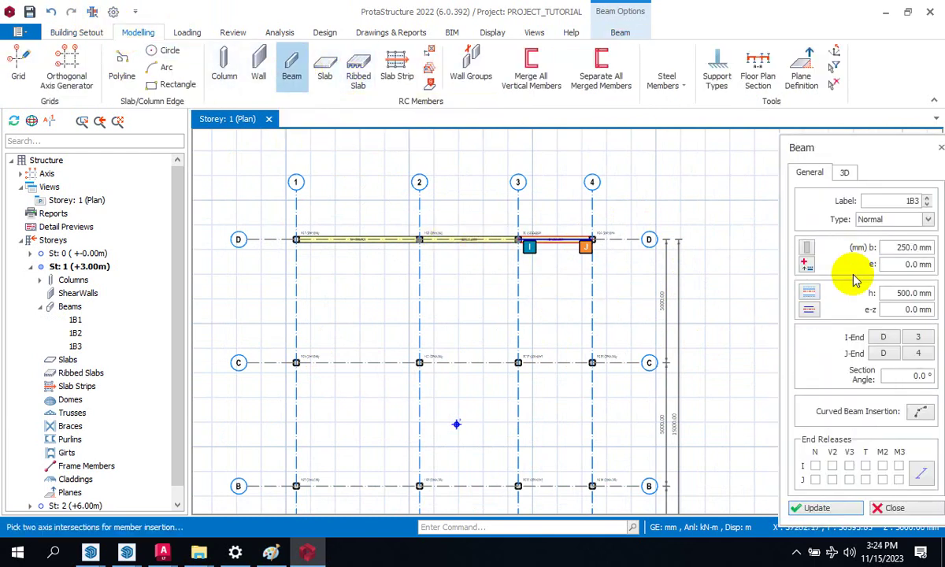
pyautogui.doubleClick(890, 246)
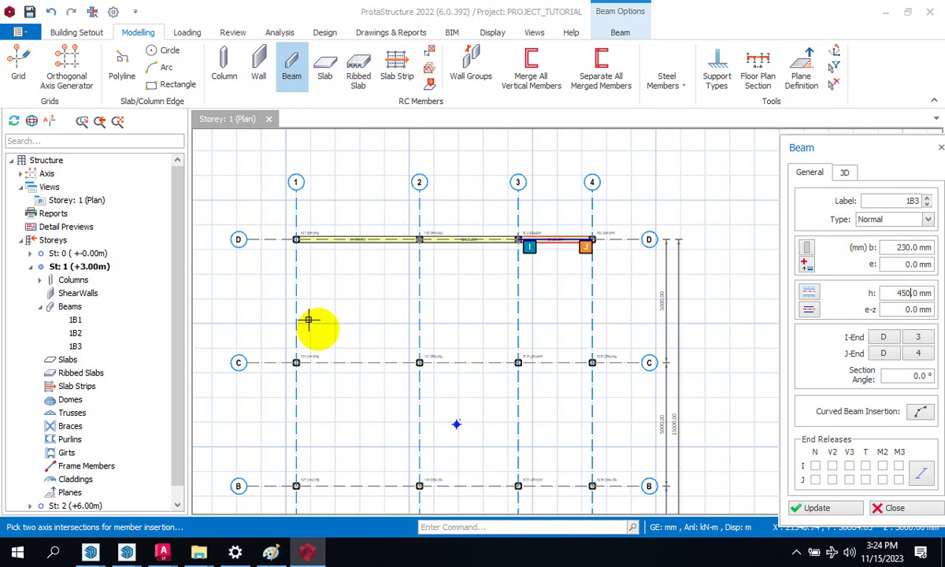
pyautogui.click(296, 361)
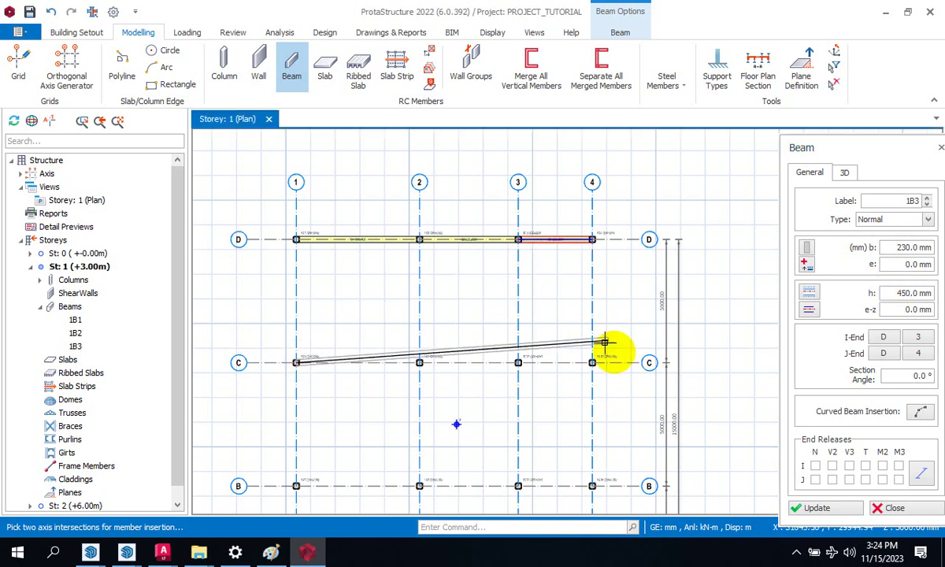
pyautogui.click(593, 362)
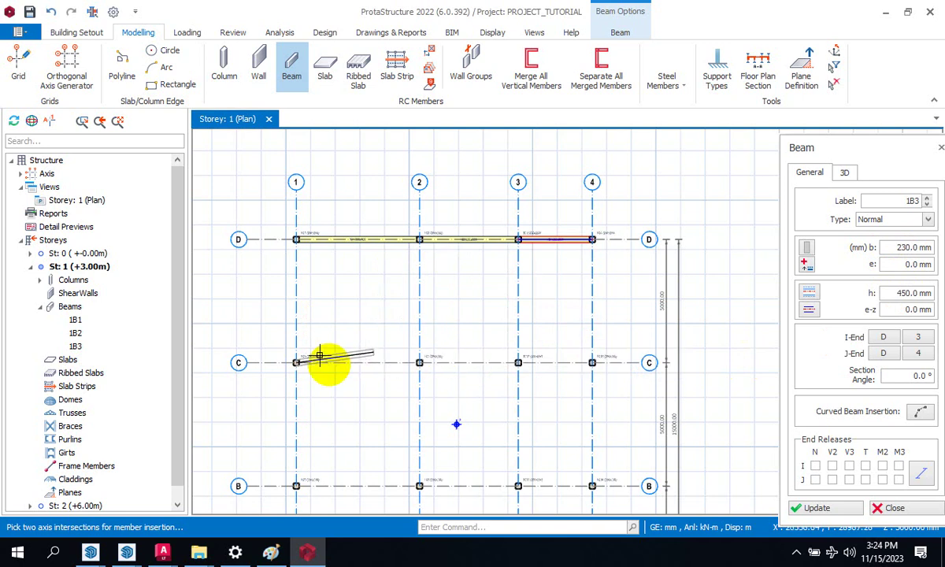
pyautogui.click(584, 352)
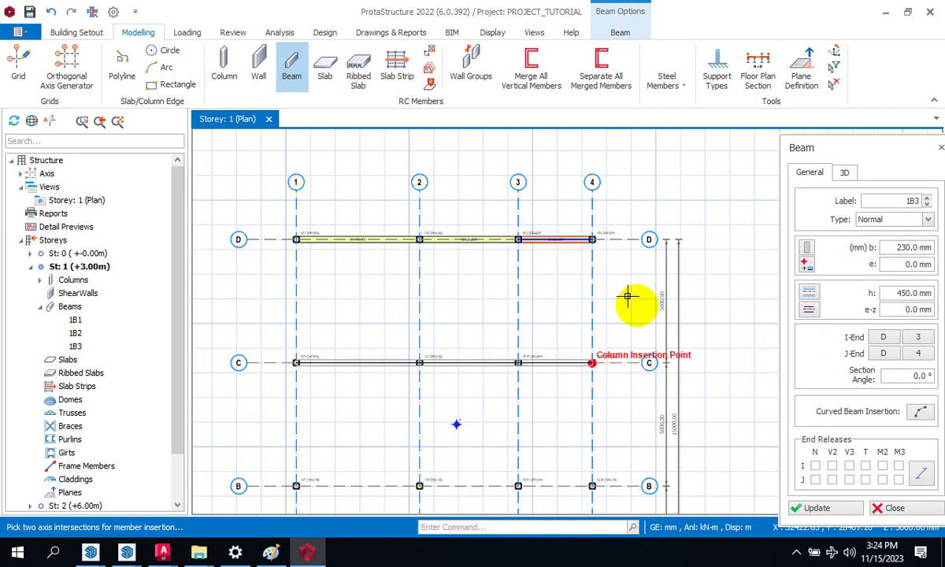
# Insert 230 x 450 mm beams along axis B from axis 1 to axis 4
pyautogui.scroll(-2, 605, 338)
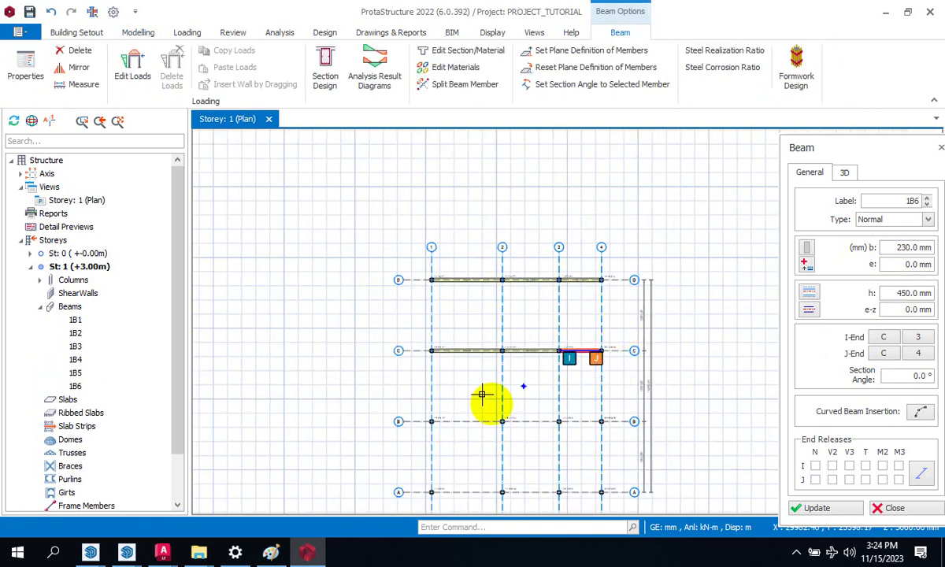
pyautogui.click(426, 421)
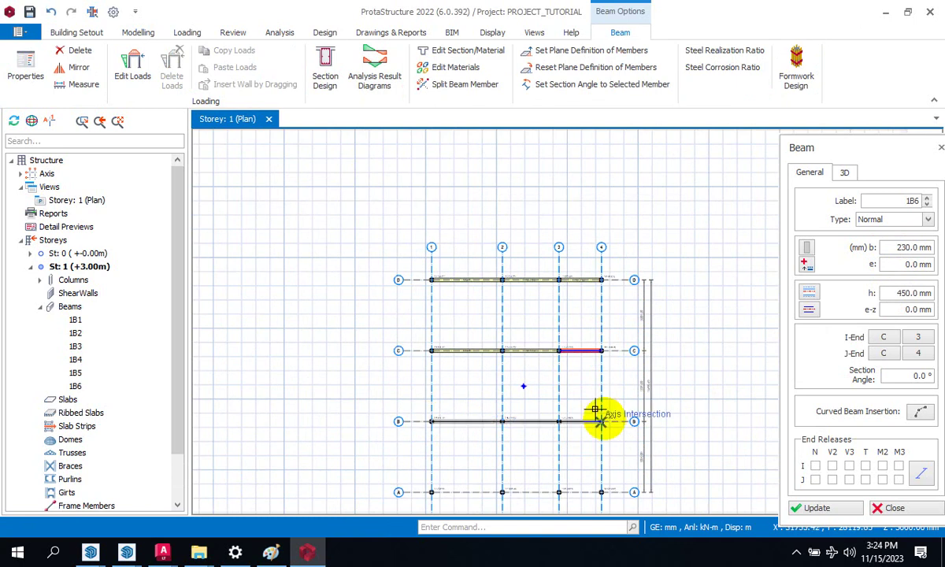
pyautogui.scroll(2, 601, 417)
pyautogui.click(601, 415)
pyautogui.scroll(-2, 624, 260)
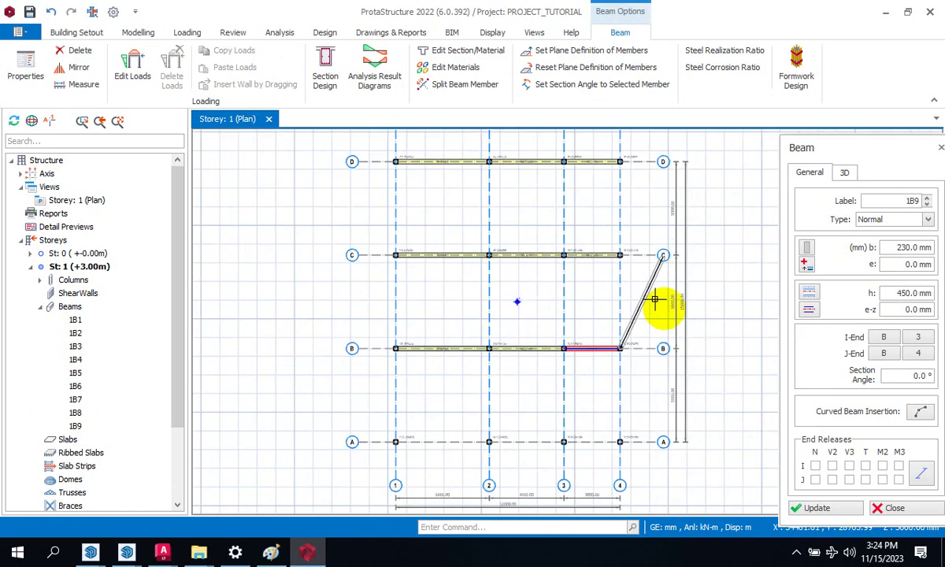
pyautogui.press('Escape')
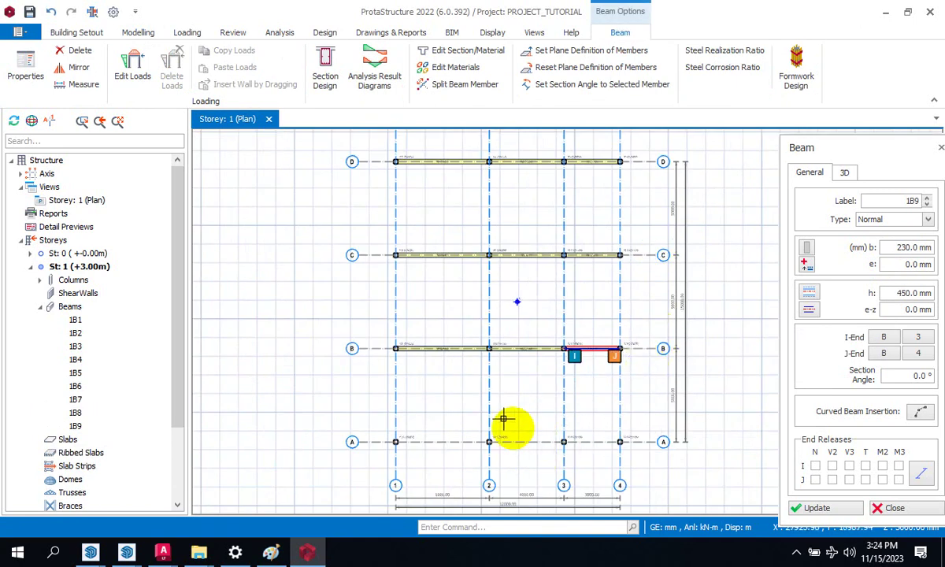
# Insert 230 x 450 mm beams along axis A from axis 1 to axis 4, and along axis 1 from axis D to axis A
pyautogui.click(392, 433)
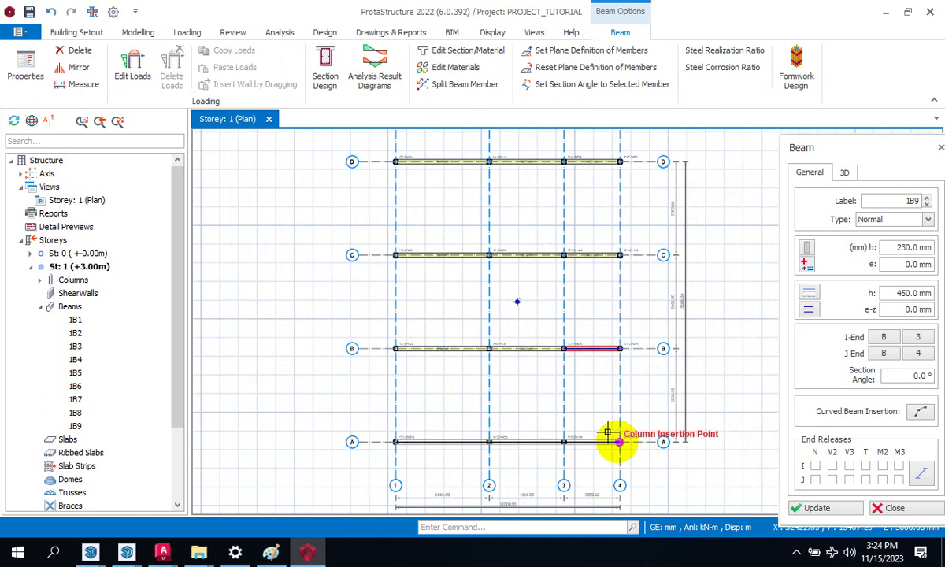
pyautogui.click(620, 441)
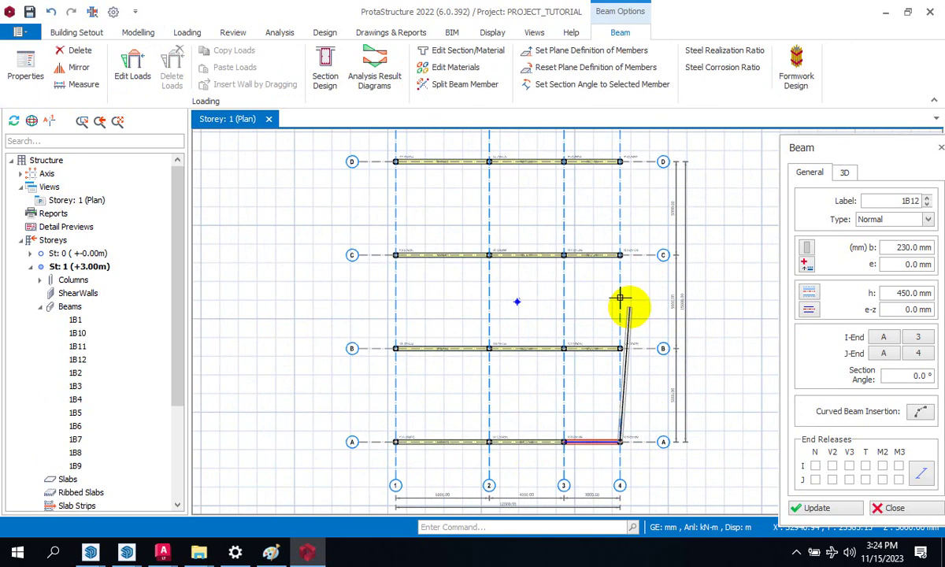
pyautogui.click(380, 144)
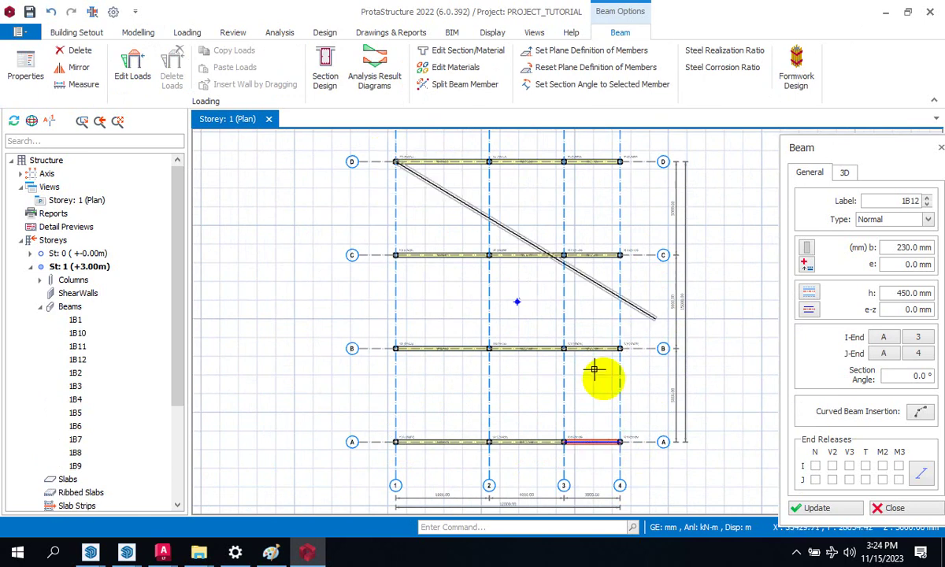
pyautogui.click(395, 441)
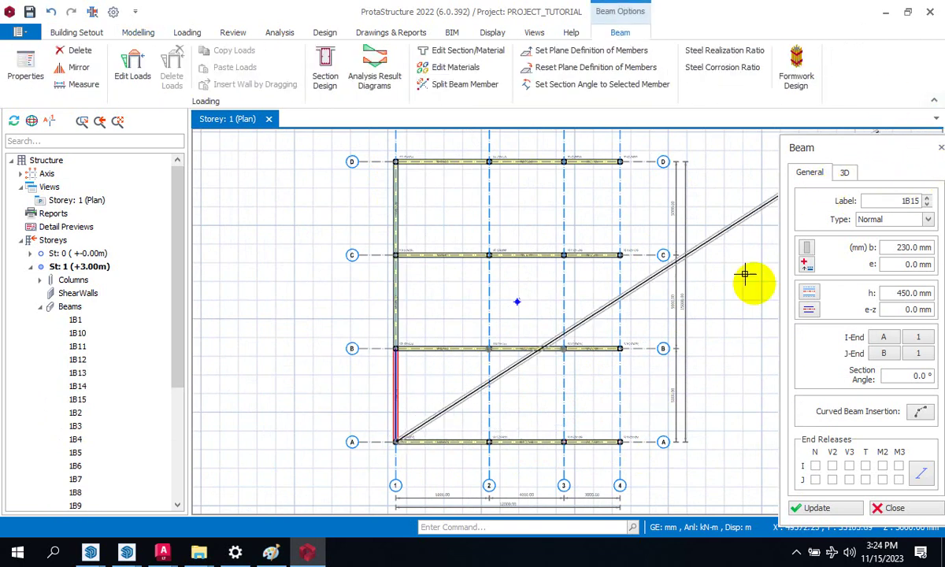
pyautogui.press('Escape')
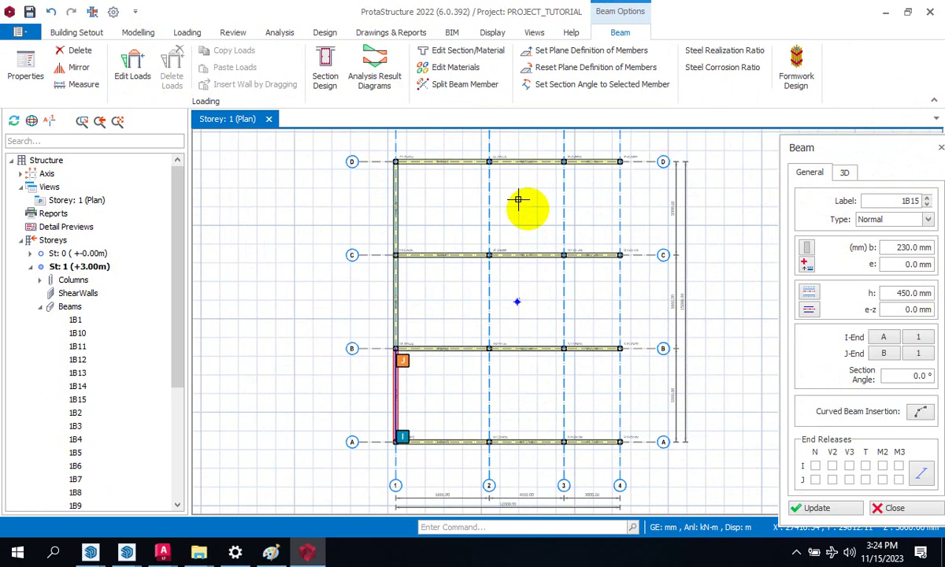
# Insert 230 x 450 mm beams along axes 2 and 3, each running from axis D to axis A
pyautogui.click(486, 160)
pyautogui.click(485, 438)
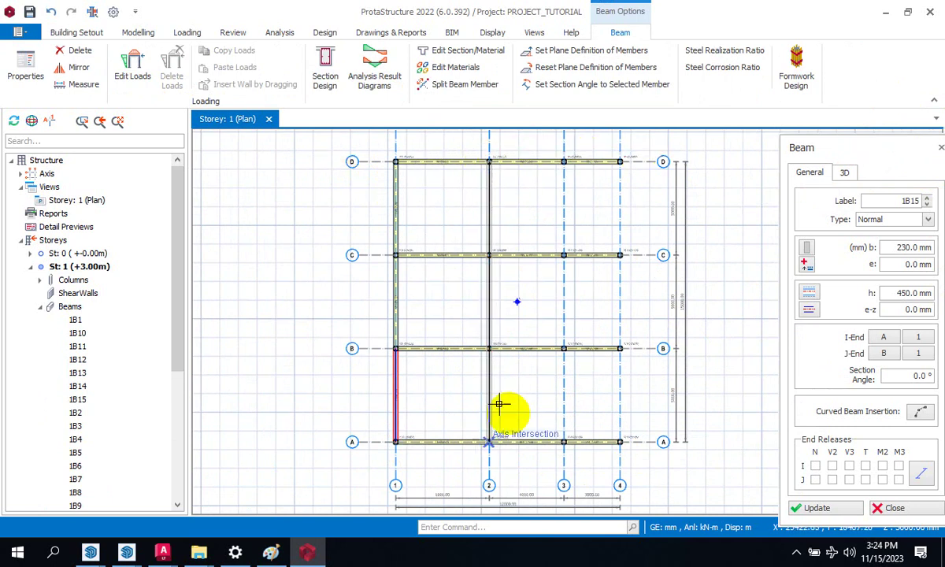
pyautogui.press('Escape')
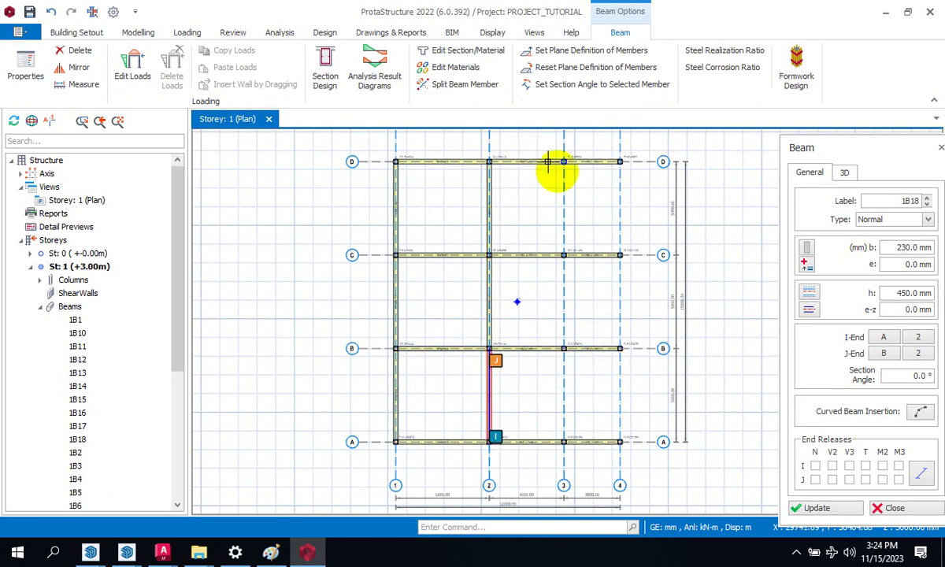
pyautogui.click(563, 160)
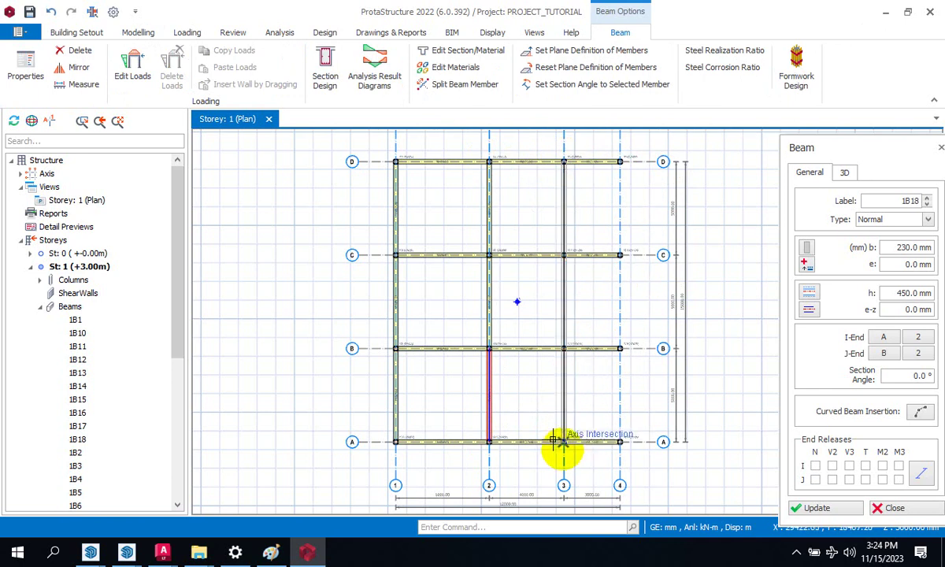
pyautogui.click(561, 441)
pyautogui.press('Escape')
# Insert 230 x 450 mm beams along axis 4 from axis D to axis A and end beam insertion
pyautogui.click(621, 161)
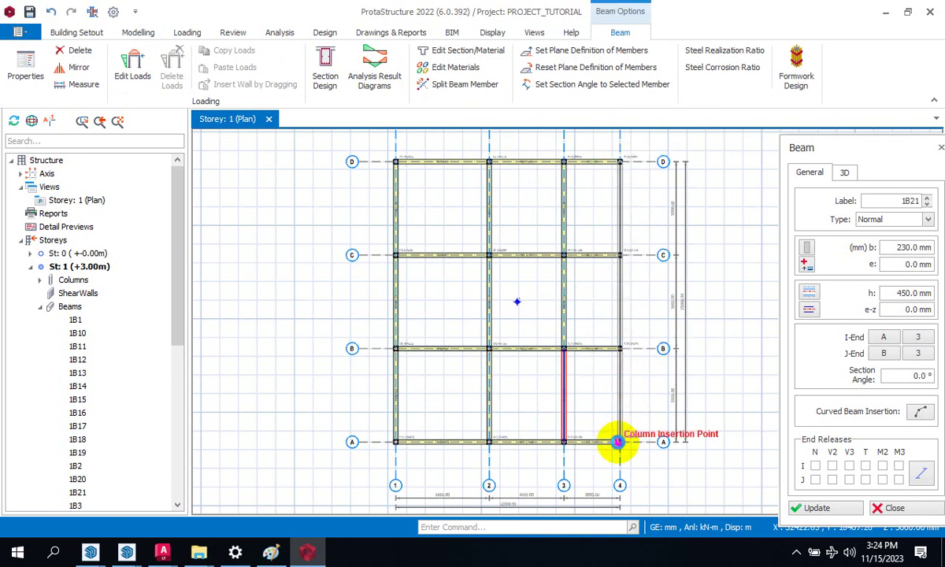
pyautogui.click(618, 442)
pyautogui.press('Escape')
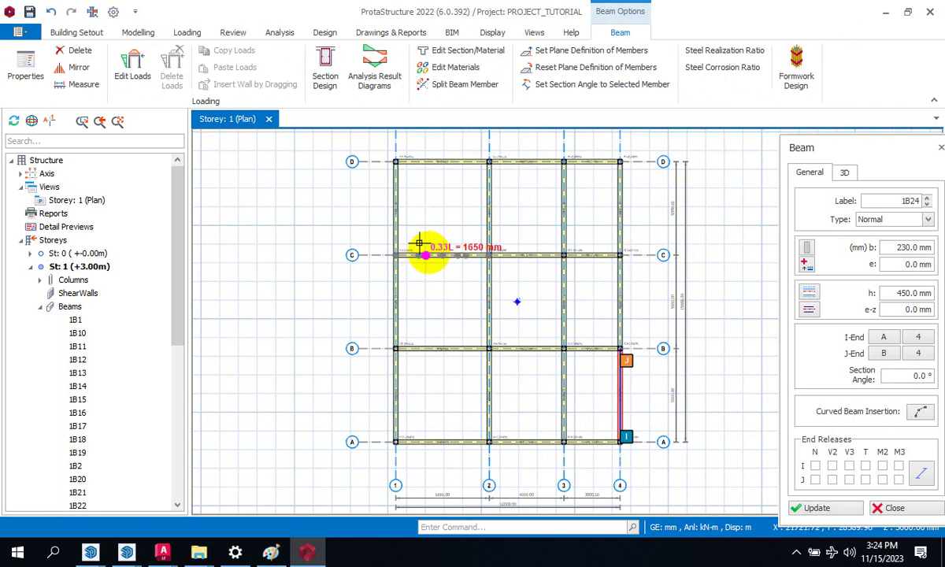
pyautogui.press('Escape')
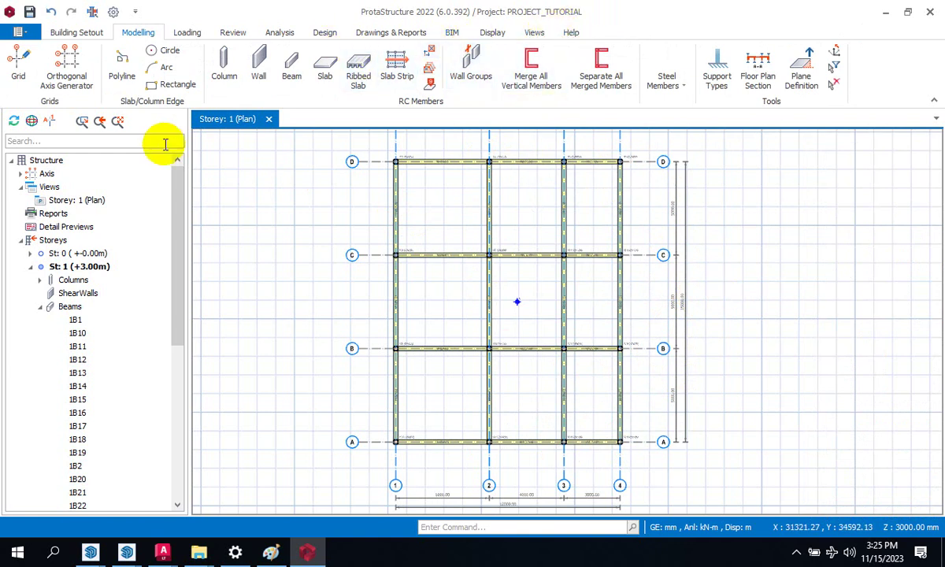
# Open a 3D physical model view of storey 1 and compare it with the plan view
pyautogui.click(42, 306)
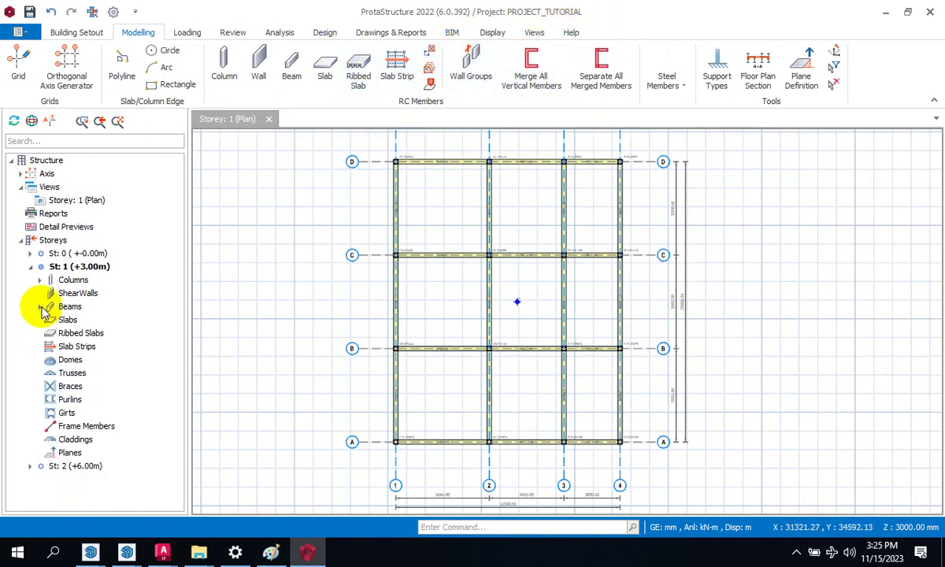
pyautogui.click(50, 187)
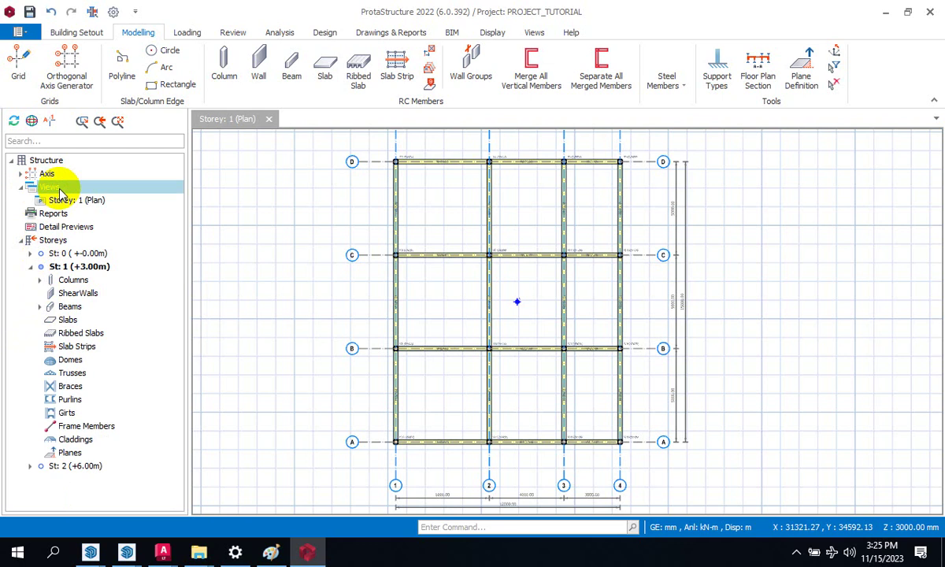
pyautogui.rightClick(59, 191)
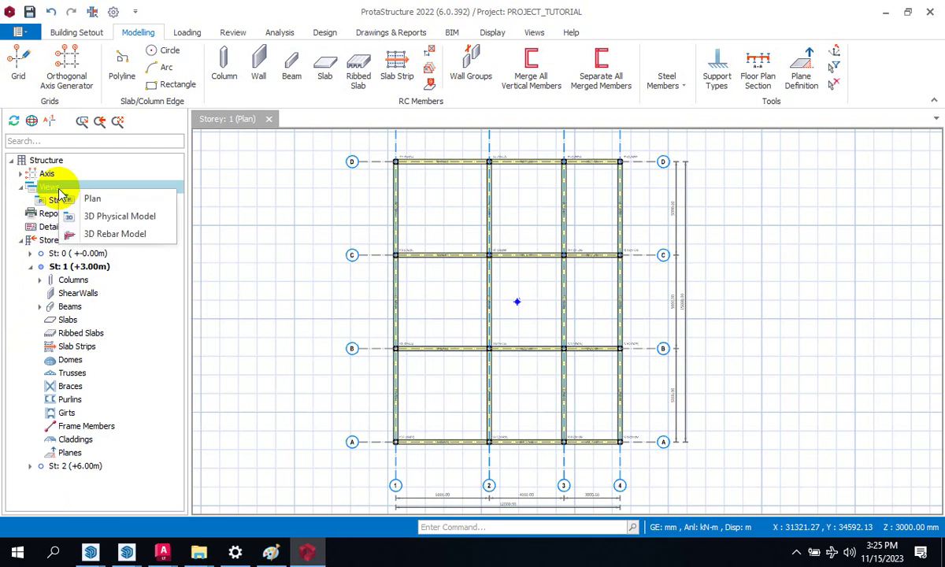
pyautogui.click(140, 219)
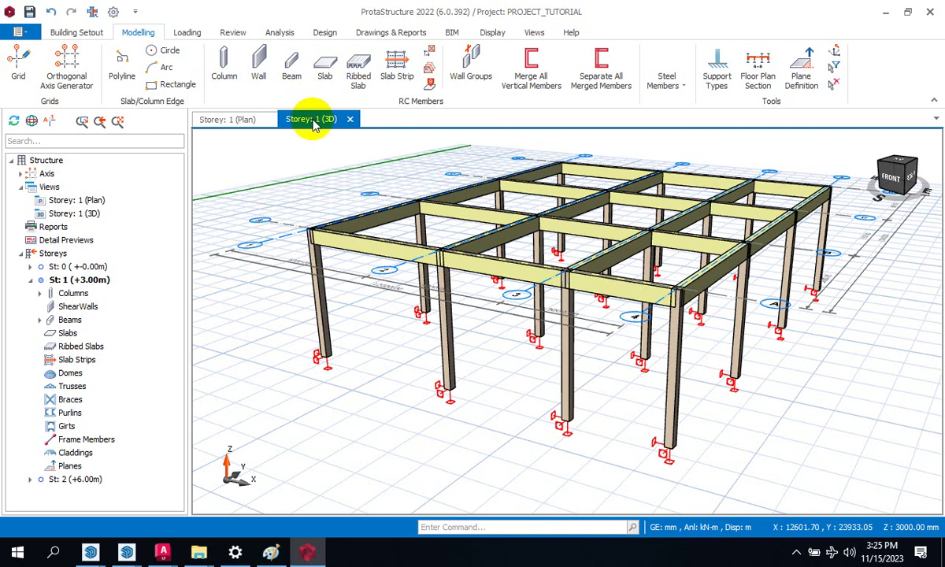
pyautogui.click(236, 125)
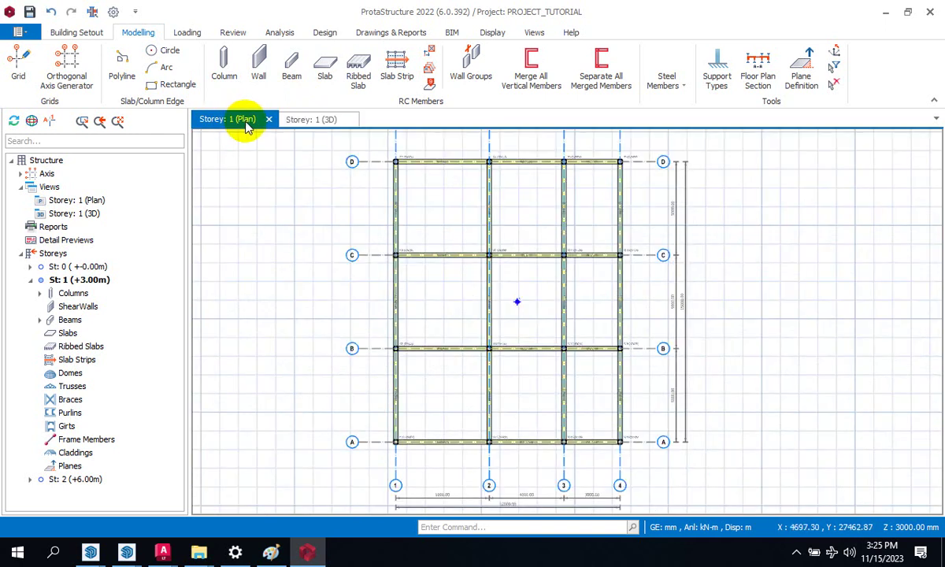
pyautogui.click(301, 119)
pyautogui.click(240, 122)
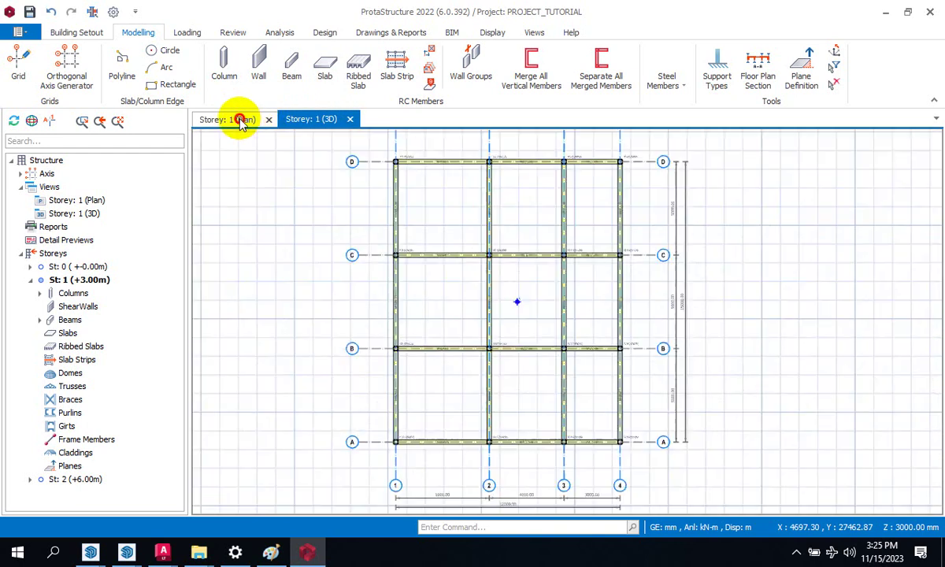
pyautogui.click(321, 124)
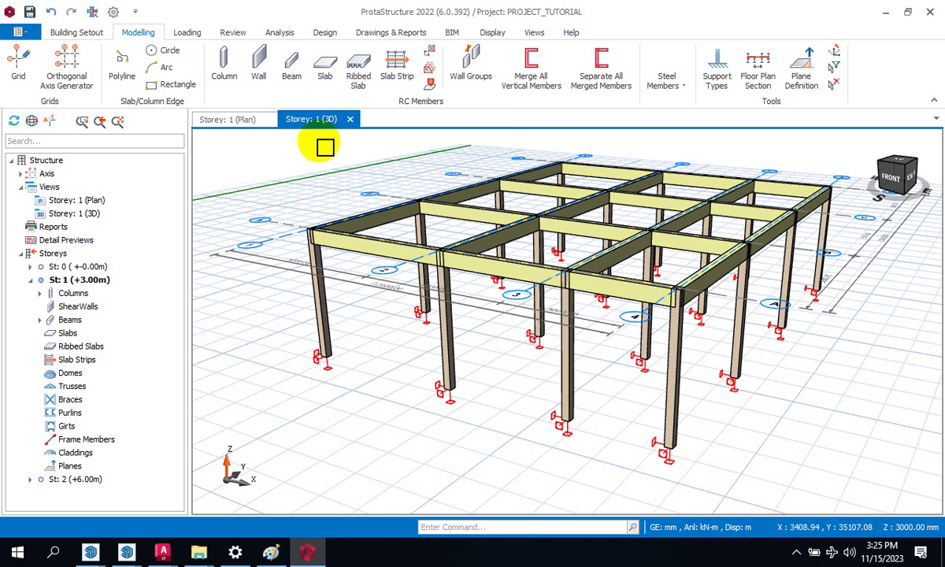
# Tile the storey 1 plan and 3D views vertically and fit the whole grid in the plan view
pyautogui.click(534, 33)
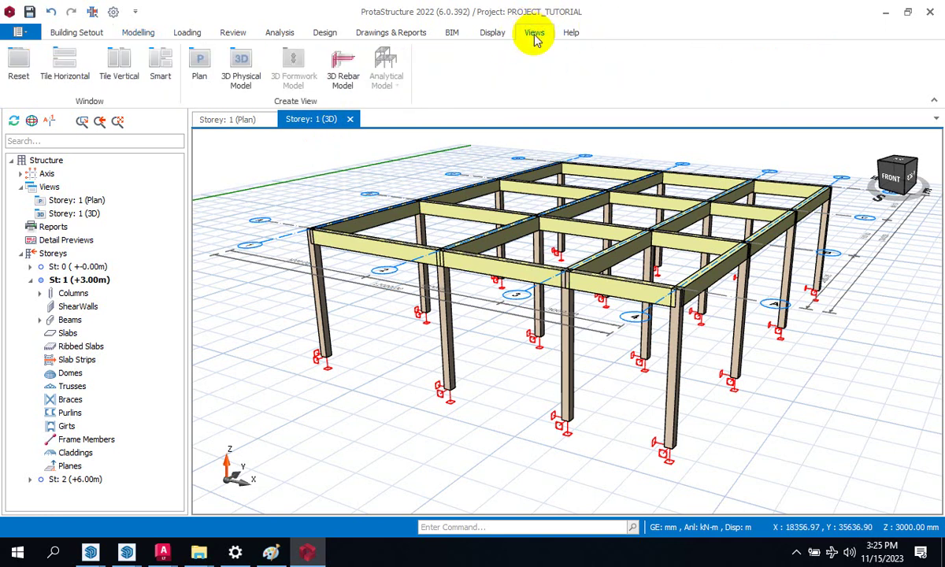
pyautogui.click(120, 63)
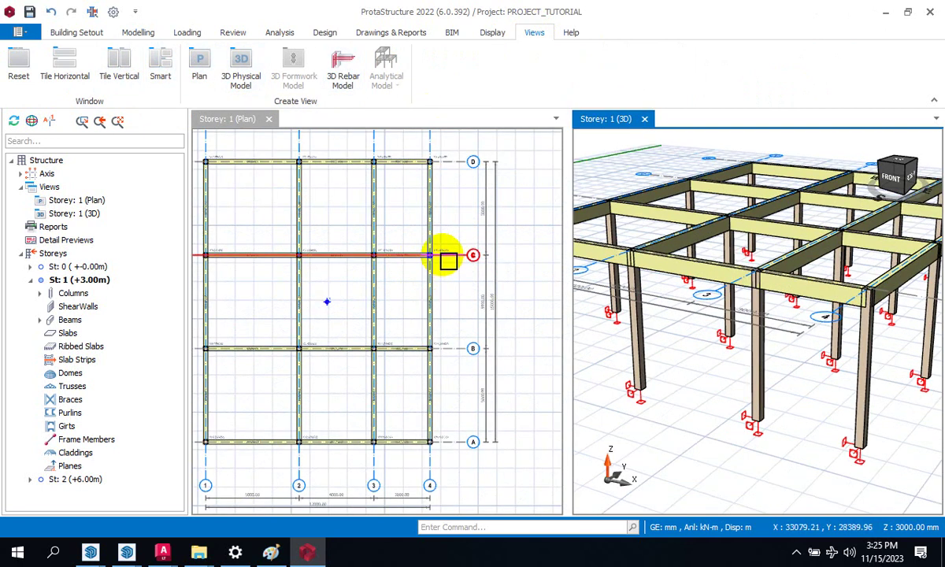
pyautogui.scroll(-2, 473, 260)
pyautogui.scroll(1, 483, 260)
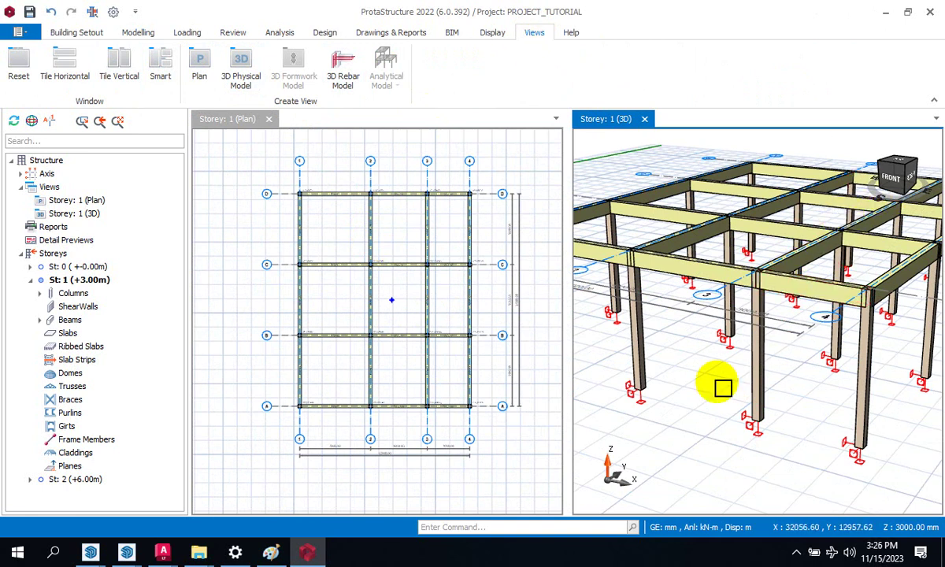
pyautogui.scroll(1, 421, 201)
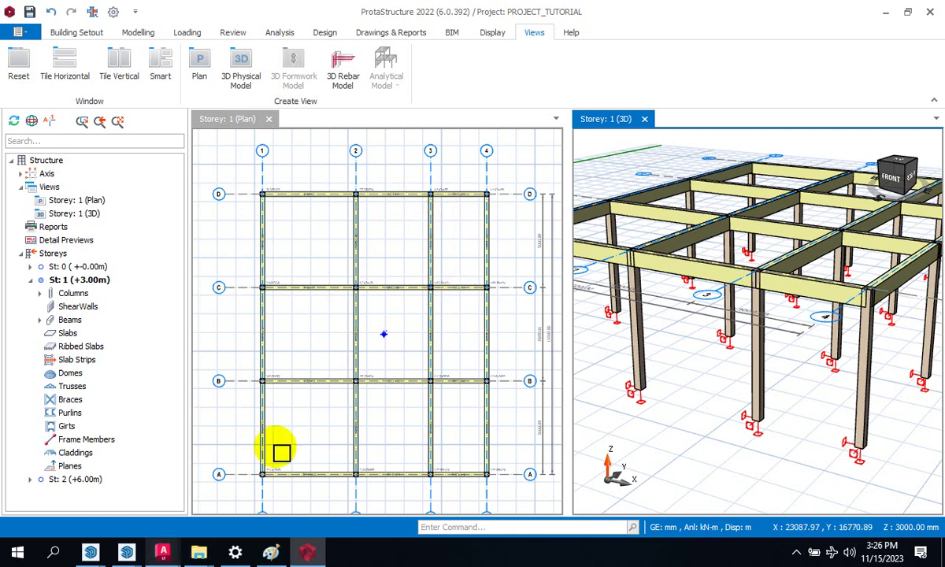
# Select the storey 1 beams and columns in the plan with a selection window across the grid from D/1 to A/4
pyautogui.click(300, 384)
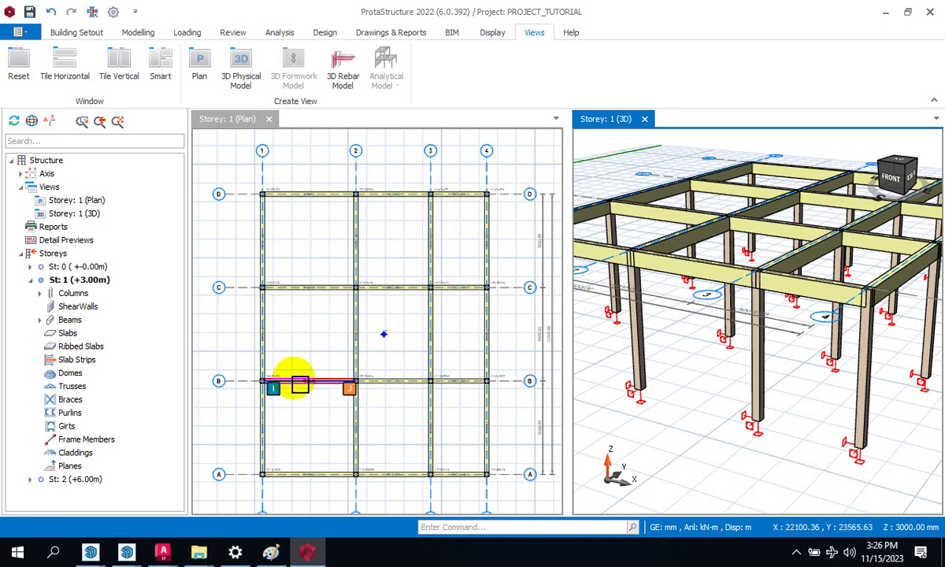
pyautogui.moveTo(297, 382)
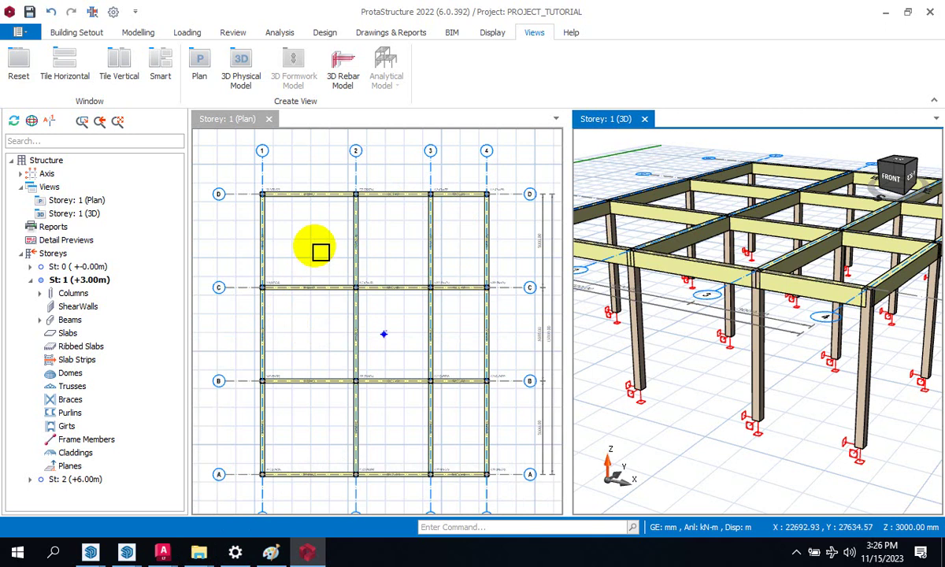
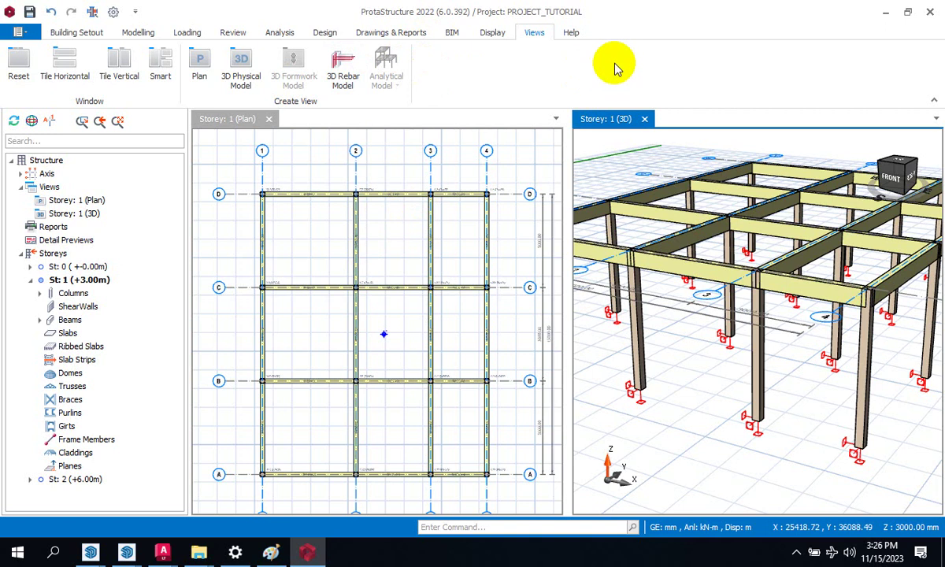
pyautogui.click(626, 253)
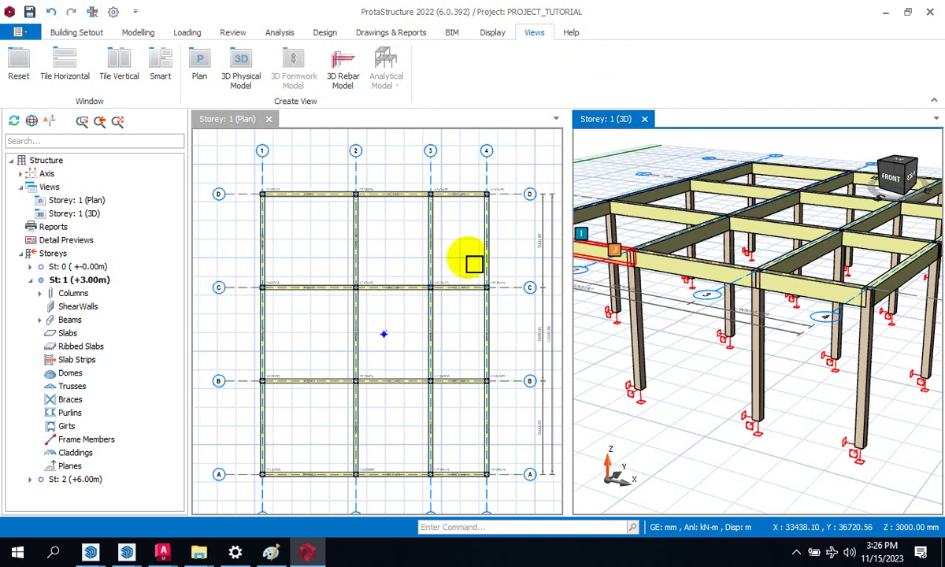
pyautogui.click(321, 186)
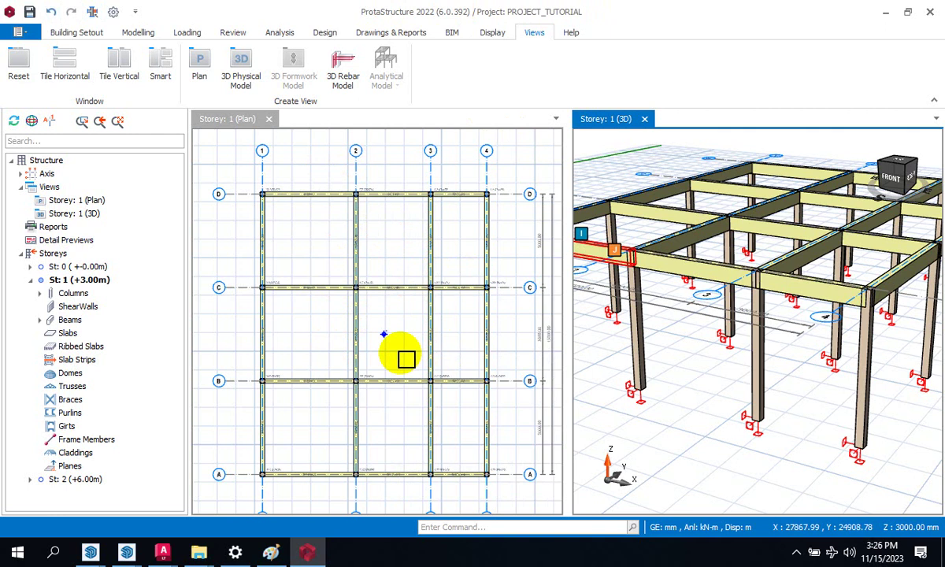
pyautogui.click(363, 250)
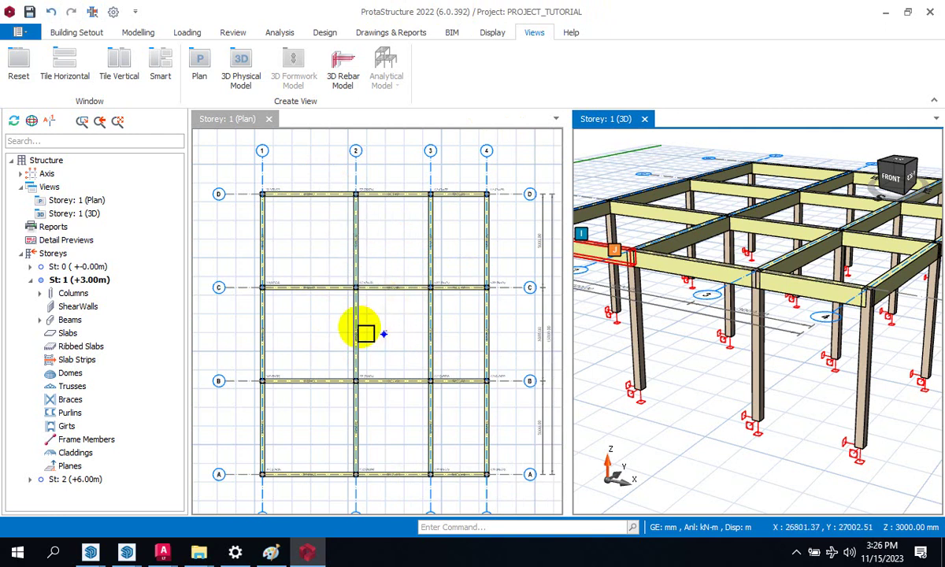
pyautogui.scroll(-2, 320, 227)
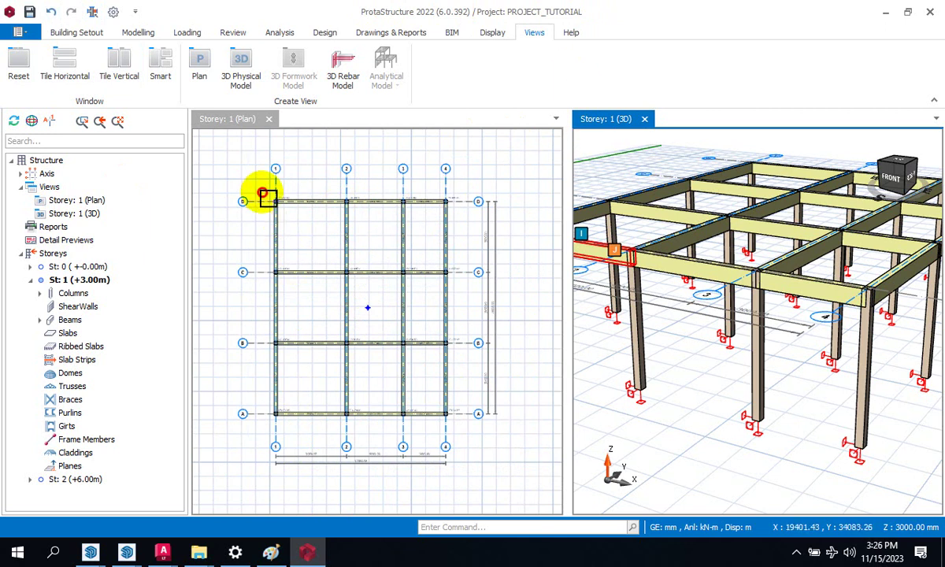
pyautogui.moveTo(262, 193); pyautogui.dragTo(456, 430)
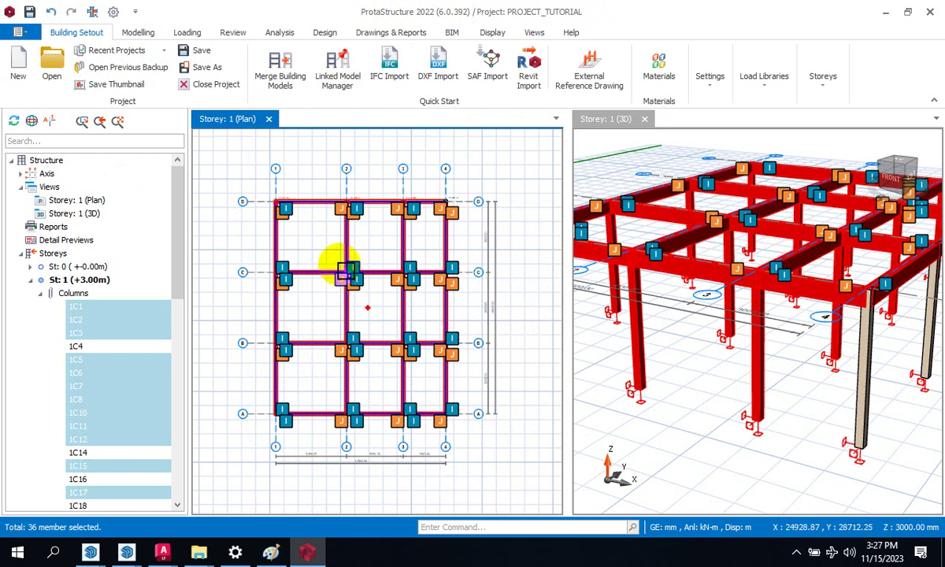
pyautogui.rightClick(352, 251)
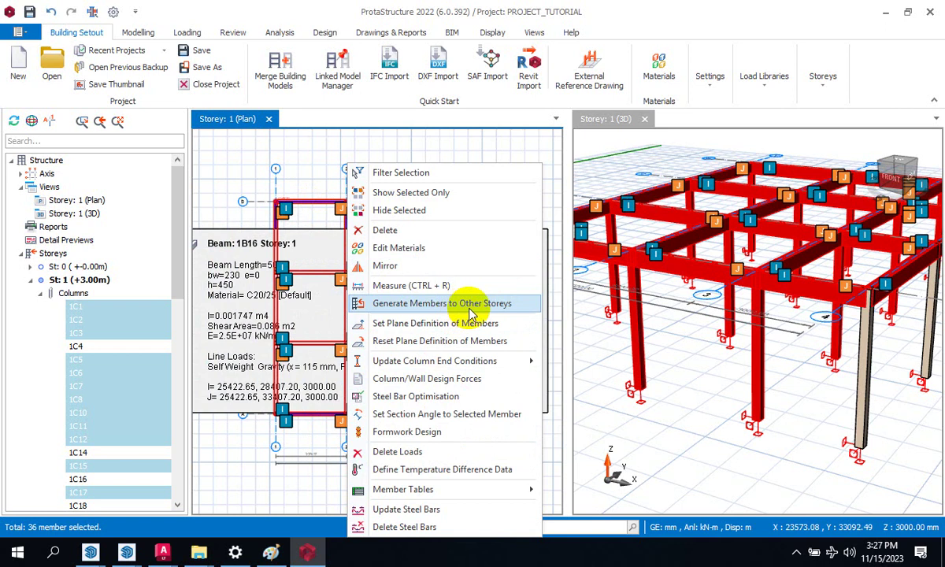
pyautogui.click(471, 304)
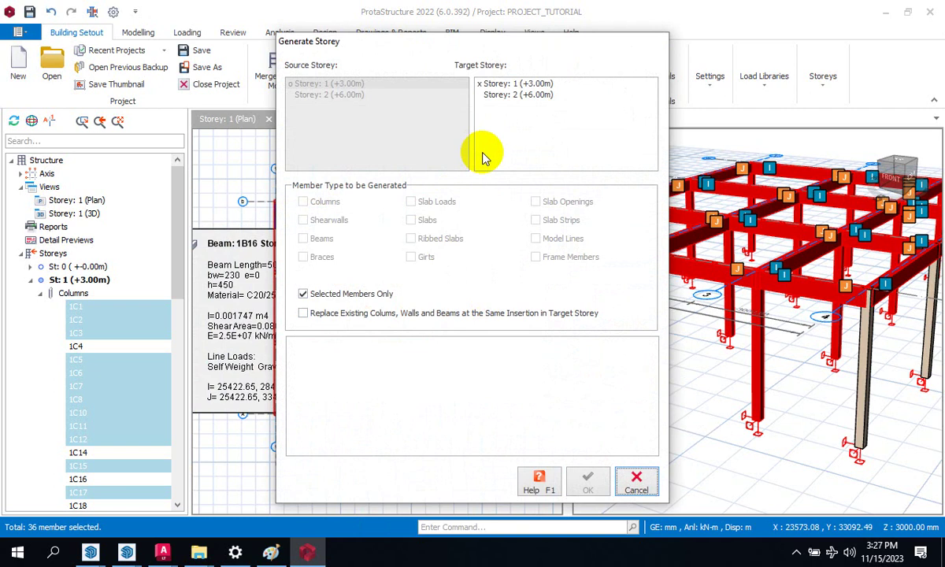
pyautogui.click(524, 96)
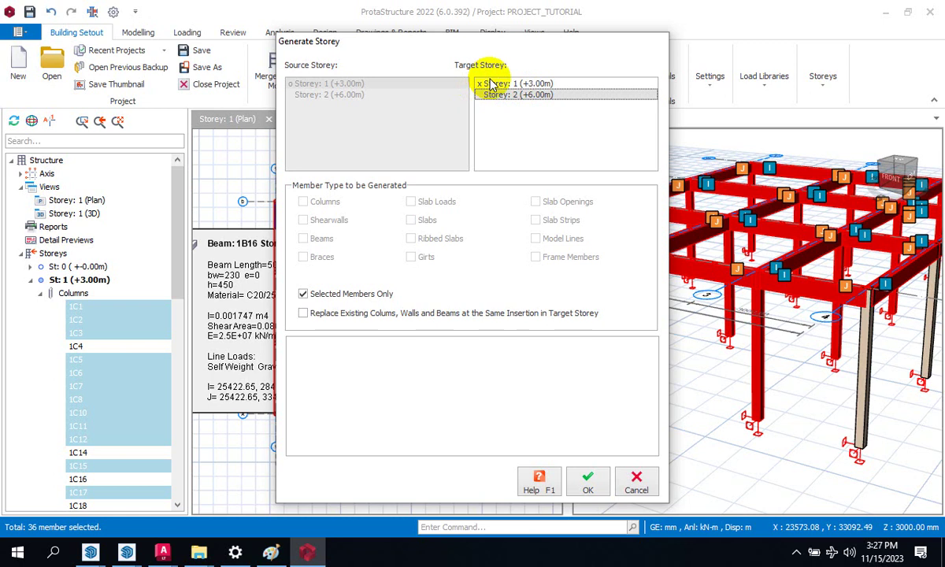
pyautogui.click(631, 490)
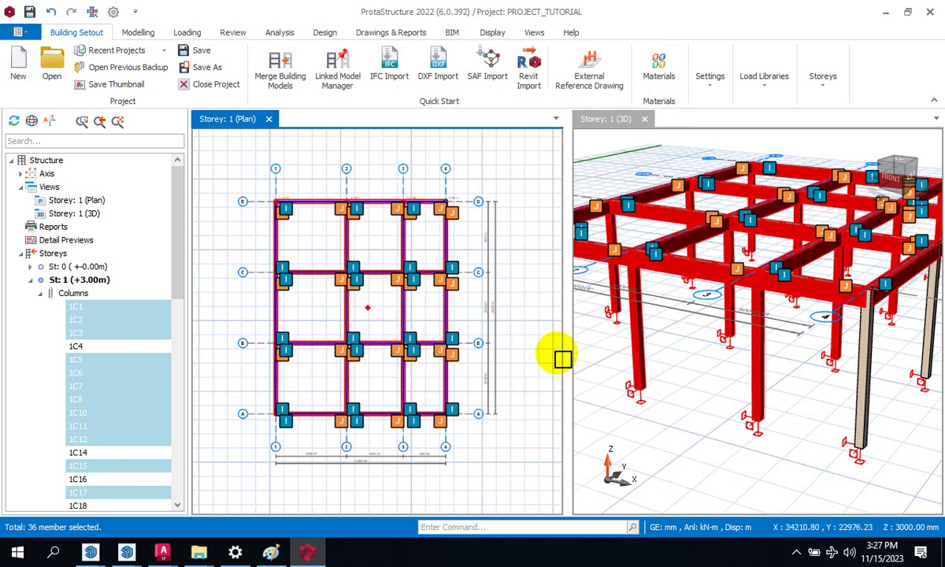
# Add the four unselected storey 1 columns along axis 4 to the current selection in the 3D view
pyautogui.moveTo(711, 303); pyautogui.dragTo(908, 249)
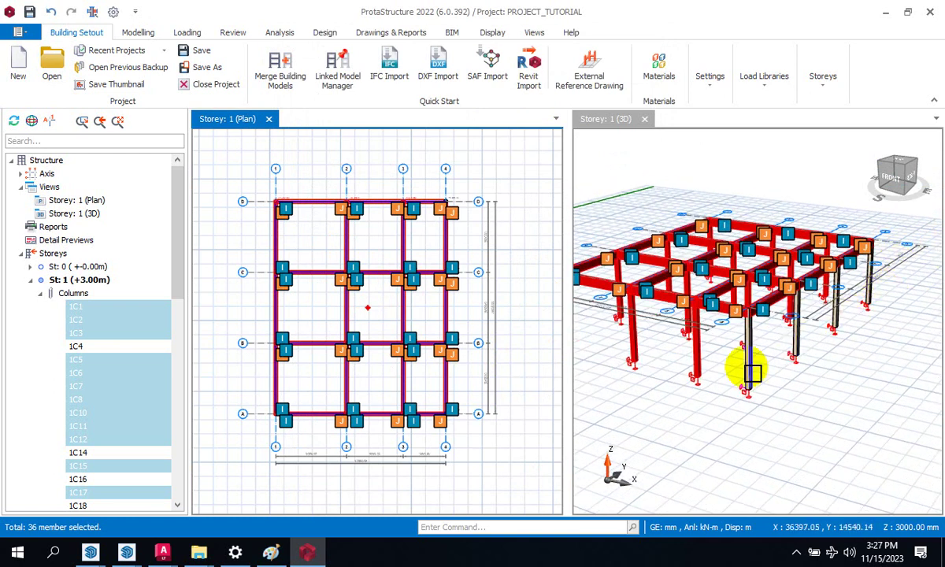
pyautogui.scroll(-3, 767, 359)
pyautogui.moveTo(693, 376); pyautogui.dragTo(786, 324)
pyautogui.scroll(4, 785, 324)
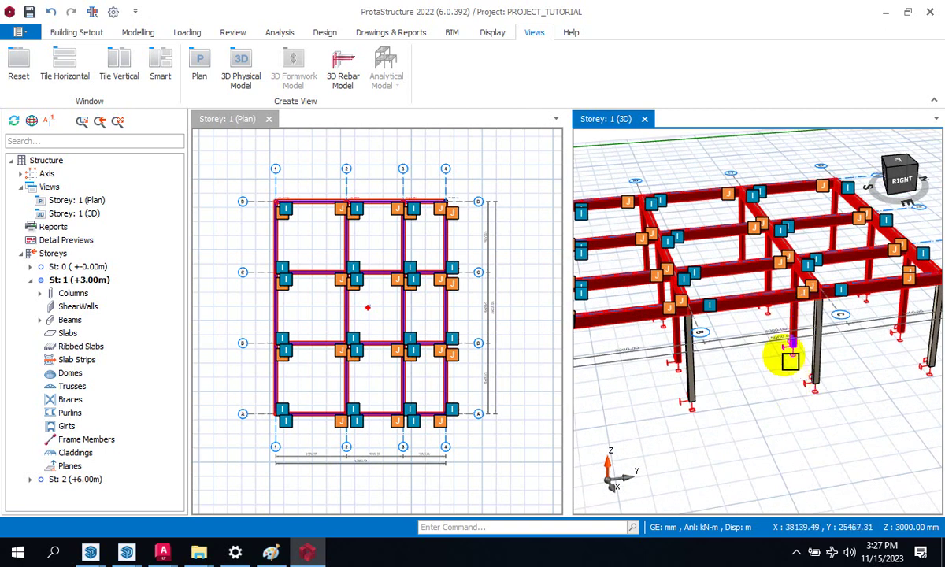
pyautogui.scroll(-3, 801, 313)
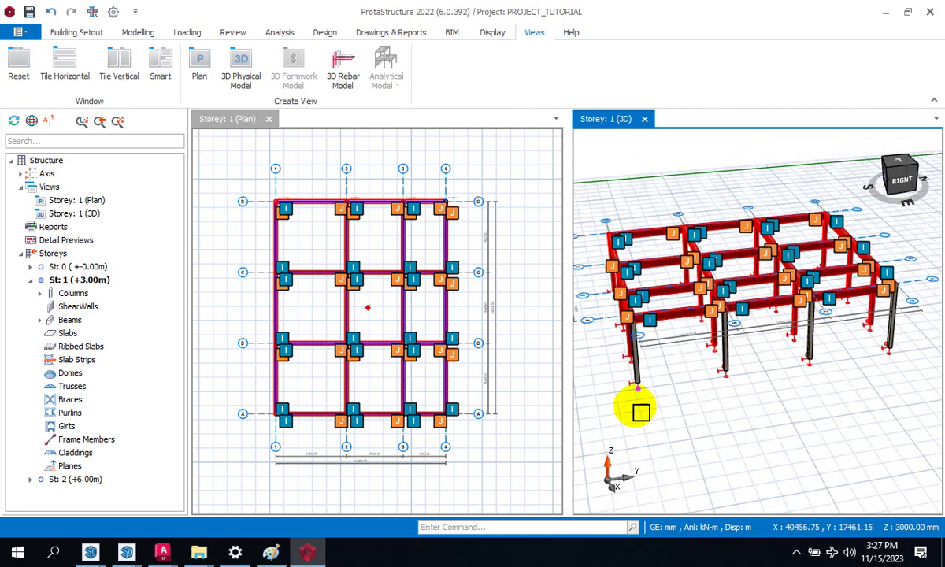
pyautogui.moveTo(633, 407); pyautogui.dragTo(690, 445)
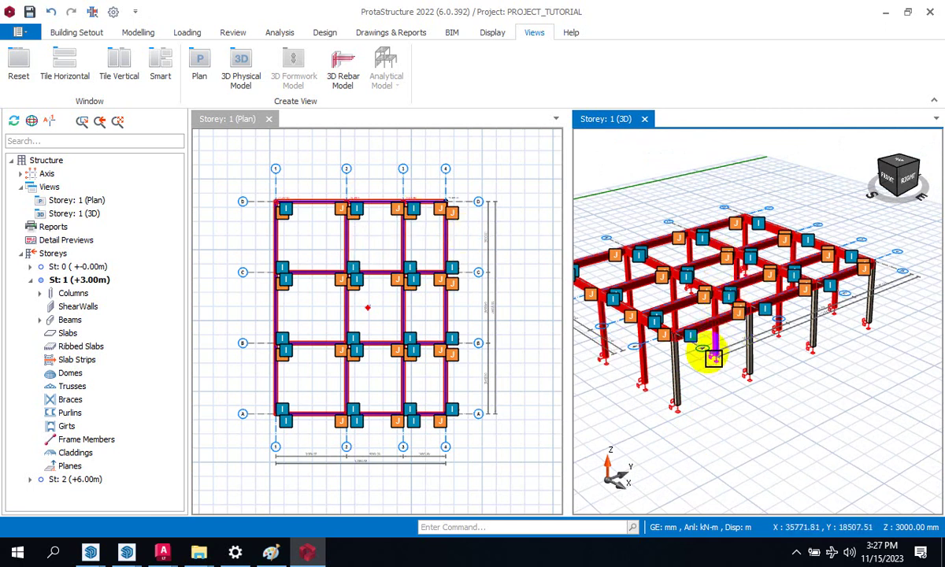
pyautogui.click(677, 376)
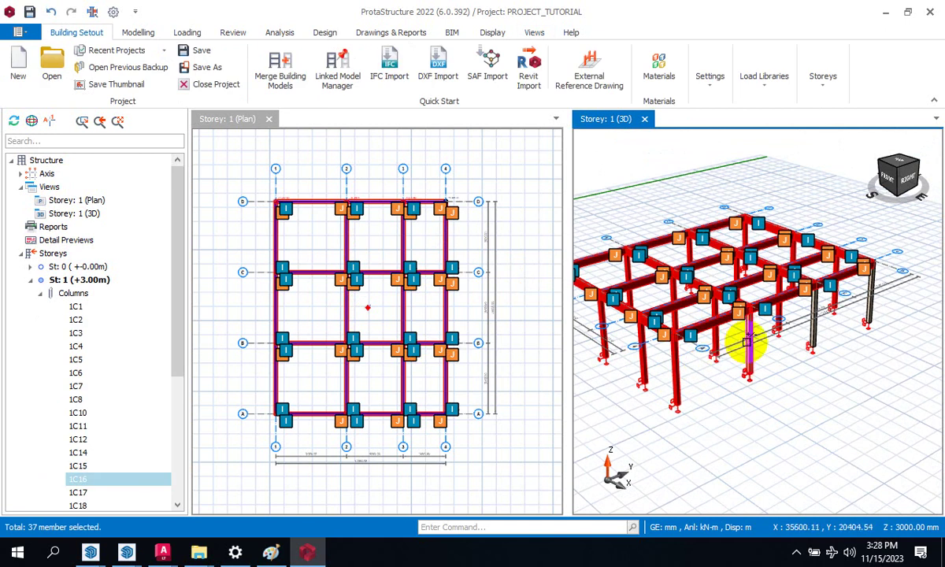
pyautogui.click(819, 329)
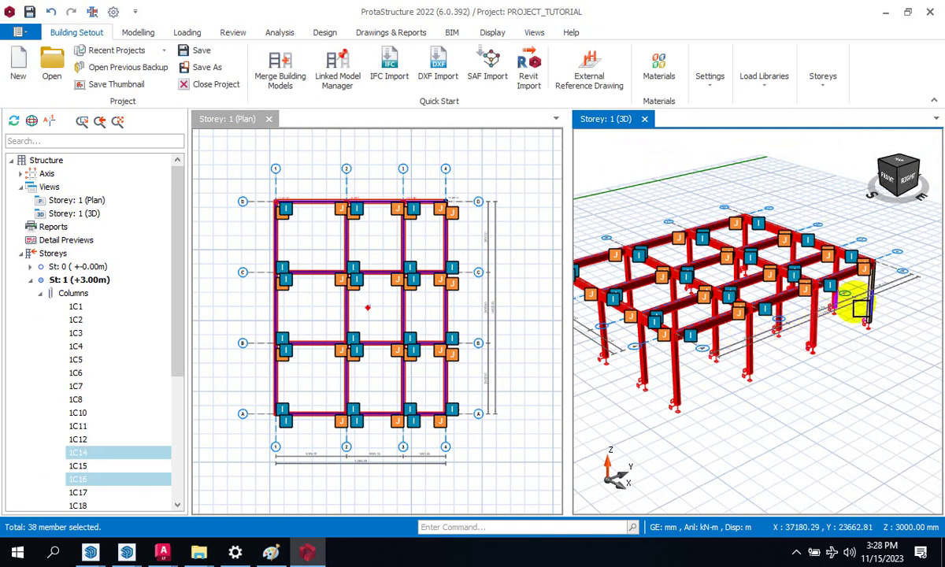
pyautogui.click(878, 290)
pyautogui.click(873, 285)
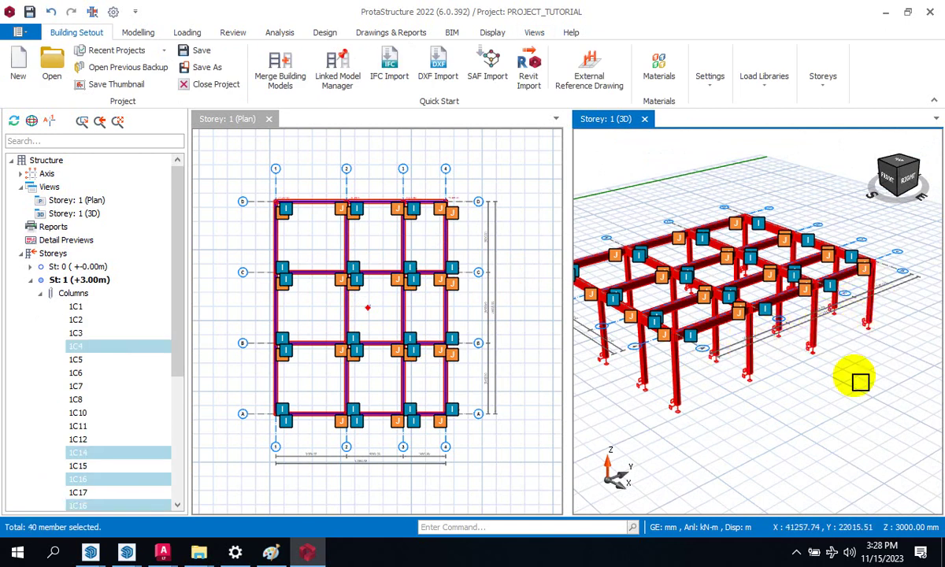
# Generate the selected storey 1 beams and columns on Storey 2 (+6.00m), with Selected Members Only enabled, and close the Generate Storey dialog
pyautogui.click(406, 315)
pyautogui.rightClick(402, 313)
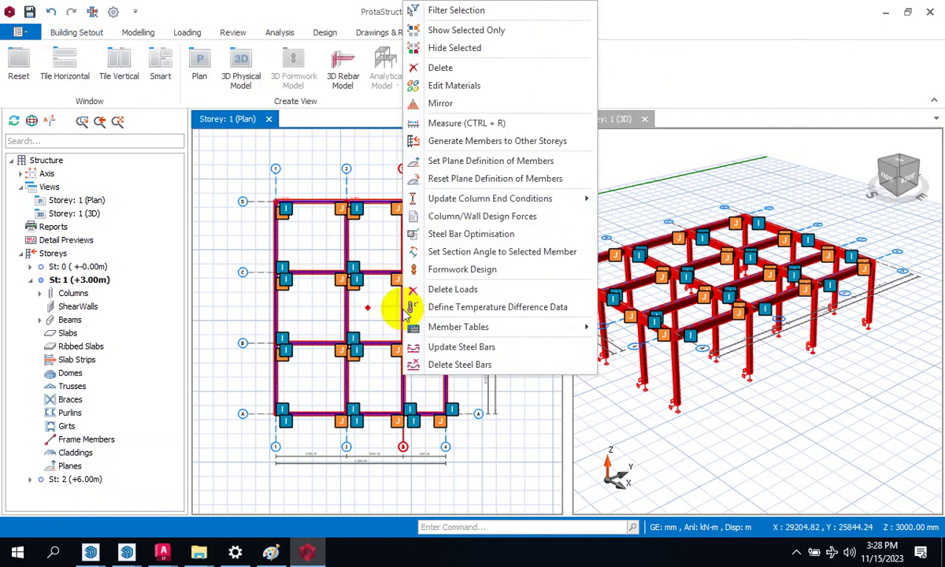
pyautogui.click(473, 141)
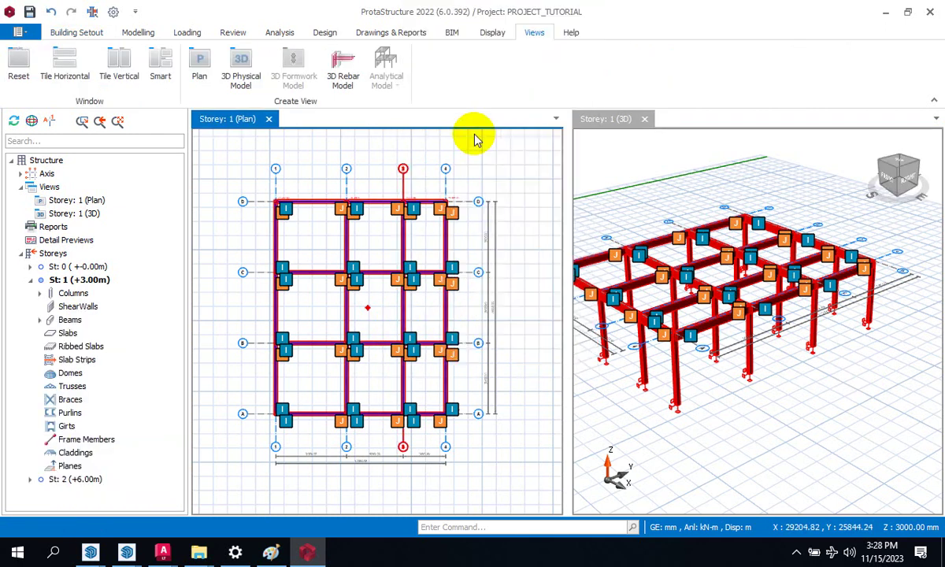
pyautogui.click(495, 96)
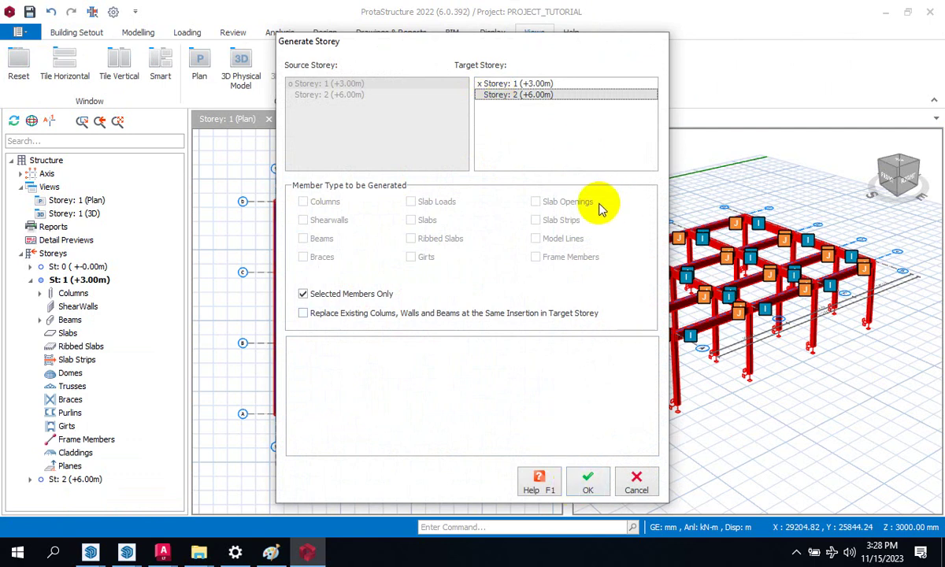
pyautogui.click(303, 295)
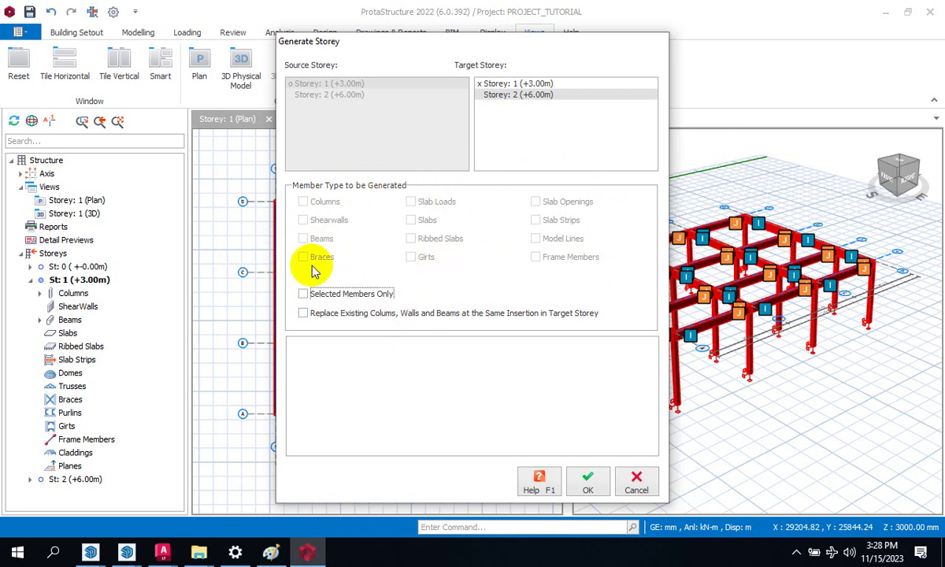
pyautogui.click(304, 297)
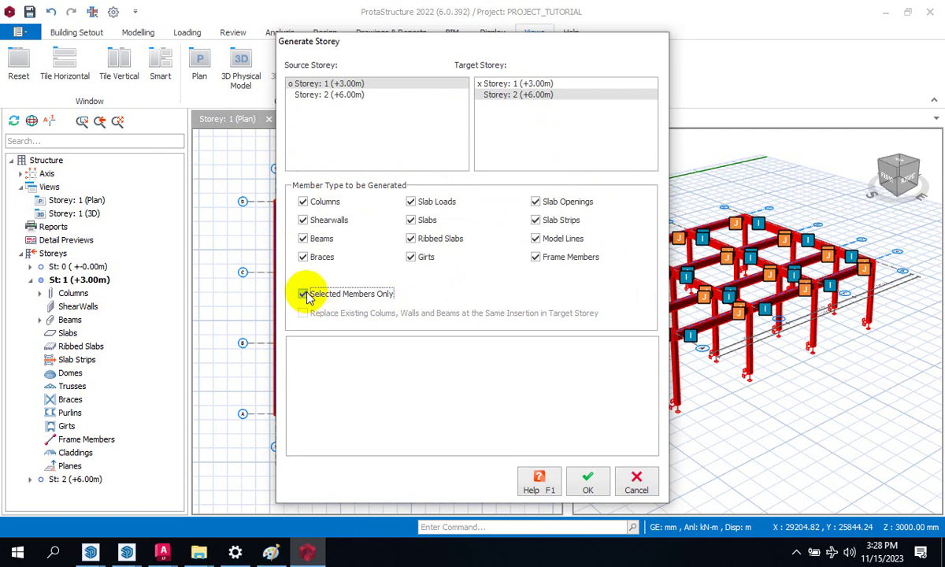
pyautogui.click(587, 482)
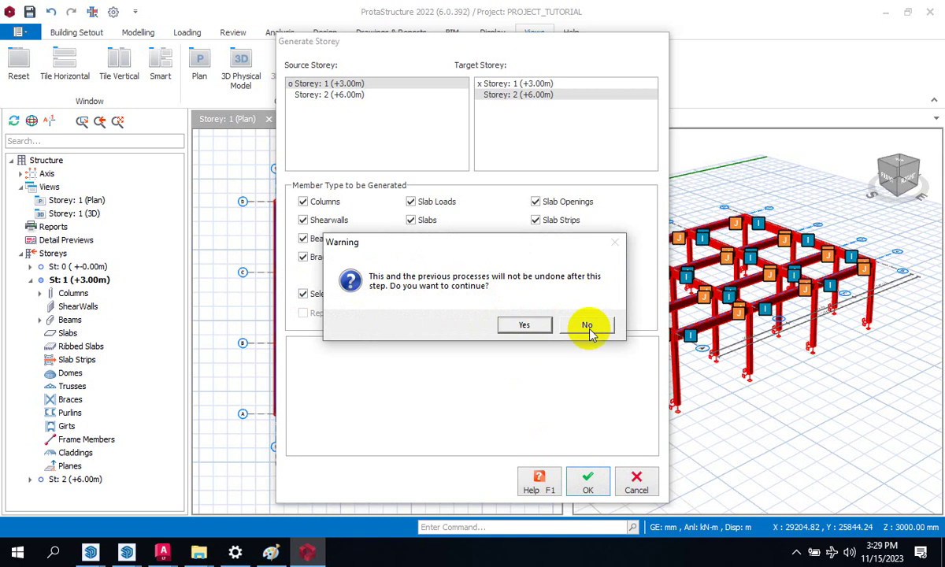
pyautogui.click(508, 326)
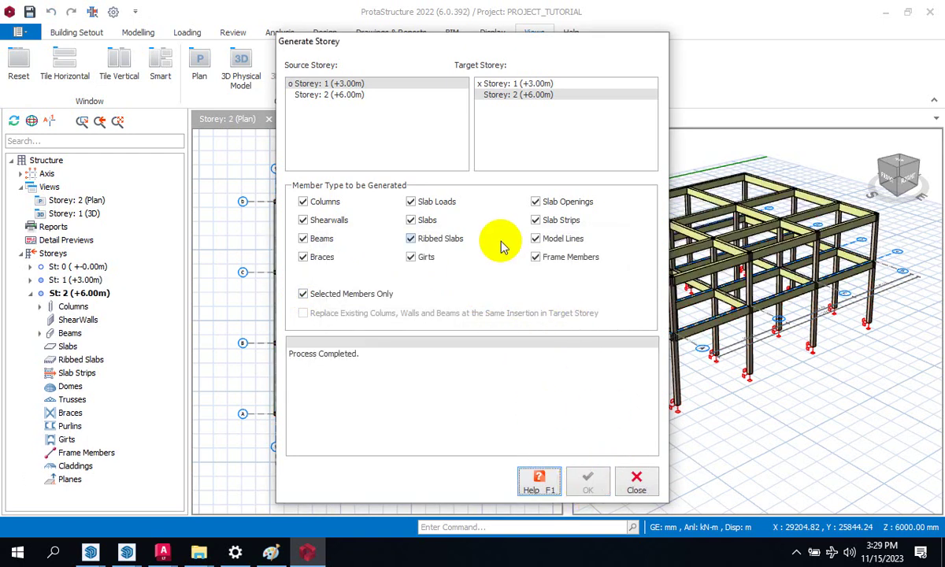
pyautogui.click(637, 483)
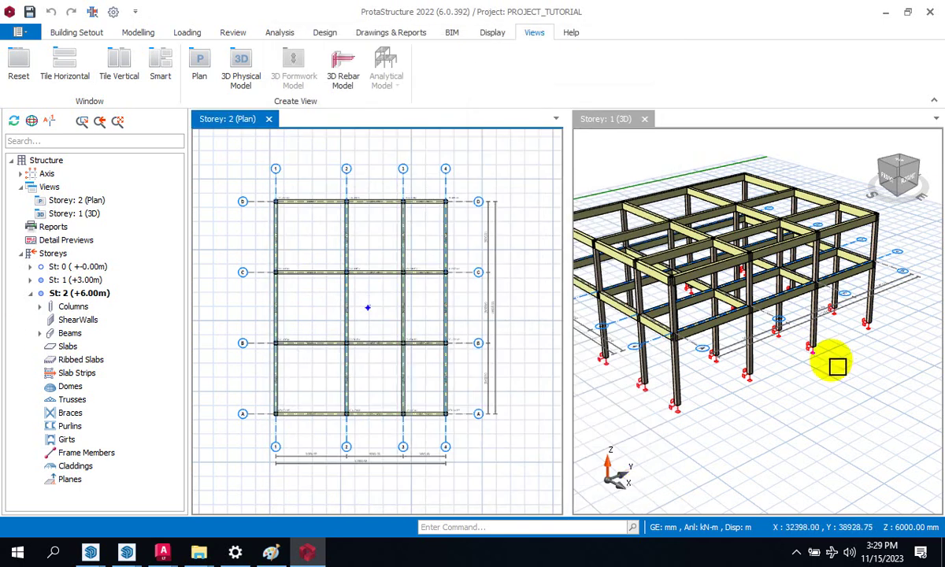
pyautogui.moveTo(841, 369)
pyautogui.mouseDown()
pyautogui.moveTo(787, 344)
pyautogui.moveTo(778, 363)
pyautogui.moveTo(728, 361)
pyautogui.moveTo(675, 386)
pyautogui.moveTo(660, 363)
pyautogui.moveTo(759, 382)
pyautogui.moveTo(857, 371)
pyautogui.moveTo(801, 379)
pyautogui.mouseUp()
pyautogui.rightClick(802, 379)
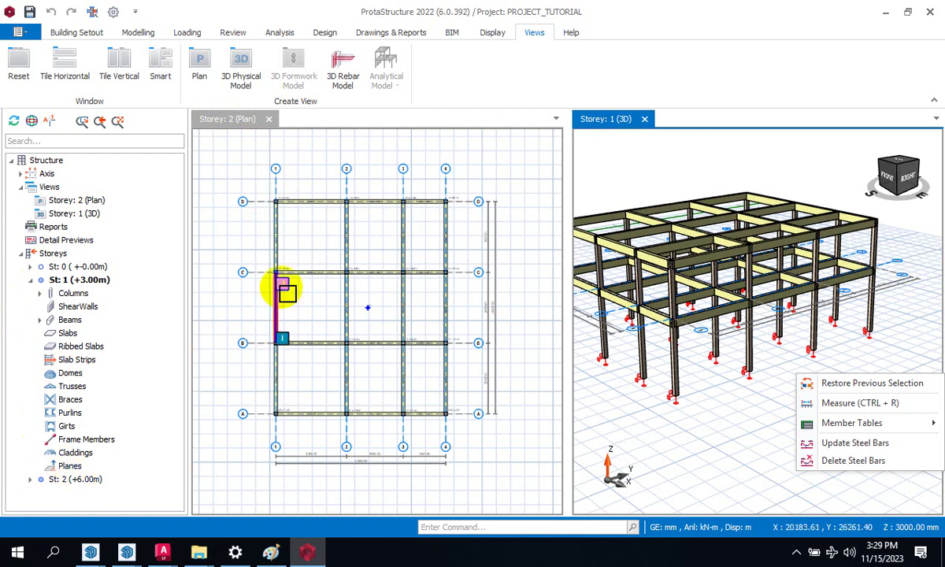
pyautogui.moveTo(285, 295)
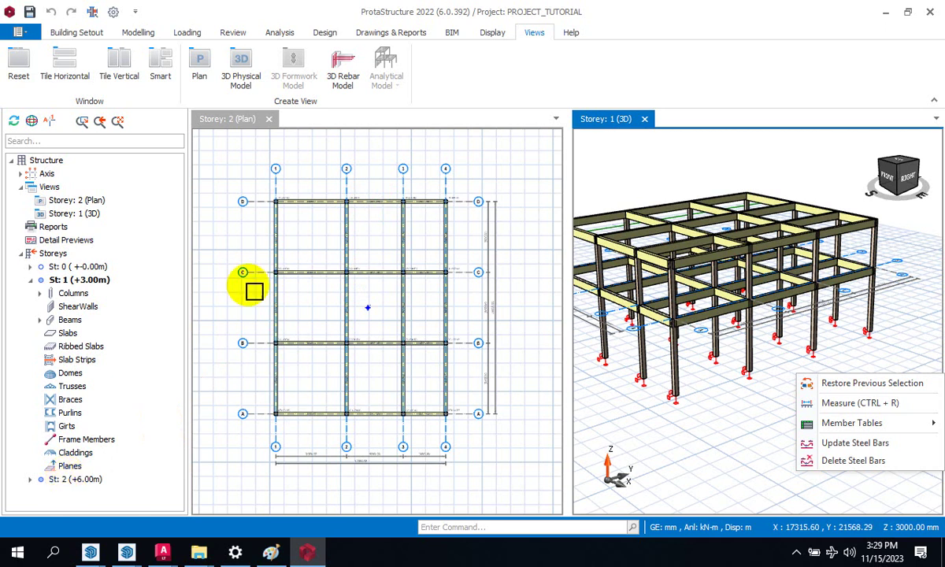
pyautogui.moveTo(257, 187); pyautogui.dragTo(467, 438)
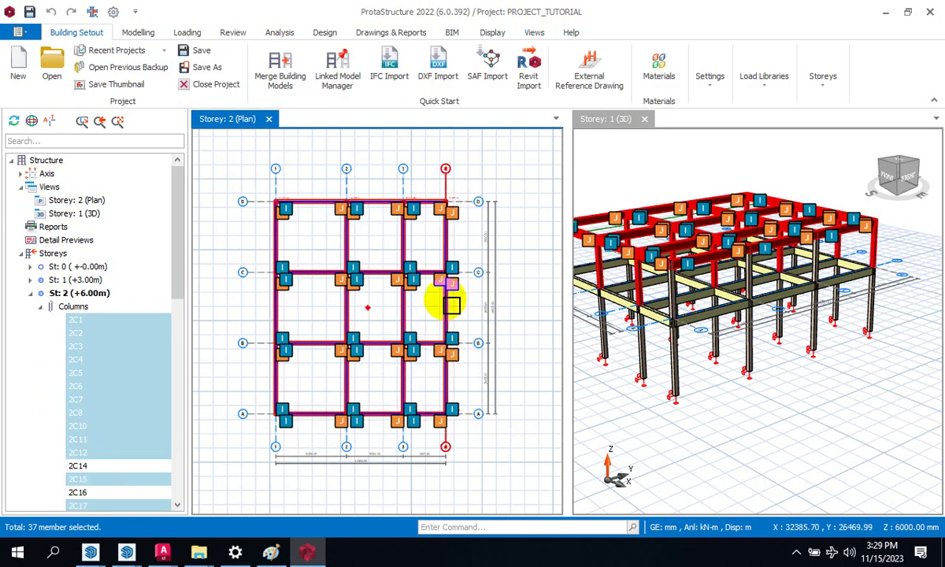
pyautogui.rightClick(447, 304)
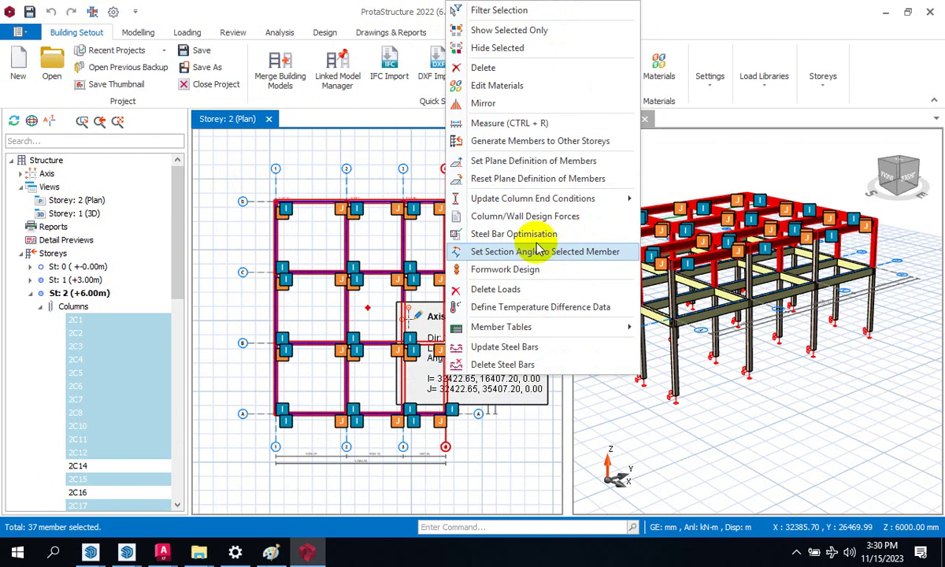
pyautogui.click(534, 144)
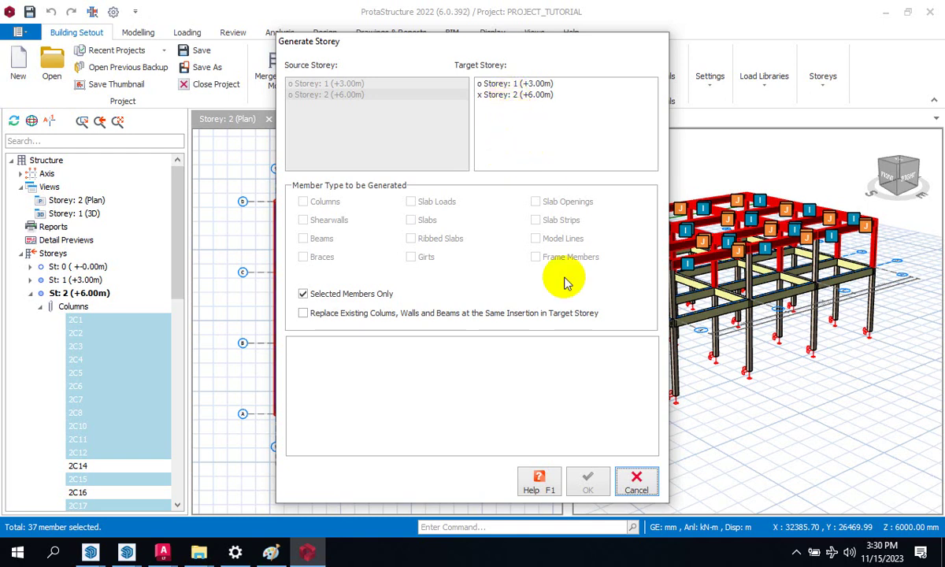
pyautogui.click(635, 481)
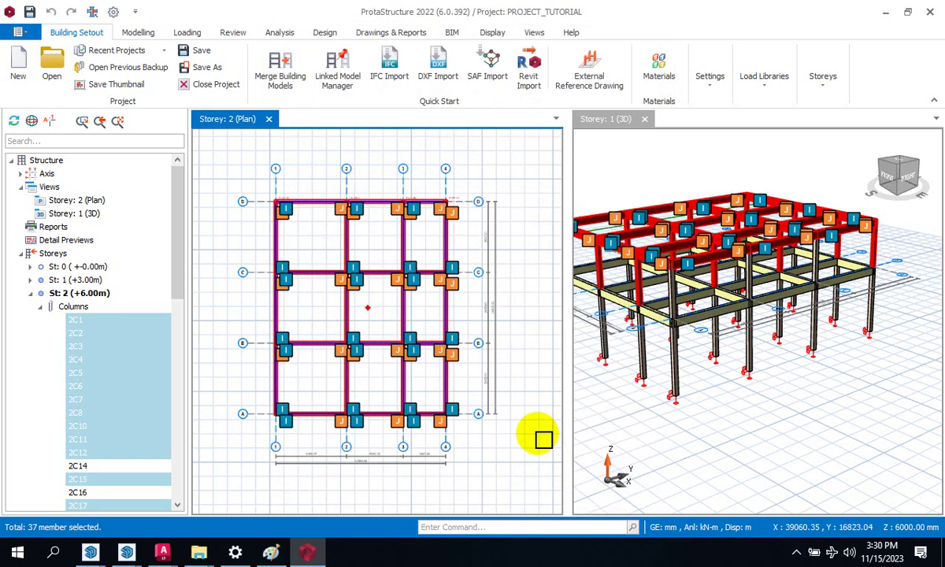
pyautogui.click(511, 414)
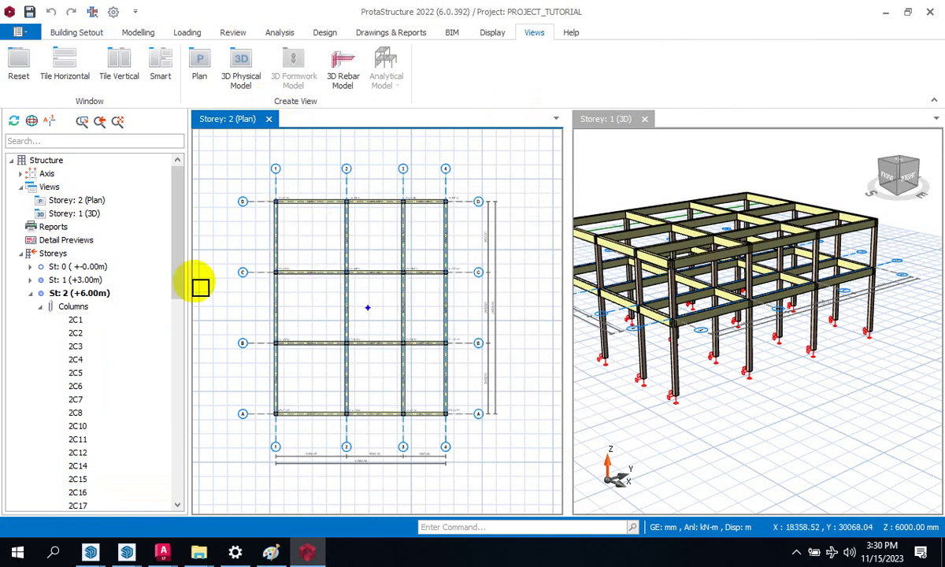
# Collapse the storey 2 columns in the structure tree and expand the storey 2 beams to show their full list
pyautogui.click(40, 307)
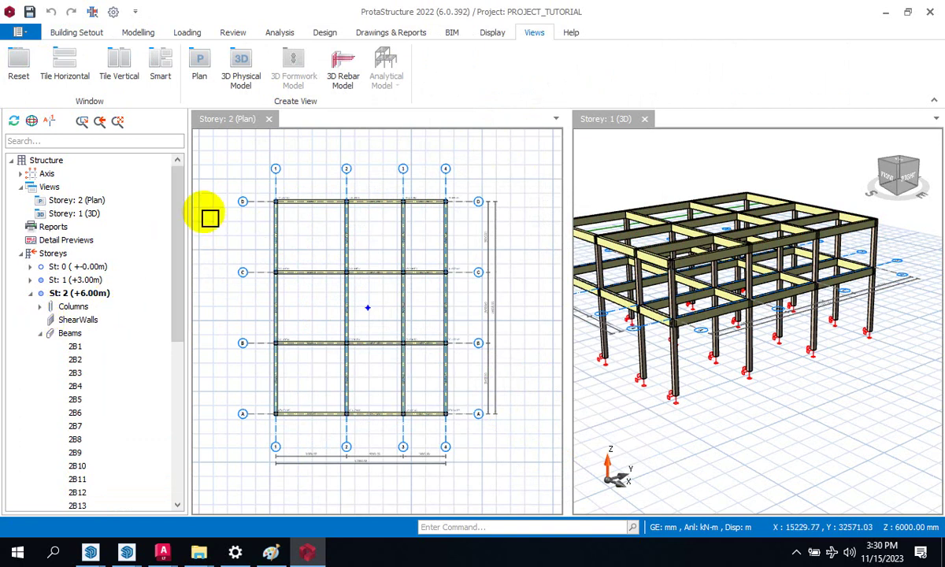
pyautogui.moveTo(173, 270); pyautogui.dragTo(180, 337)
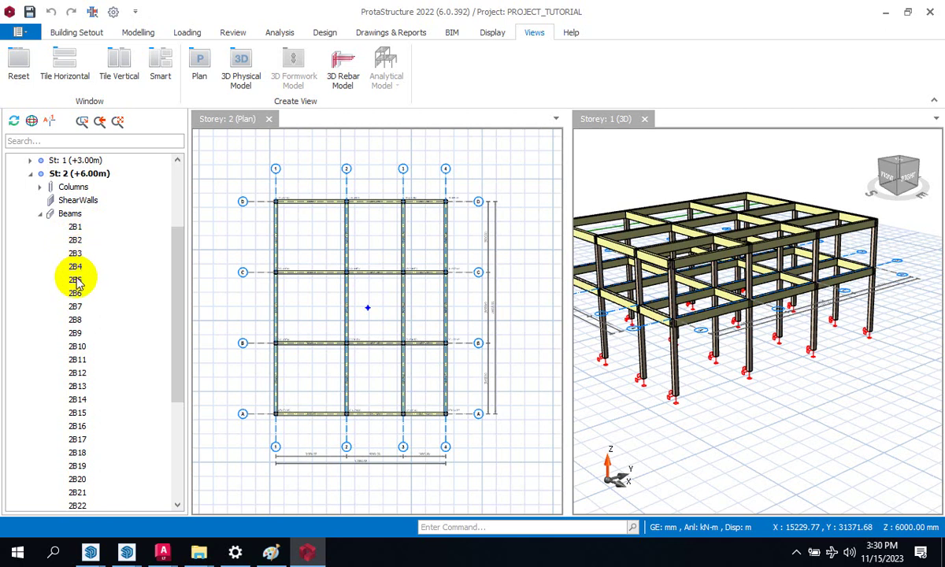
pyautogui.scroll(-2, 71, 325)
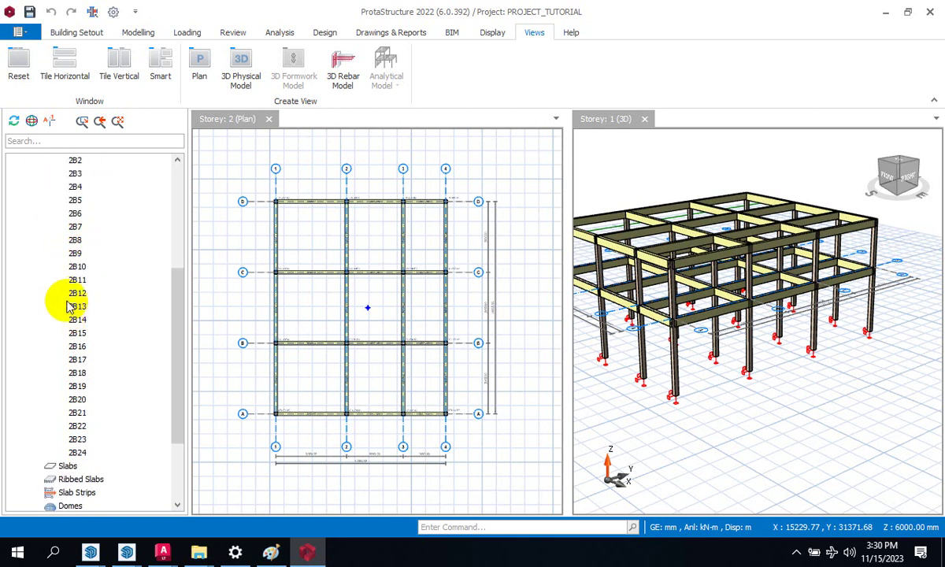
pyautogui.scroll(1, 69, 307)
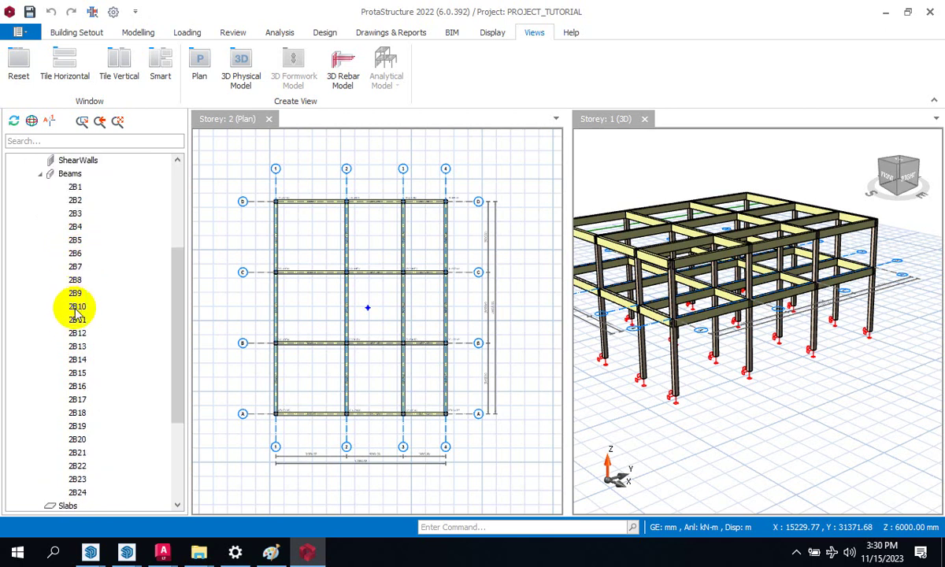
pyautogui.click(86, 34)
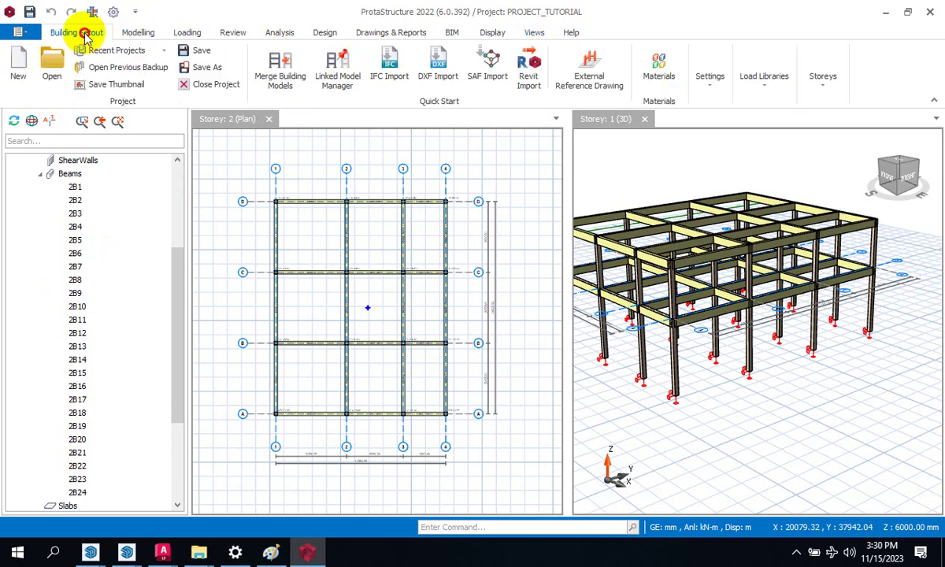
pyautogui.click(706, 89)
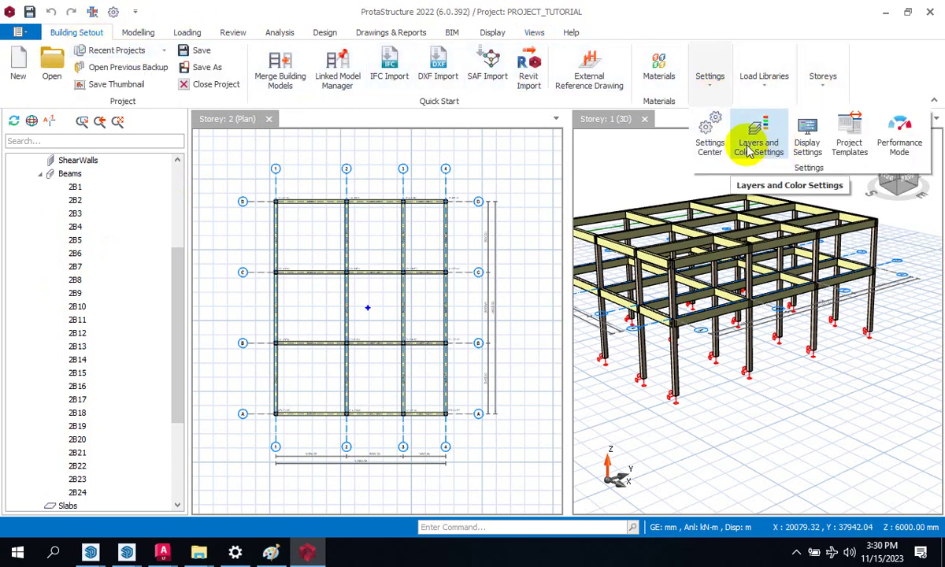
pyautogui.click(111, 38)
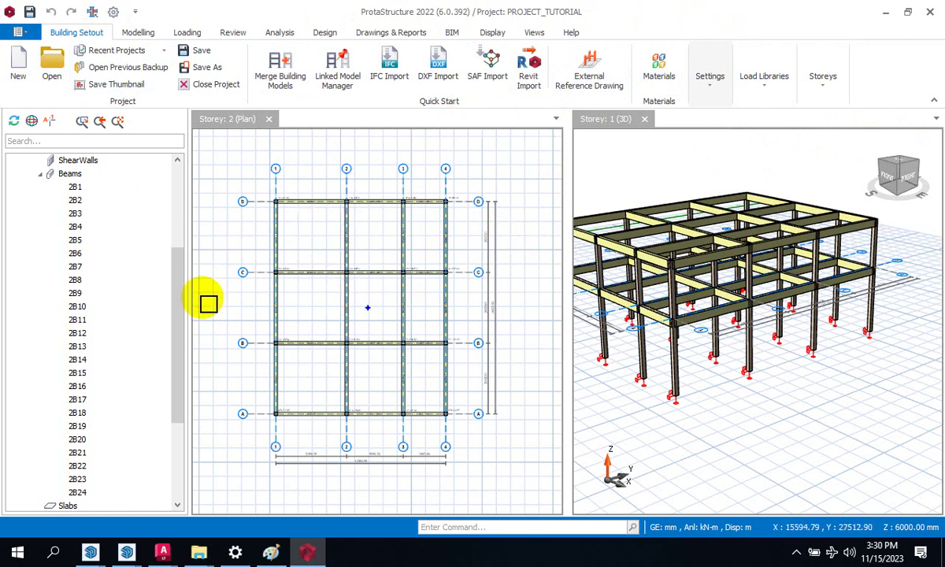
# Select storey 2 beams 2B1 to 2B24 in the structure tree and open their properties in the Summary Table
pyautogui.click(74, 187)
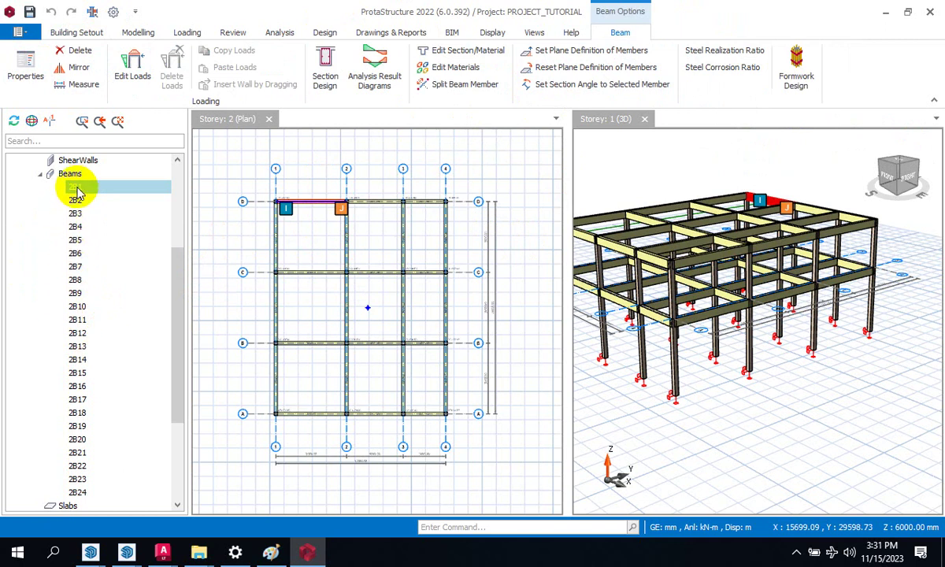
pyautogui.keyDown('shift'); pyautogui.click(77, 493); pyautogui.keyUp('shift')
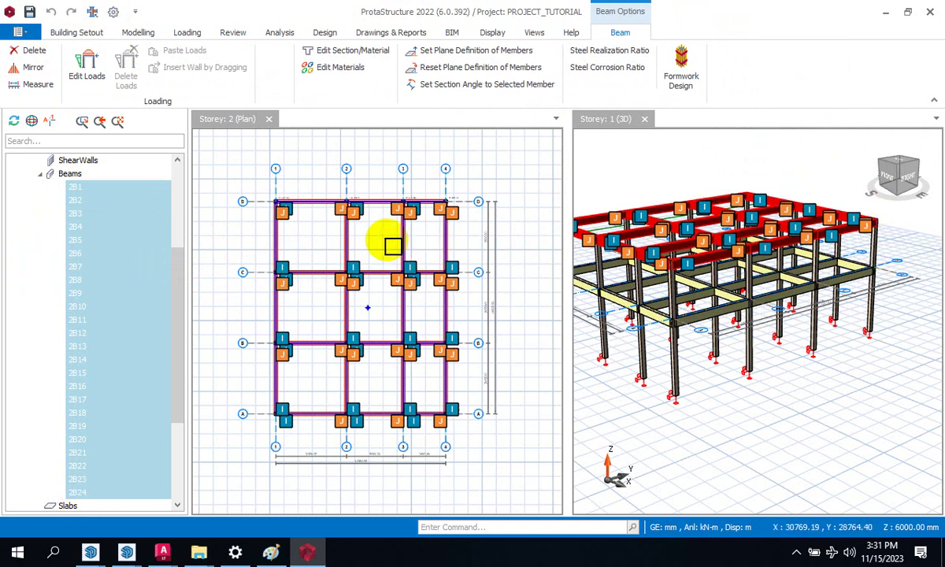
pyautogui.scroll(5, 253, 194)
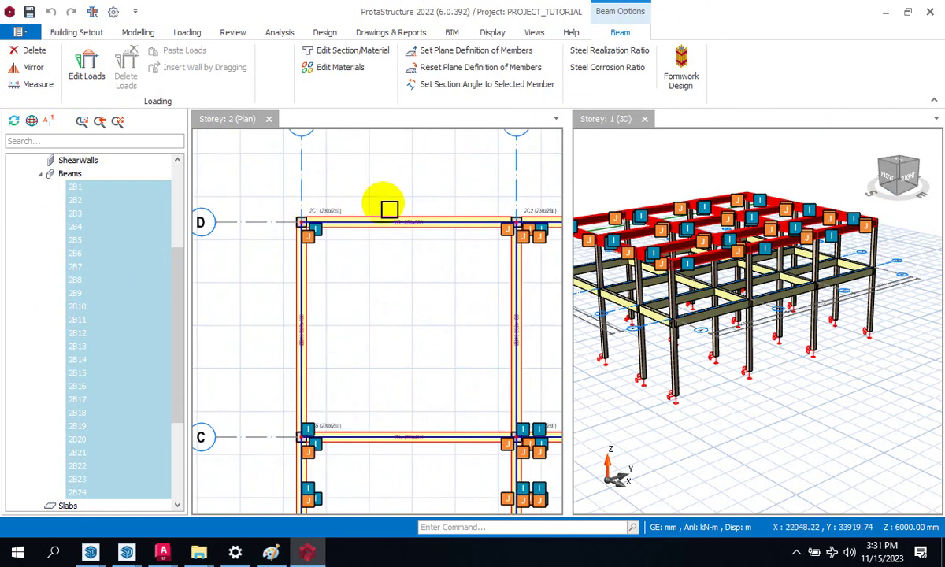
pyautogui.scroll(2, 533, 260)
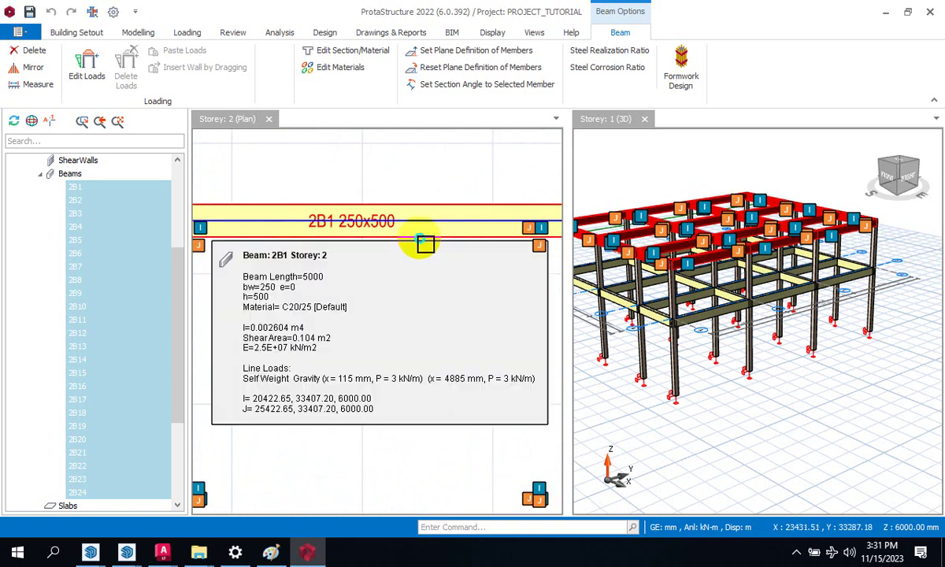
pyautogui.rightClick(419, 244)
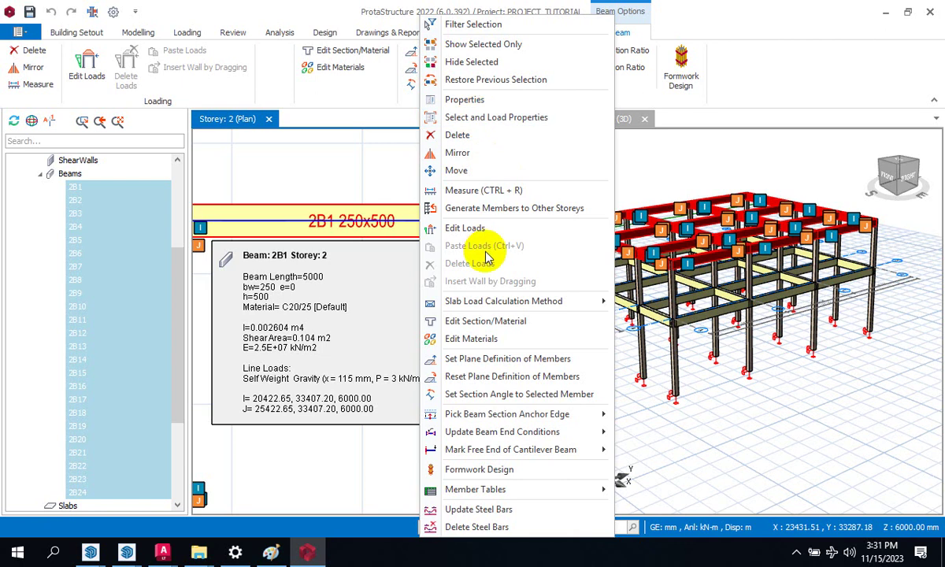
pyautogui.click(496, 101)
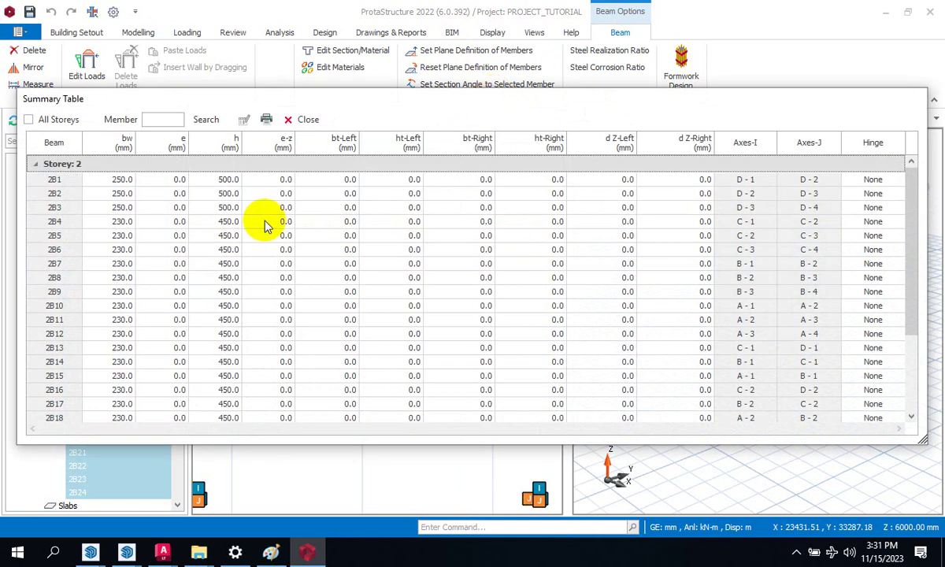
# Set the width bw of all selected storey 2 beams to 230 mm with Columnwise Edit in the Summary Table
pyautogui.click(122, 144)
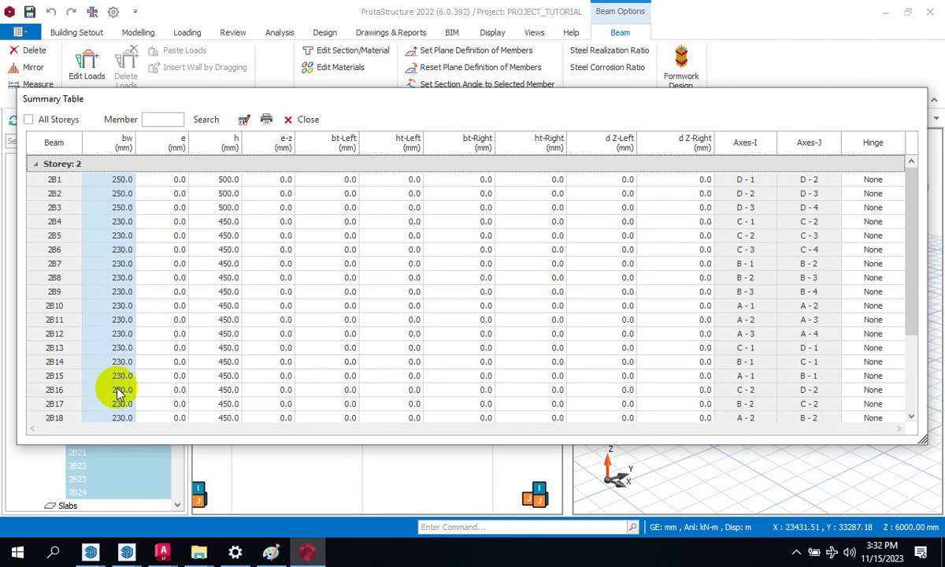
pyautogui.click(243, 123)
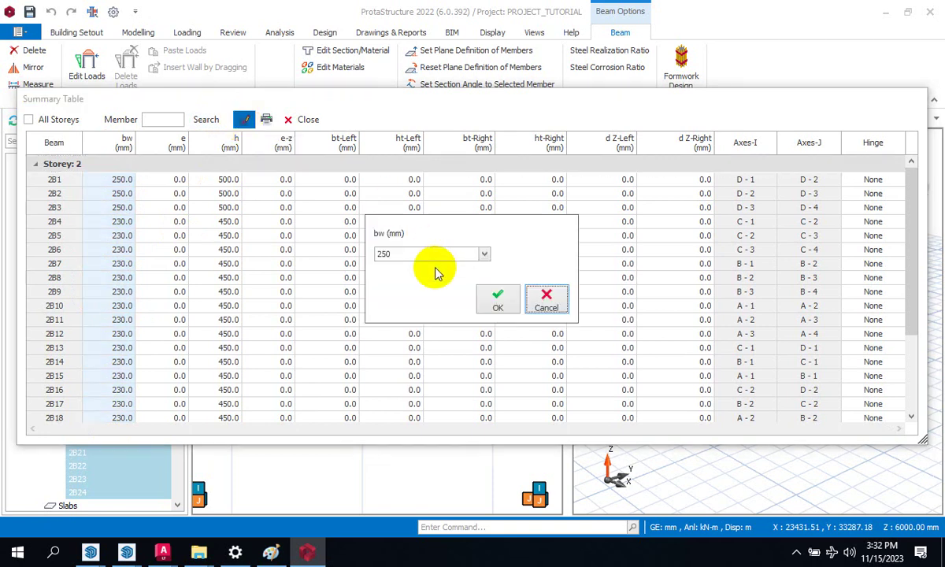
pyautogui.doubleClick(408, 252)
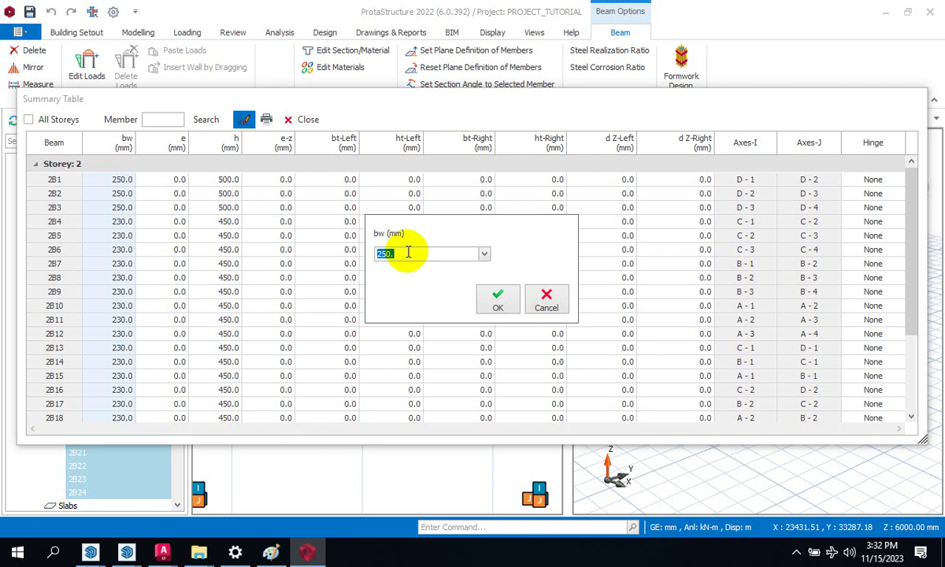
pyautogui.write('230')
pyautogui.click(500, 306)
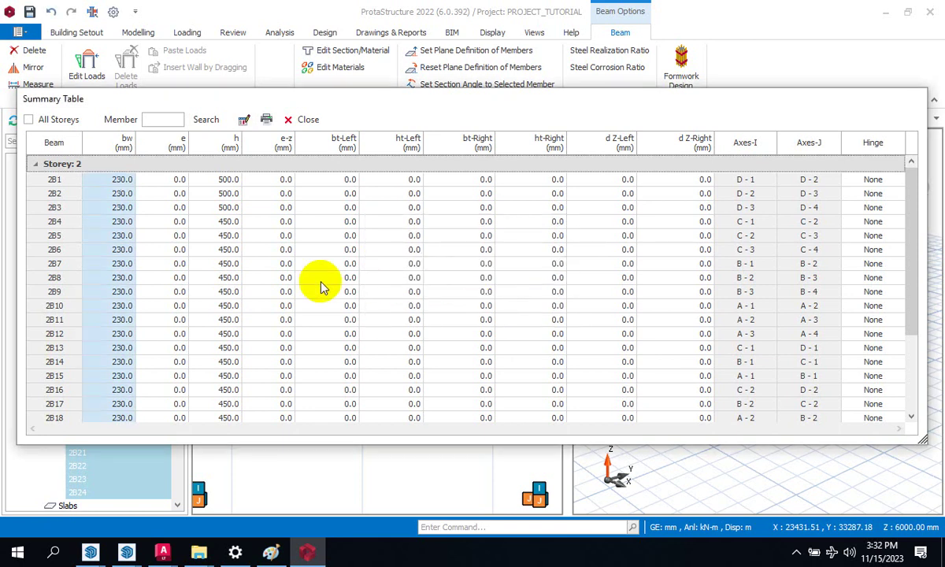
# Set the depth h of all listed storey 2 beams to 300 mm columnwise, then close the Summary Table and clear the selection
pyautogui.click(224, 150)
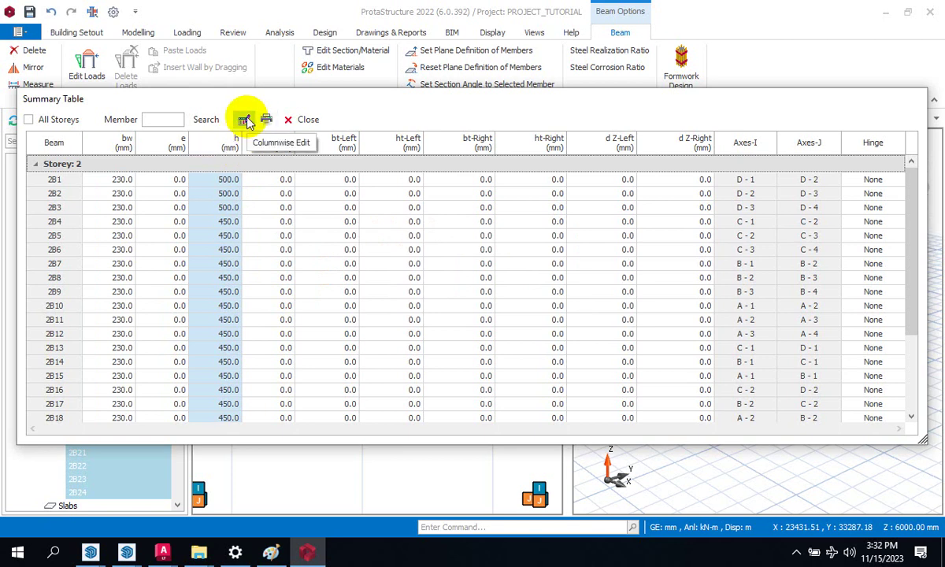
pyautogui.click(244, 119)
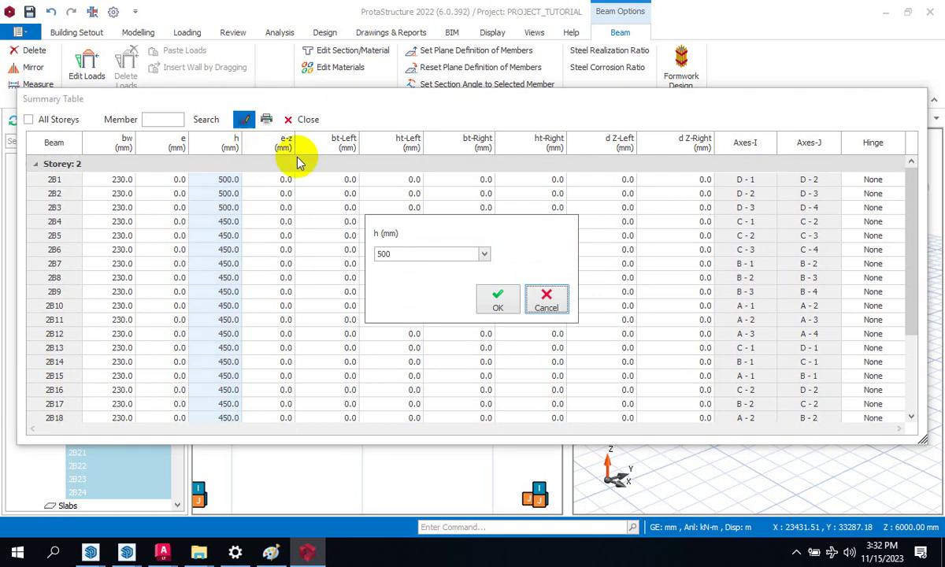
pyautogui.doubleClick(382, 253)
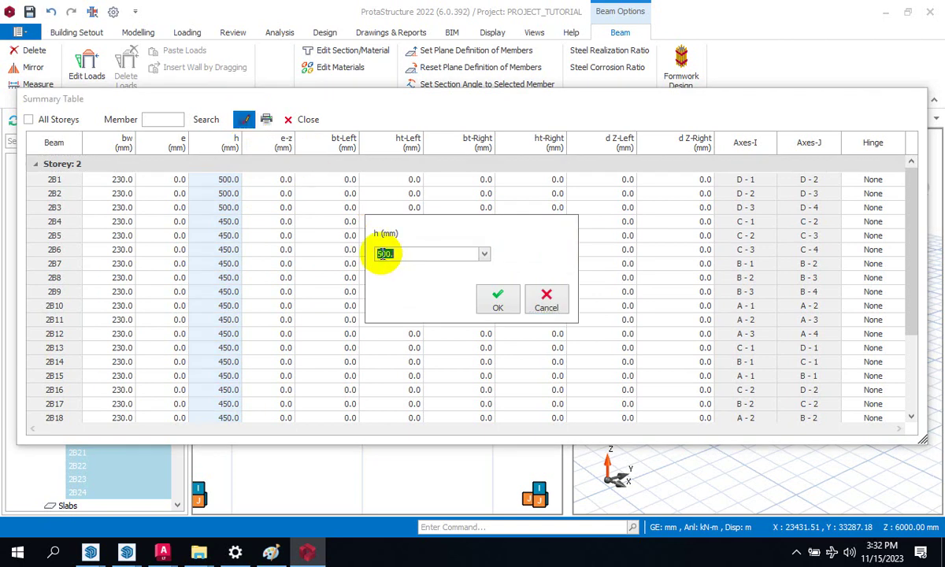
pyautogui.write('300')
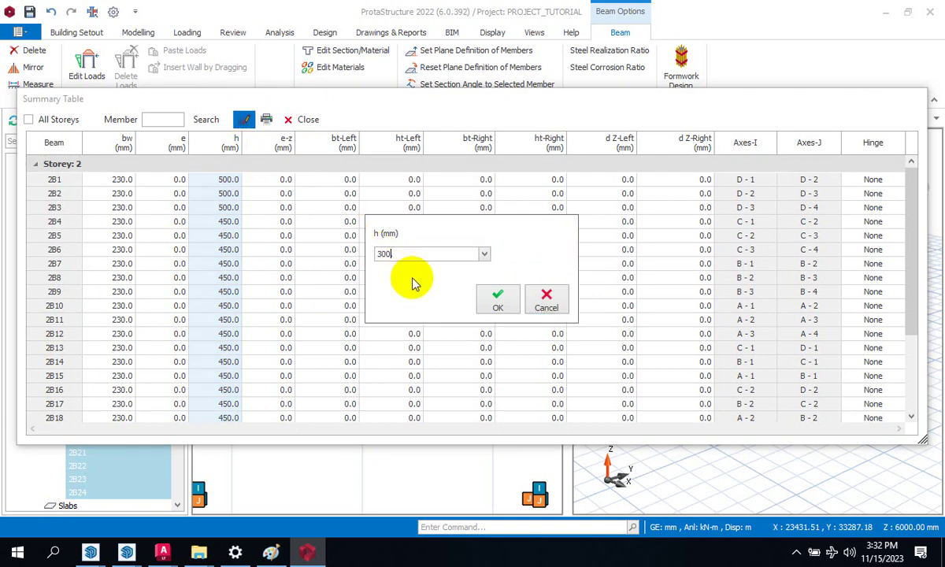
pyautogui.click(494, 302)
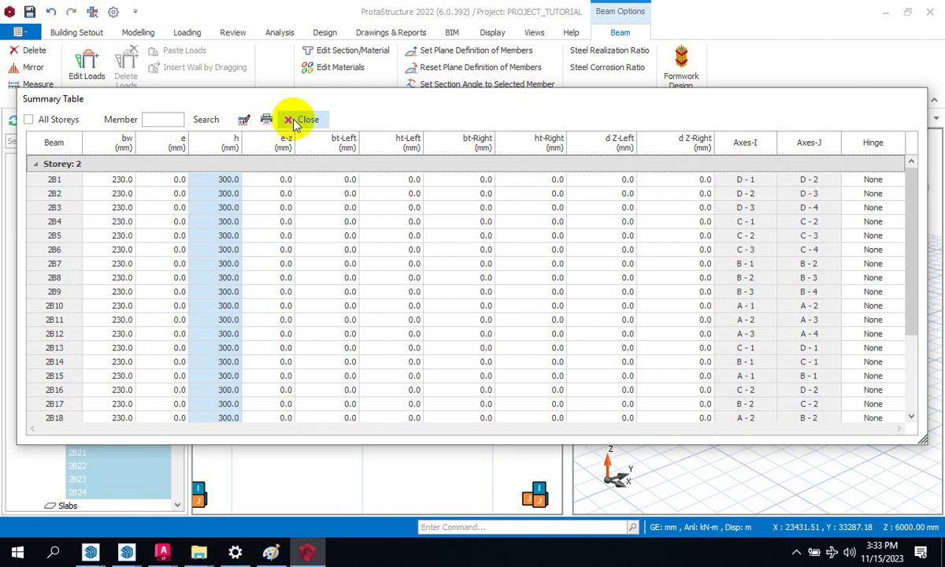
pyautogui.click(293, 123)
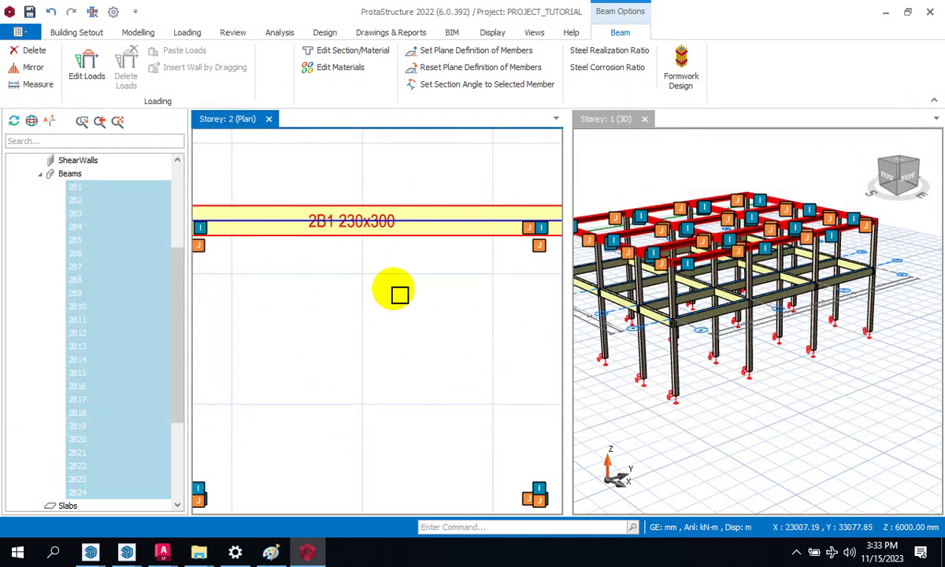
pyautogui.press('Escape')
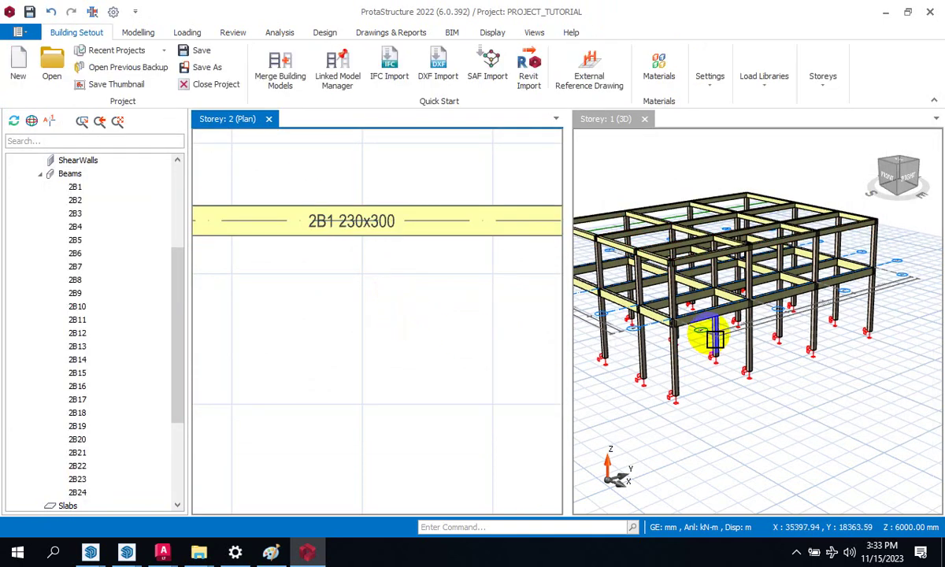
# Switch the plan view from storey 2 to storey 1 (+3.00m) and show the full axis grid
pyautogui.moveTo(738, 402); pyautogui.dragTo(700, 394, button='middle')
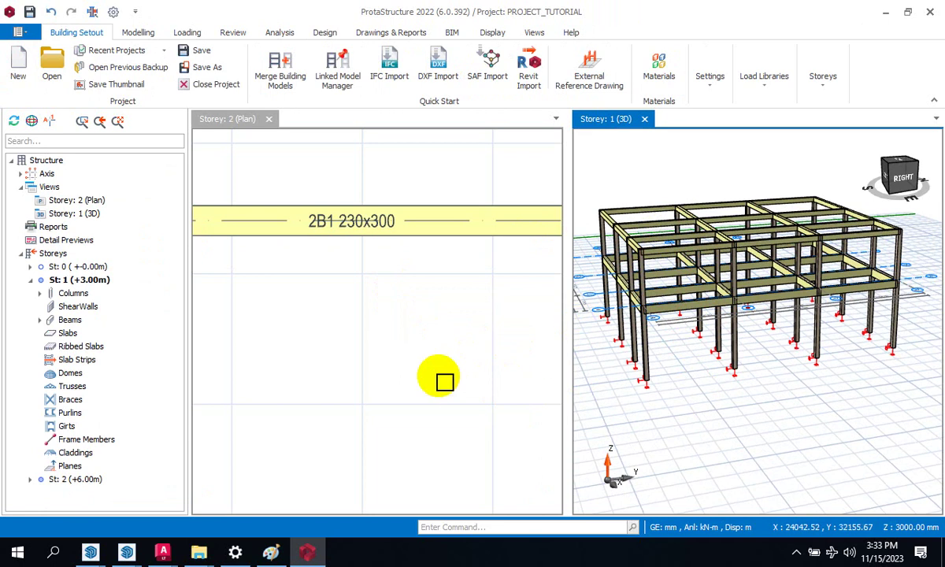
pyautogui.scroll(-3, 427, 378)
pyautogui.scroll(-5, 312, 306)
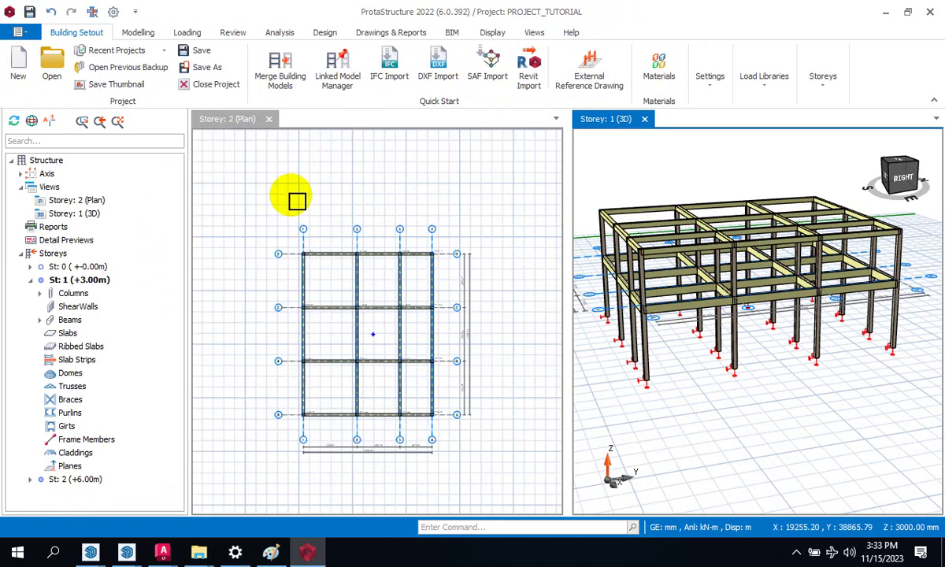
pyautogui.scroll(2, 376, 303)
pyautogui.click(61, 279)
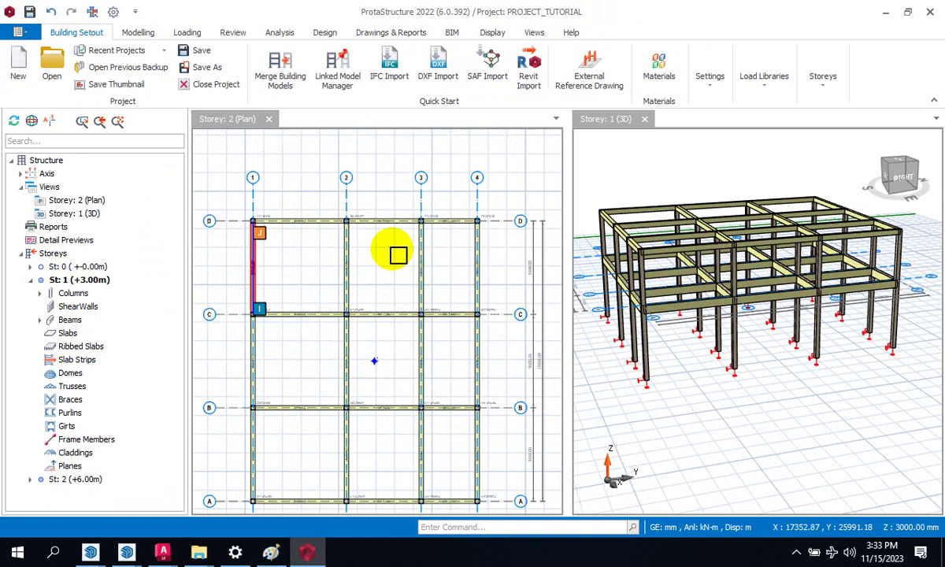
pyautogui.click(298, 175)
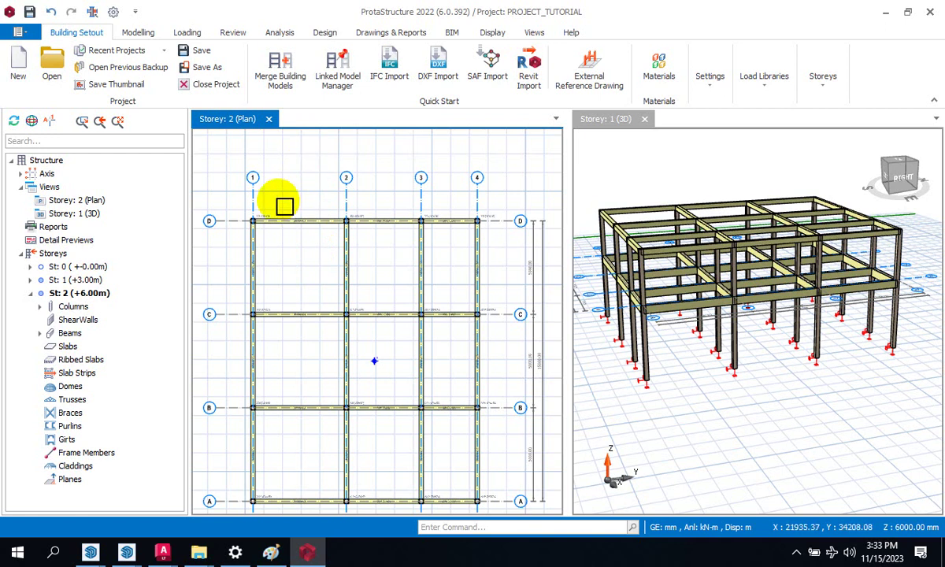
pyautogui.doubleClick(66, 280)
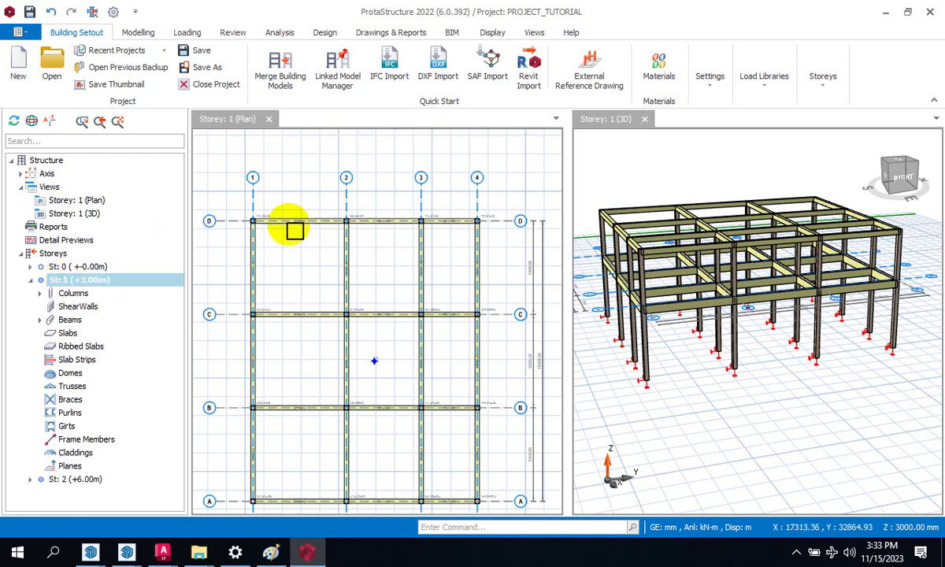
pyautogui.click(327, 170)
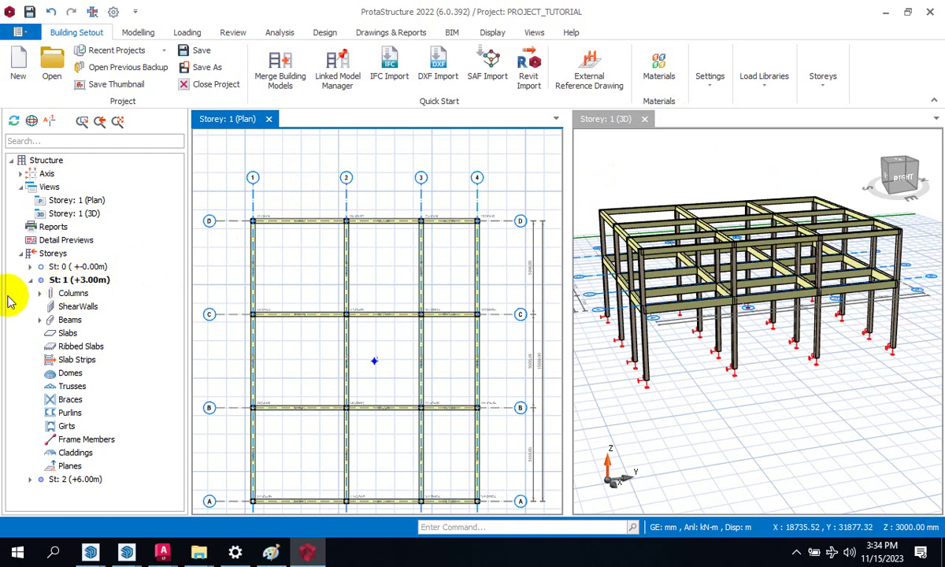
# Select storey 1 beams 1B1, 1B2 and 1B3 along axis D in the plan and open their properties in the Summary Table
pyautogui.scroll(5, 335, 214)
pyautogui.scroll(-2, 315, 244)
pyautogui.click(296, 268)
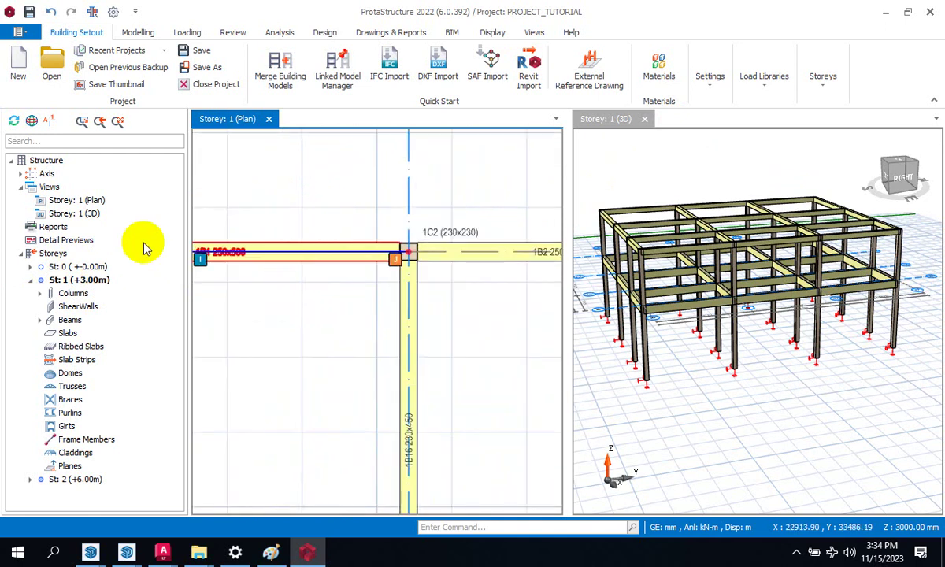
pyautogui.scroll(-3, 229, 248)
pyautogui.scroll(4, 289, 235)
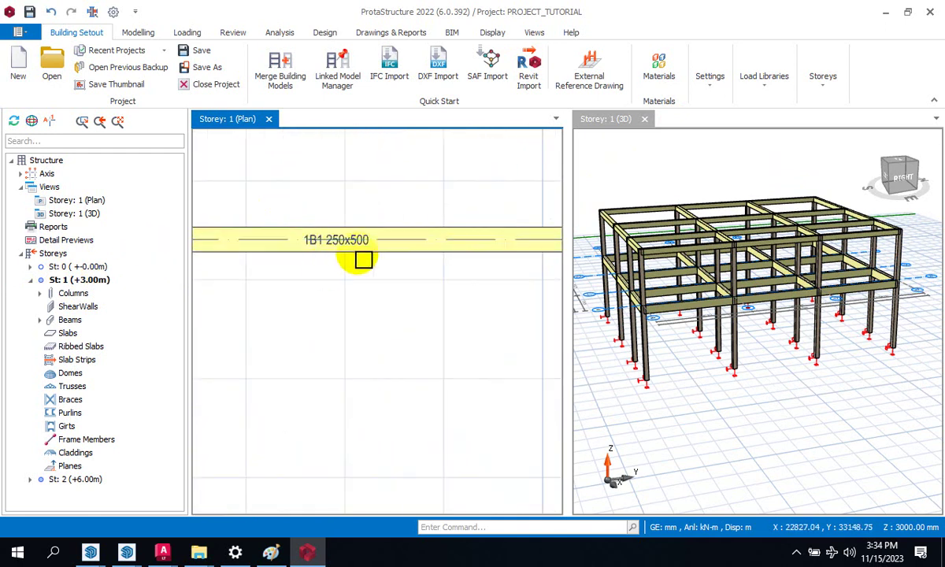
pyautogui.click(363, 256)
pyautogui.scroll(-4, 313, 244)
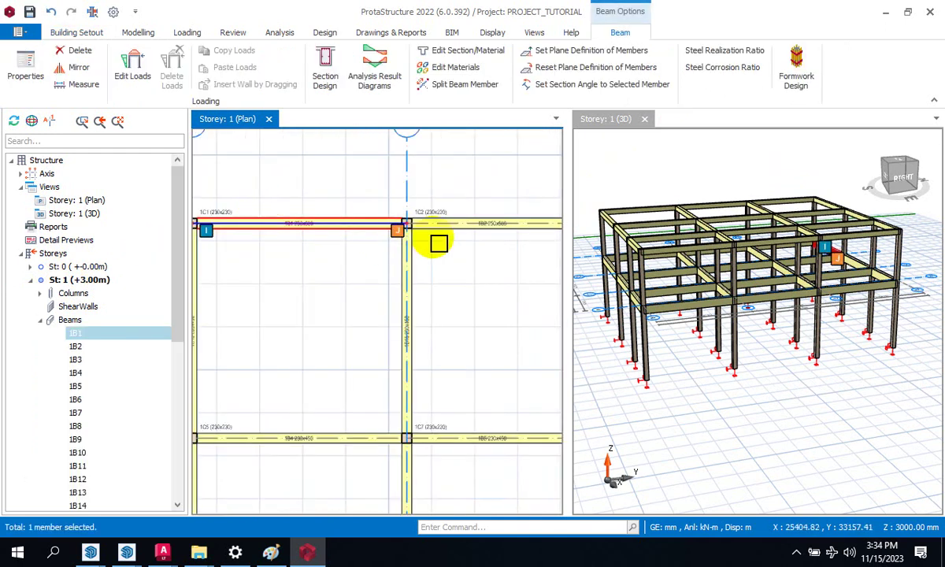
pyautogui.click(445, 238)
pyautogui.scroll(-4, 310, 221)
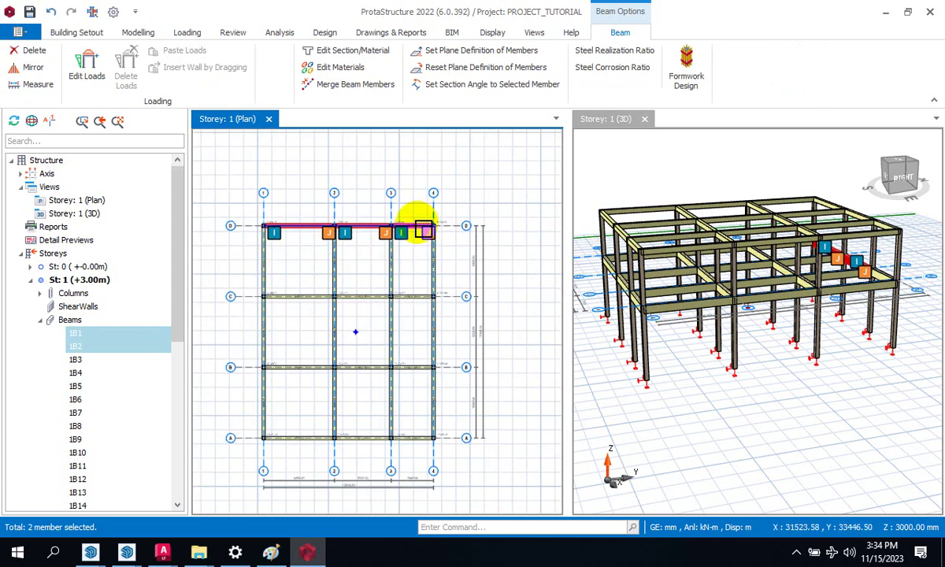
pyautogui.scroll(3, 417, 233)
pyautogui.click(417, 236)
pyautogui.scroll(4, 425, 241)
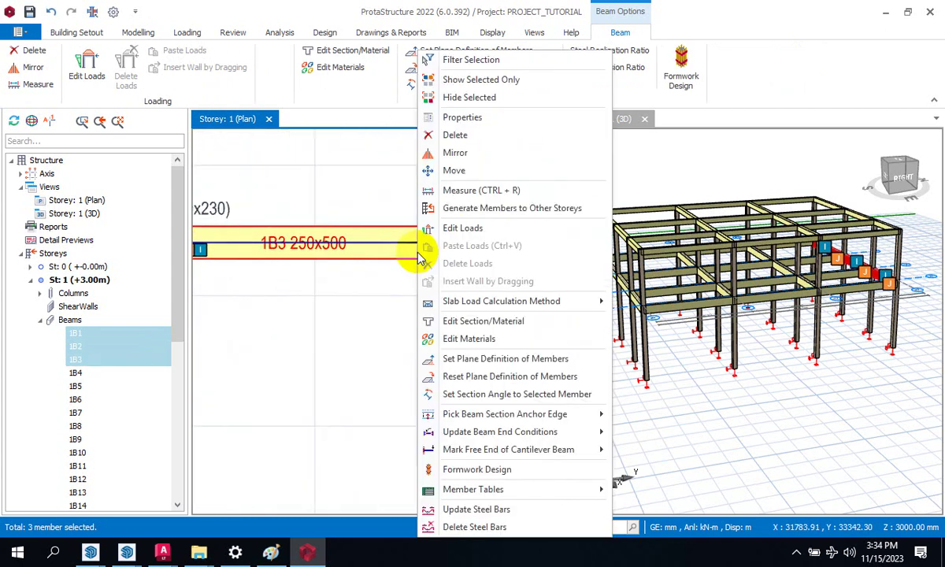
pyautogui.click(480, 118)
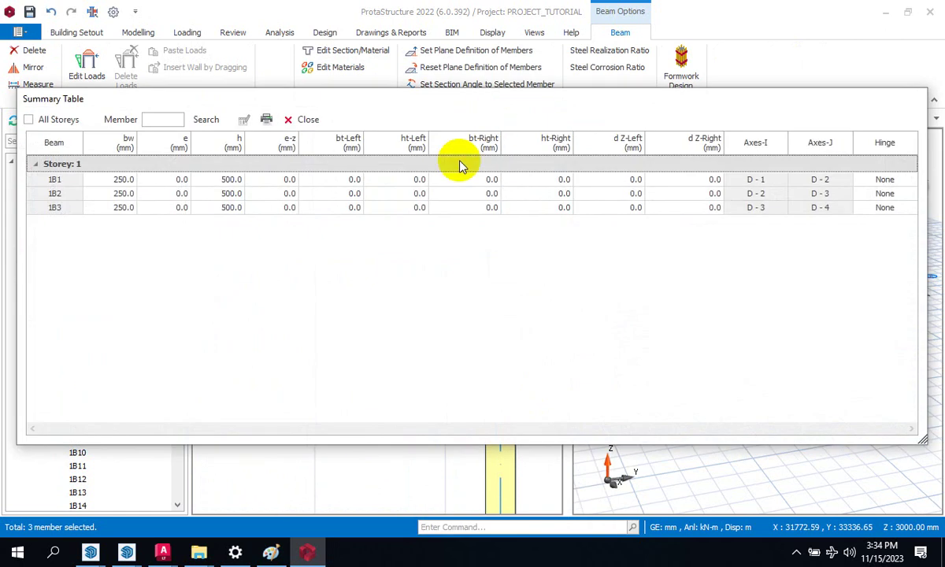
# Set the width bw of beams 1B1, 1B2 and 1B3 to 230 mm with Columnwise Edit
pyautogui.click(126, 142)
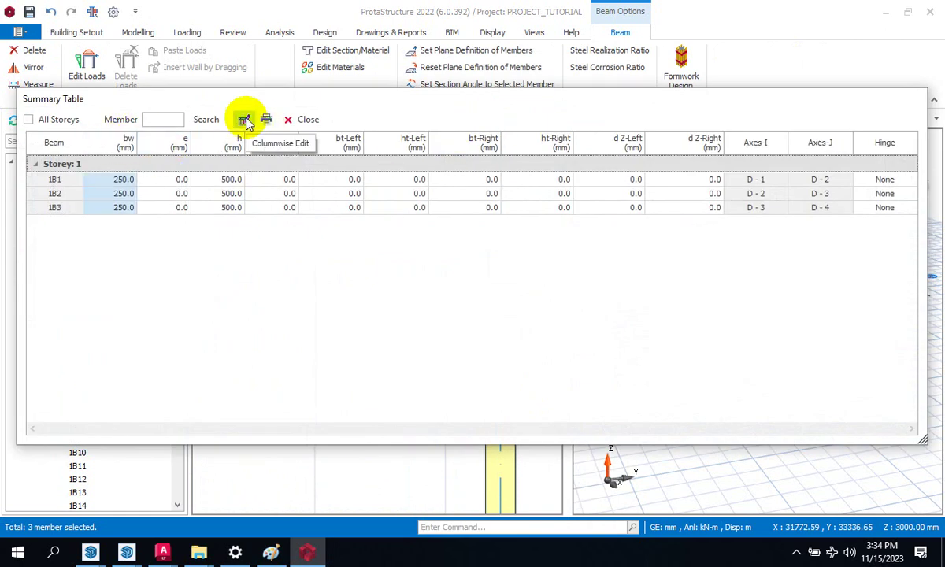
pyautogui.click(244, 120)
pyautogui.click(386, 255)
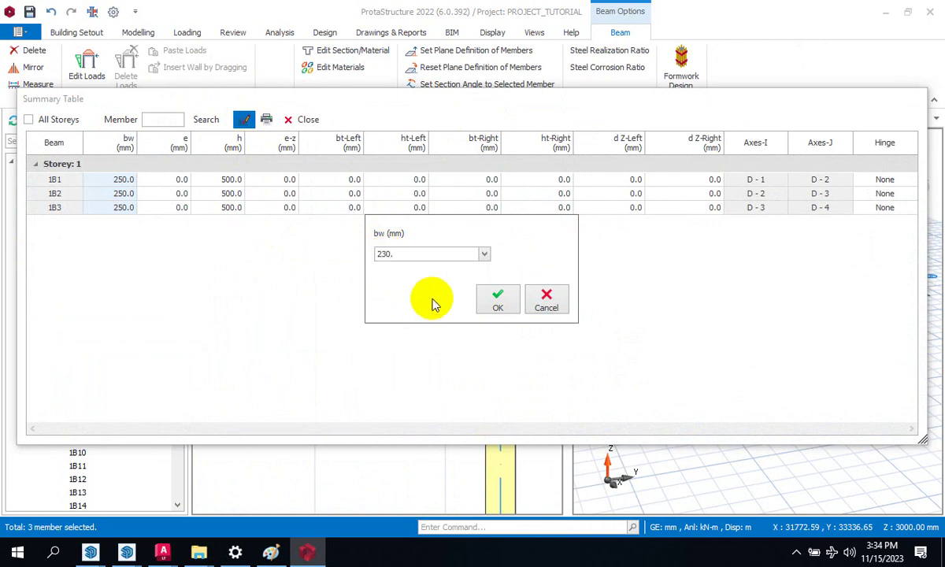
pyautogui.click(493, 303)
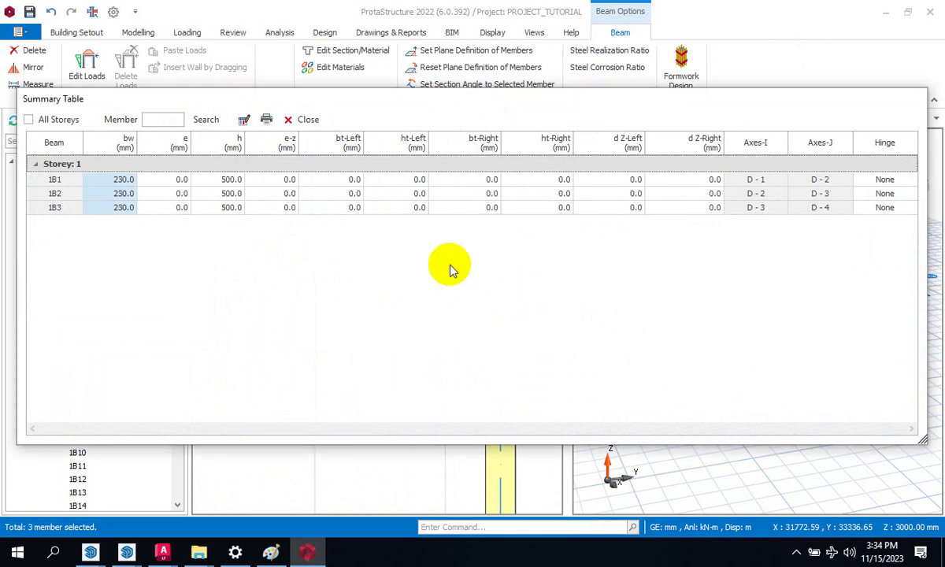
# Set the depth h of beams 1B1 to 1B3 to 450 mm columnwise, then close the Summary Table and clear the selection
pyautogui.click(236, 144)
pyautogui.click(245, 119)
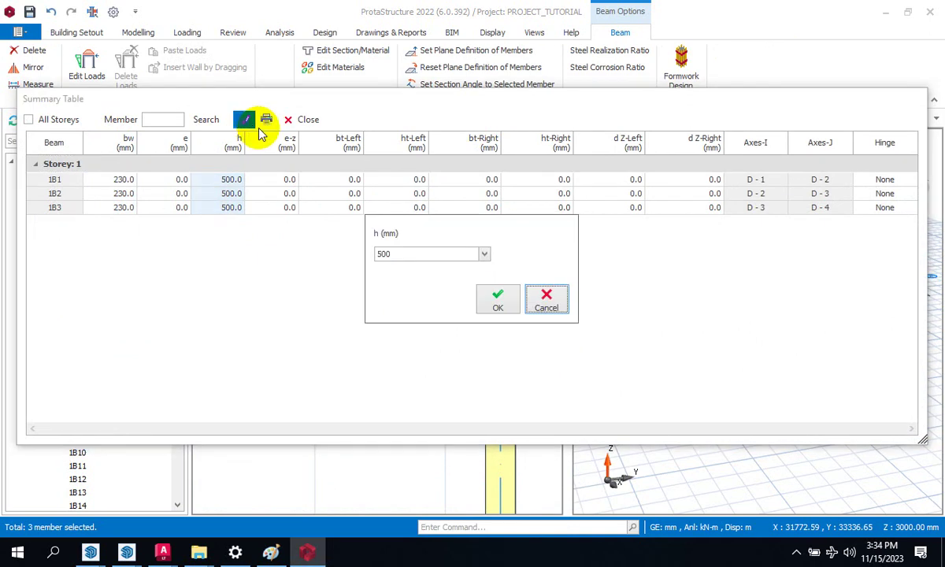
pyautogui.click(382, 252)
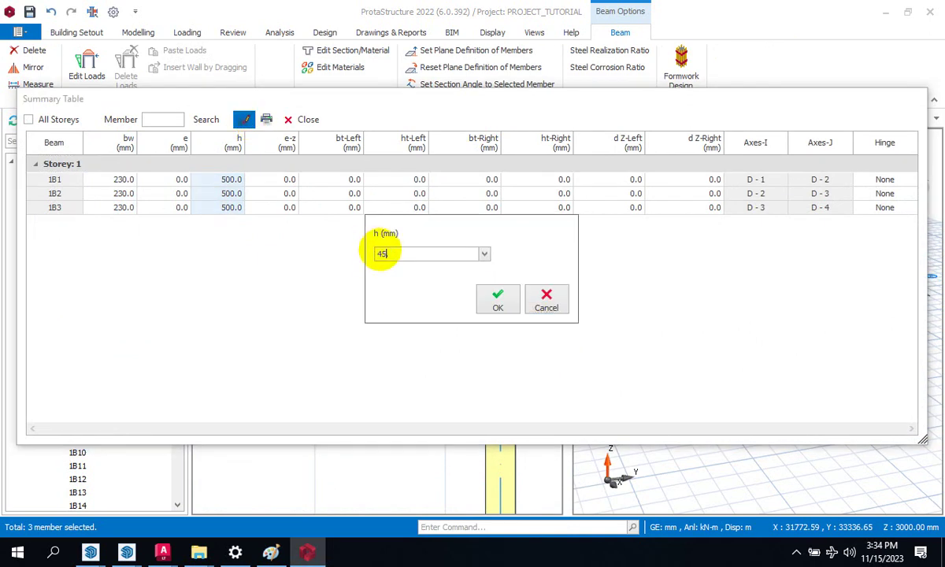
pyautogui.write('450')
pyautogui.click(498, 300)
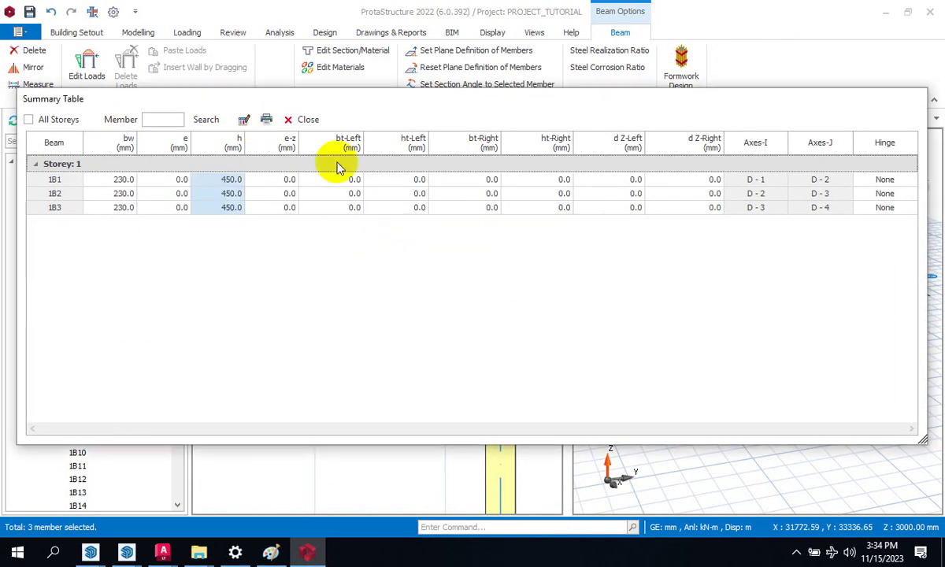
pyautogui.click(308, 120)
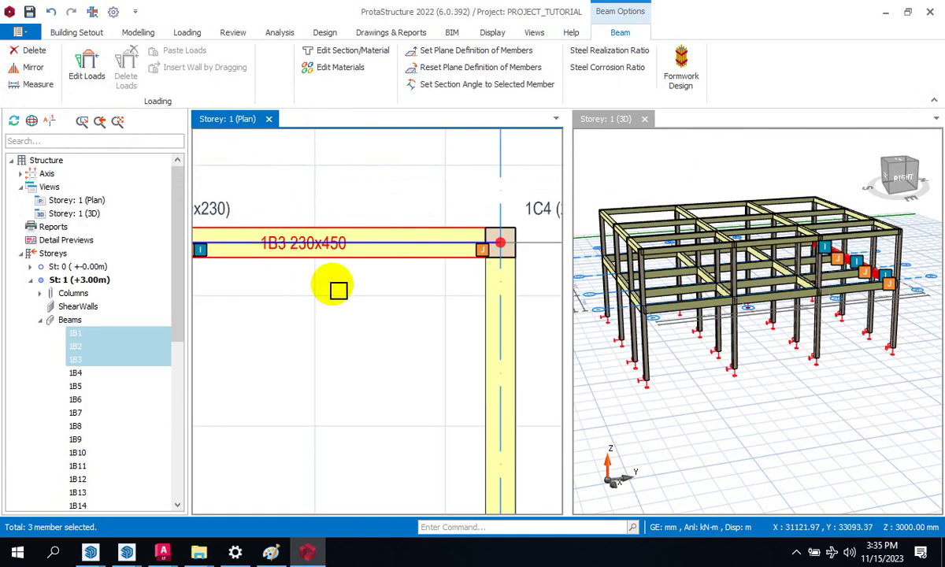
pyautogui.press('Escape')
pyautogui.scroll(-3, 508, 236)
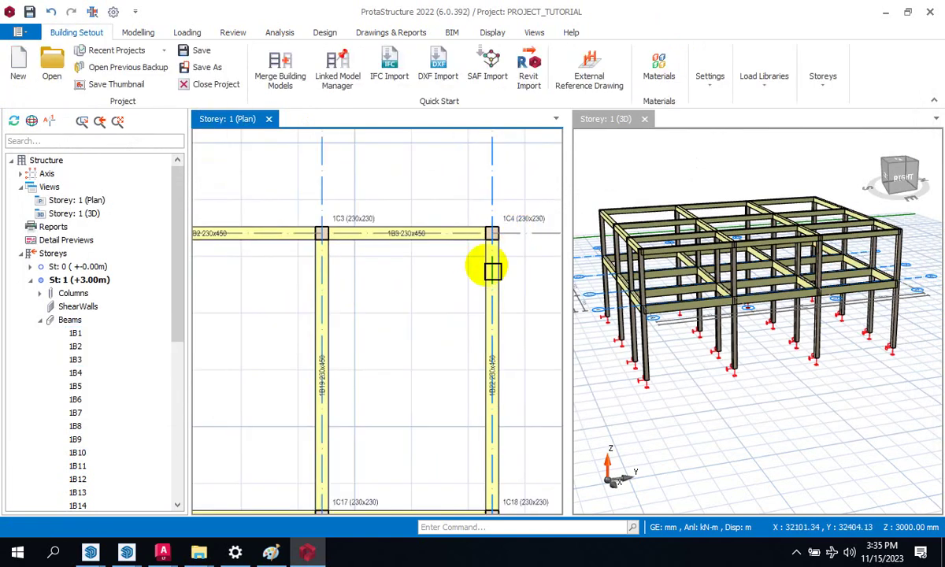
pyautogui.scroll(-2, 579, 232)
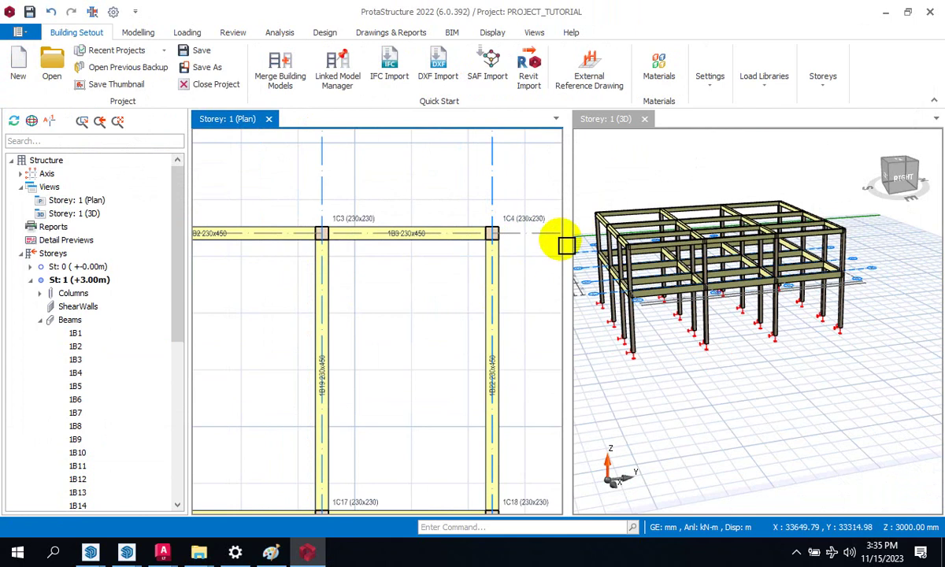
pyautogui.scroll(2, 375, 246)
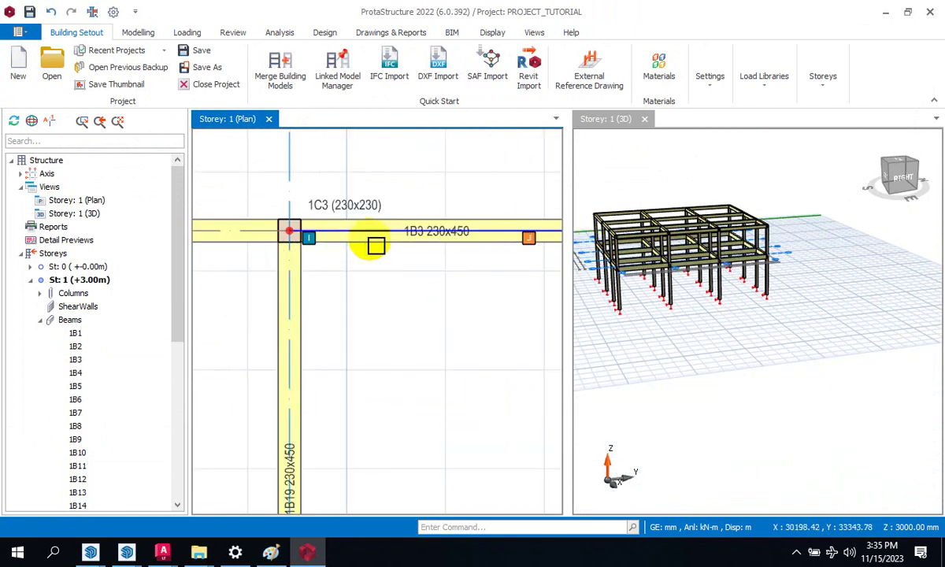
pyautogui.scroll(3, 376, 246)
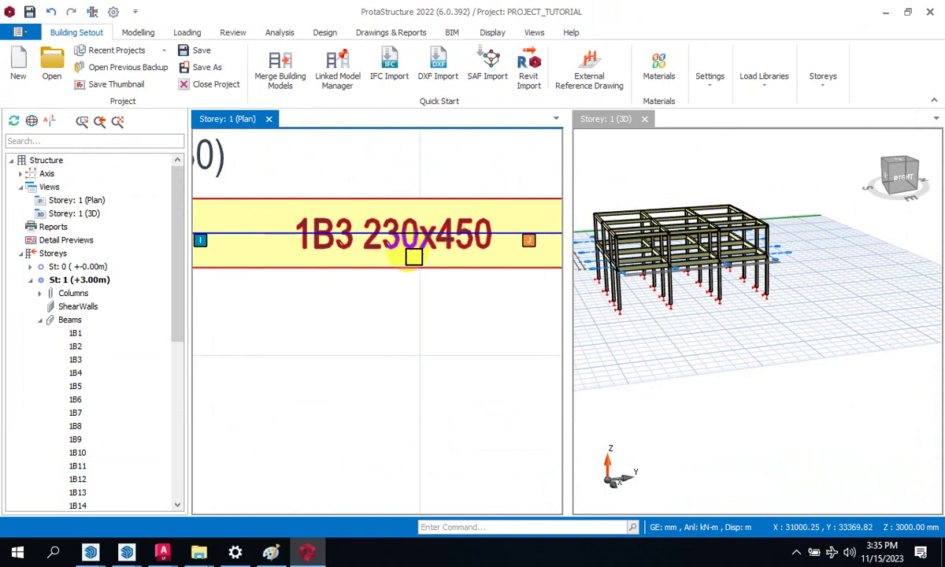
pyautogui.moveTo(409, 257)
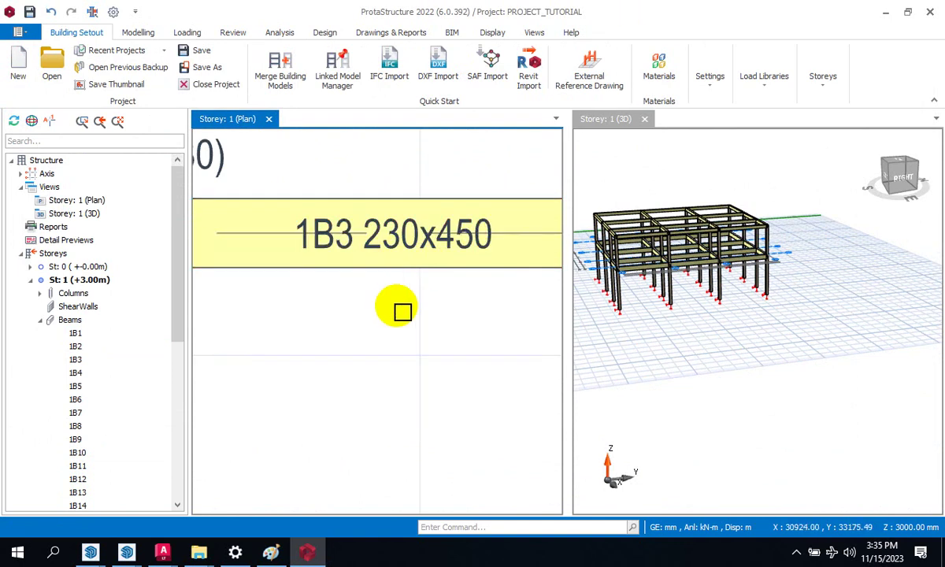
# Check the storey 1 beam section labels across the plan and inspect the two-storey frame in the 3D view
pyautogui.scroll(-5, 403, 311)
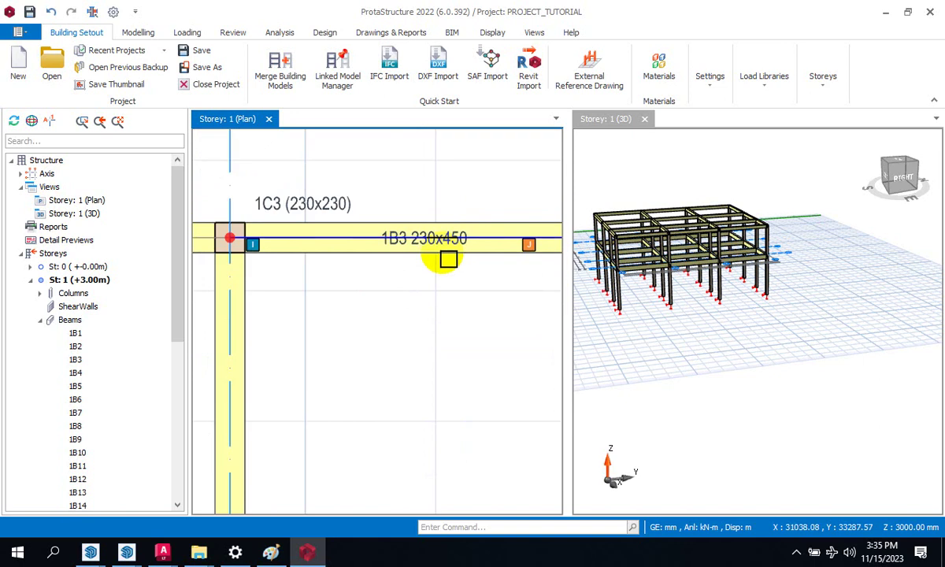
pyautogui.scroll(-3, 426, 252)
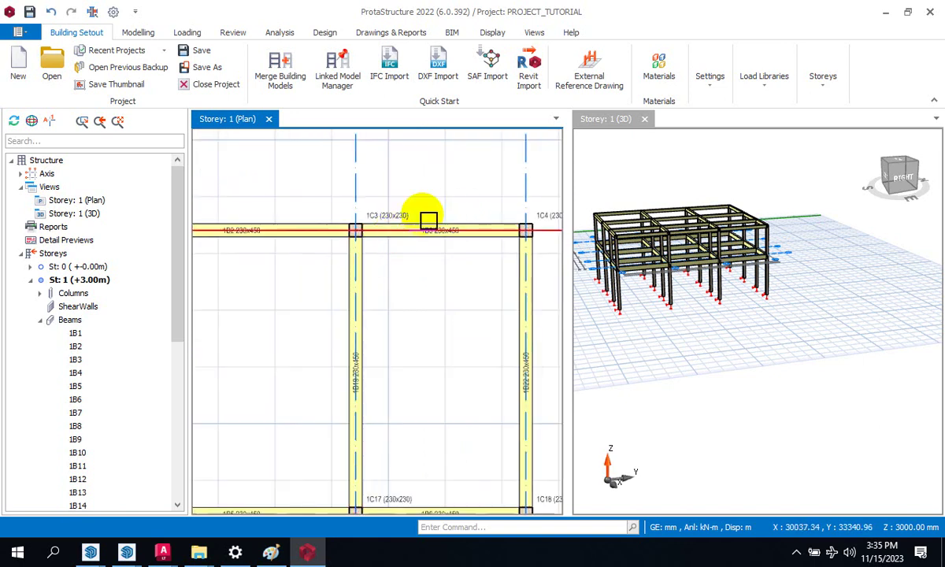
pyautogui.scroll(-4, 528, 208)
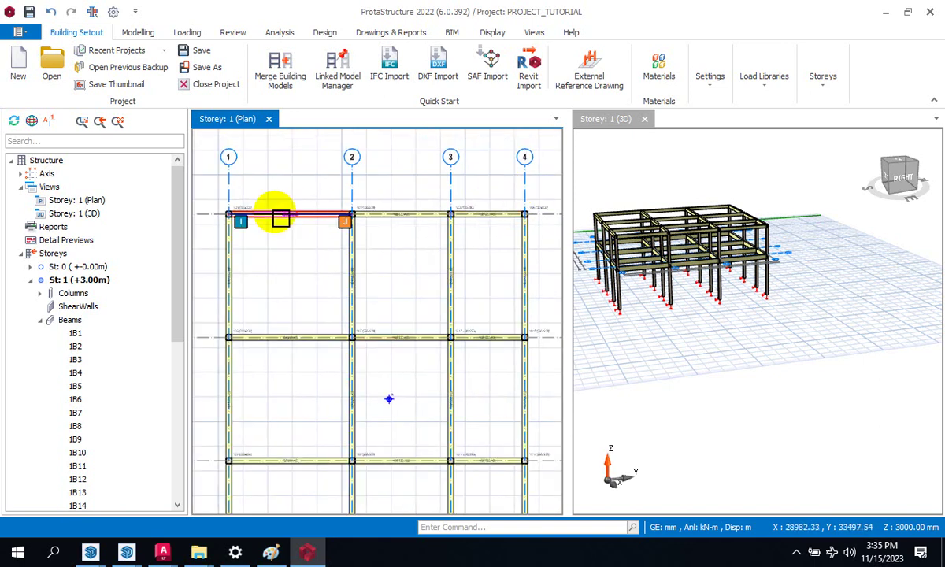
pyautogui.scroll(5, 224, 213)
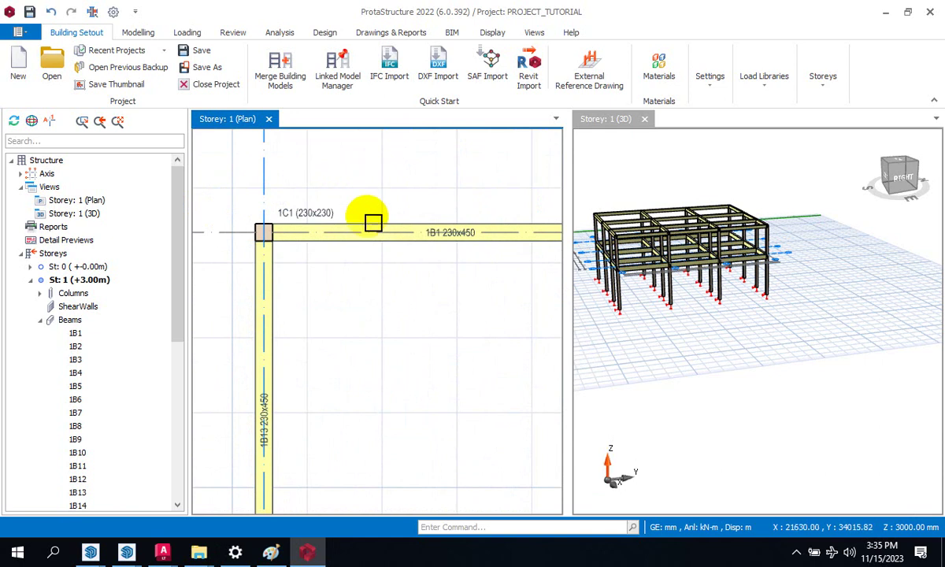
pyautogui.click(41, 321)
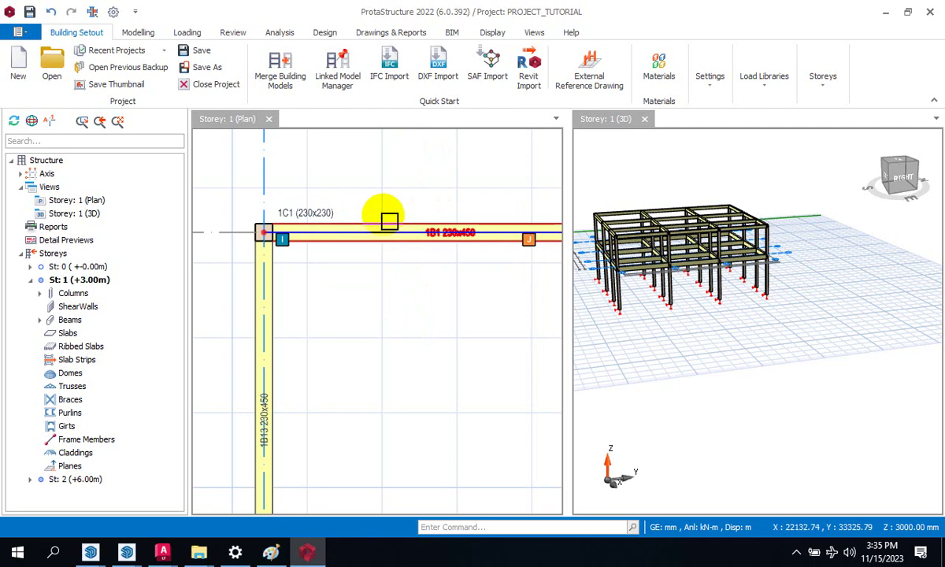
pyautogui.scroll(-2, 398, 218)
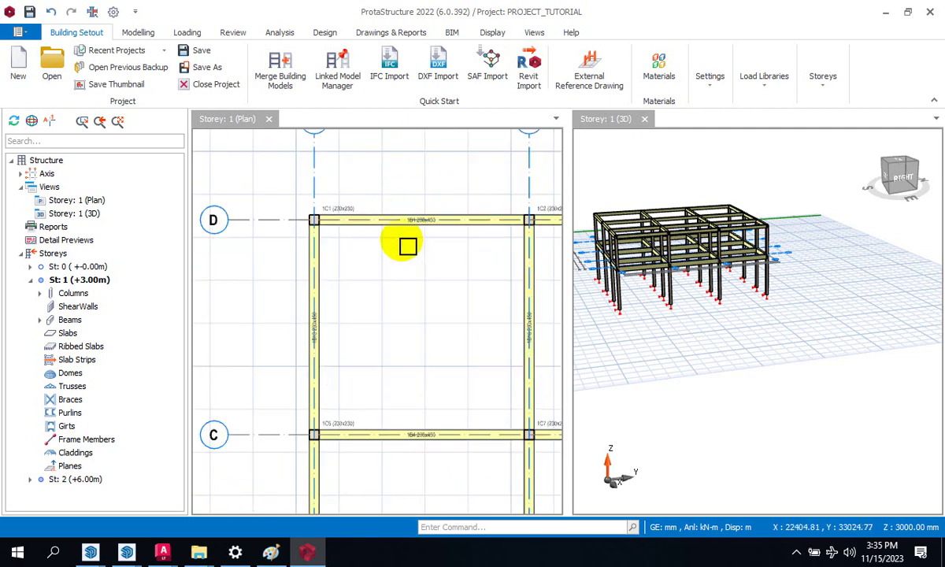
pyautogui.click(407, 218)
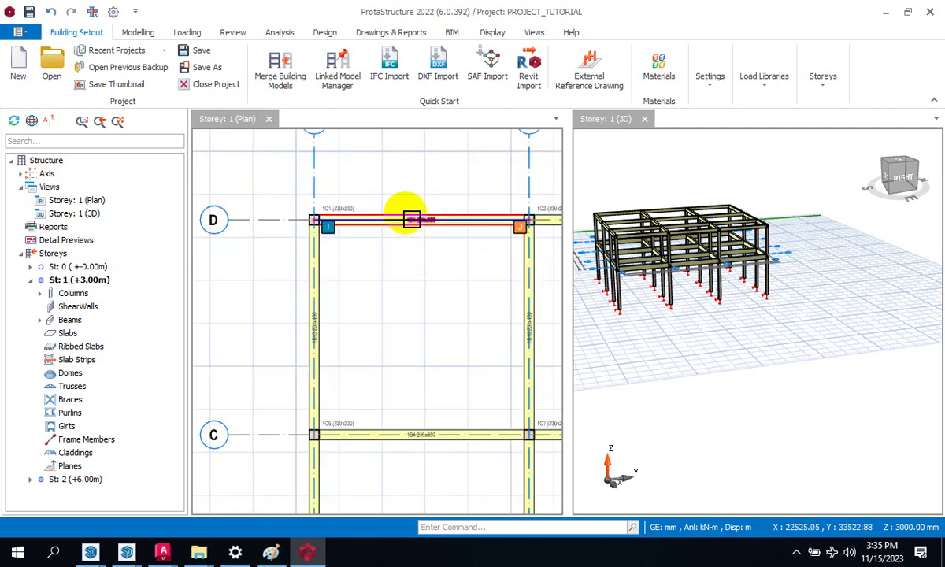
pyautogui.scroll(-4, 401, 215)
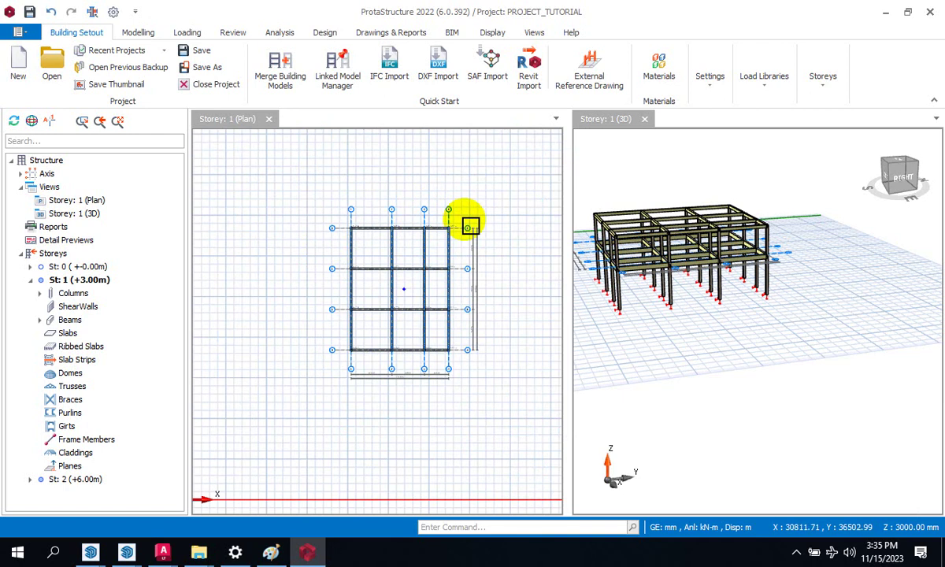
pyautogui.scroll(2, 473, 227)
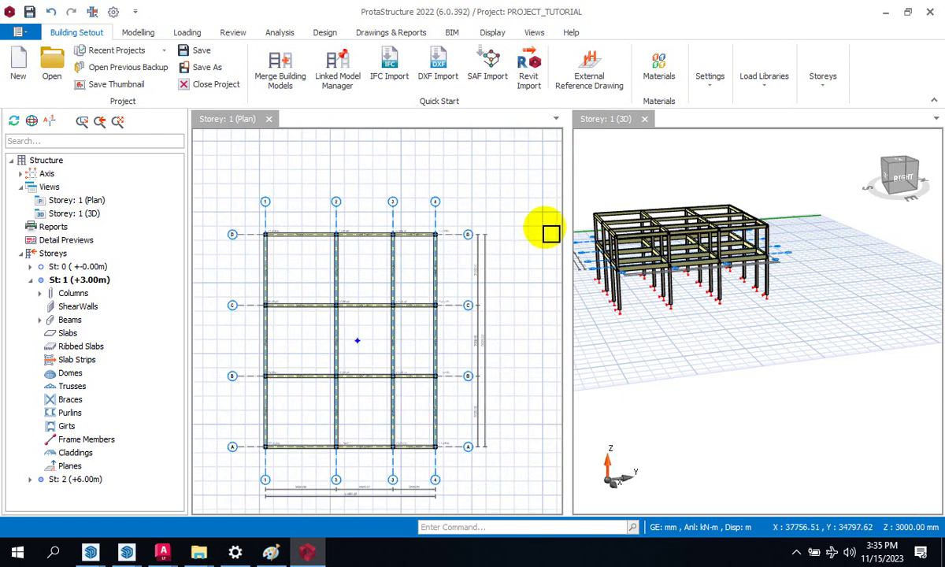
pyautogui.moveTo(741, 307); pyautogui.dragTo(781, 370, button='middle')
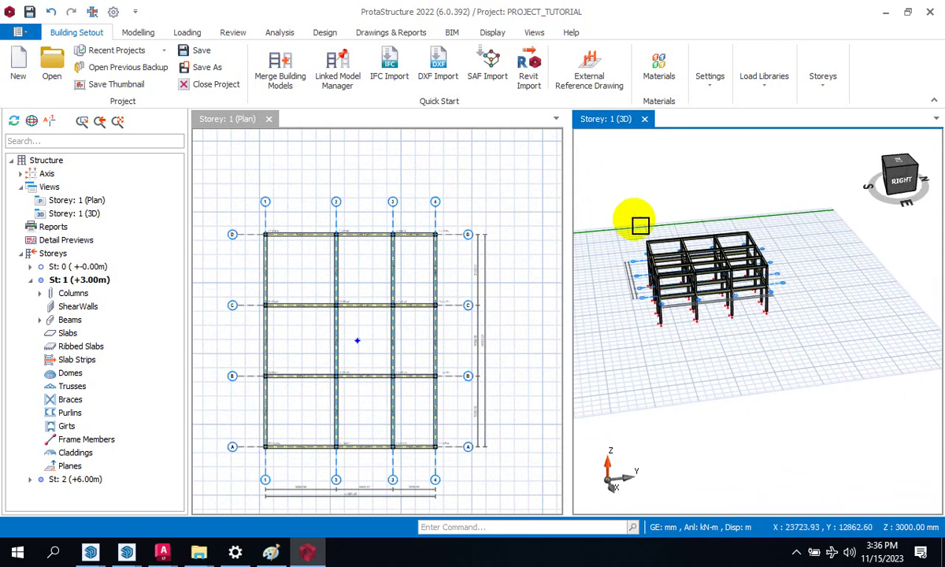
pyautogui.scroll(2, 660, 238)
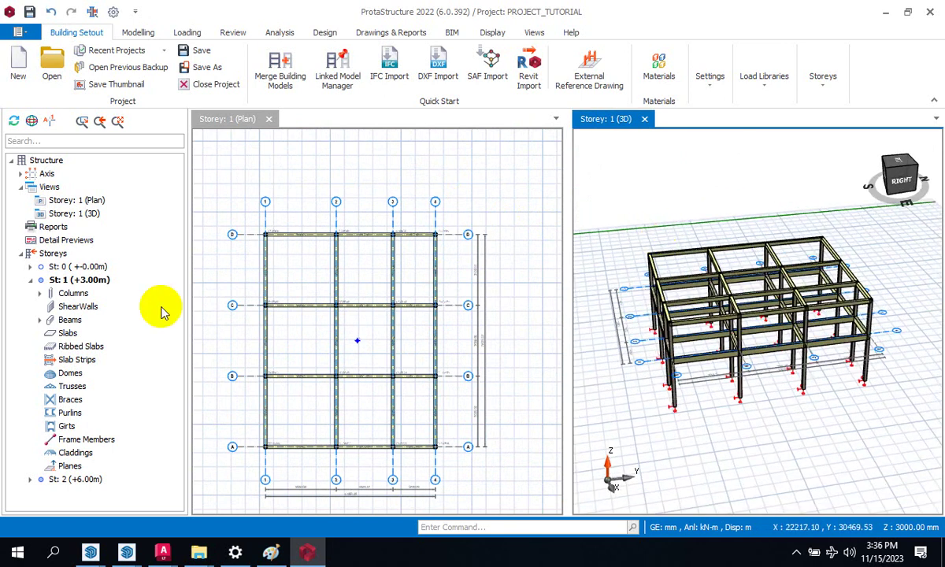
pyautogui.scroll(-2, 264, 266)
pyautogui.scroll(1, 272, 261)
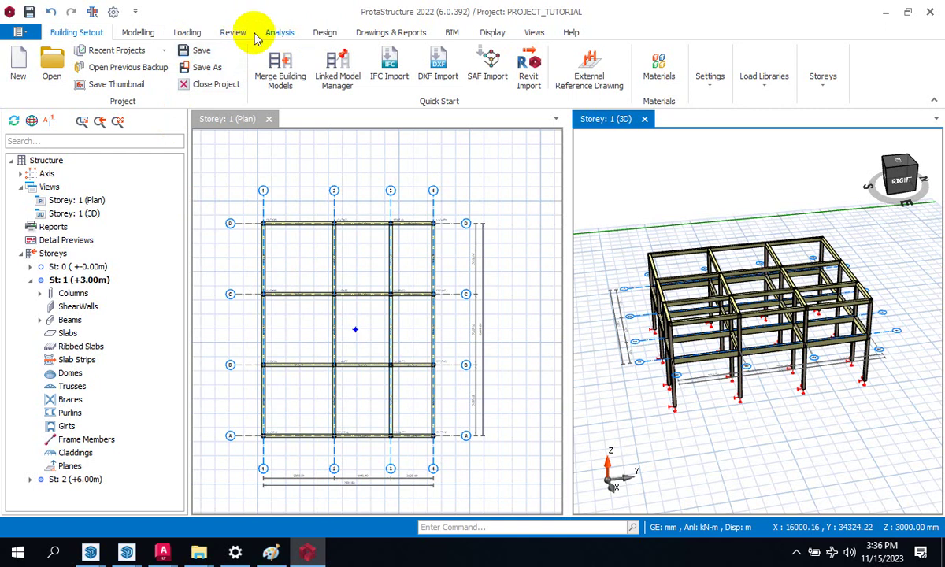
# Start the Slab command and agree to define the load cases in the Load Combination Editor
pyautogui.click(142, 33)
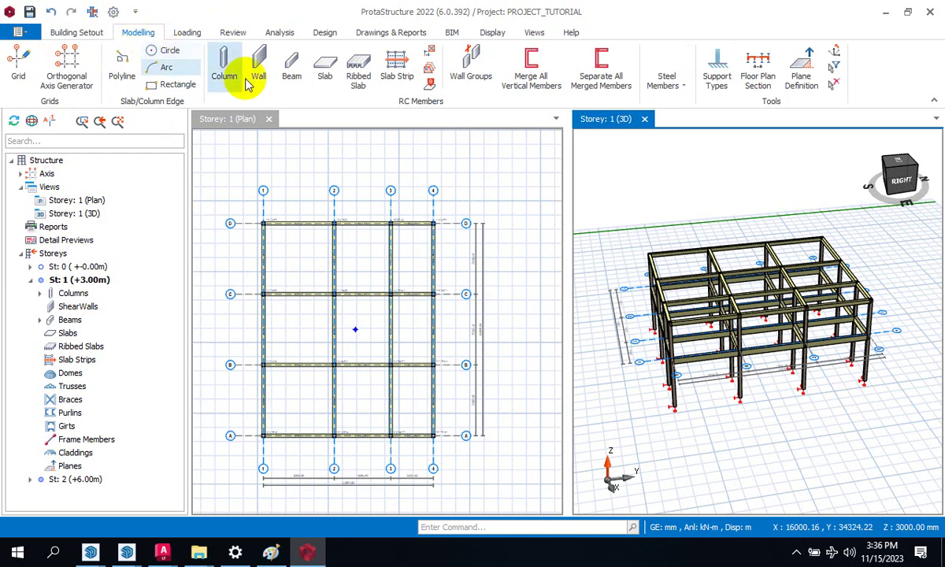
pyautogui.click(328, 72)
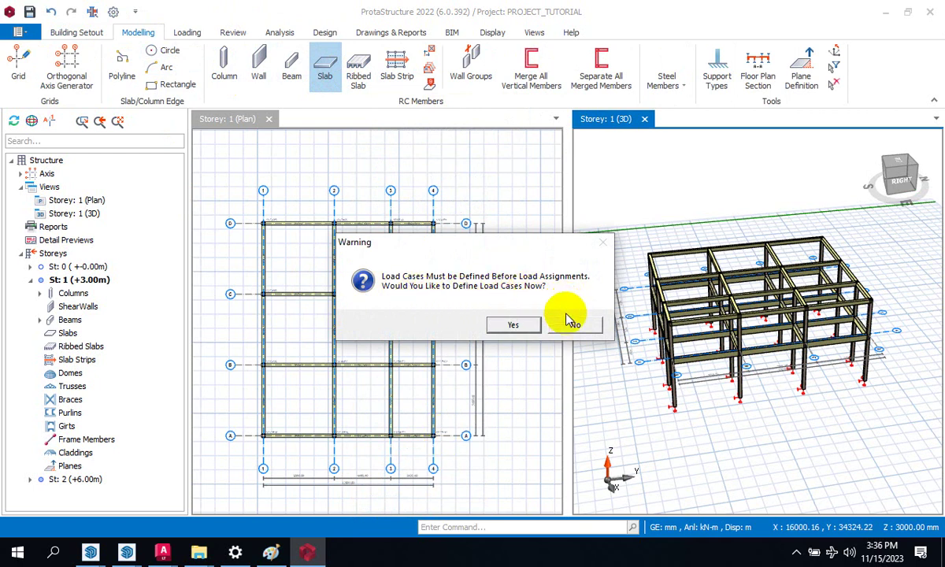
pyautogui.click(516, 329)
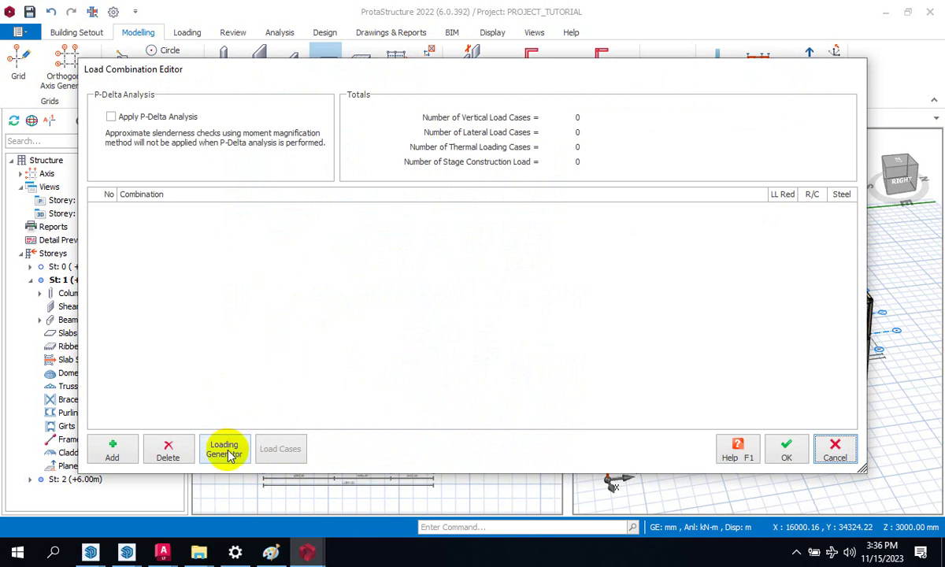
pyautogui.click(228, 455)
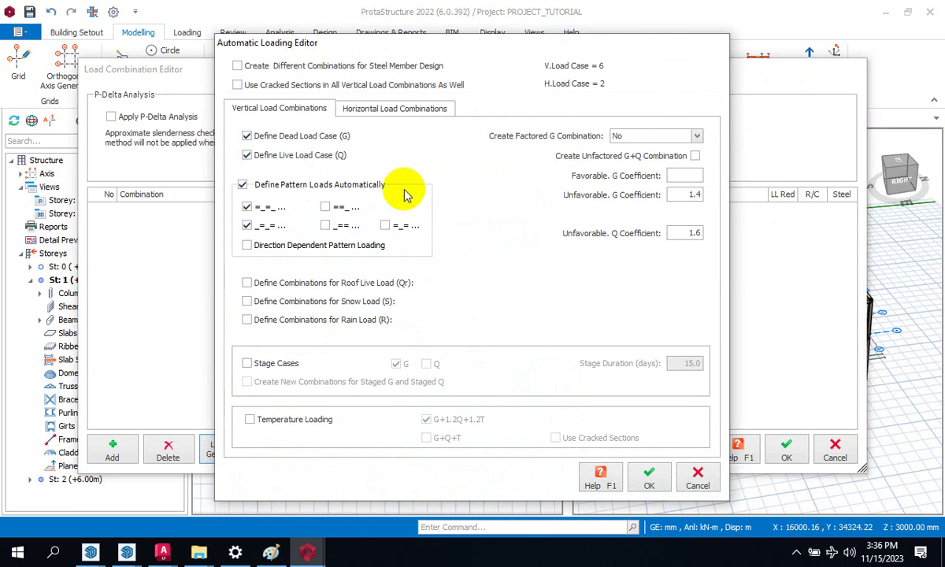
pyautogui.click(298, 66)
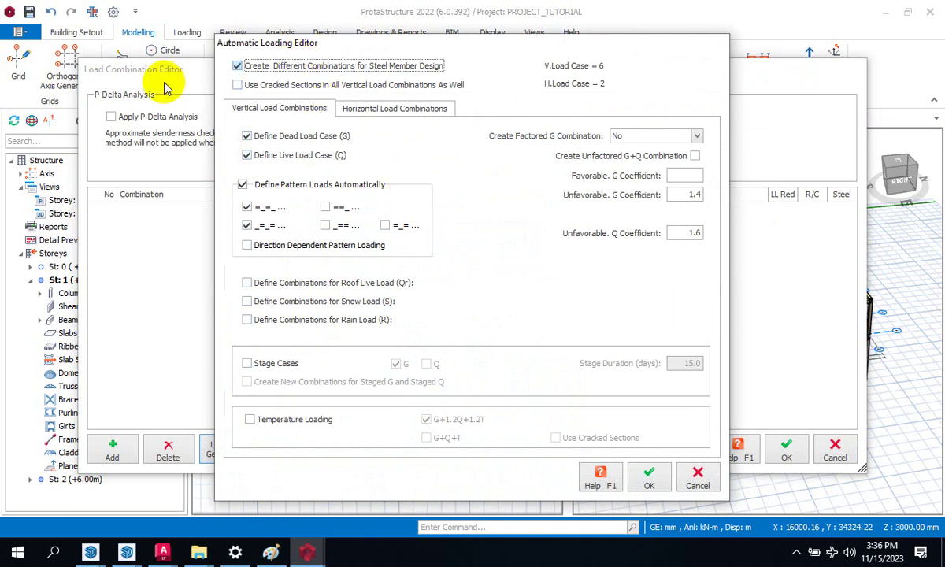
pyautogui.click(237, 66)
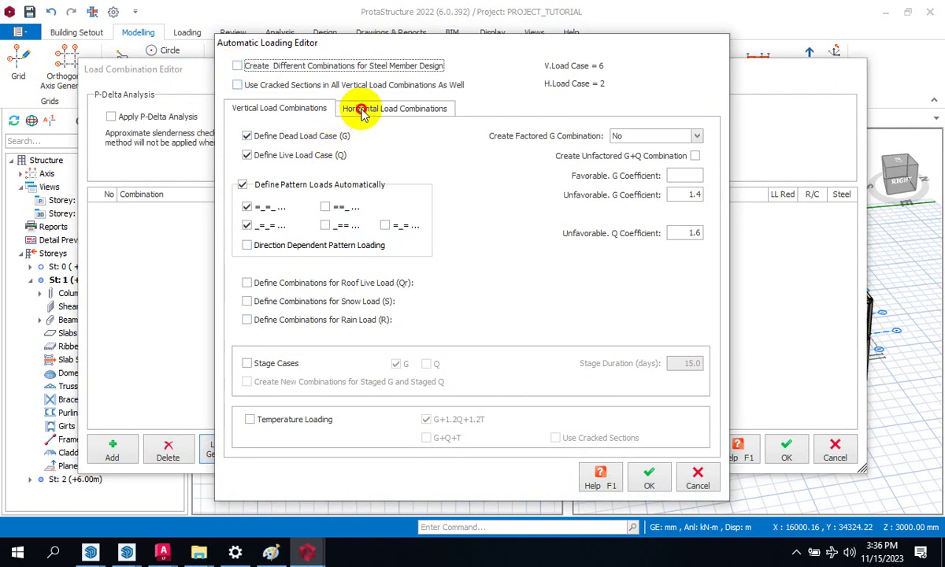
pyautogui.click(362, 110)
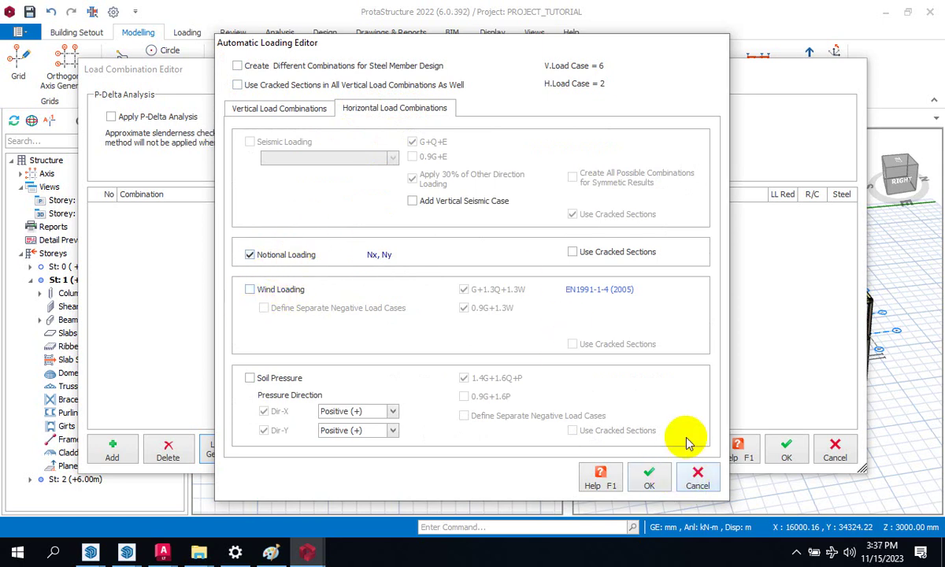
pyautogui.click(698, 477)
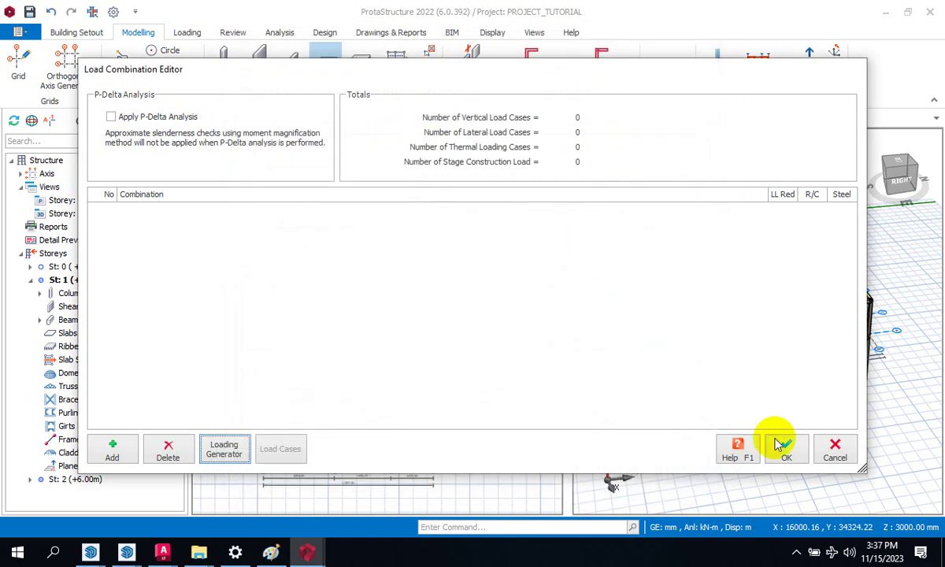
# Generate the load combinations with dead, live and pattern loads and coefficients G 1.4 and Q 1.6, and review the load cases
pyautogui.click(224, 446)
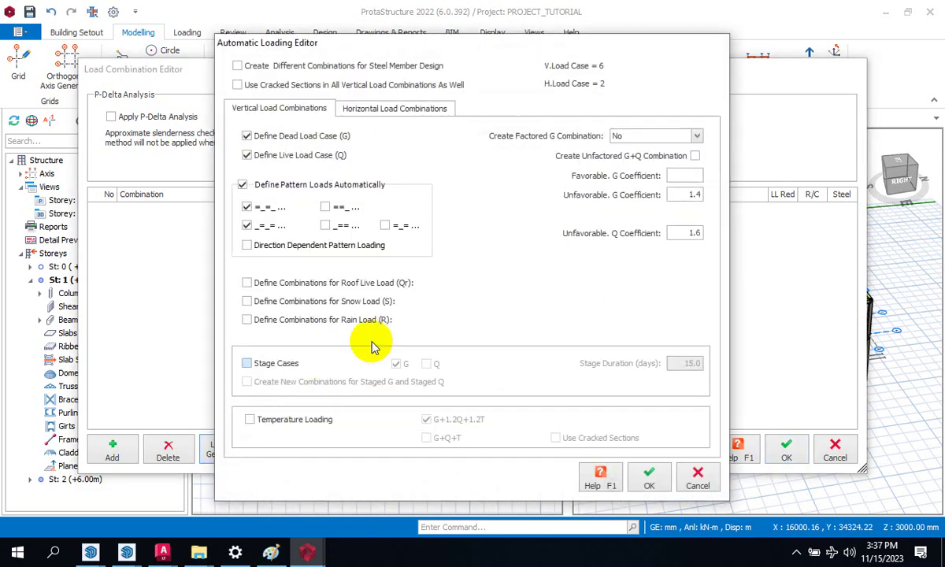
pyautogui.click(648, 476)
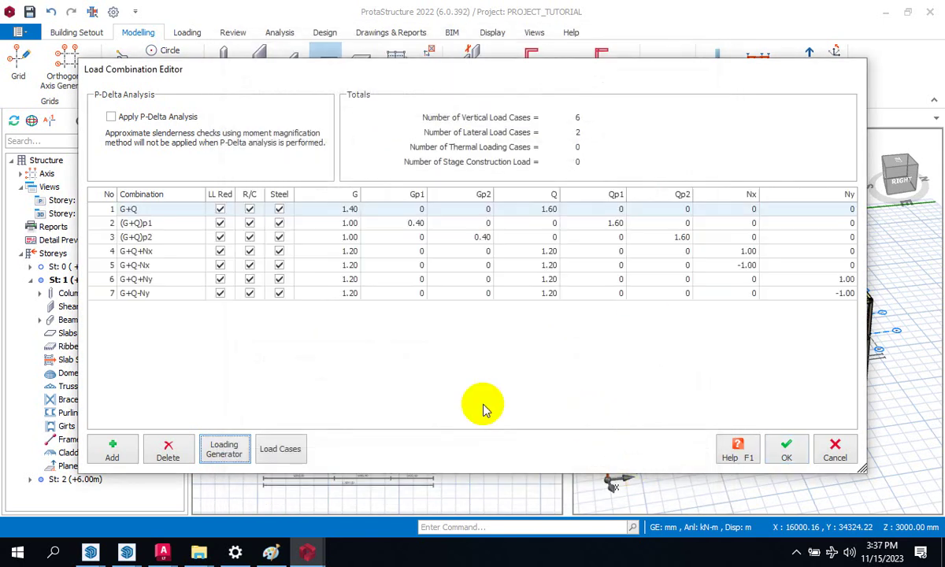
pyautogui.click(281, 449)
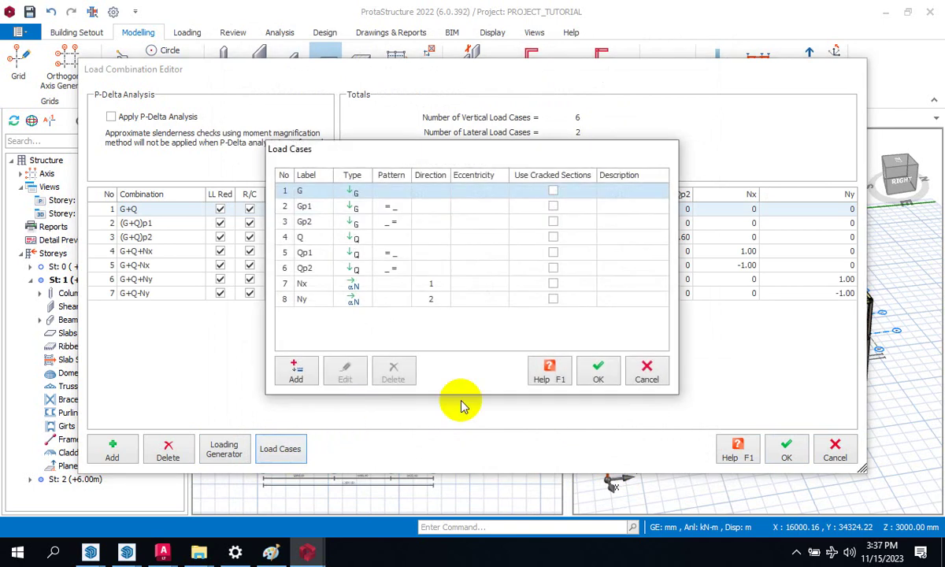
pyautogui.click(599, 372)
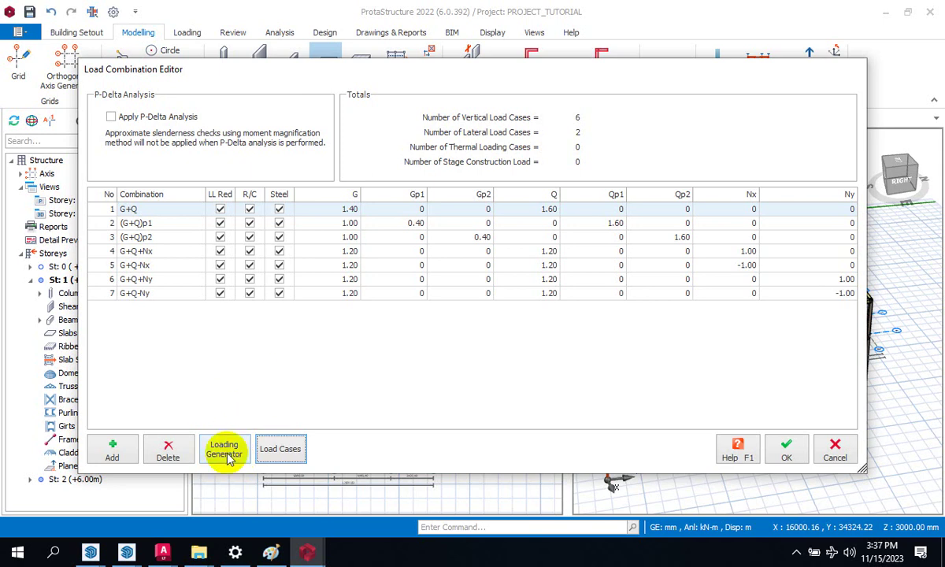
# Rerun the Loading Generator with the same settings, recheck the load cases and accept the load combinations
pyautogui.click(228, 453)
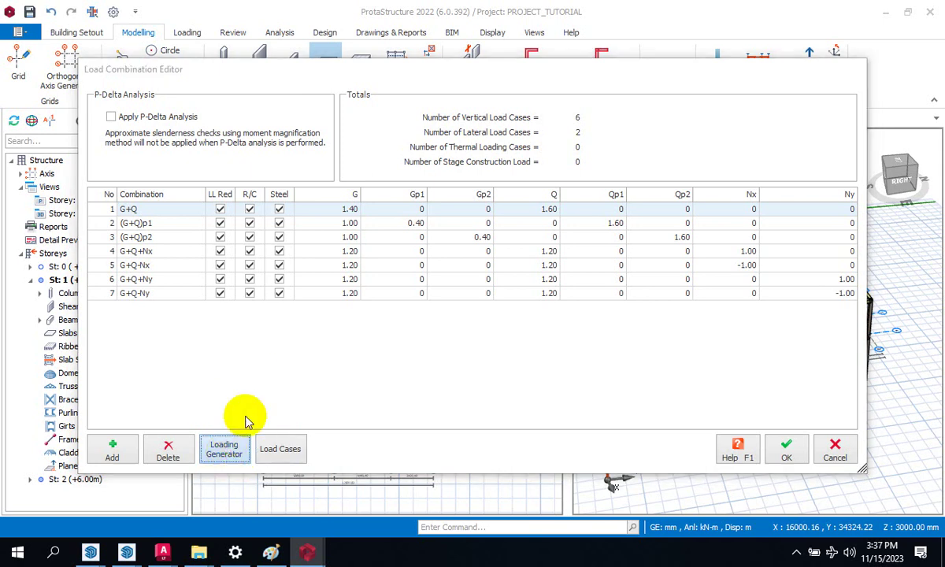
pyautogui.click(653, 481)
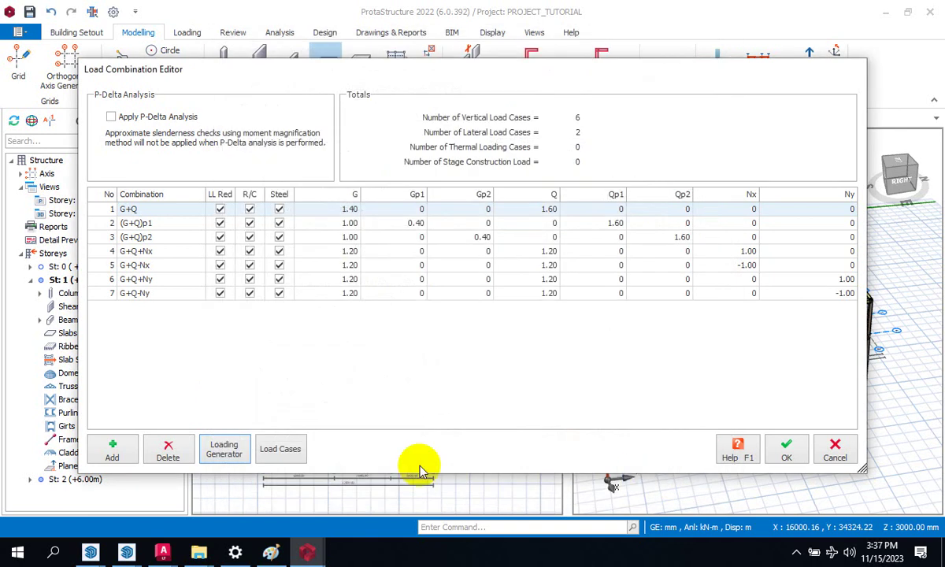
pyautogui.click(293, 456)
pyautogui.click(604, 370)
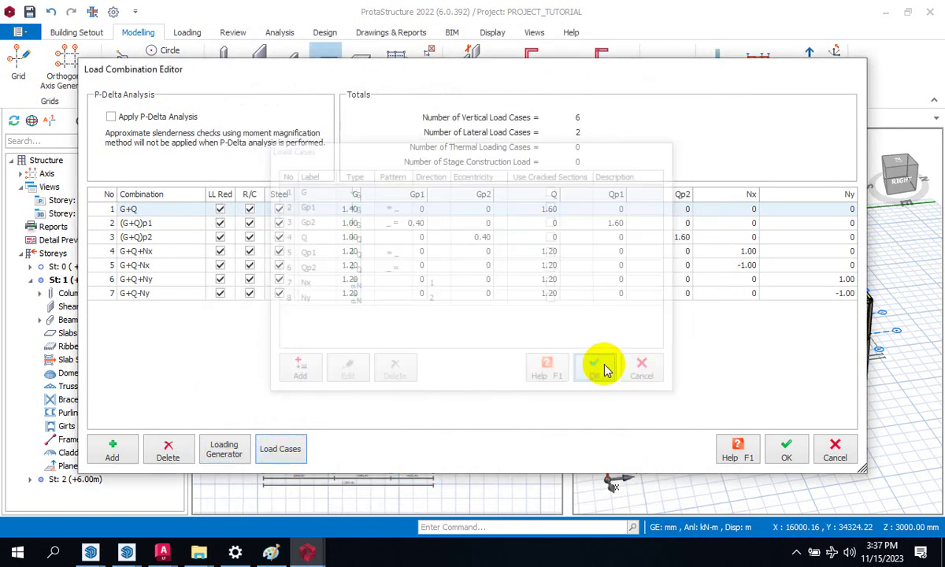
pyautogui.click(784, 447)
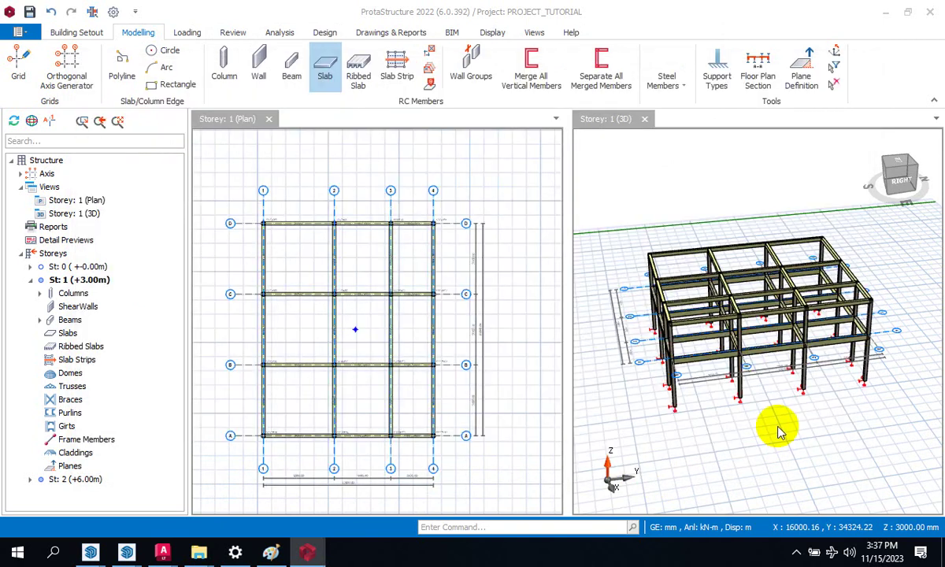
# Set the new slab 1S1's thickness h to 150 mm and concrete cover to 20 mm, and check its load settings
pyautogui.click(733, 411)
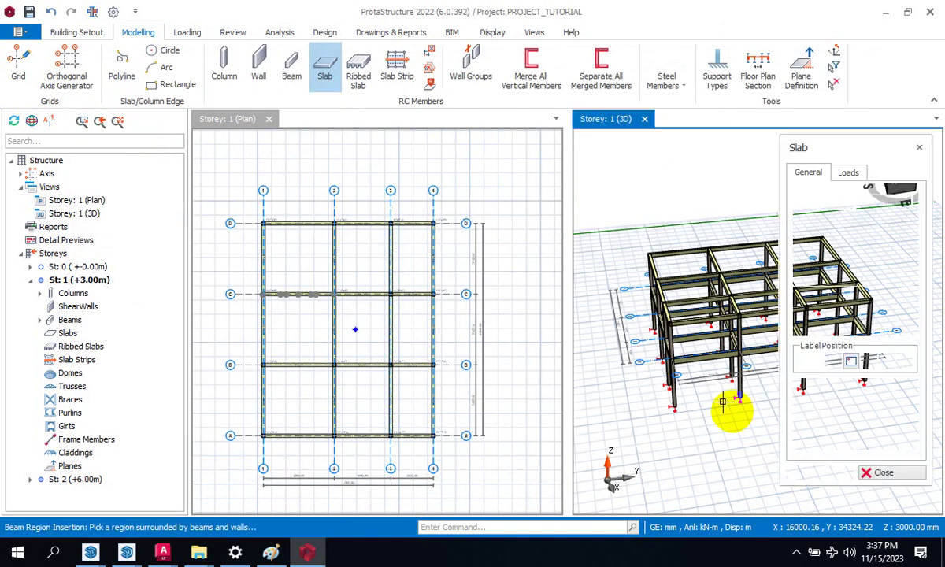
pyautogui.click(317, 90)
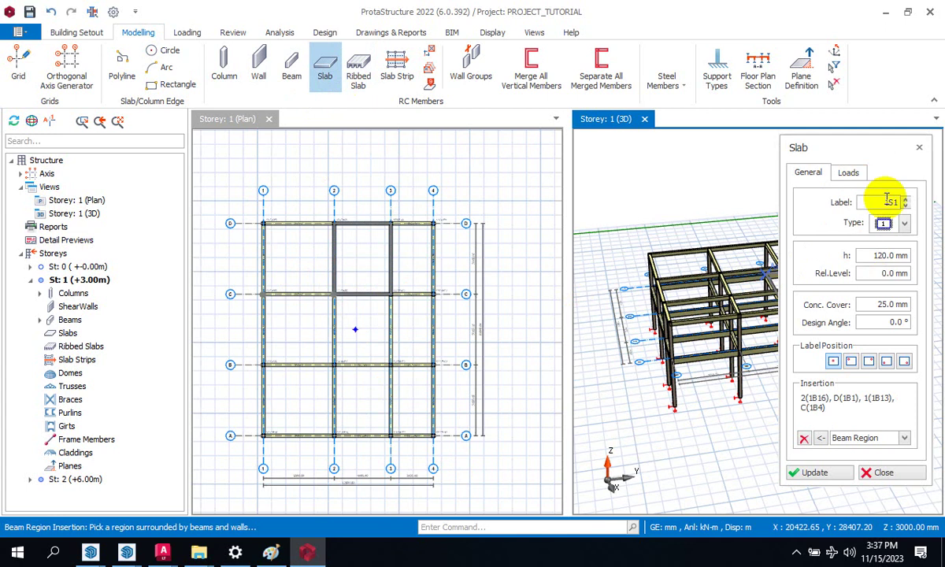
pyautogui.doubleClick(882, 256)
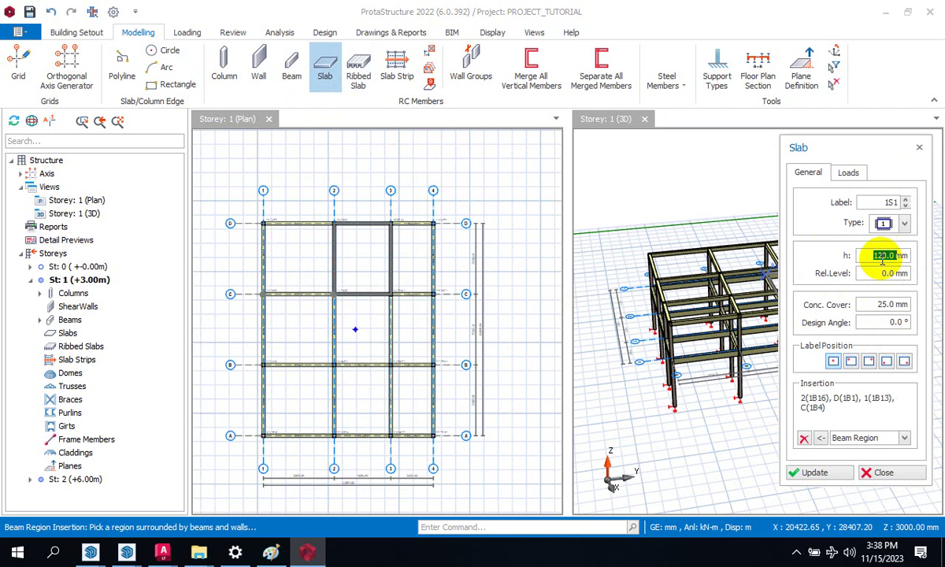
pyautogui.write('15.0')
pyautogui.doubleClick(882, 304)
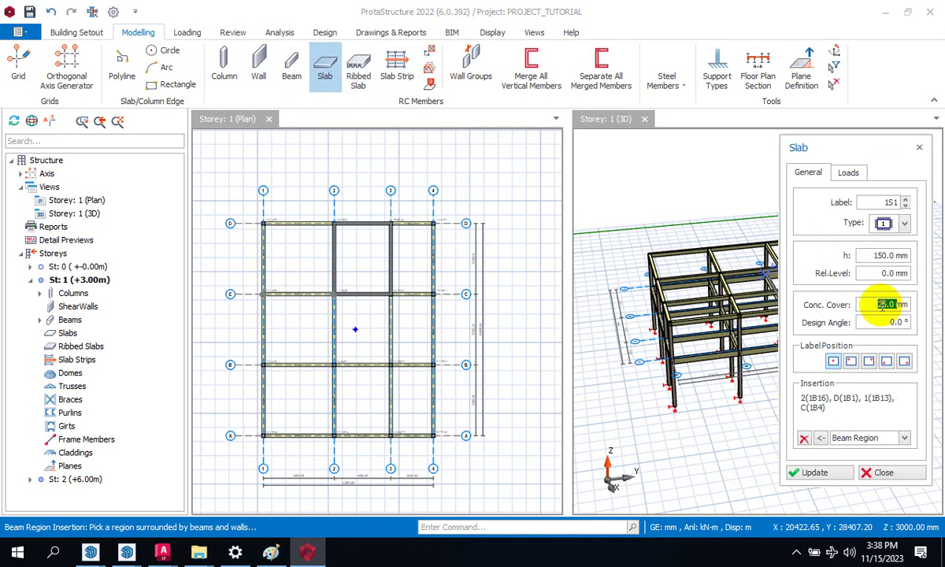
pyautogui.write('20')
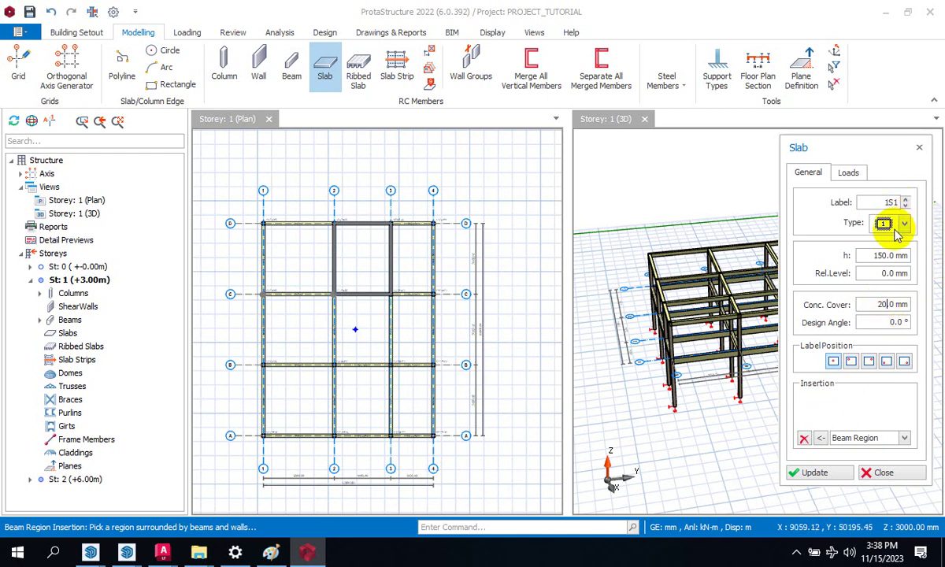
pyautogui.click(854, 173)
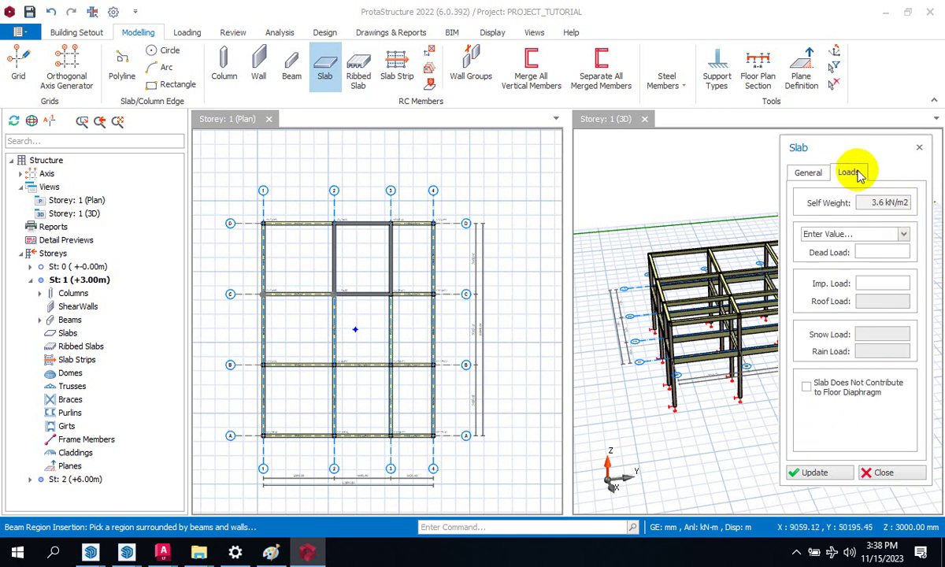
pyautogui.click(804, 174)
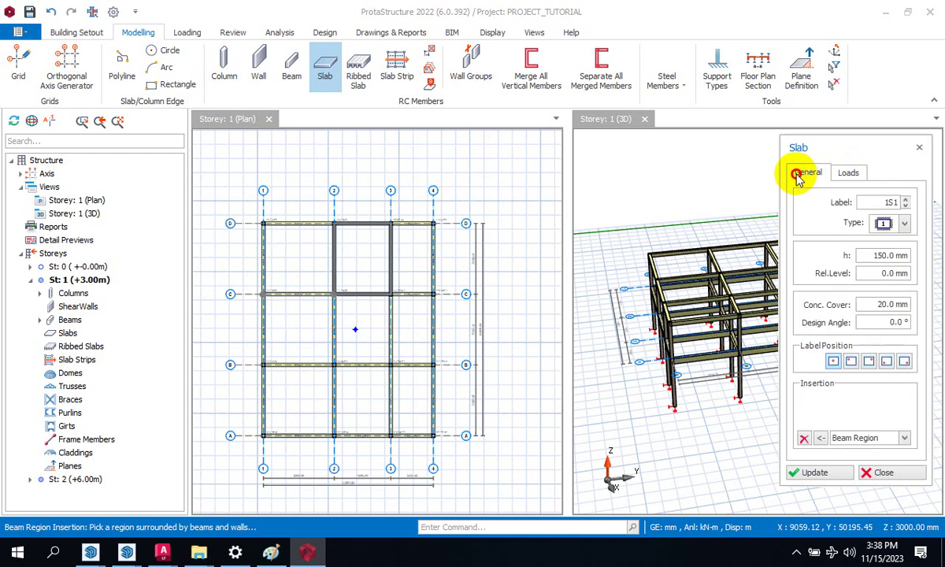
pyautogui.click(855, 172)
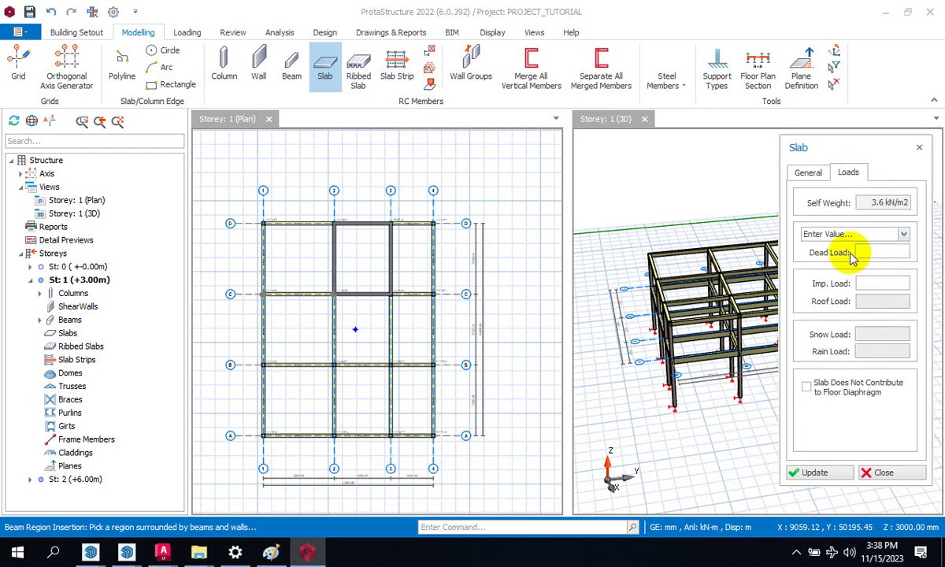
pyautogui.click(905, 237)
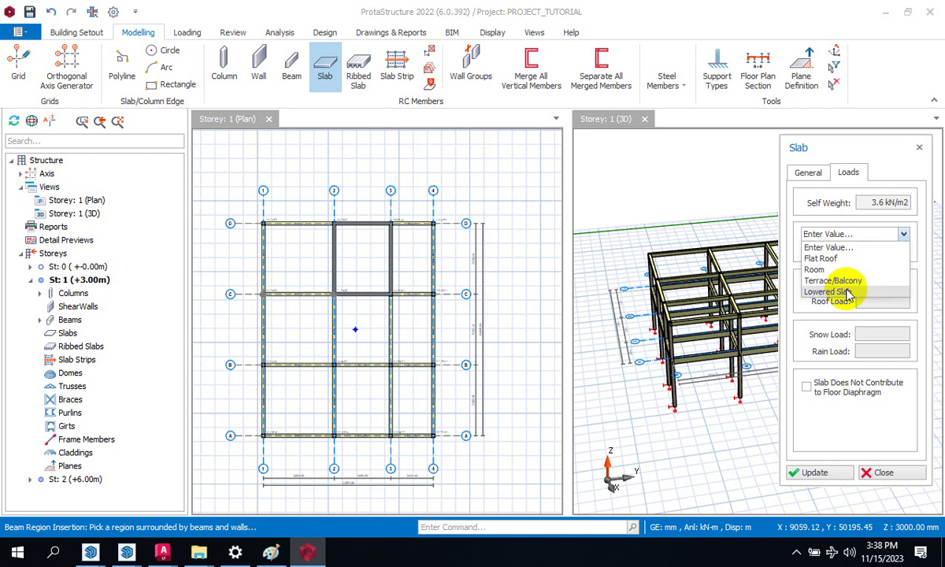
pyautogui.click(823, 231)
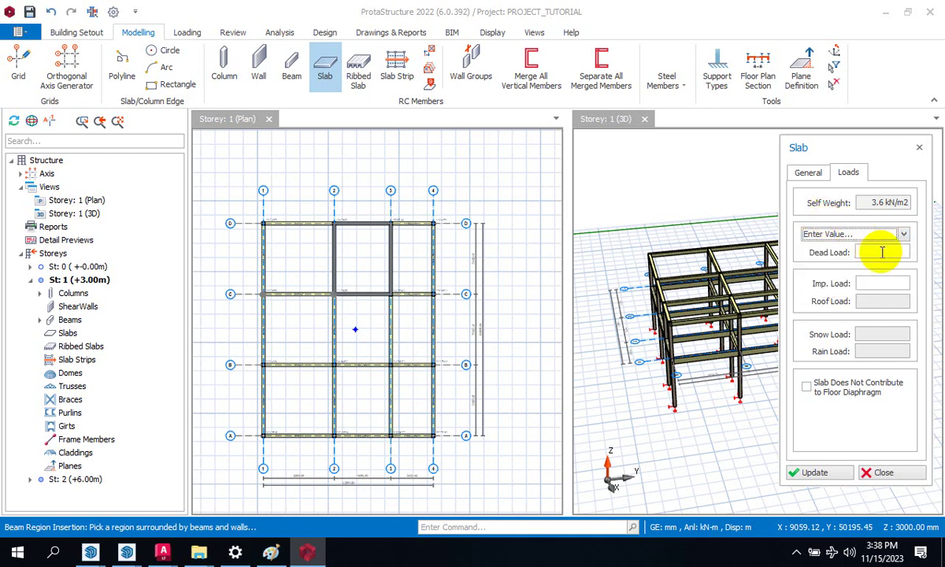
pyautogui.click(902, 235)
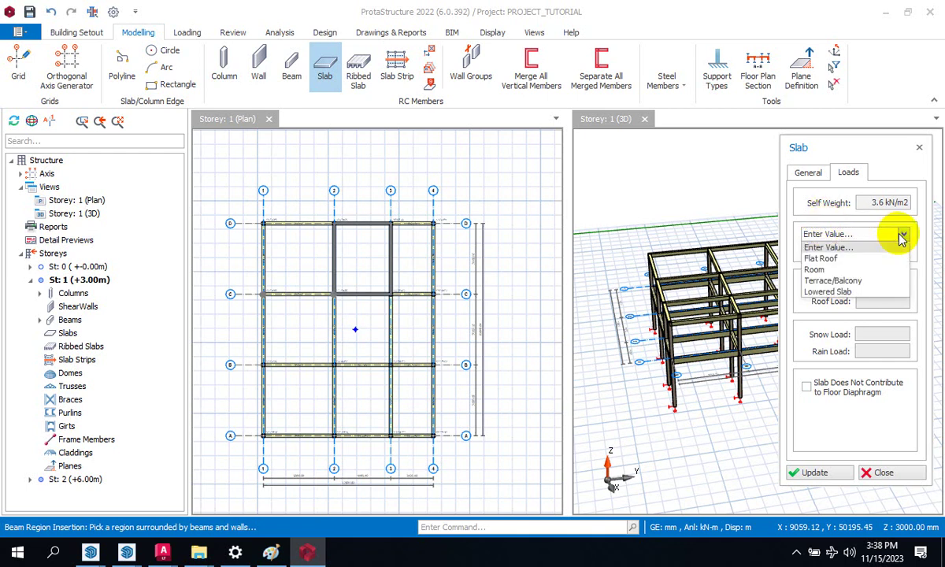
pyautogui.click(843, 270)
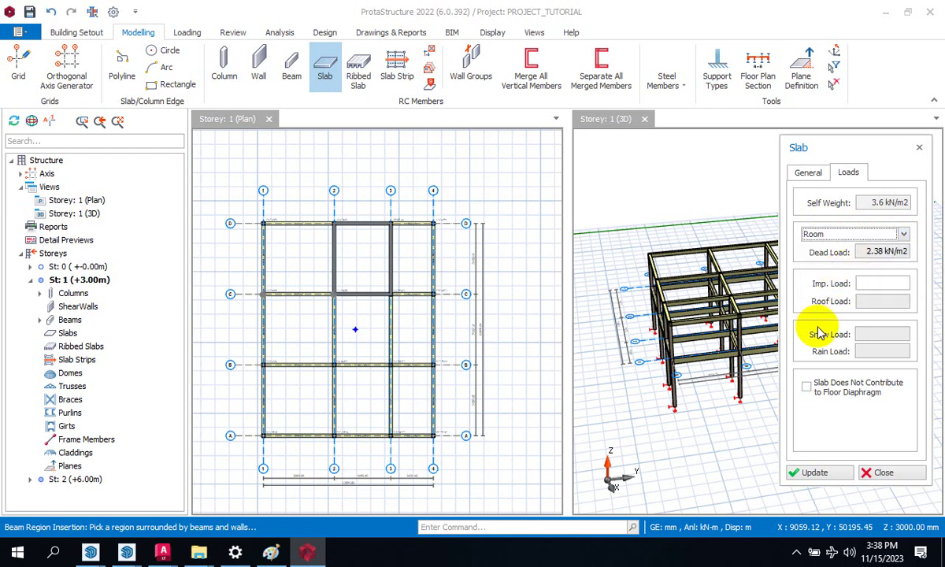
pyautogui.click(878, 284)
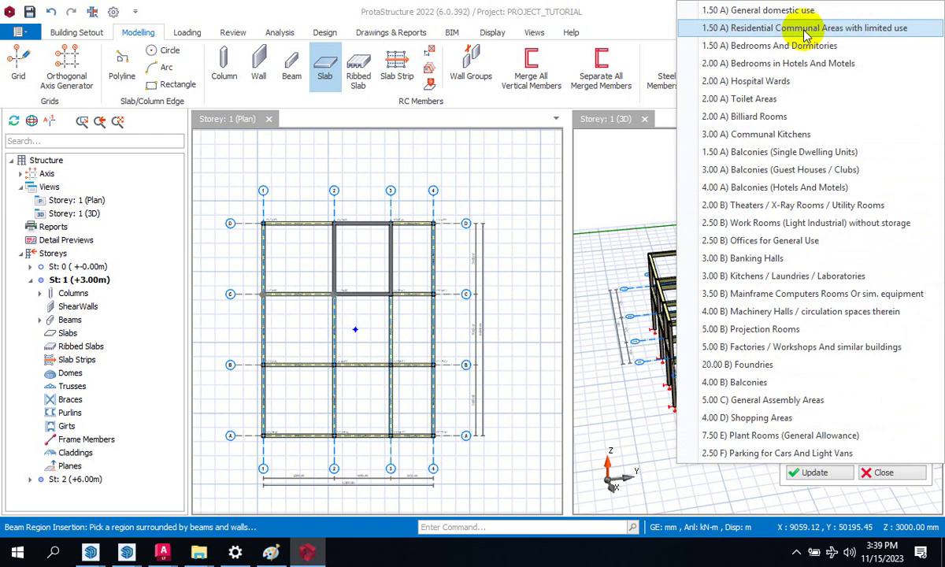
pyautogui.click(754, 28)
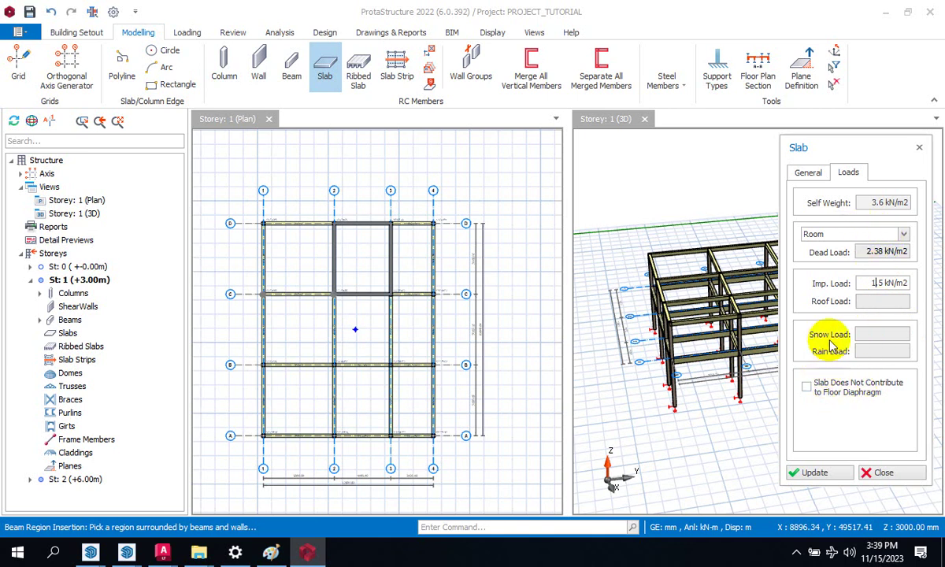
pyautogui.click(808, 173)
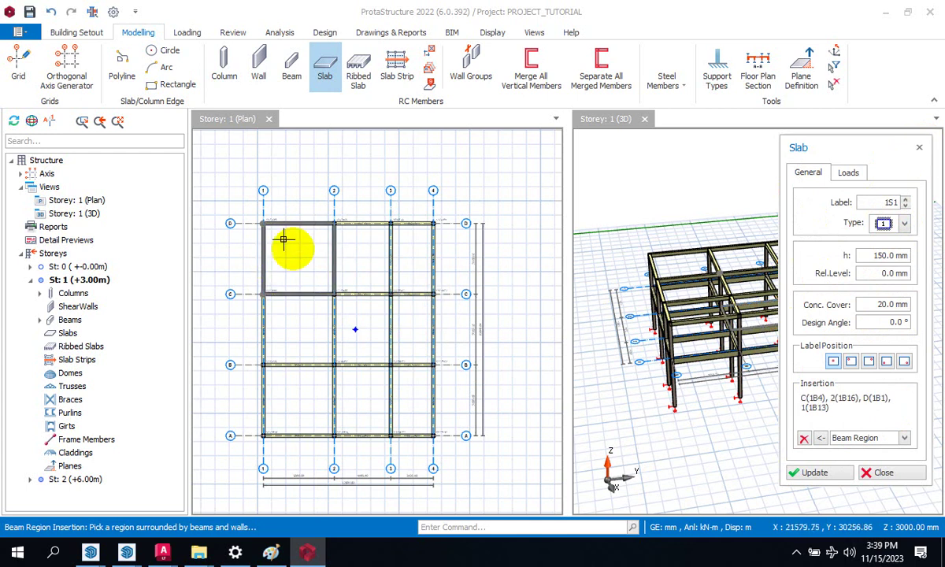
pyautogui.press('Escape')
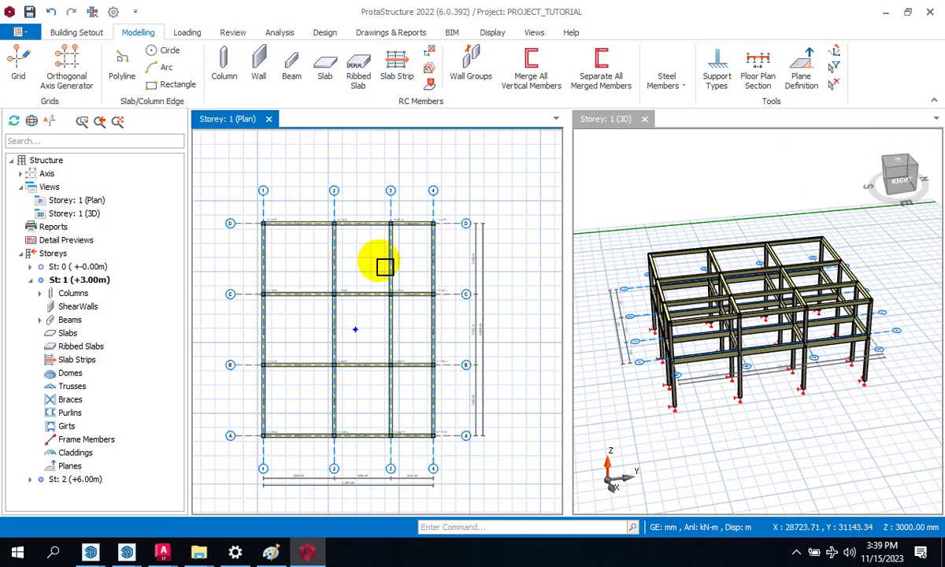
# Restart the Slab command and set the thickness h to 150 mm and the concrete cover to 20 mm
pyautogui.click(323, 71)
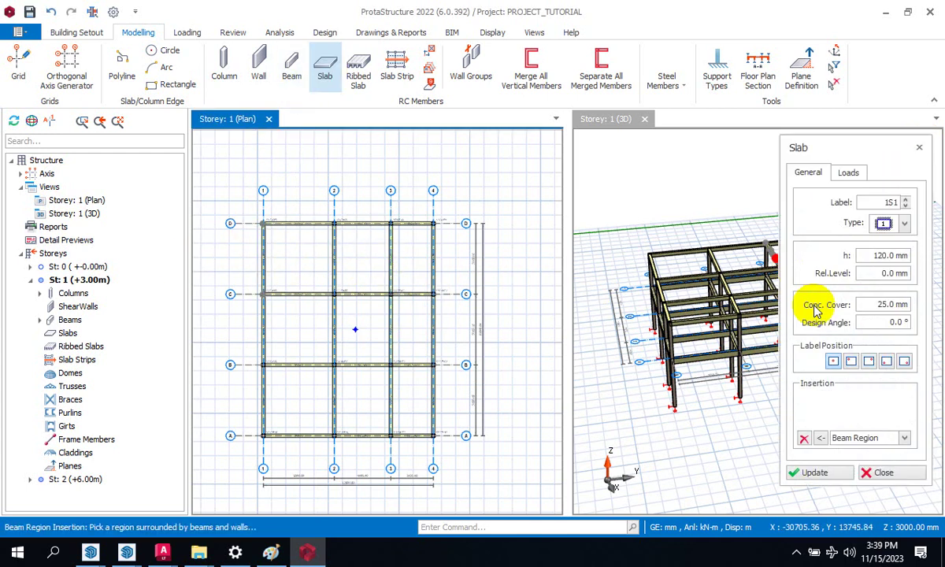
pyautogui.doubleClick(878, 257)
pyautogui.write('150')
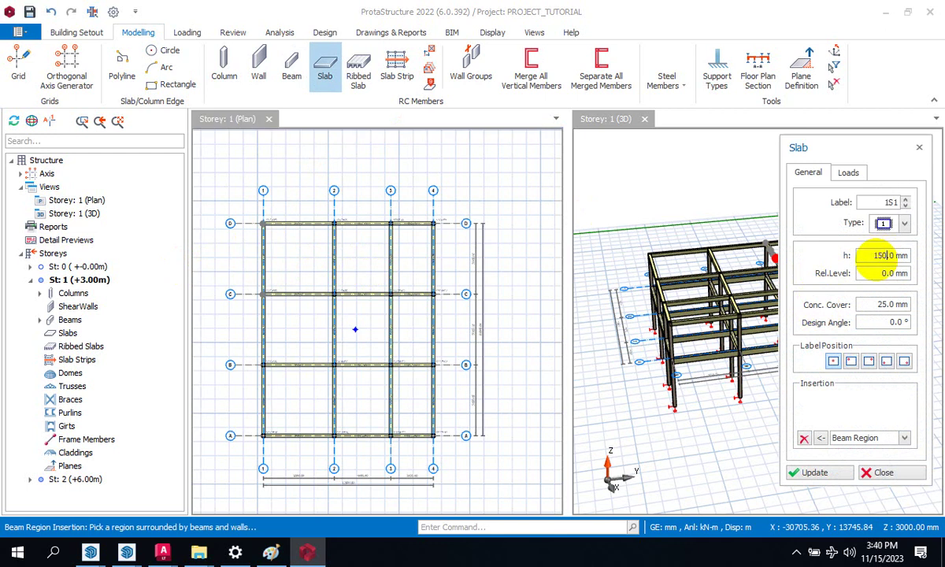
pyautogui.doubleClick(870, 304)
pyautogui.write('20')
# Set the slab's dead load to the Room preset and its imposed load to 1.50 for Residential Communal Areas with limited use
pyautogui.click(850, 173)
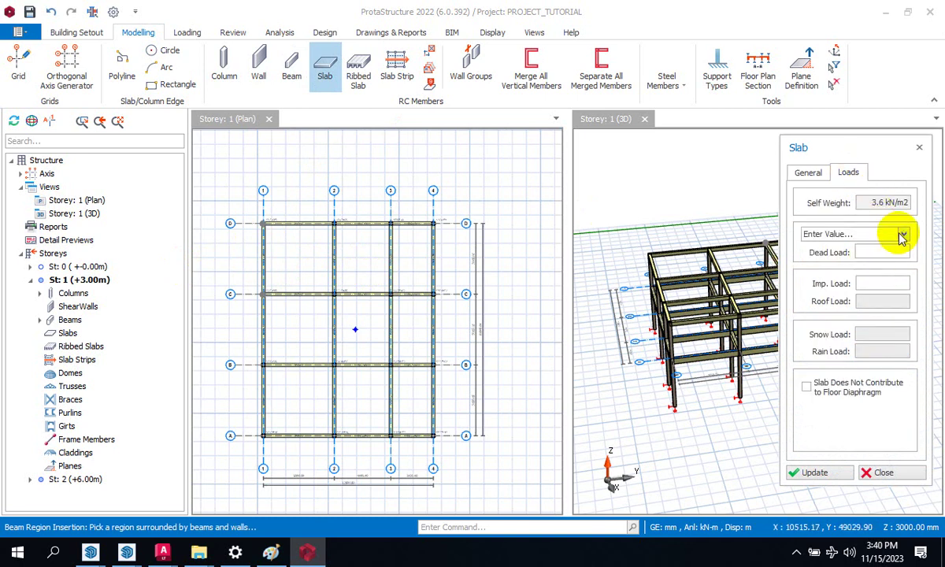
pyautogui.click(903, 234)
pyautogui.click(817, 270)
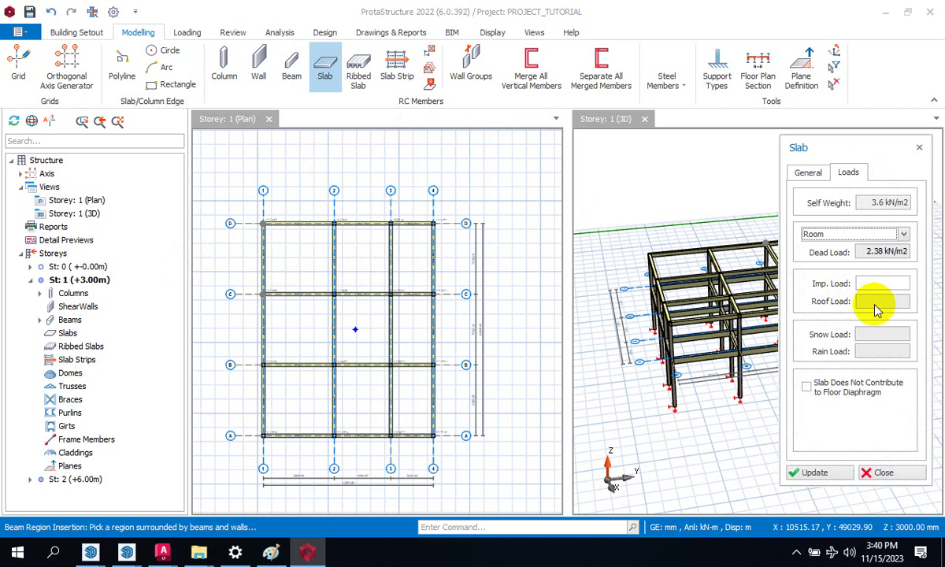
pyautogui.click(877, 285)
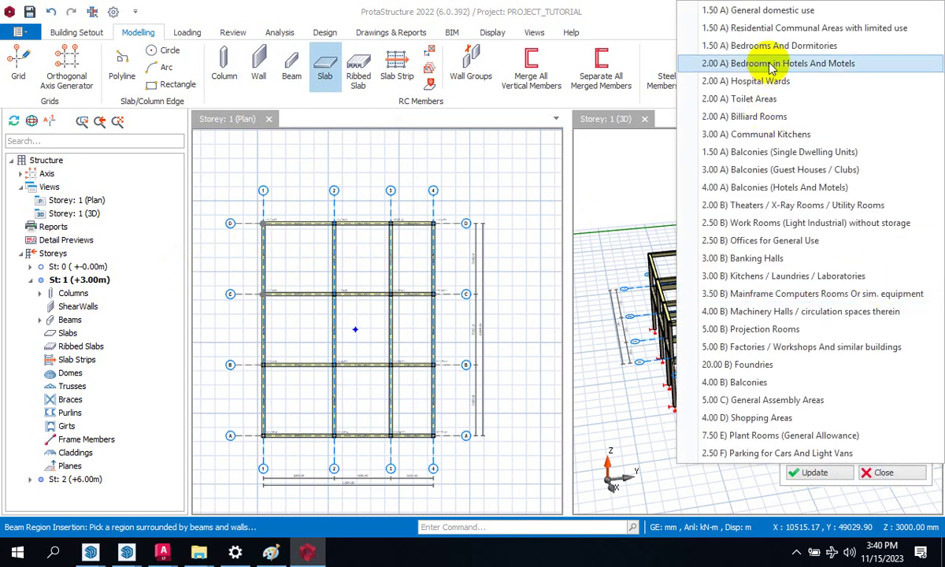
pyautogui.click(780, 28)
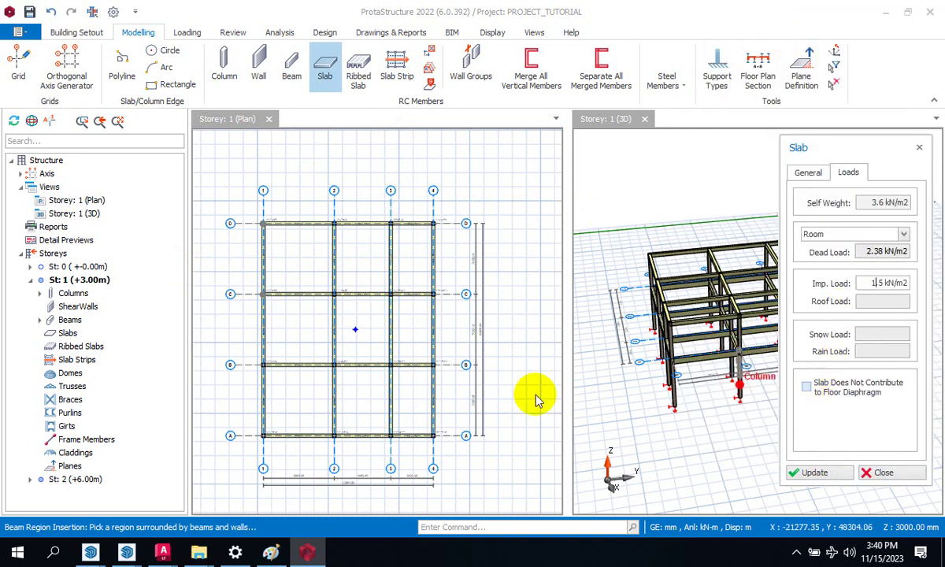
pyautogui.click(811, 174)
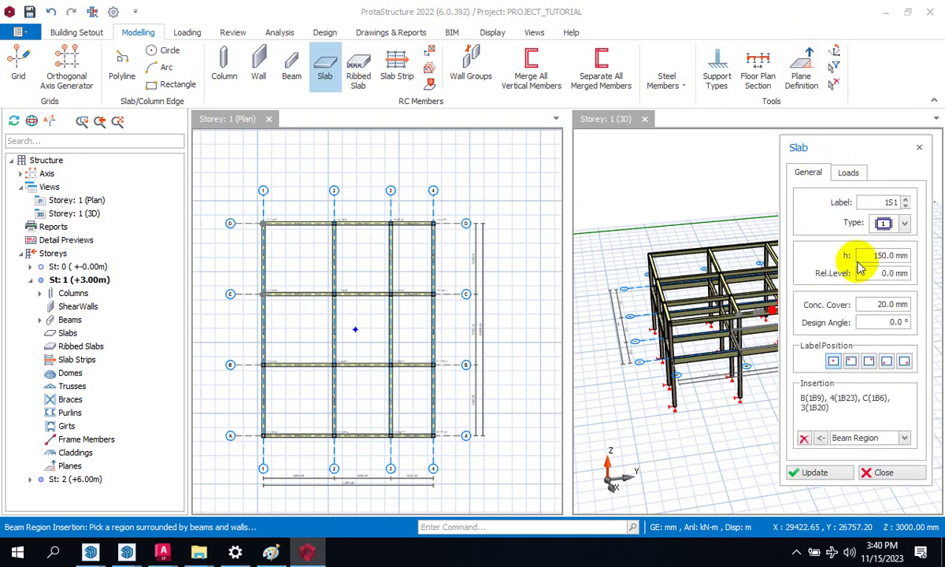
# Choose slab type 4 and insert the slab in the bay between axes 1-2 and C-D
pyautogui.click(903, 224)
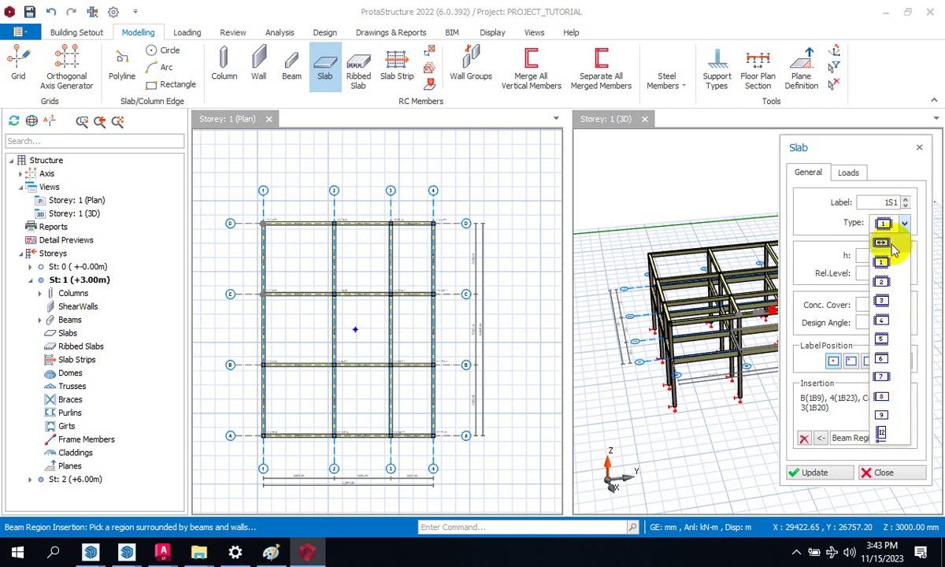
pyautogui.click(890, 321)
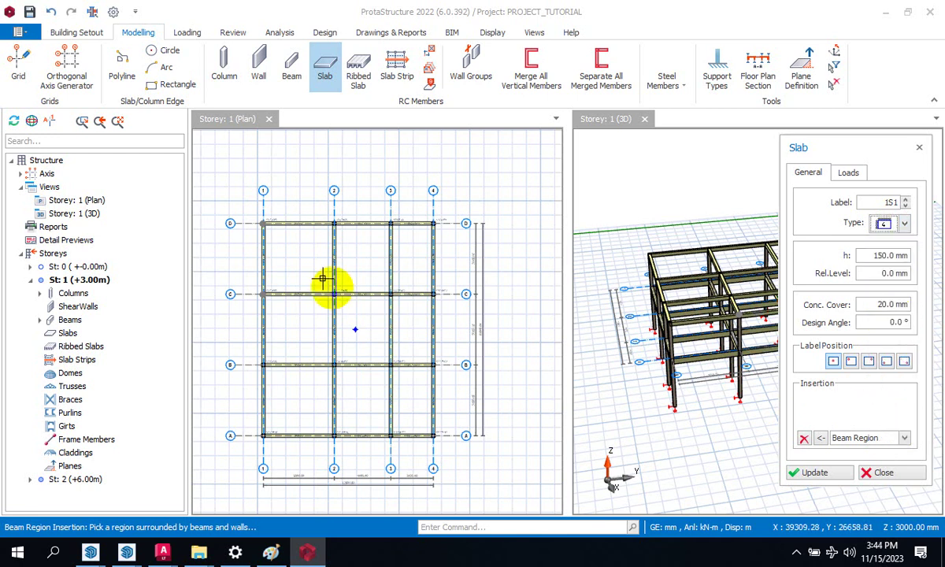
pyautogui.click(303, 247)
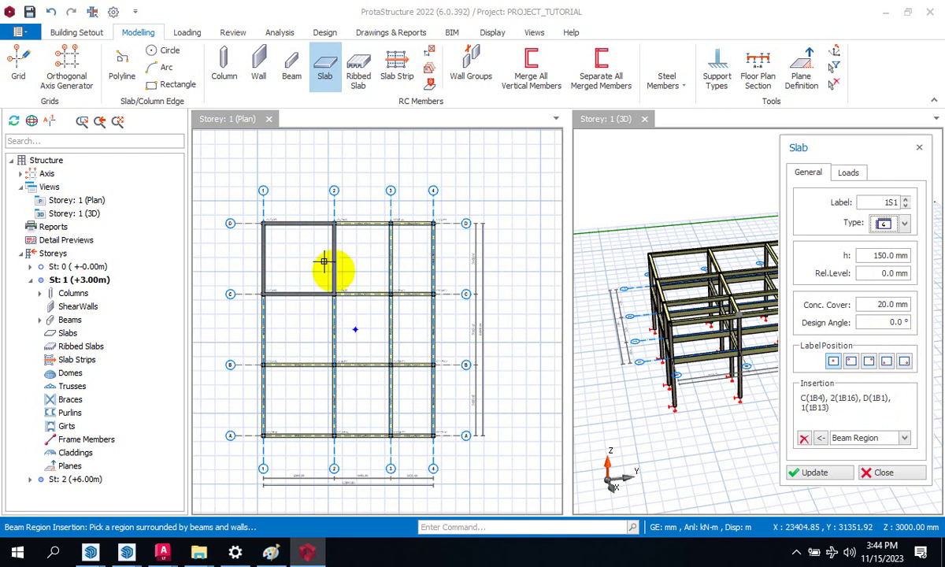
pyautogui.click(311, 244)
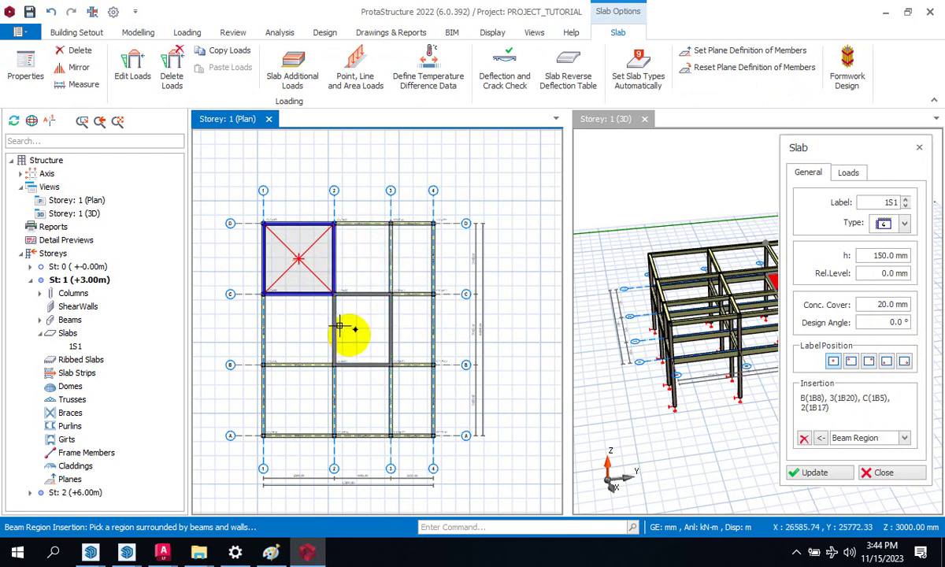
# Change the slab type to 1 and insert a slab in the bay between axes 2-3 and B-C
pyautogui.click(904, 224)
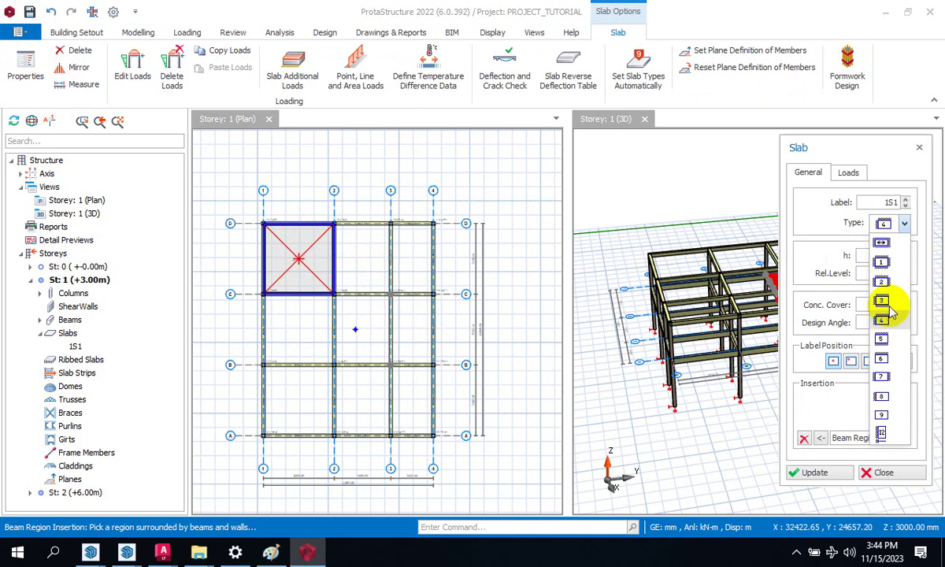
pyautogui.click(883, 263)
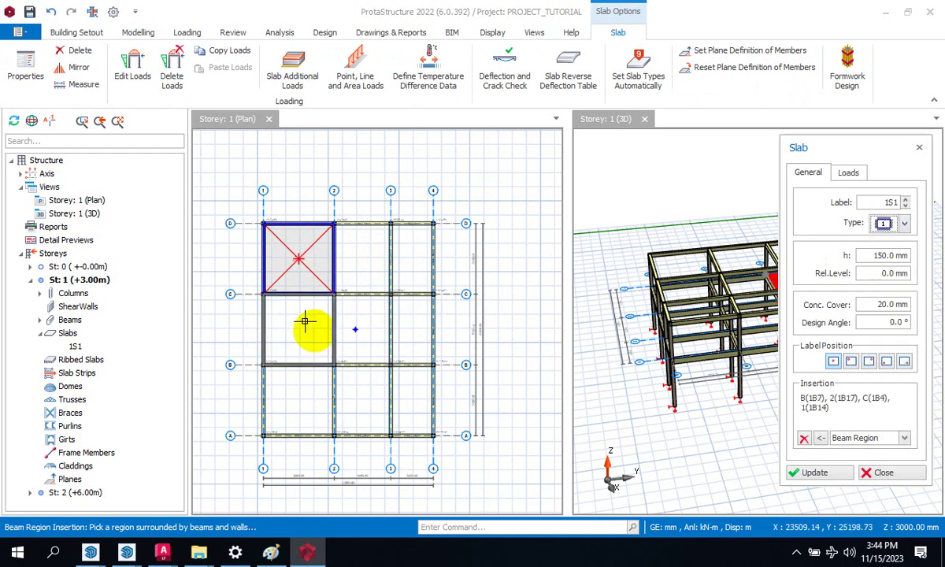
pyautogui.click(350, 317)
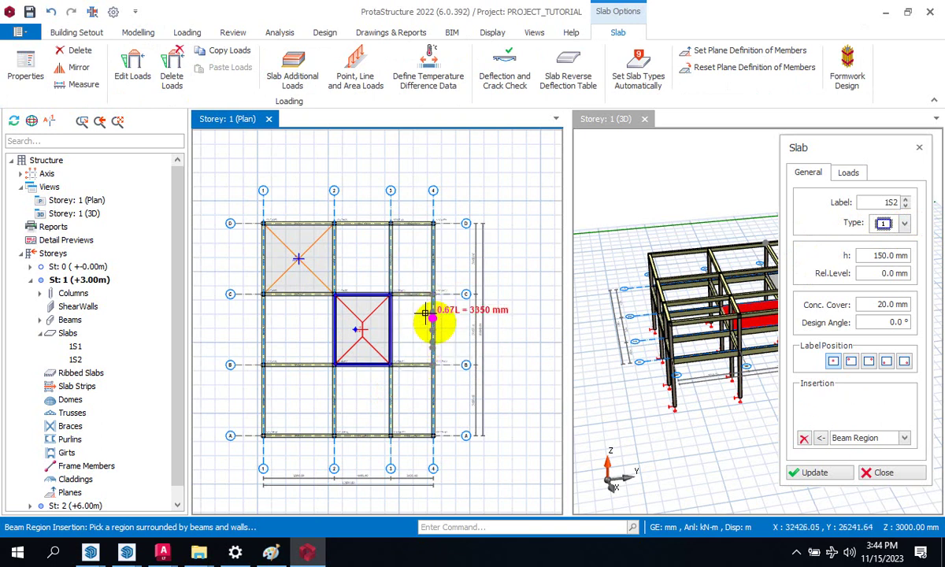
# Change the slab type to 2 and insert a slab in the bay between axes 3-4 and B-C
pyautogui.click(904, 223)
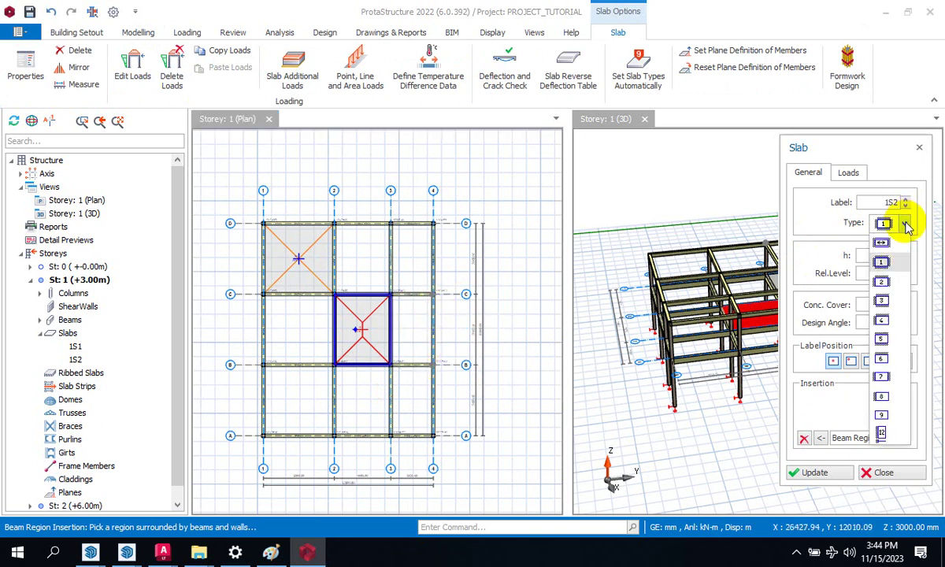
pyautogui.click(881, 282)
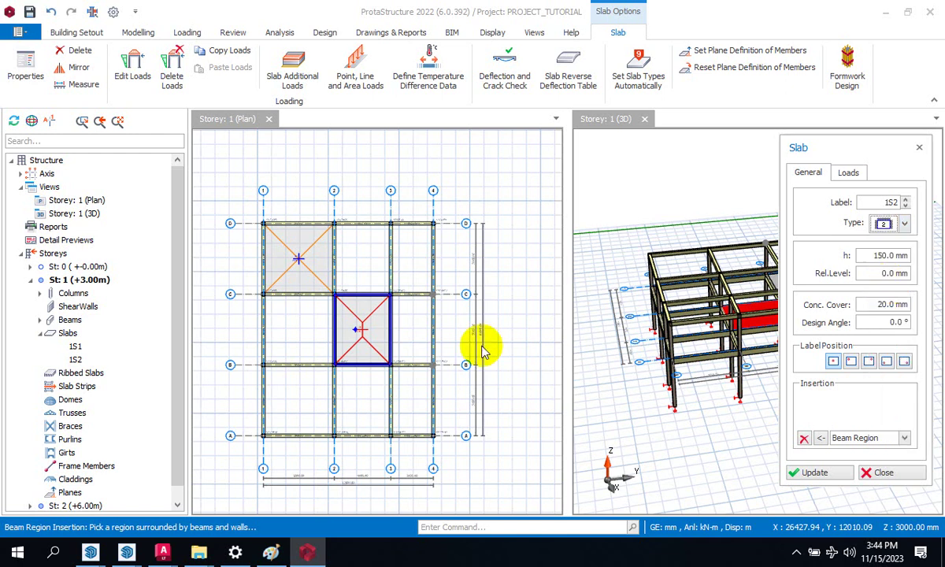
pyautogui.click(387, 320)
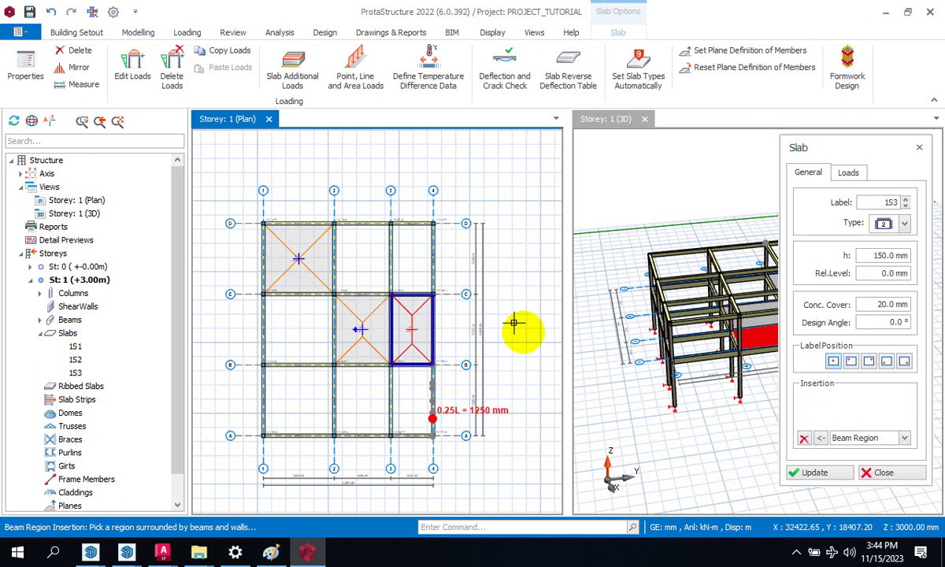
# Insert type 2 slabs in all remaining bays except the one between axes 3-4 and A-B, and end the command
pyautogui.click(374, 253)
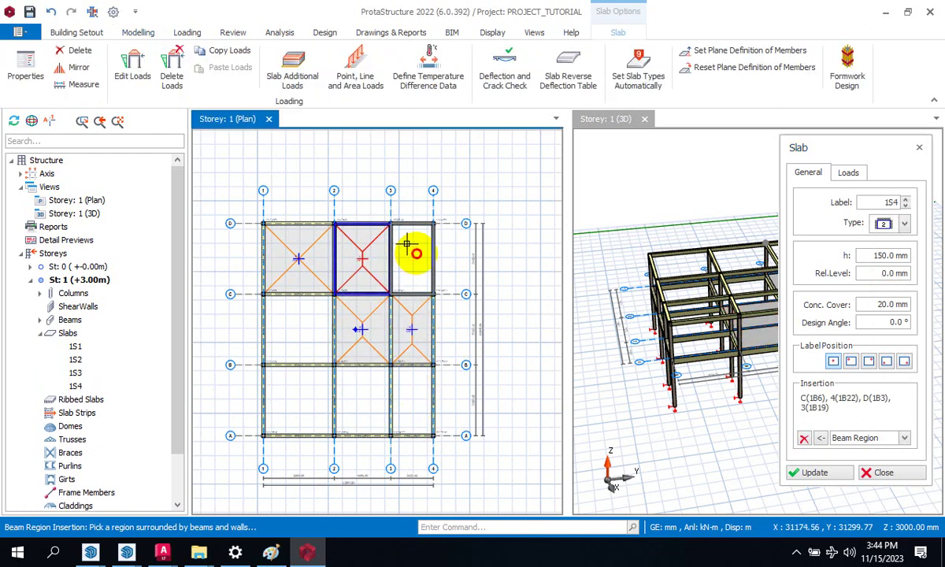
pyautogui.click(415, 252)
pyautogui.click(305, 404)
pyautogui.click(303, 403)
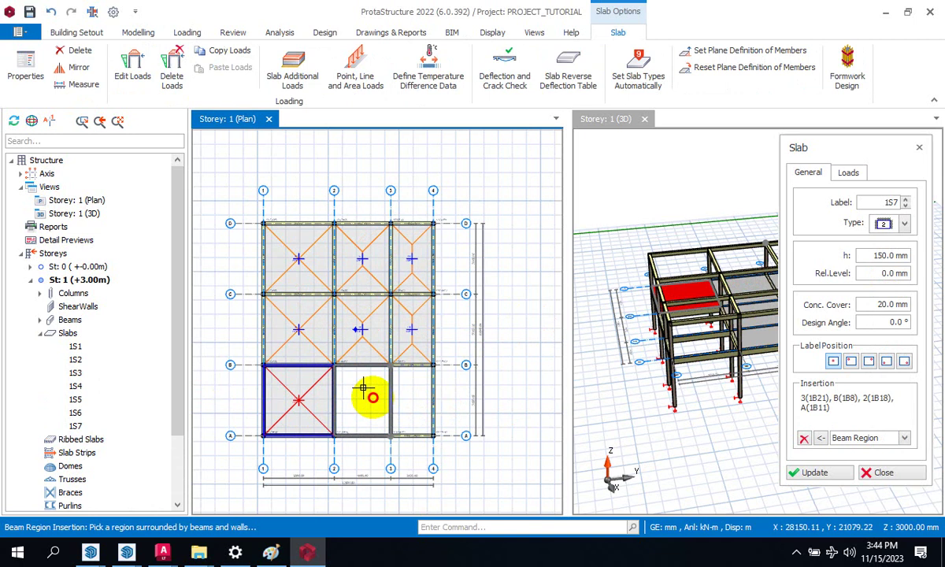
pyautogui.click(371, 394)
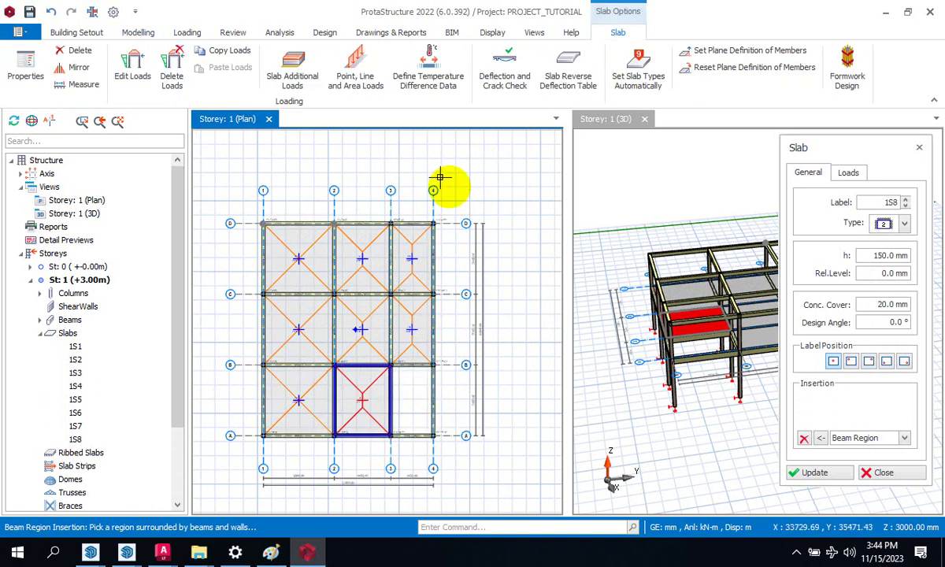
pyautogui.press('Escape')
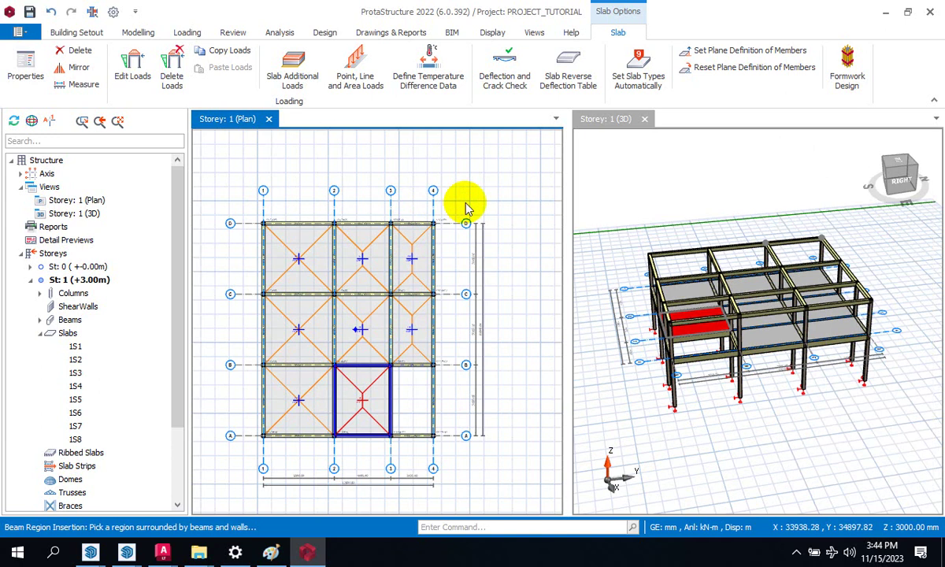
pyautogui.press('Escape')
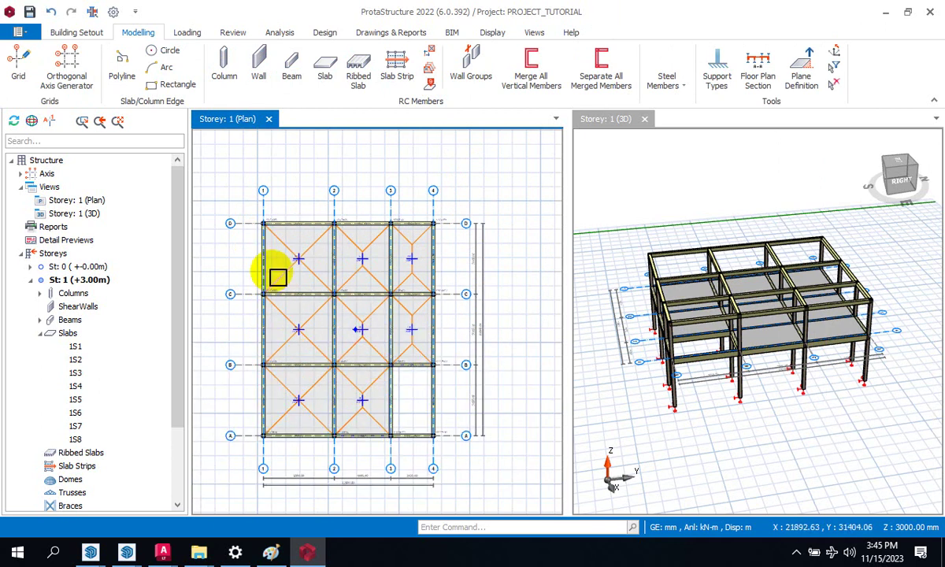
# Examine the slab between axes 1-2 and C-D and its surrounding beams up close in the plan
pyautogui.moveTo(280, 297)
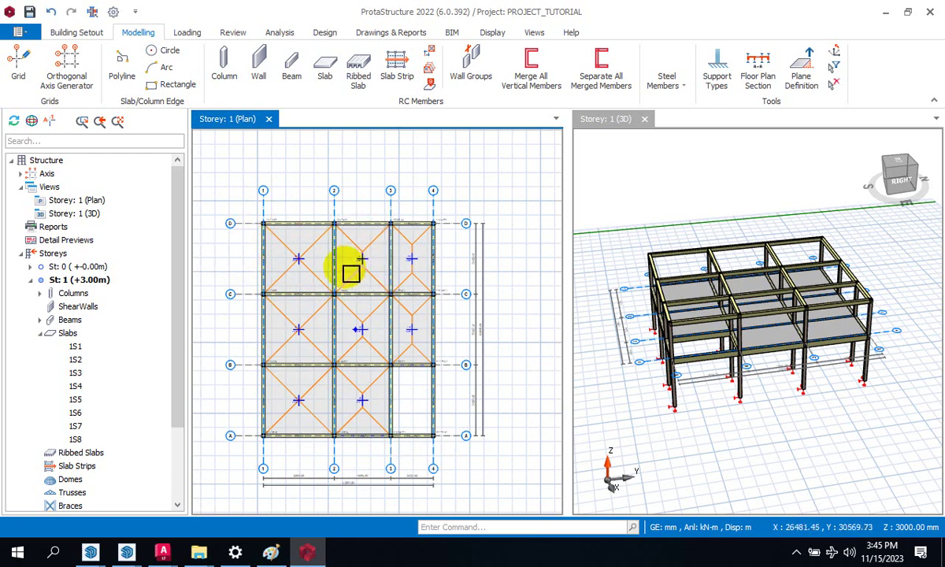
pyautogui.moveTo(344, 279)
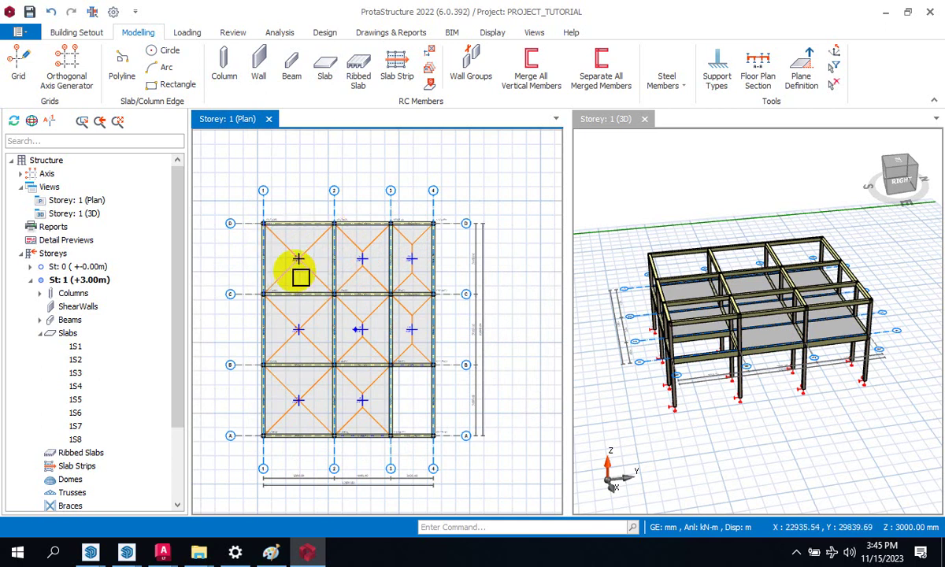
pyautogui.moveTo(315, 269)
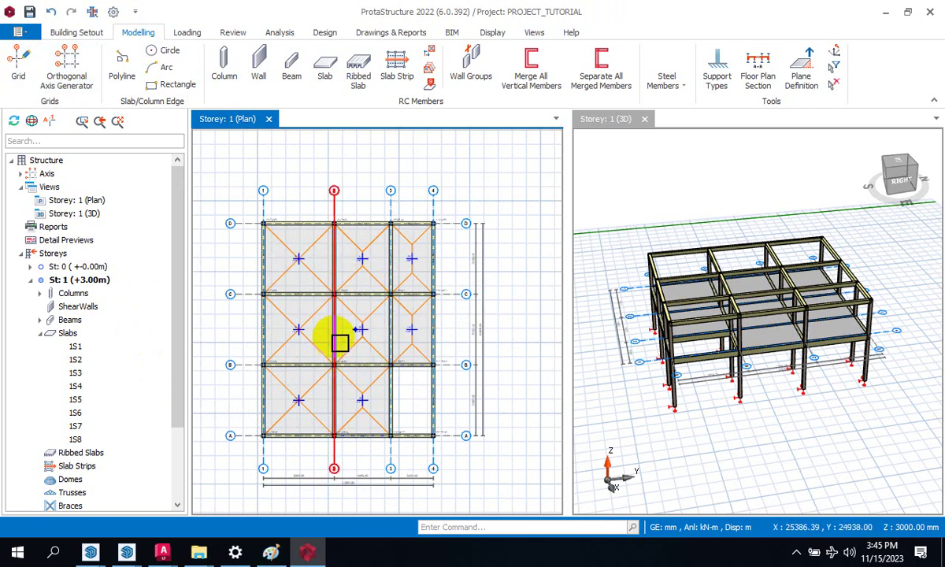
pyautogui.scroll(2, 264, 221)
pyautogui.scroll(2, 264, 222)
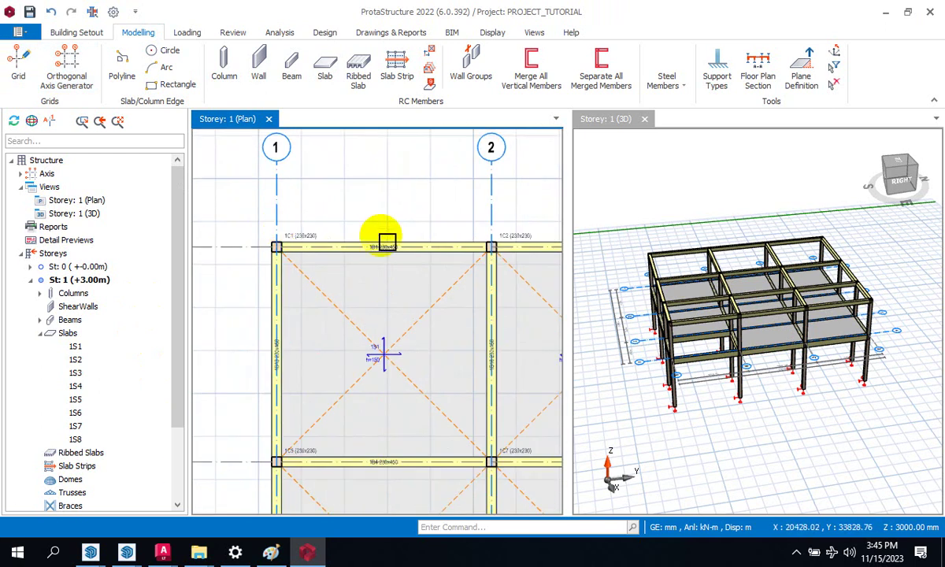
# Examine the beam along axis D between axes 1 and 2 up close in the storey 1 plan
pyautogui.scroll(2, 386, 239)
pyautogui.moveTo(397, 250)
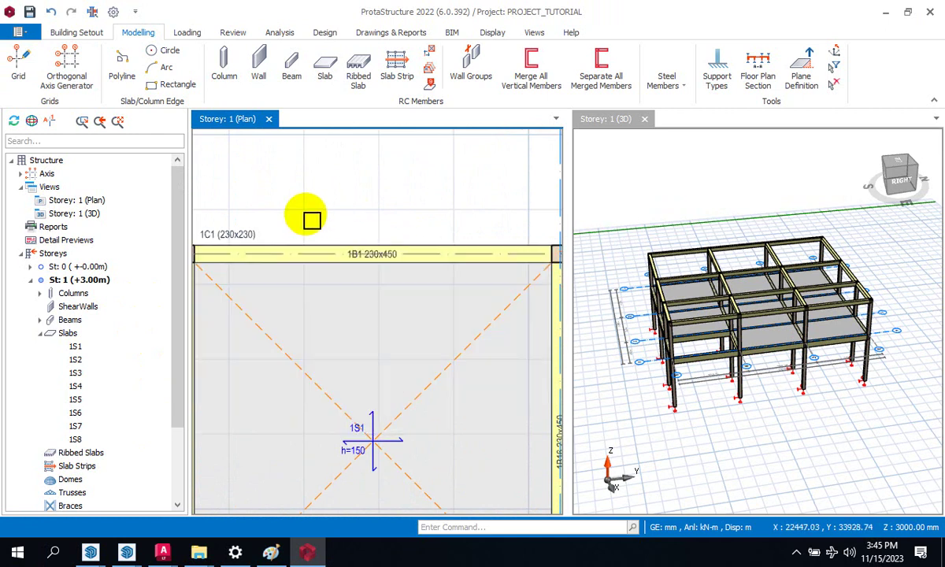
pyautogui.scroll(-3, 312, 236)
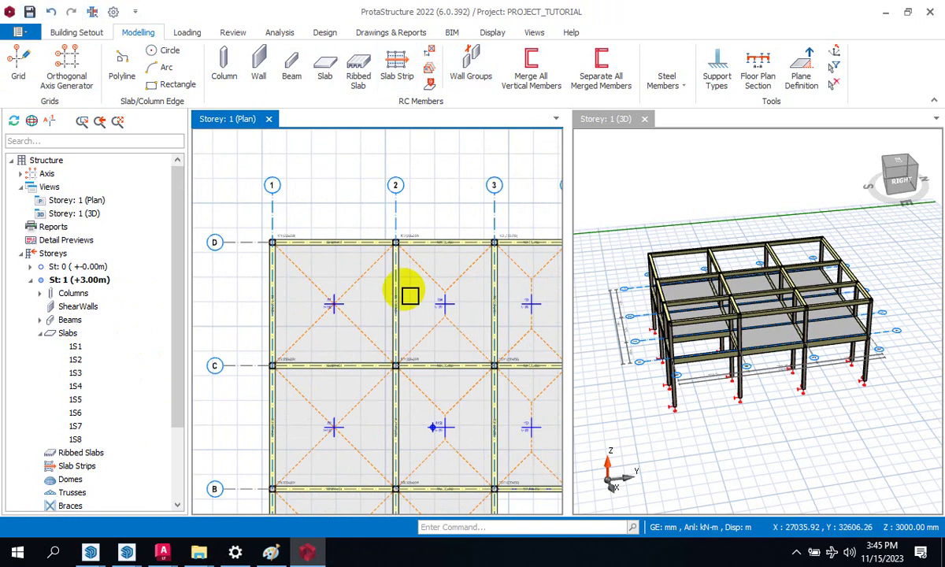
pyautogui.scroll(3, 346, 206)
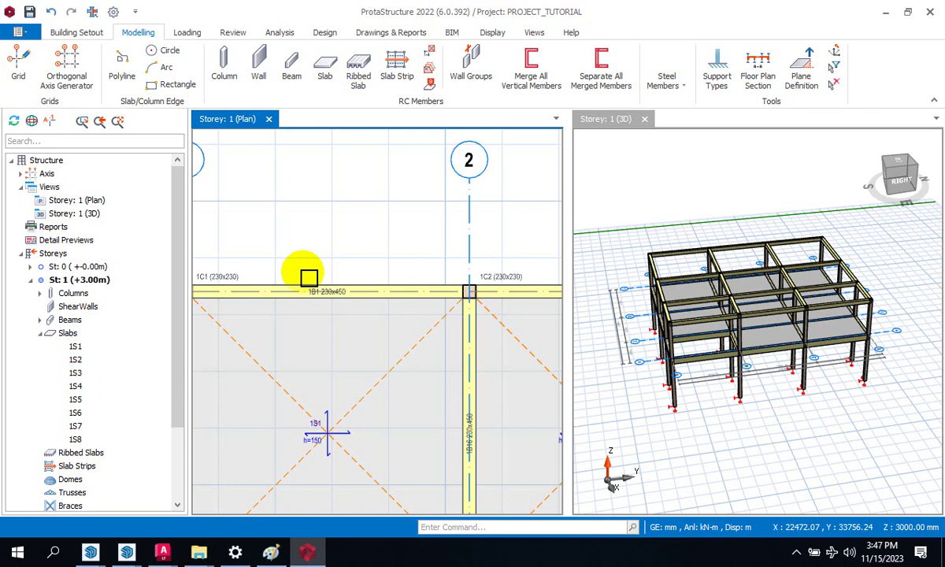
# Switch to the untitled house model in SketchUp, examine its exterior and courtyard from several angles, and return to ProtaStructure
pyautogui.moveTo(128, 555)
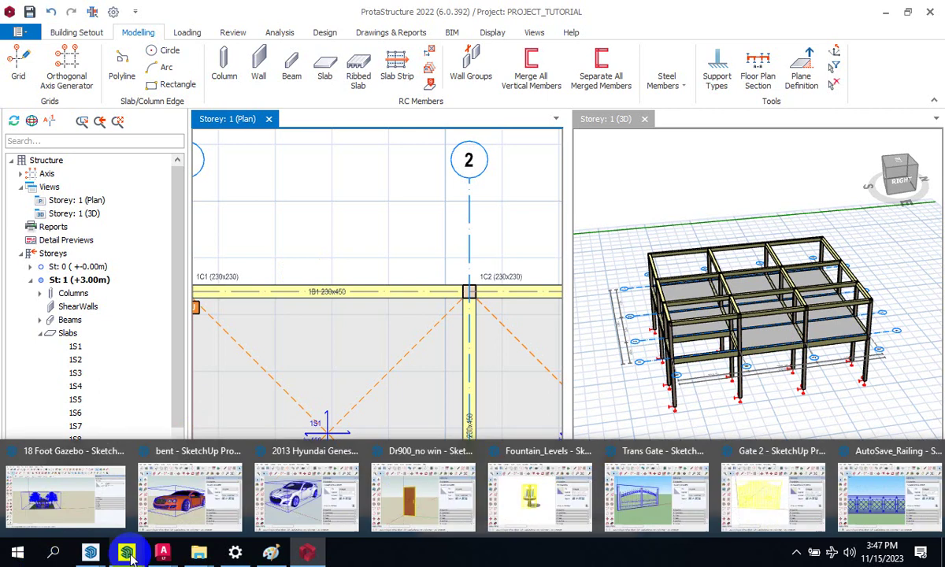
pyautogui.moveTo(91, 553)
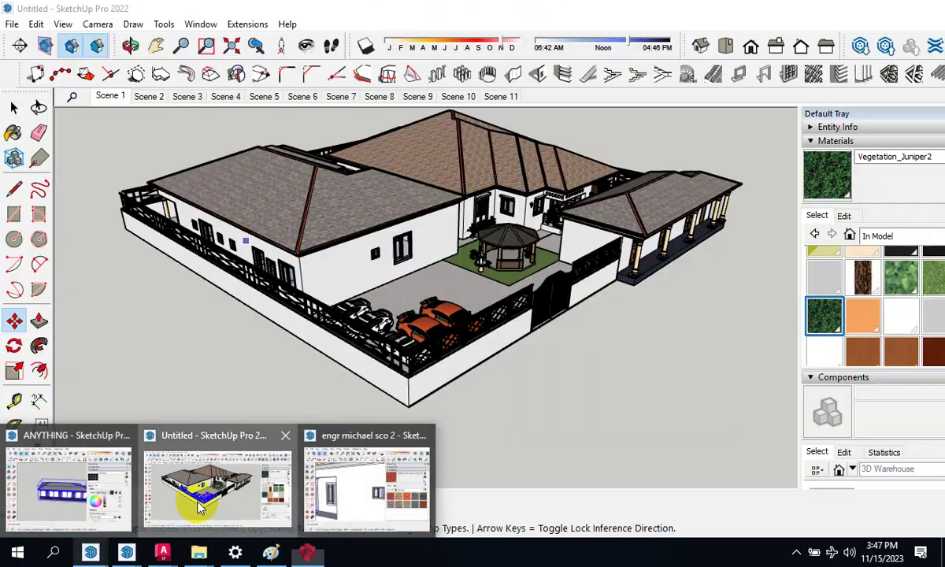
pyautogui.click(200, 508)
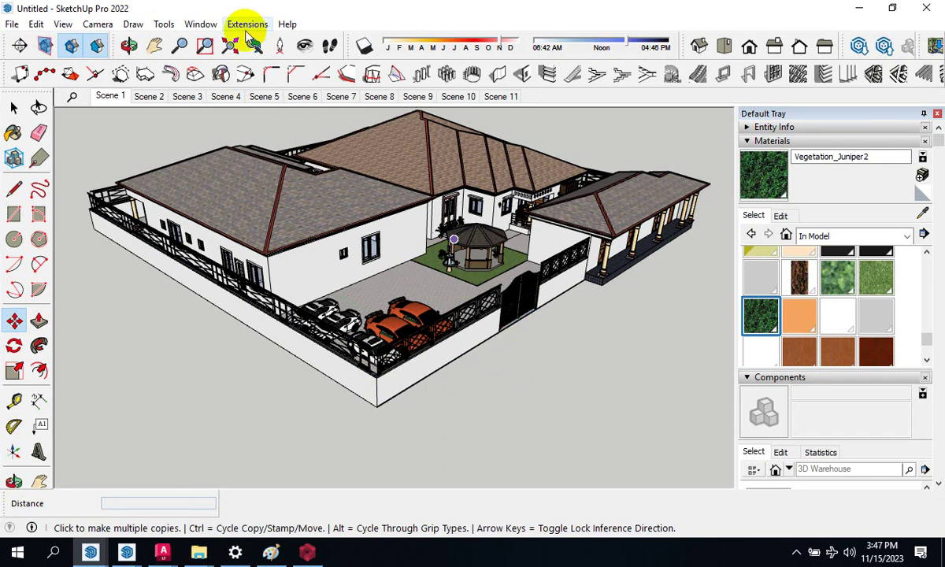
pyautogui.click(129, 45)
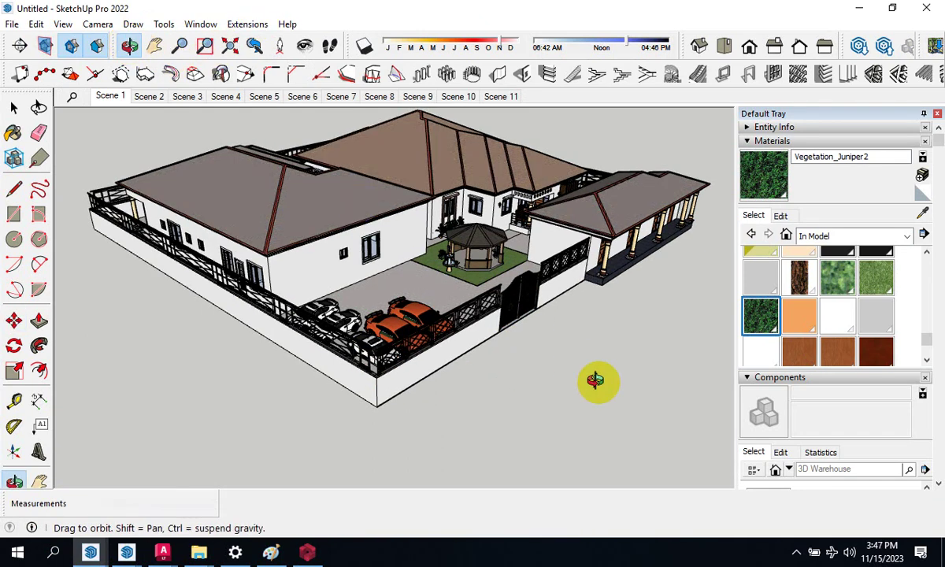
pyautogui.moveTo(597, 382); pyautogui.dragTo(414, 323)
pyautogui.scroll(-6, 413, 322)
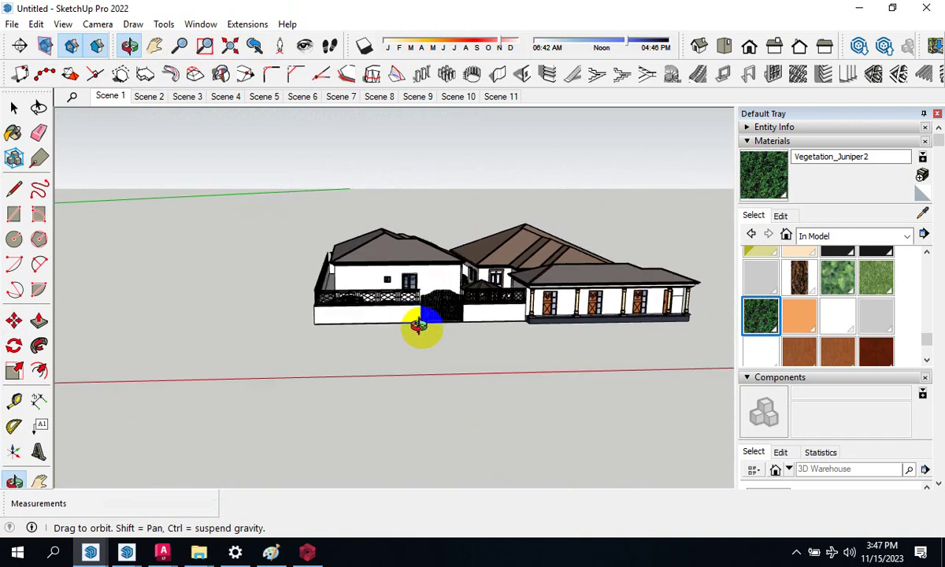
pyautogui.scroll(6, 551, 299)
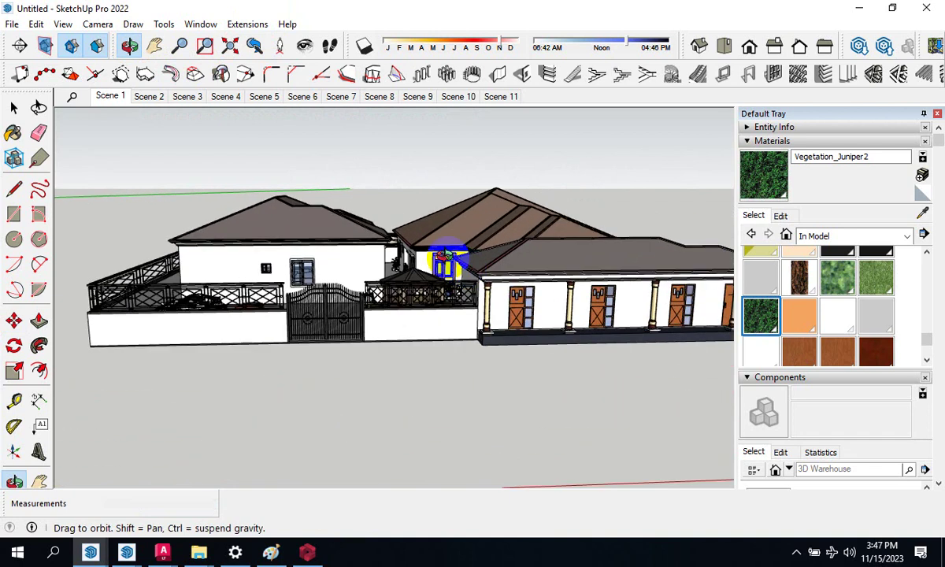
pyautogui.moveTo(320, 407); pyautogui.dragTo(440, 438)
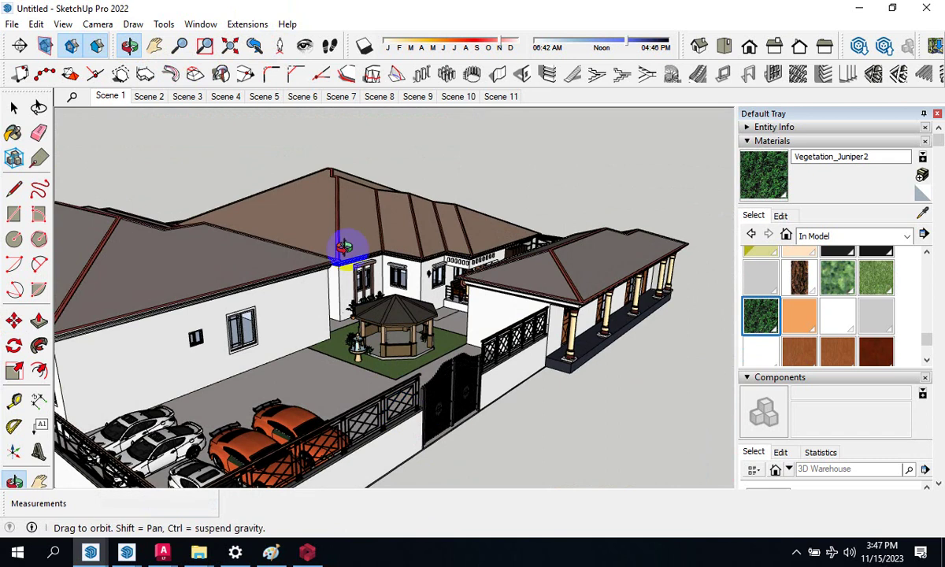
pyautogui.scroll(4, 344, 246)
pyautogui.scroll(-3, 351, 266)
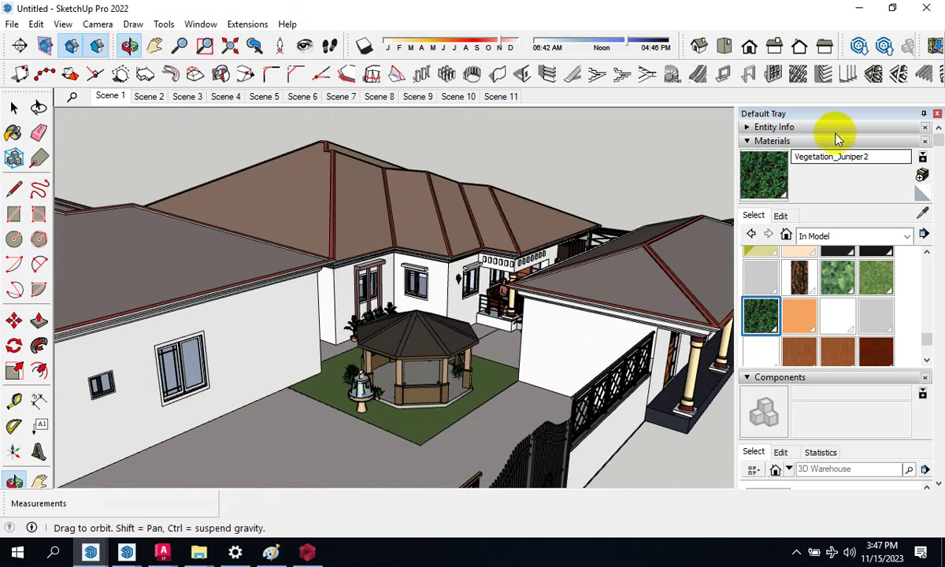
pyautogui.click(860, 8)
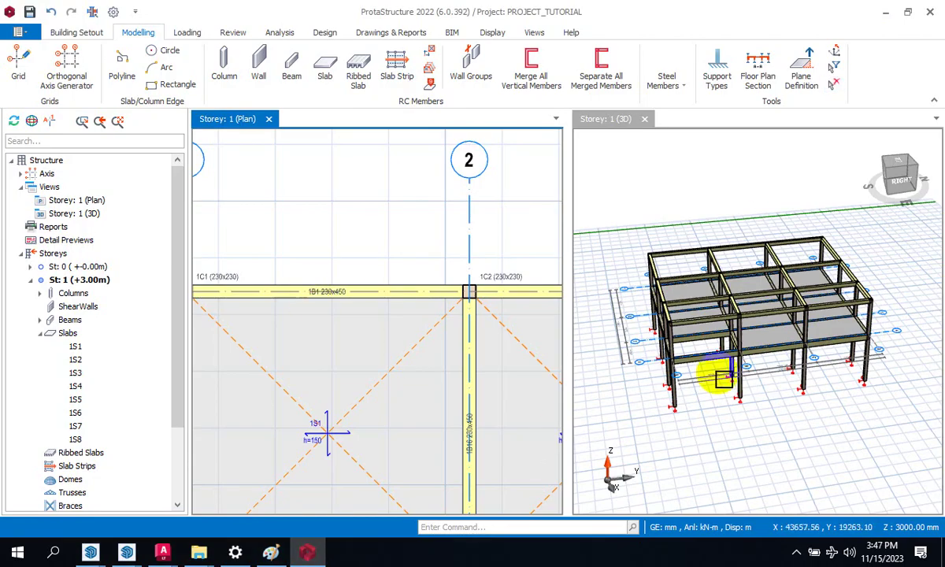